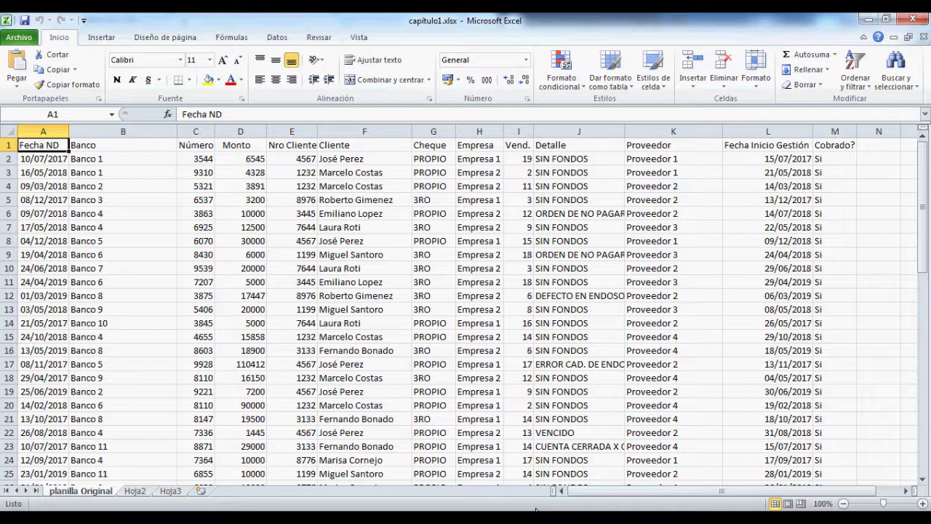
Step: View the Help page's Office product and Excel version 14.0 details, then return to the sheet
left_click(19, 38)
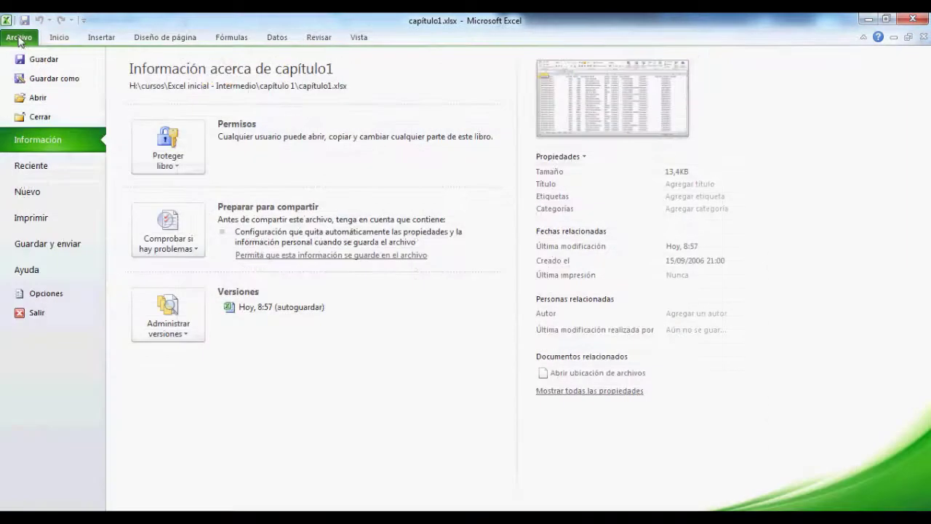
left_click(42, 274)
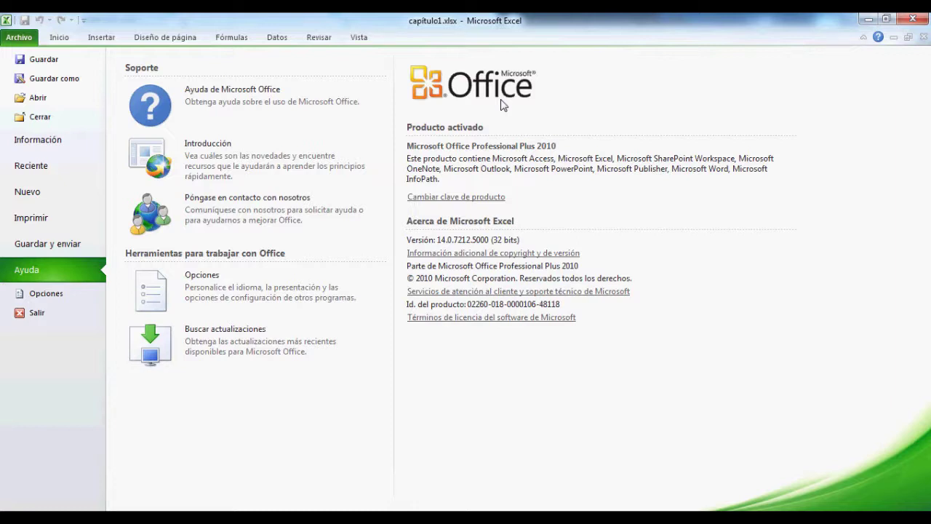
left_click(61, 40)
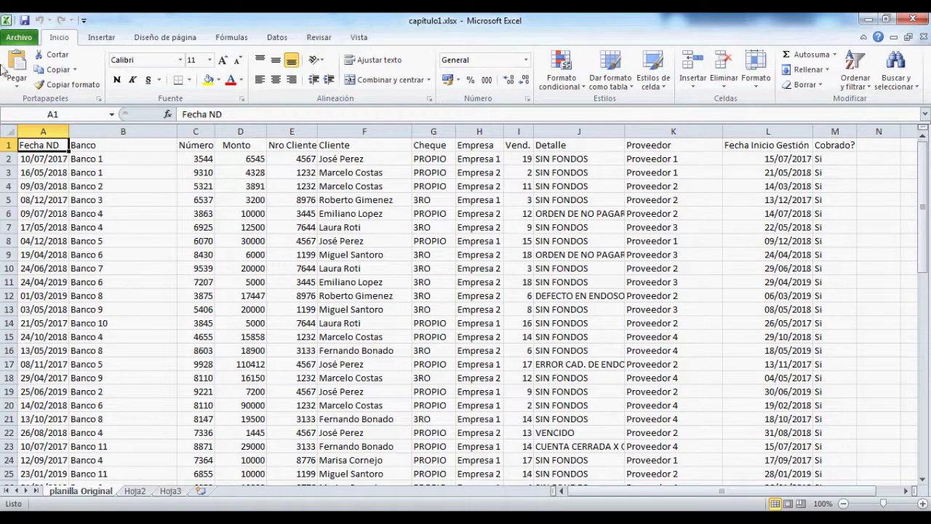
Step: Open and cancel the Open dialog, then switch to the empty Hoja2 sheet
left_click(20, 37)
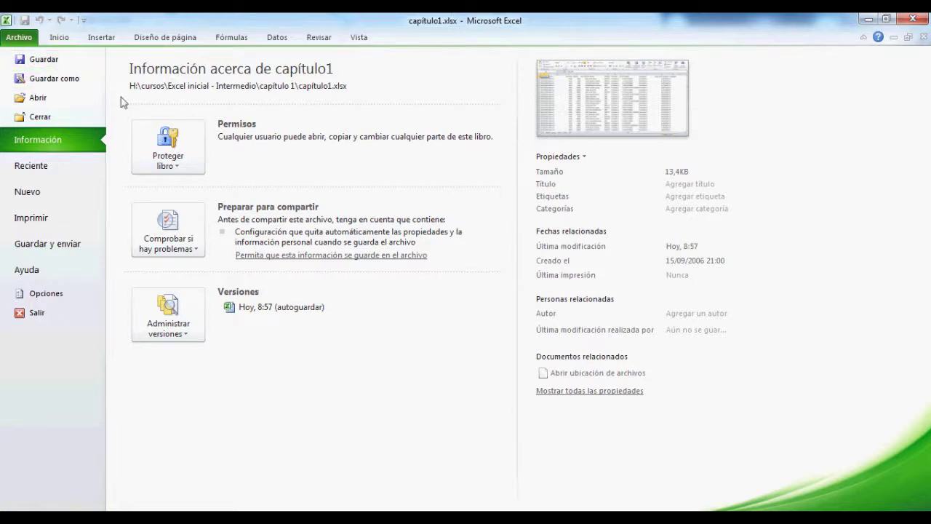
left_click(42, 100)
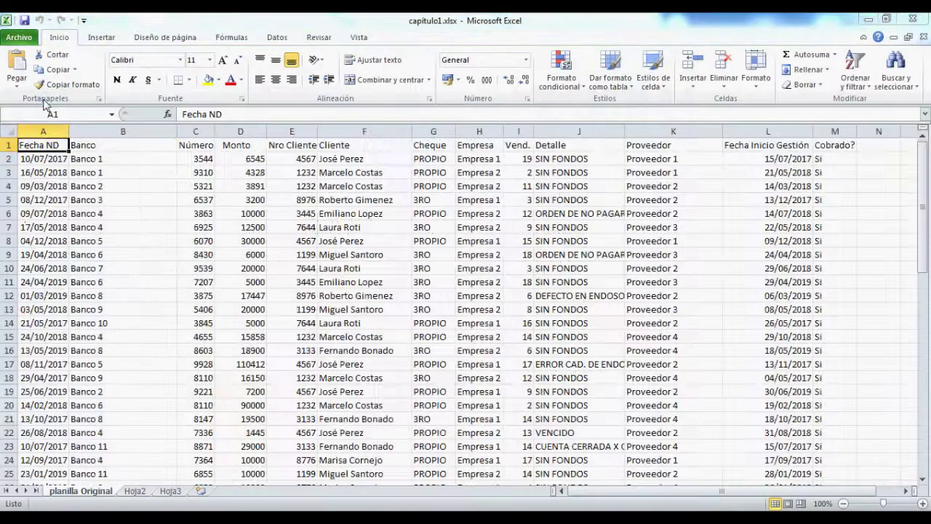
left_click(430, 323)
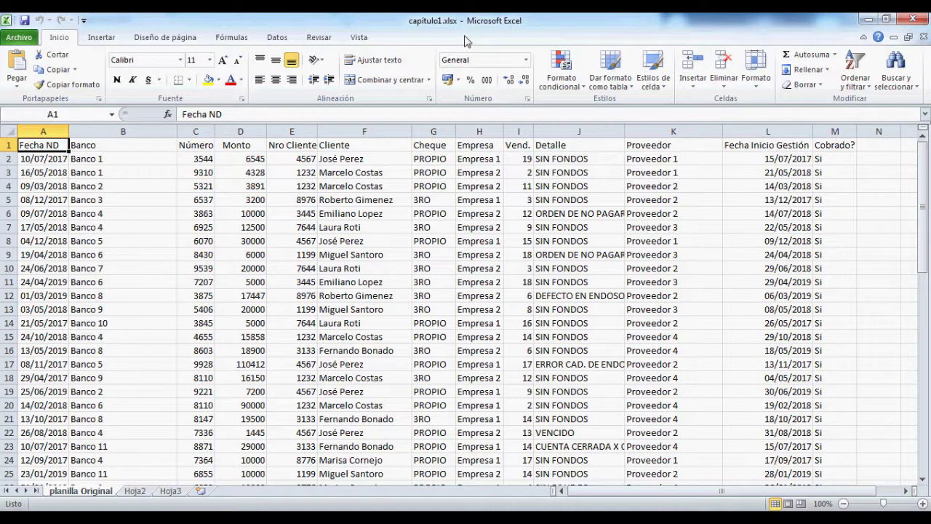
left_click(136, 494)
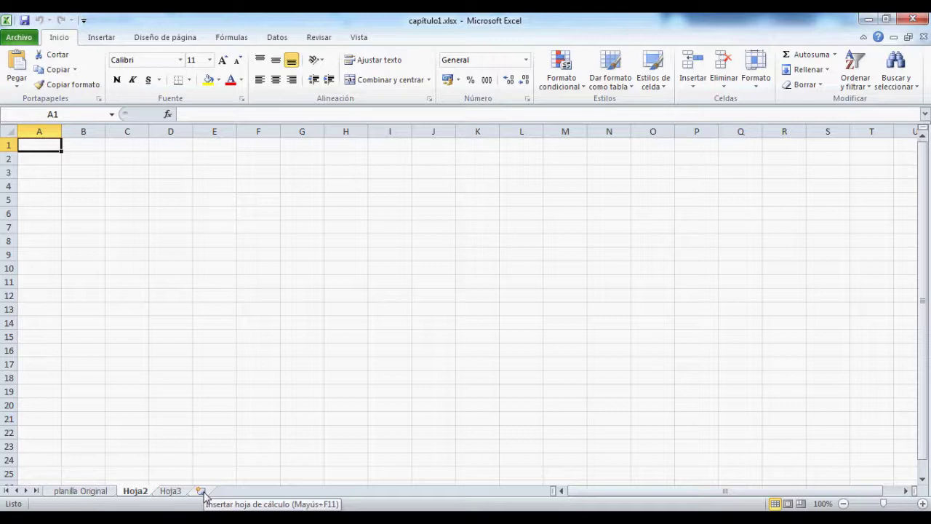
Step: Insert a new blank worksheet Hoja1, then delete it
left_click(202, 492)
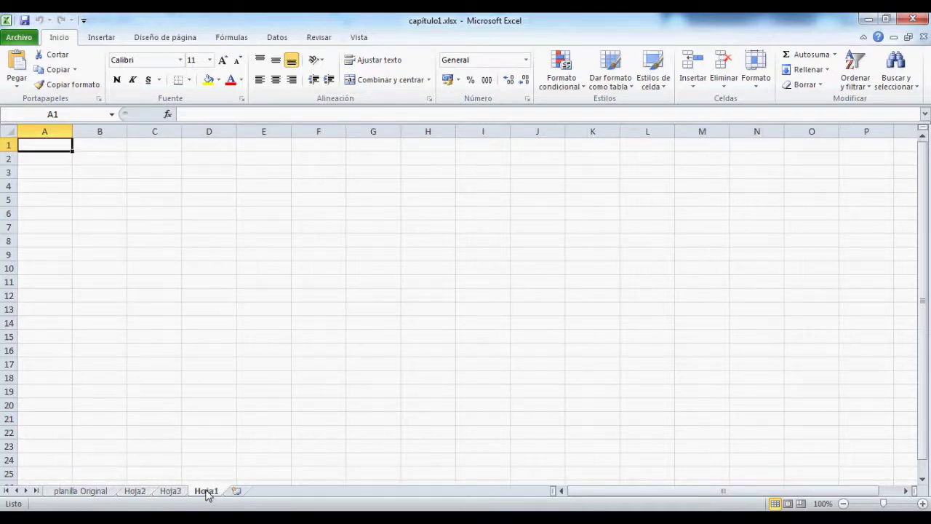
right_click(208, 494)
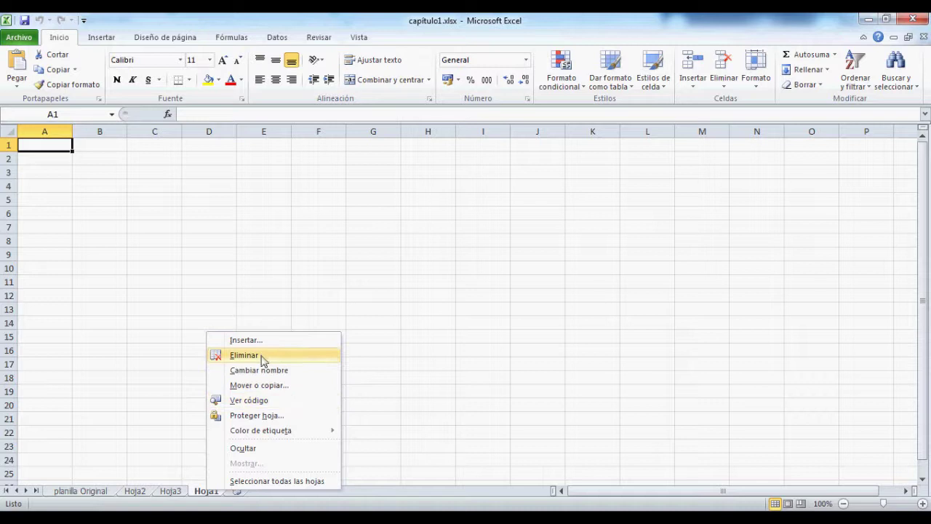
left_click(262, 356)
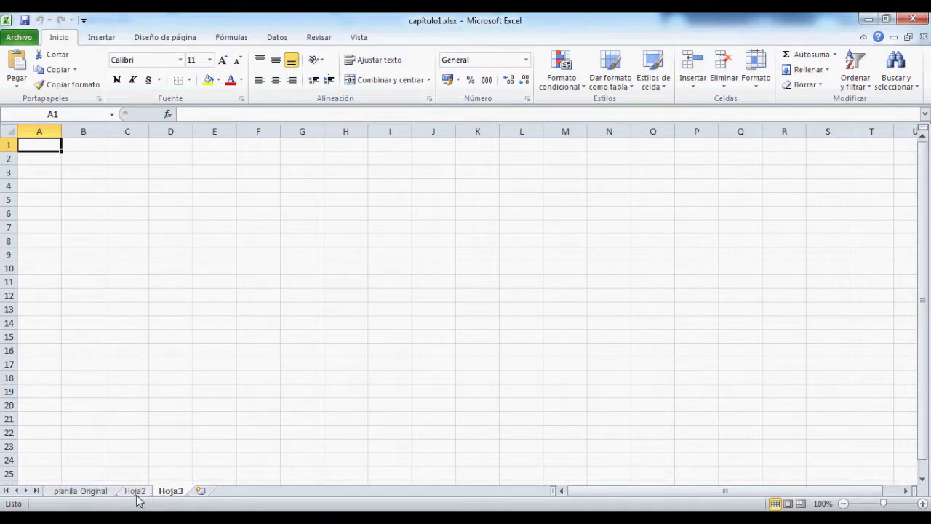
Step: Return to the planilla Original sheet and move through cells E14 to D16
left_click(98, 495)
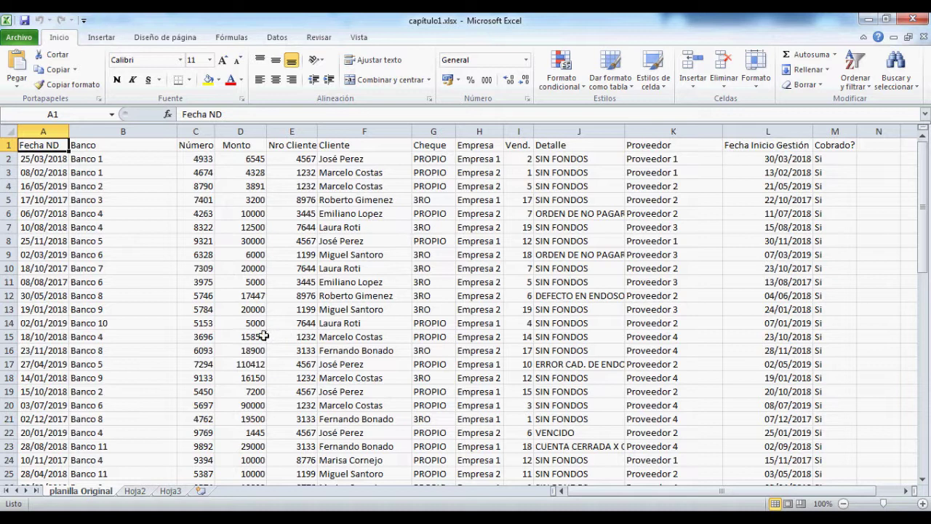
left_click(290, 321)
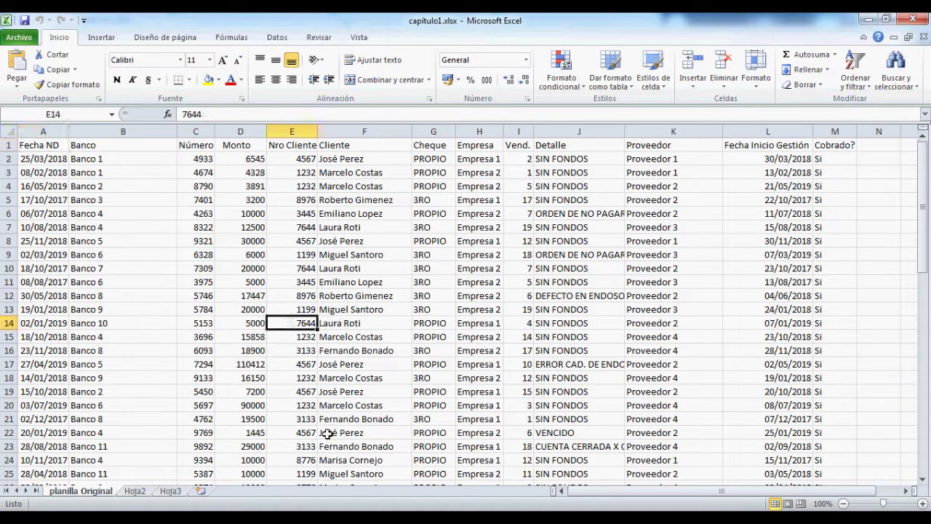
key("Down")
key("Down")
key("Left")
key("Left")
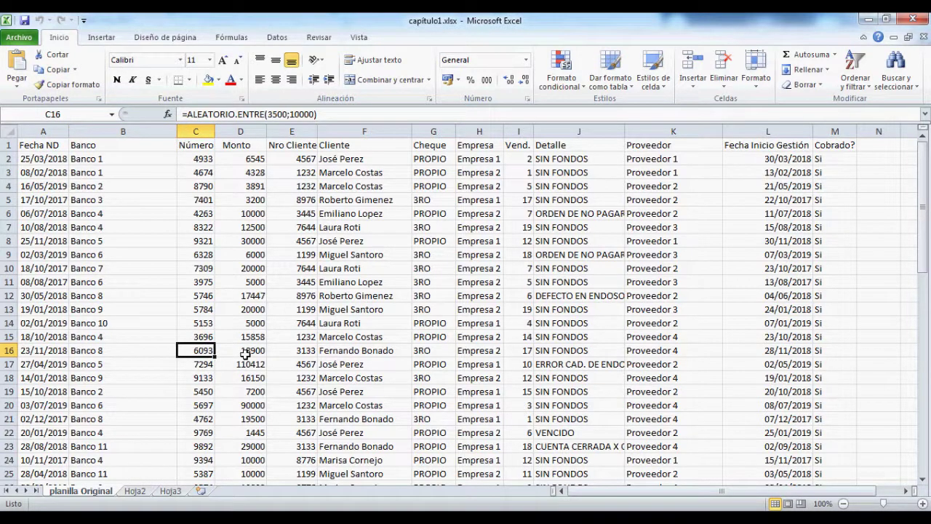
Step: Select the Cheque header cell G1 and put the cursor in the Name Box
left_click(81, 114)
left_click(81, 113)
left_click(81, 113)
left_click(439, 149)
left_click(75, 114)
Step: Name cell G1 'encabezaCheque' in the Name Box, then start editing G5 (3RO)
type("encame")
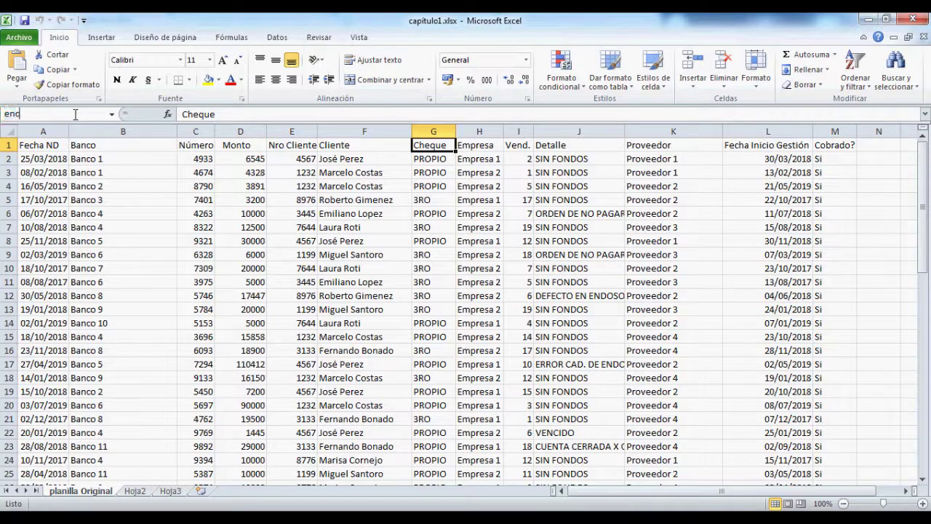
key("BackSpace")
key("BackSpace")
type("bezaCheque")
key("Return")
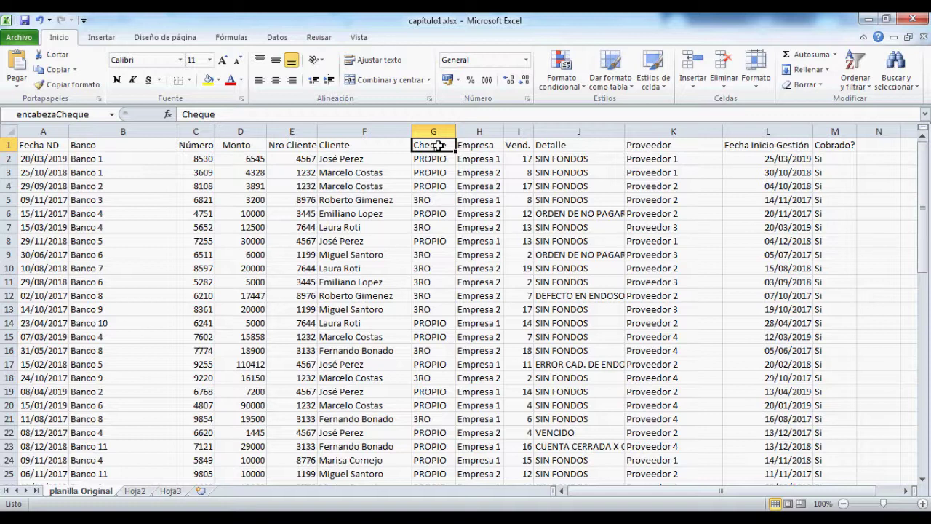
left_click(435, 200)
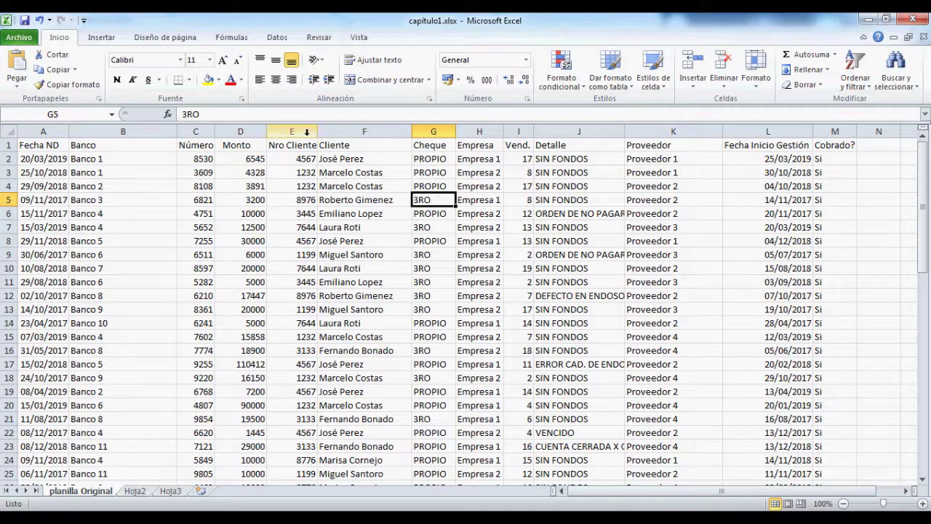
left_click(216, 114)
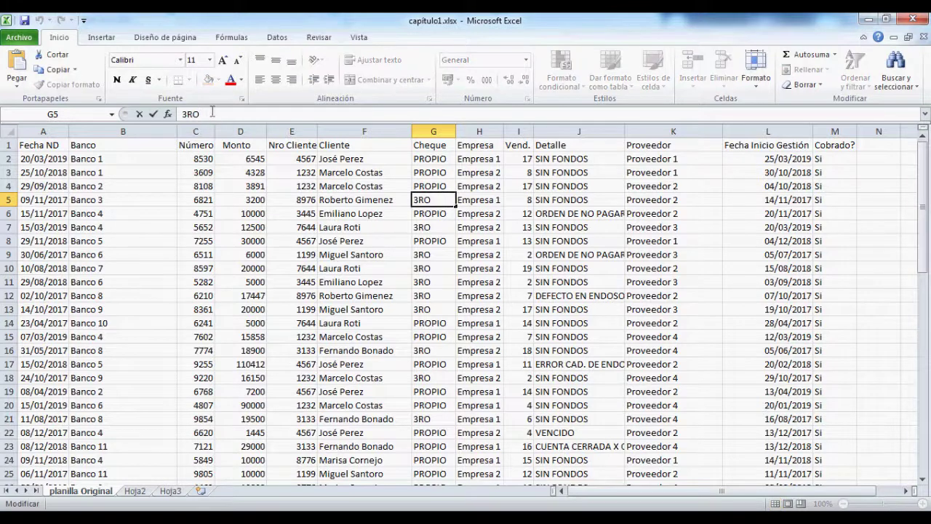
left_click(204, 227)
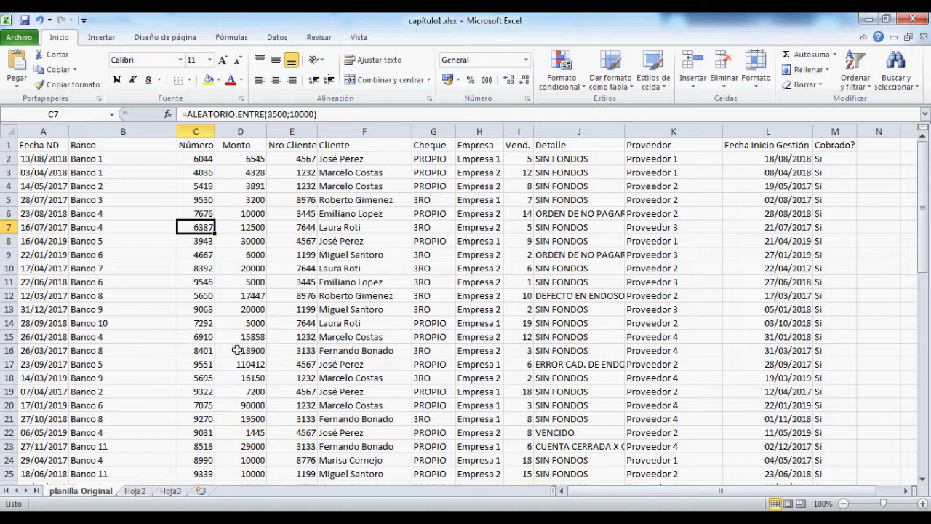
left_click_drag(335, 114, 155, 119)
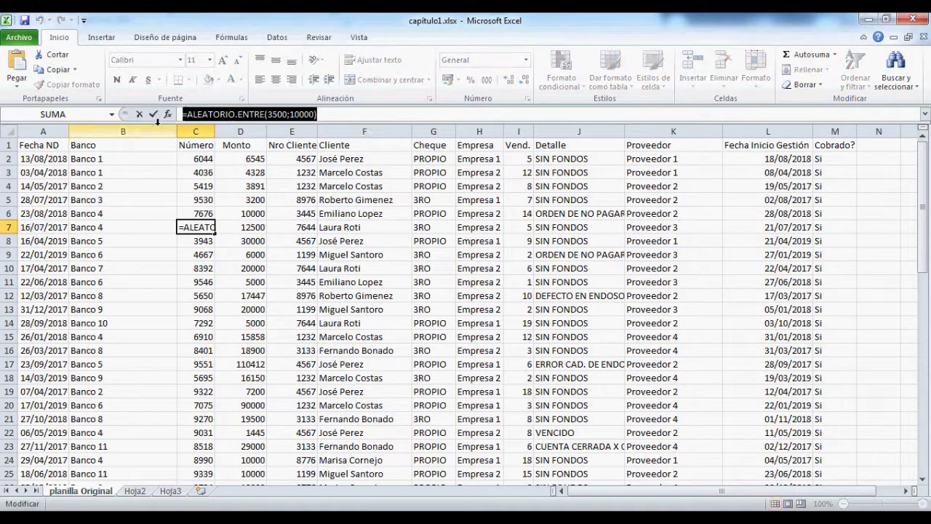
type("=")
left_click(355, 214)
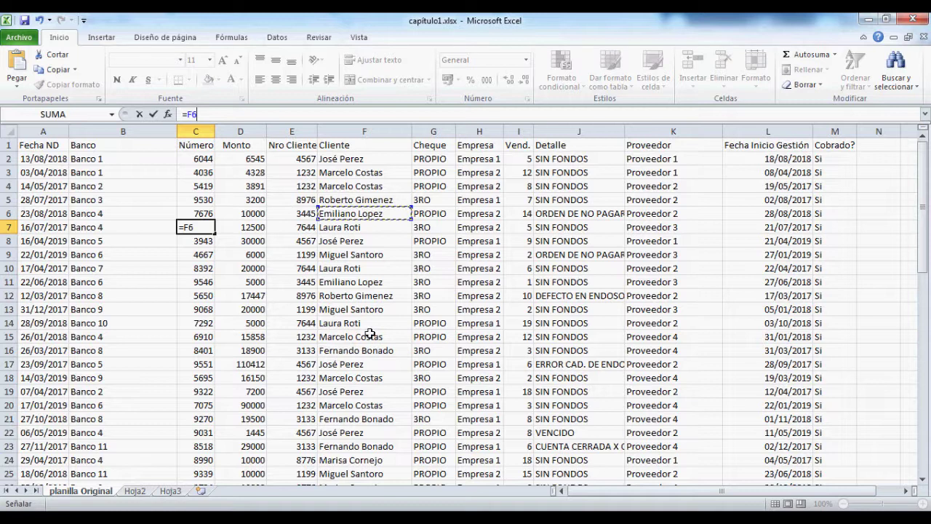
key("Escape")
left_click(366, 223)
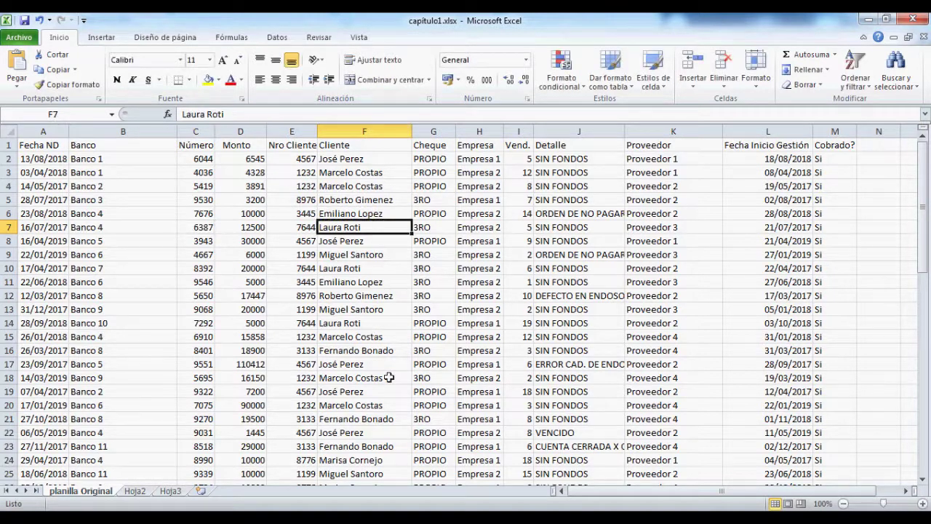
left_click_drag(251, 116, 182, 115)
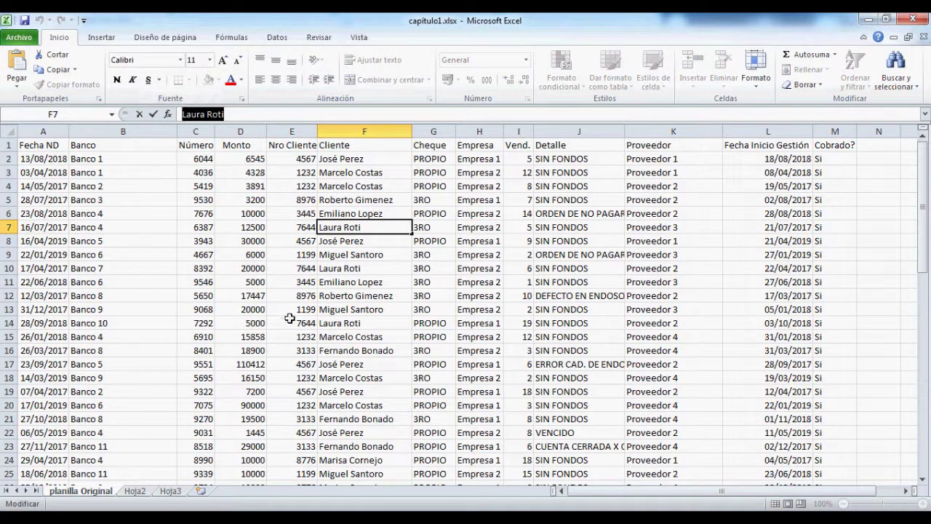
left_click(371, 253)
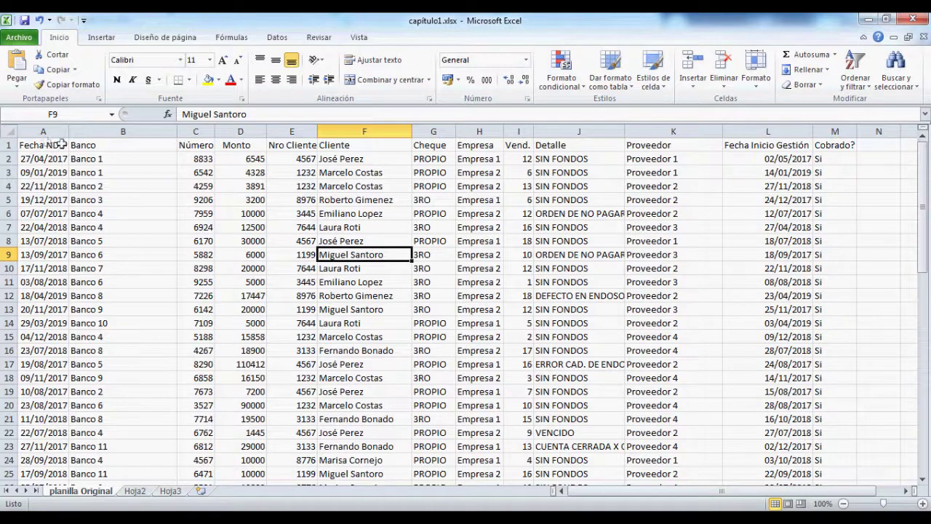
scroll(321, 276, "down", 19)
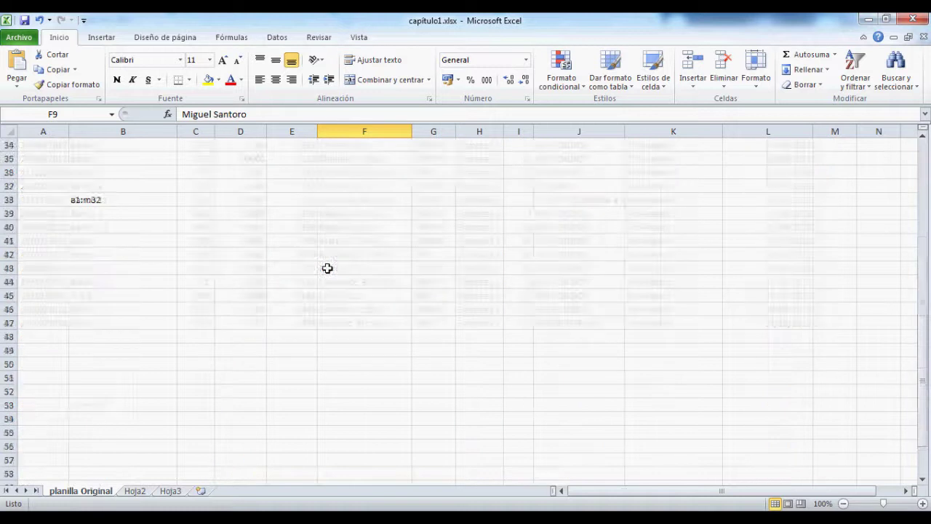
left_click_drag(118, 265, 755, 426)
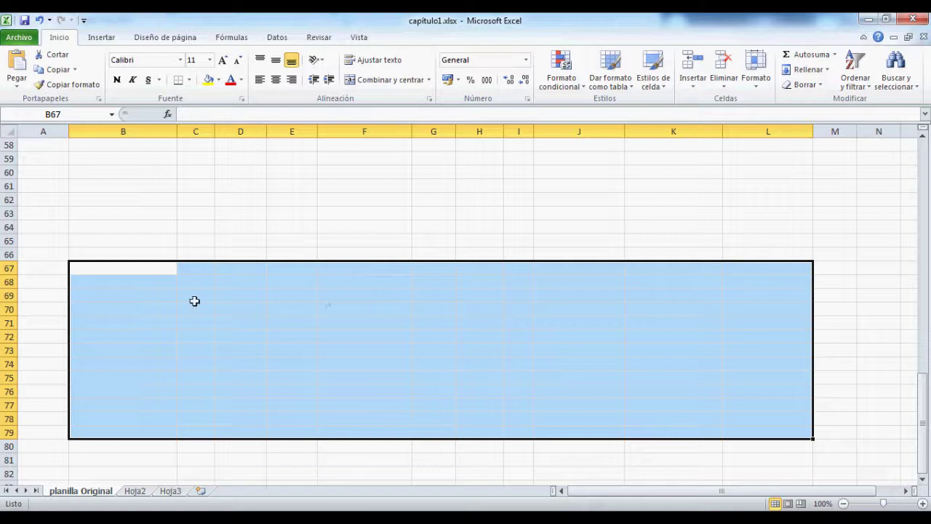
scroll(291, 364, "up", 10)
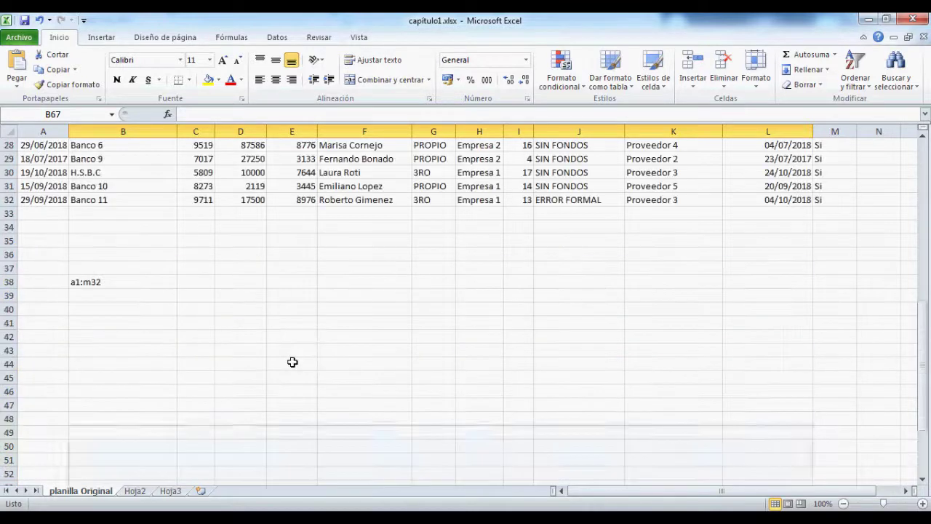
scroll(292, 363, "up", 6)
scroll(291, 362, "up", 3)
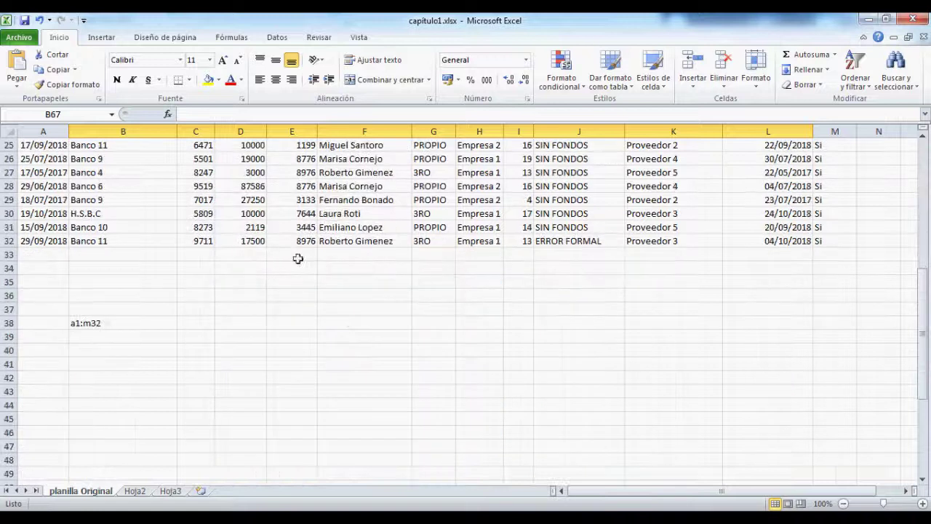
Step: Finish the B38 note as a1:m32 and select A1:M32 to verify it
type("2")
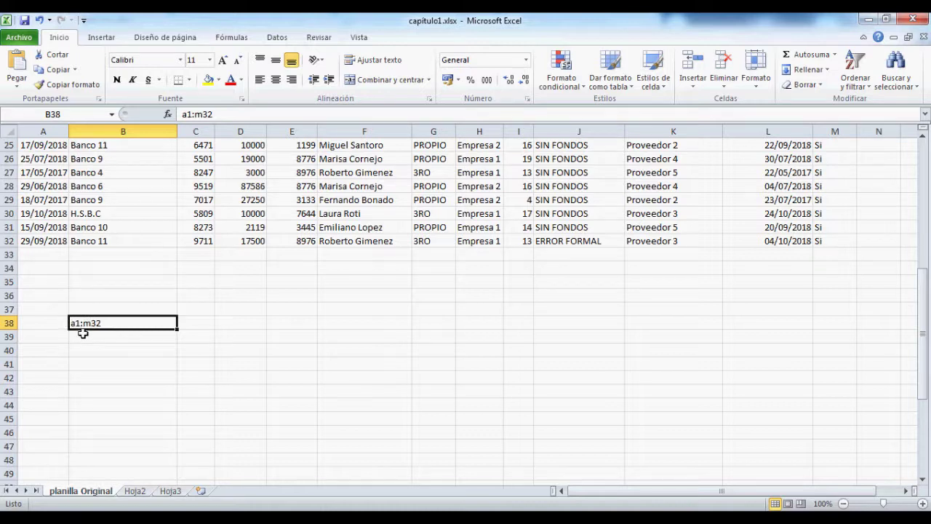
scroll(83, 333, "up", 8)
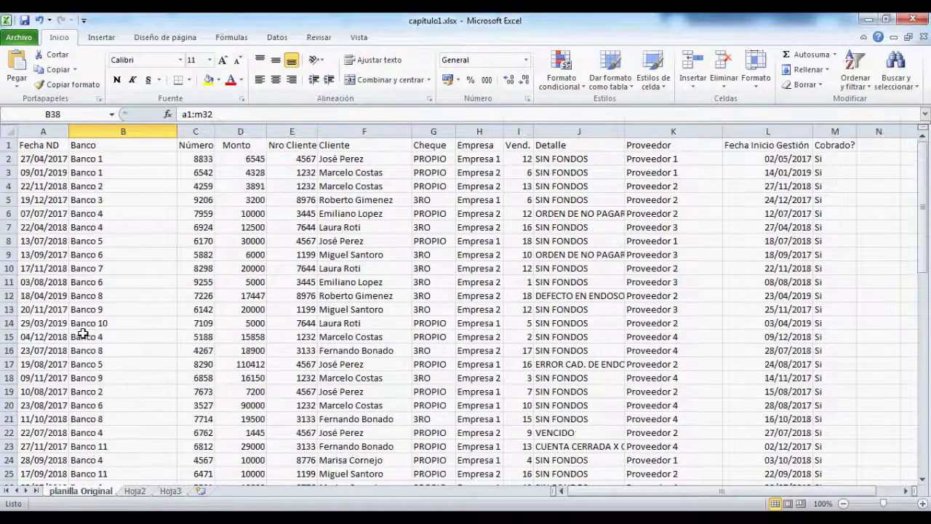
left_click_drag(43, 144, 835, 460)
scroll(219, 292, "up", 3)
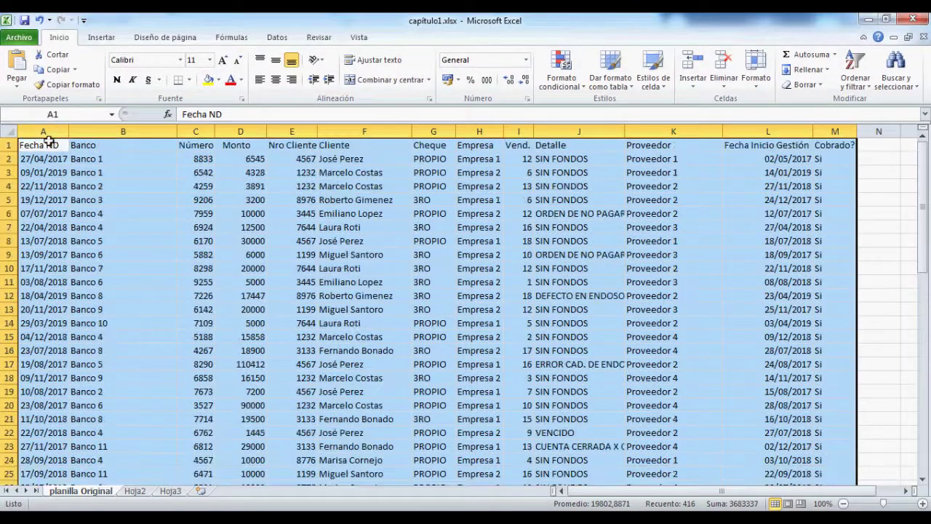
left_click(45, 145)
Step: Recheck the A1:M32 block against the B38 note, then select empty cell B39
scroll(117, 298, "down", 6)
left_click(91, 405)
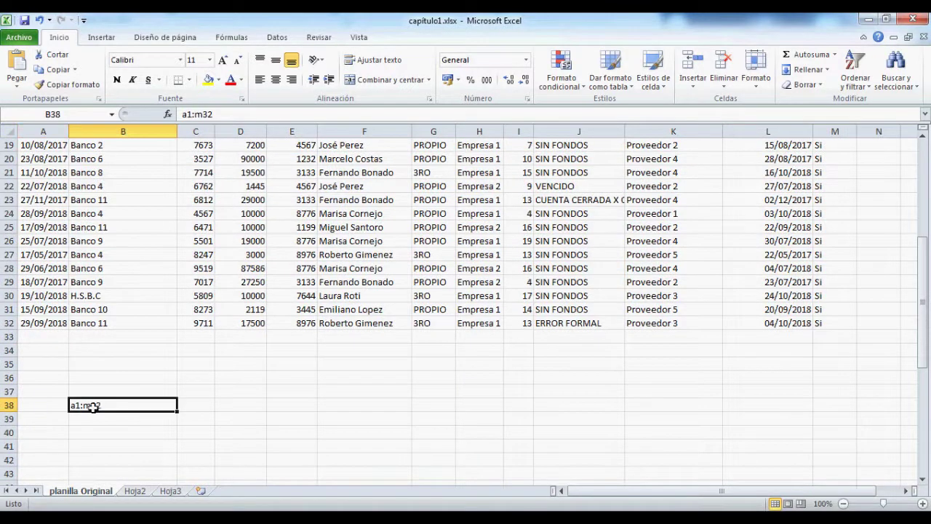
scroll(655, 393, "up", 3)
scroll(655, 393, "up", 3)
scroll(655, 286, "down", 5)
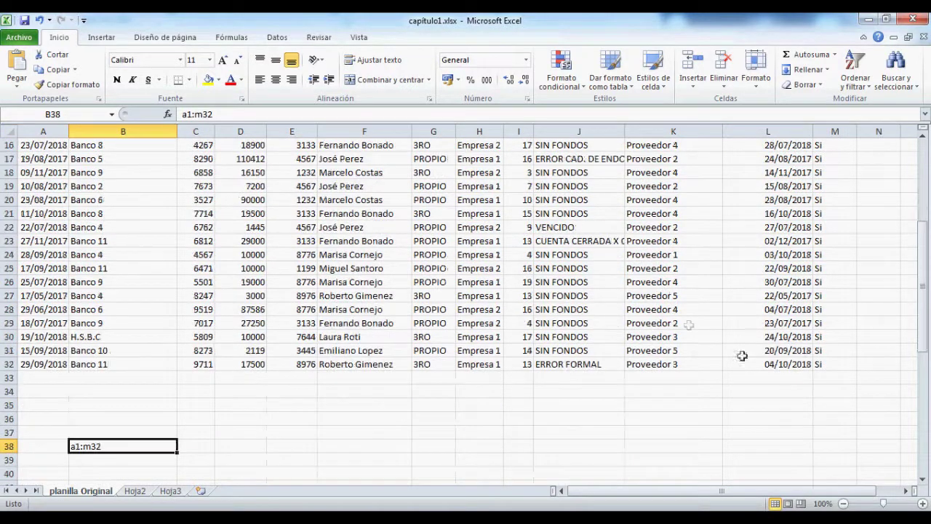
left_click(834, 373)
left_click(106, 447)
scroll(191, 455, "down", 2)
scroll(192, 455, "up", 7)
left_click_drag(49, 145, 818, 464)
scroll(422, 412, "down", 3)
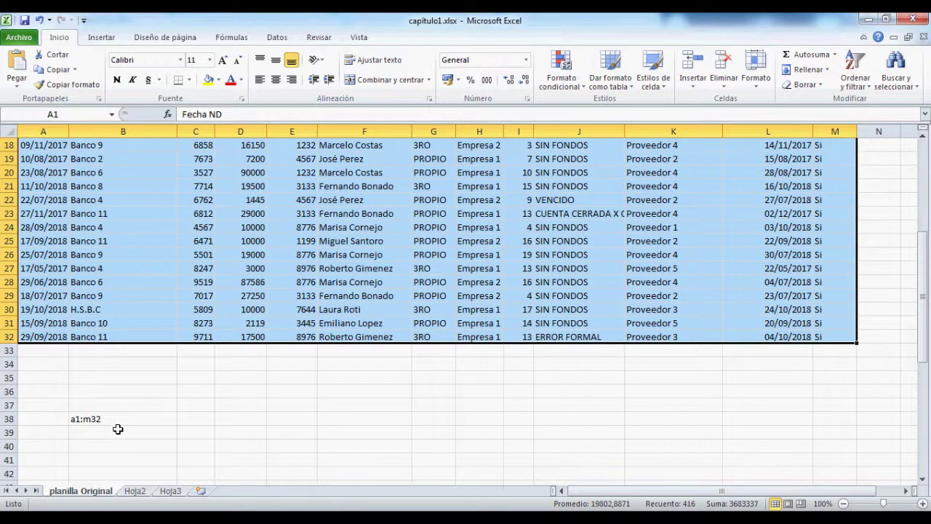
left_click(118, 431)
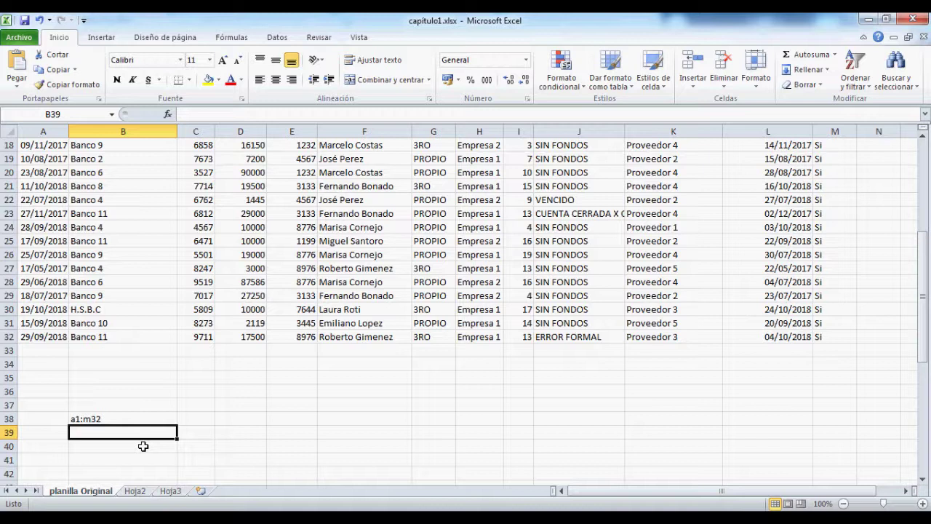
Step: Enter the note a:a in B39 and return to the a1:m32 note
type("a:a")
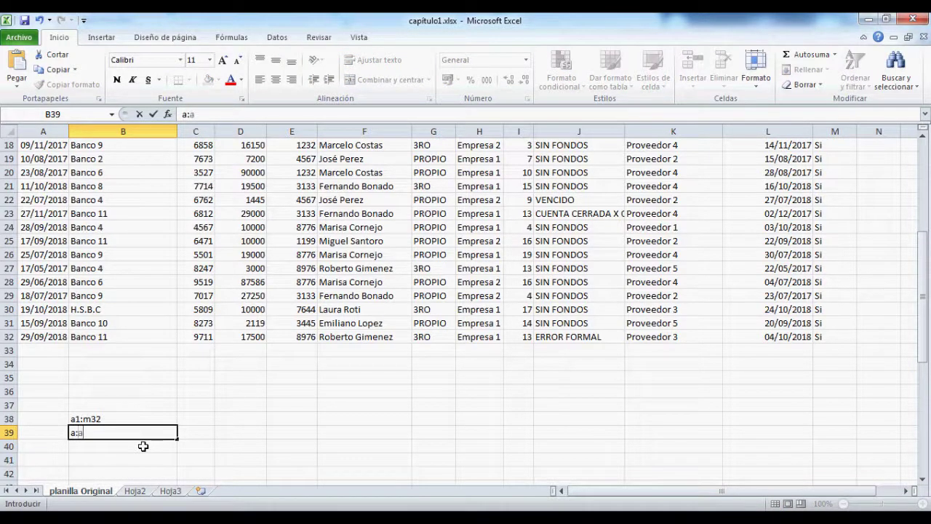
key("ctrl+Return")
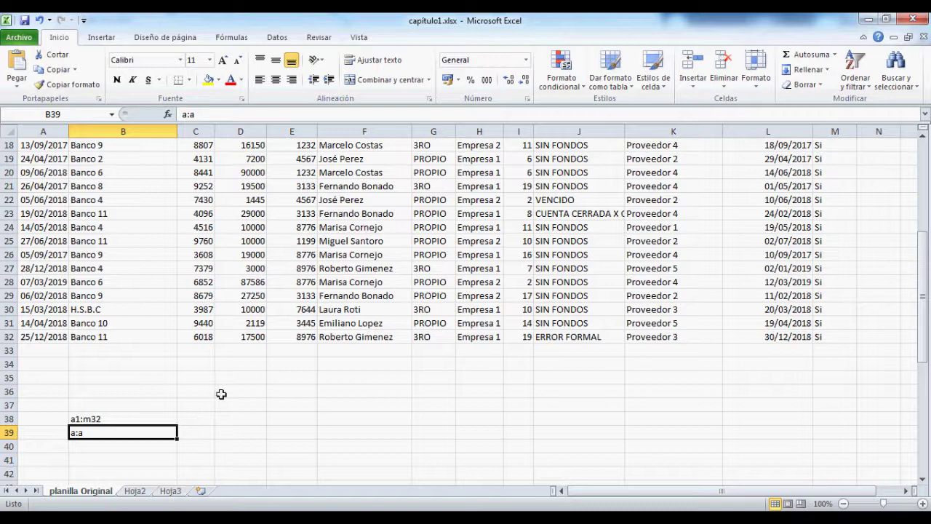
left_click(128, 419)
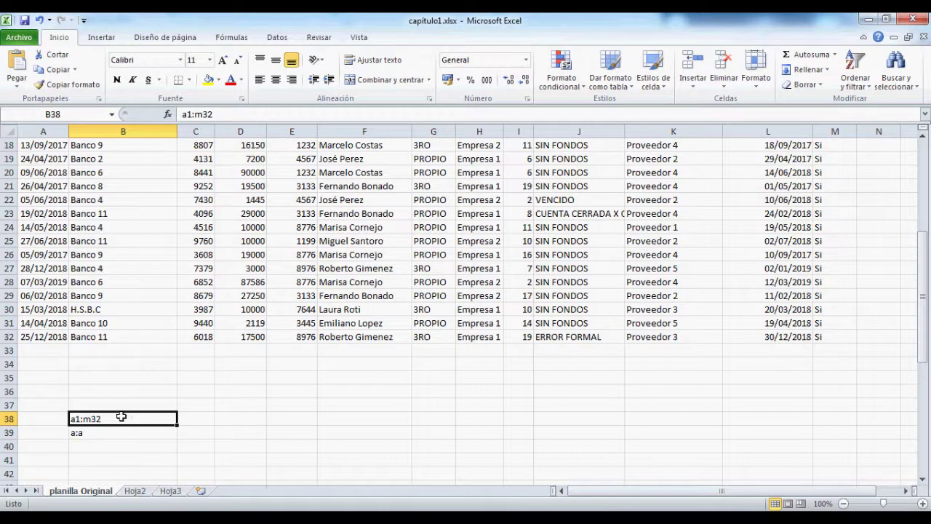
Step: Review the data range by visiting A1, M32 and the Cheque header G1
scroll(88, 429, "up", 6)
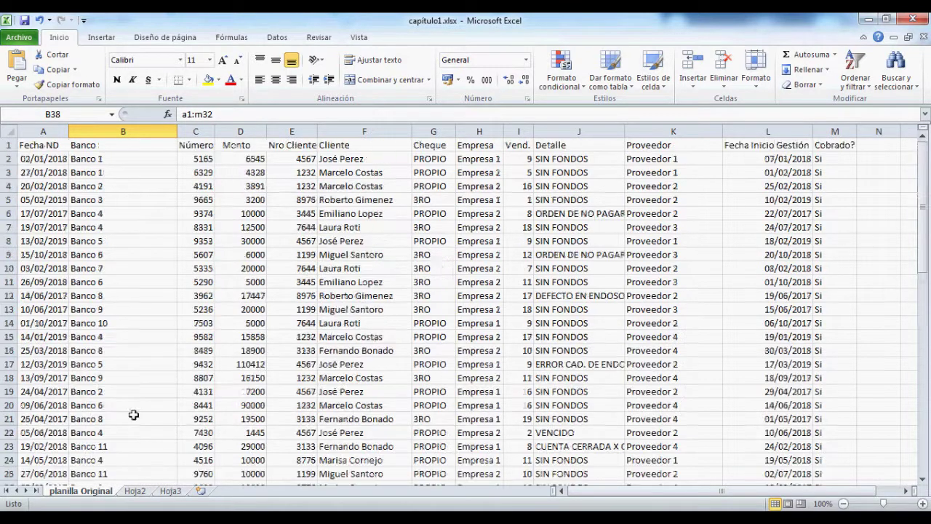
left_click(47, 146)
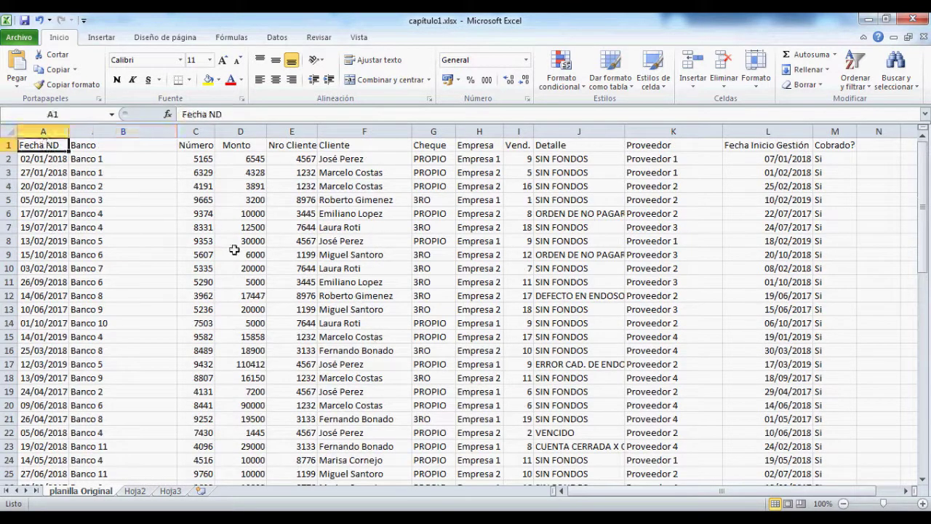
scroll(256, 252, "down", 4)
scroll(260, 258, "up", 4)
scroll(262, 257, "down", 5)
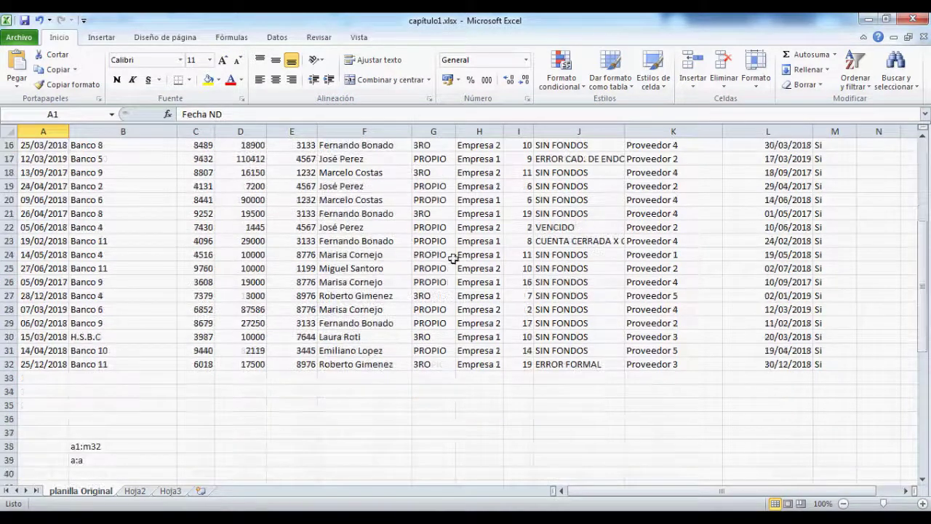
left_click(837, 366)
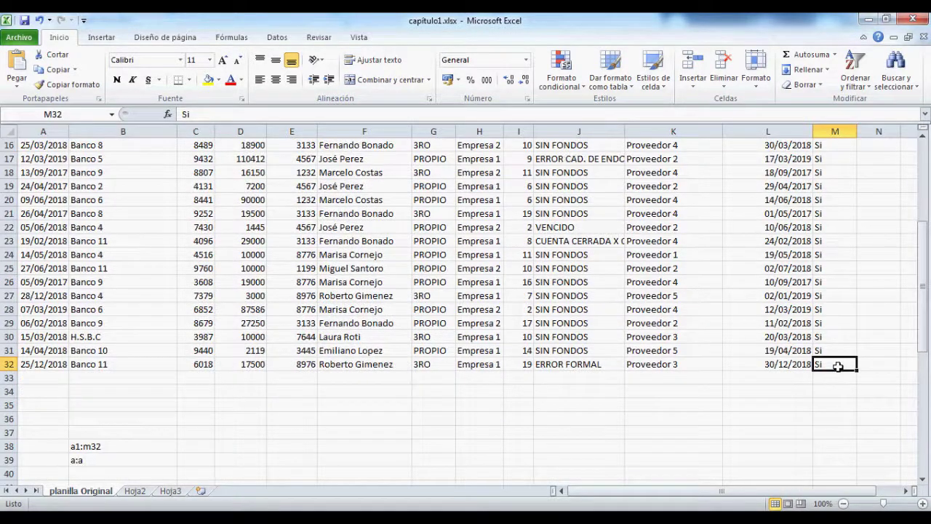
scroll(95, 444, "up", 5)
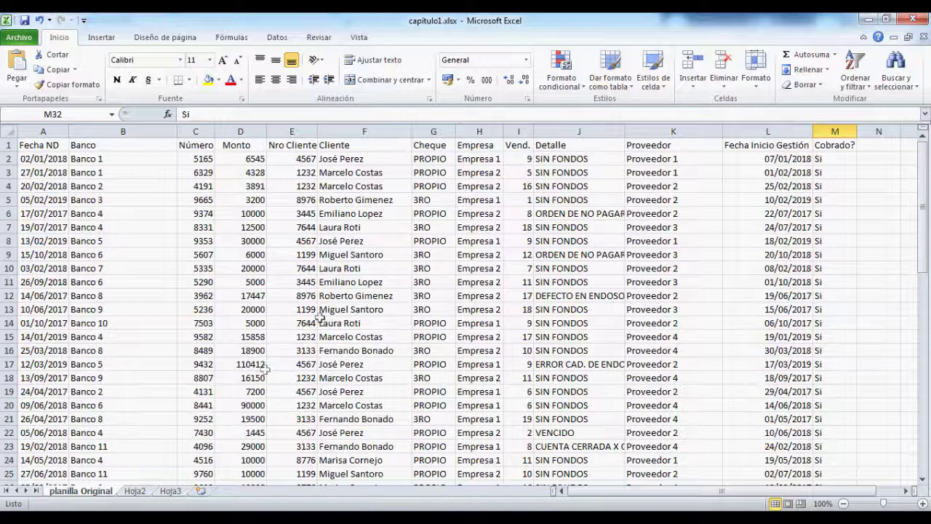
left_click(435, 146)
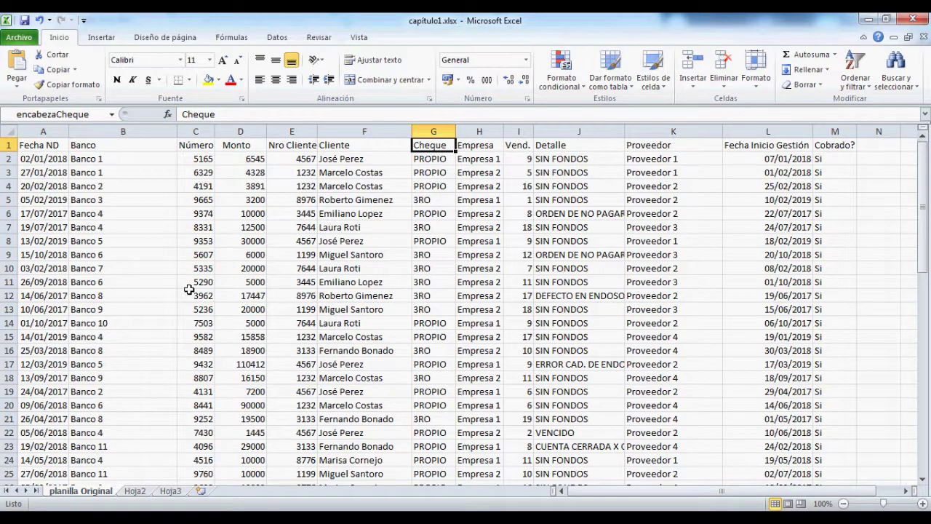
Step: Delete the defined name encabezaCheque in the Name Manager (Ctrl+F3)
key("ctrl+F3")
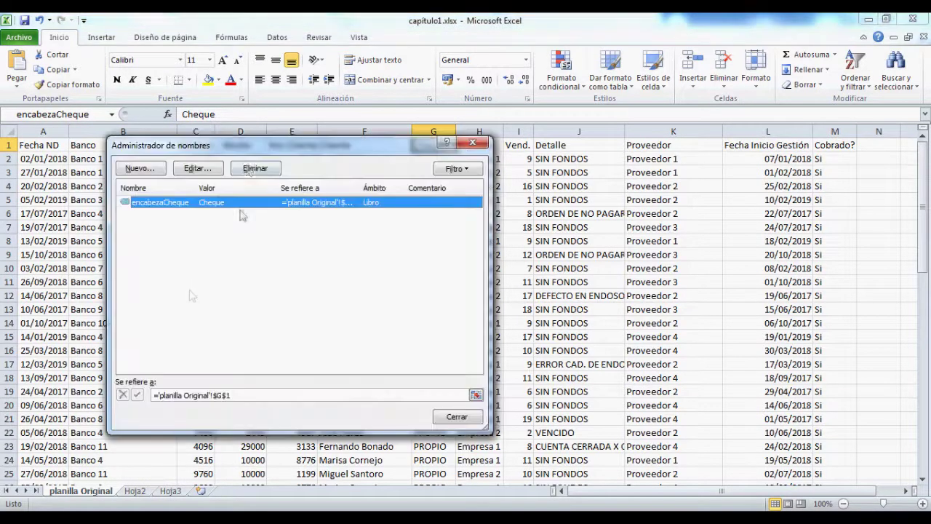
left_click_drag(245, 151, 410, 183)
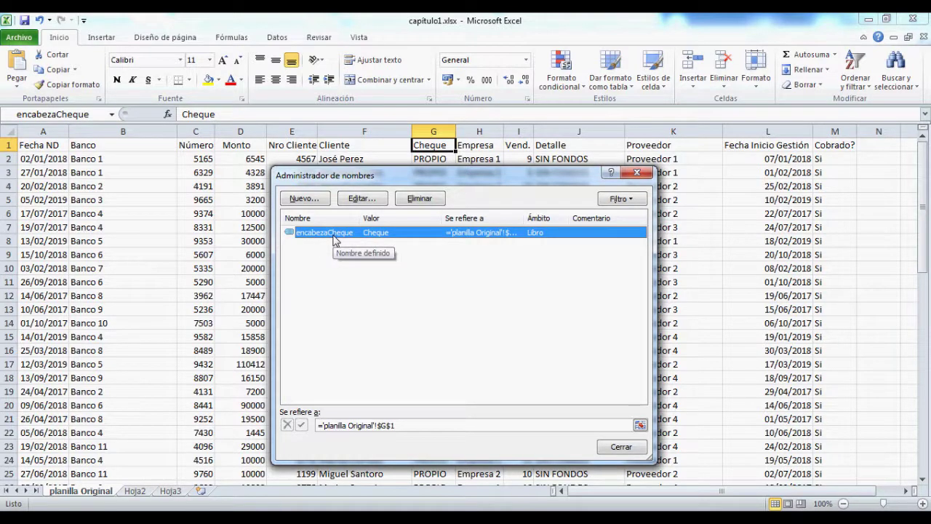
left_click(420, 198)
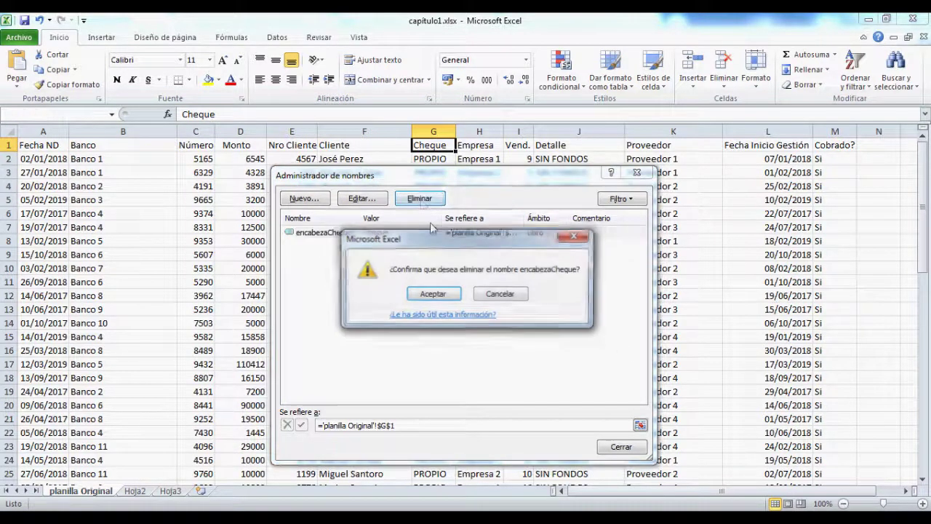
left_click(435, 294)
left_click(621, 446)
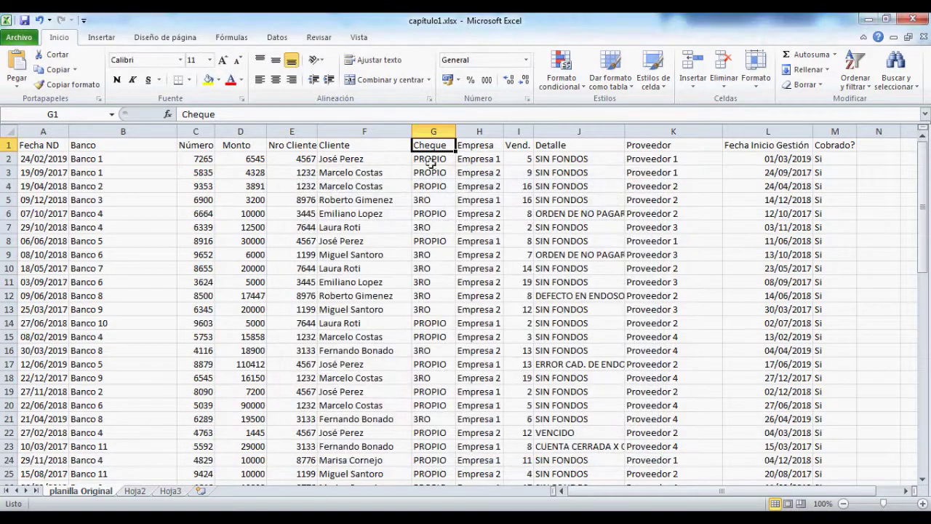
Step: Step around header G1, then switch to the shortcut table in Documentación.pdf
key("Right")
key("Left")
key("Left")
key("Right")
key("alt+Tab")
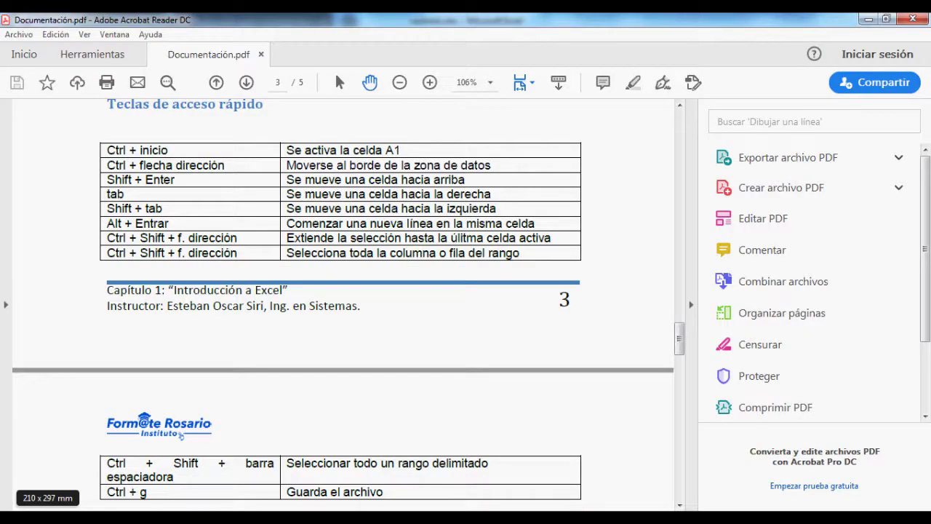
Step: Return from Acrobat to the capitulo1.xlsx window using its taskbar preview
mouse_move(443, 517)
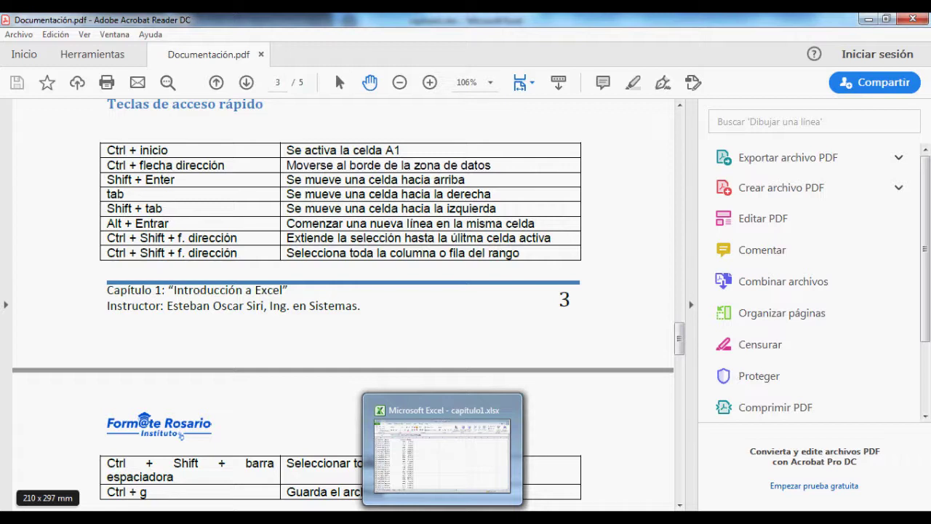
left_click(443, 455)
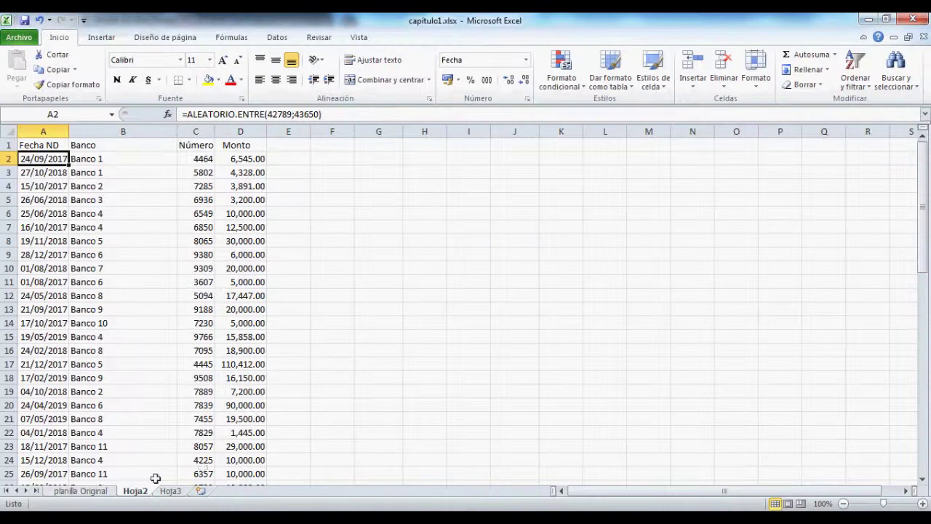
Step: Return to planilla Original and move from A1 into the data cells
left_click(73, 491)
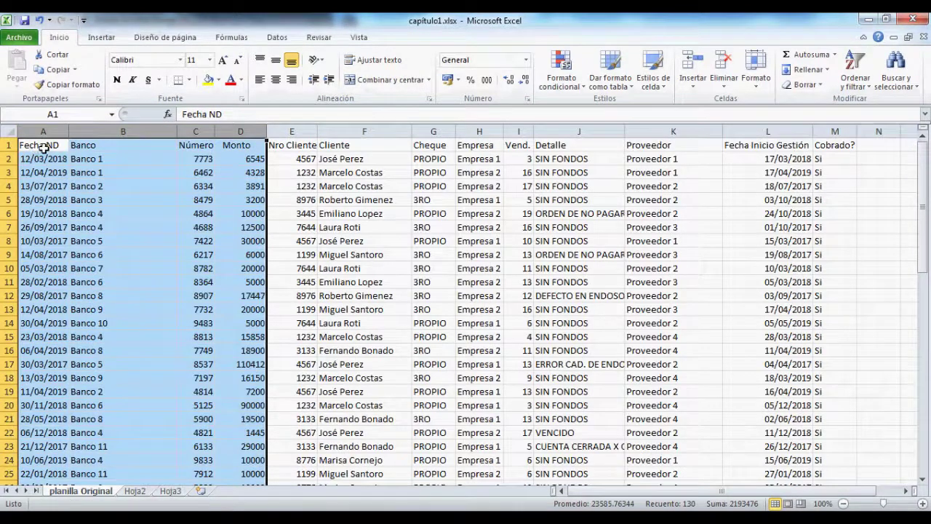
left_click(44, 148)
key("Down")
key("Down")
key("Down")
key("Down")
key("Down")
key("Down")
key("Down")
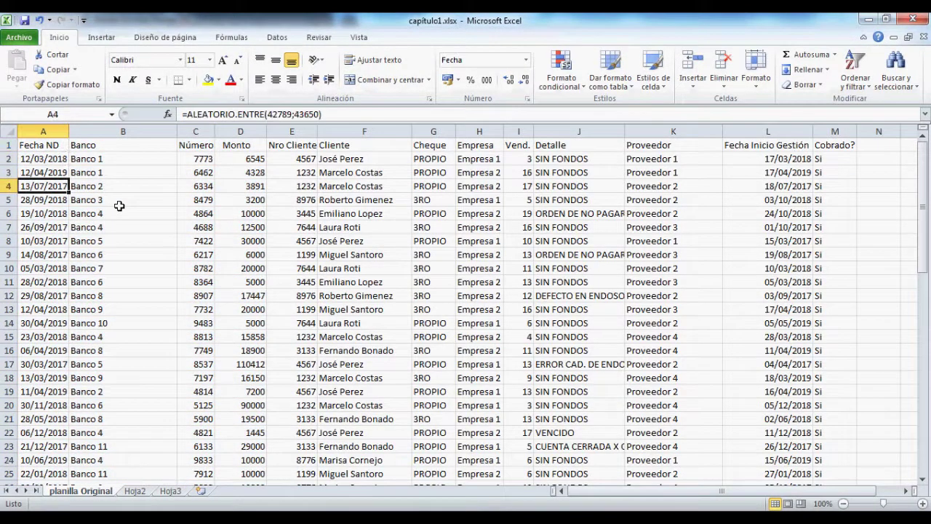
key("Right")
key("Right")
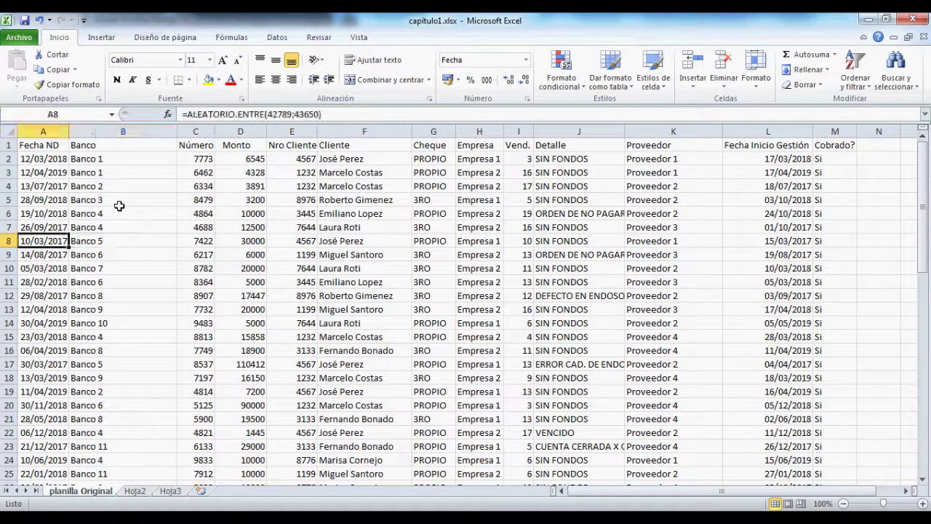
key("Left")
Step: Select the whole A1:M32 region with Ctrl+A from a cell inside it
left_click_drag(43, 145, 859, 472)
scroll(349, 280, "up", 3)
left_click(325, 203)
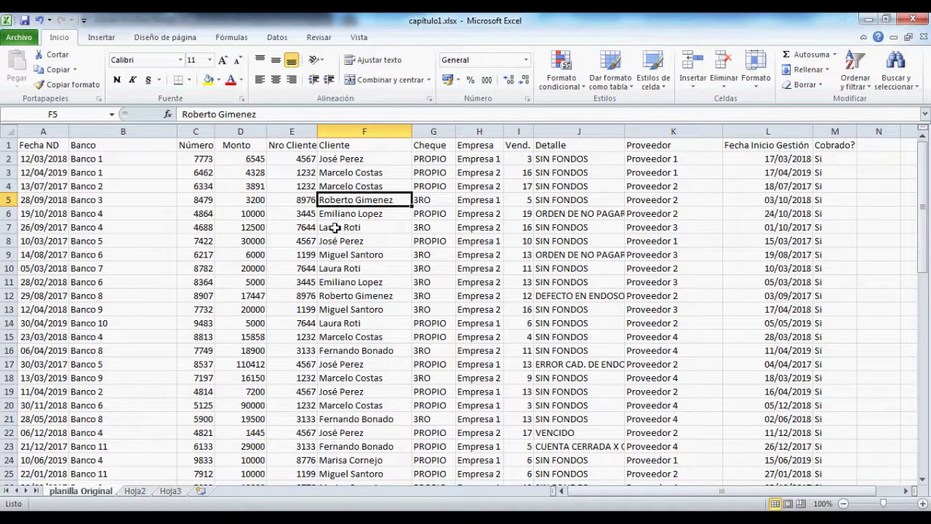
key("ctrl+a")
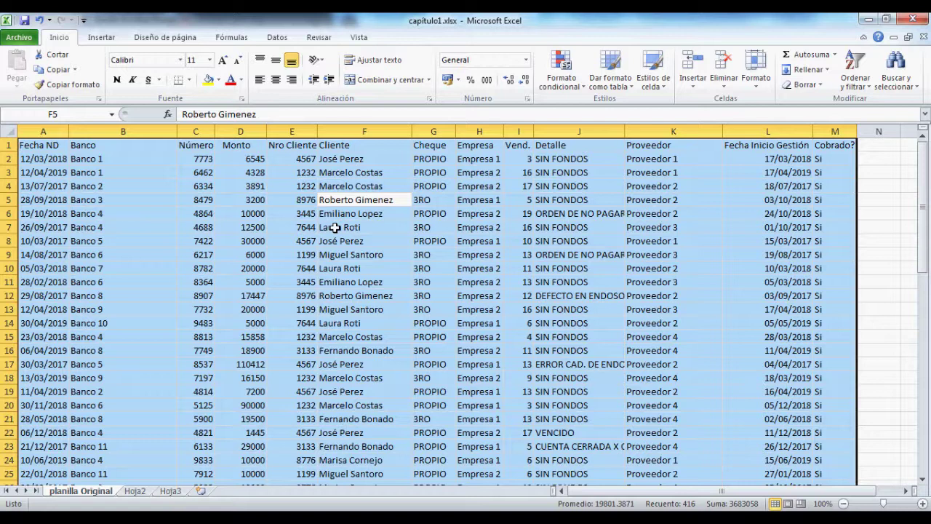
left_click(128, 185)
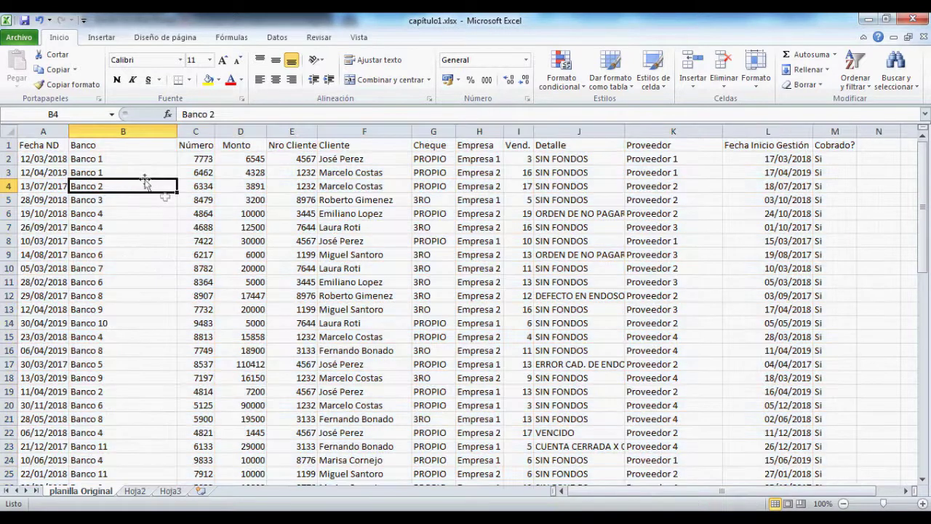
left_click_drag(44, 145, 822, 502)
scroll(517, 314, "up", 3)
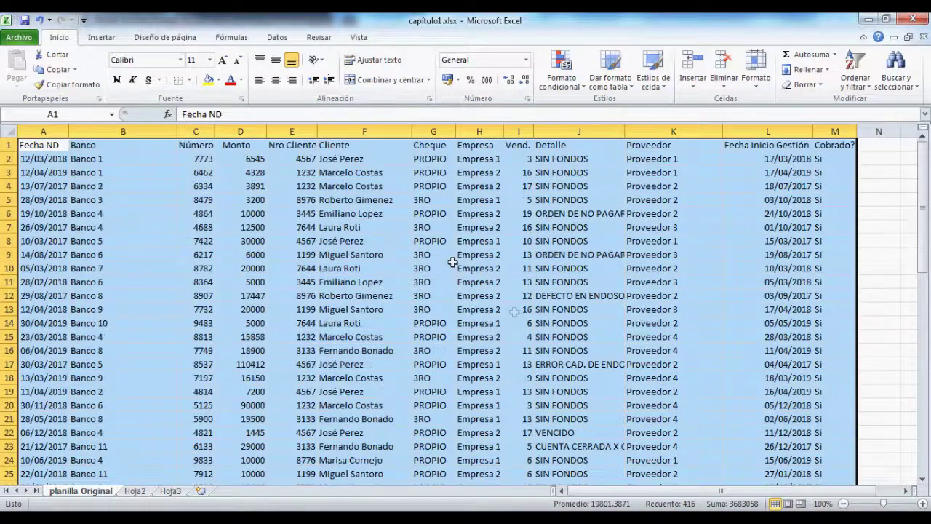
left_click(352, 228)
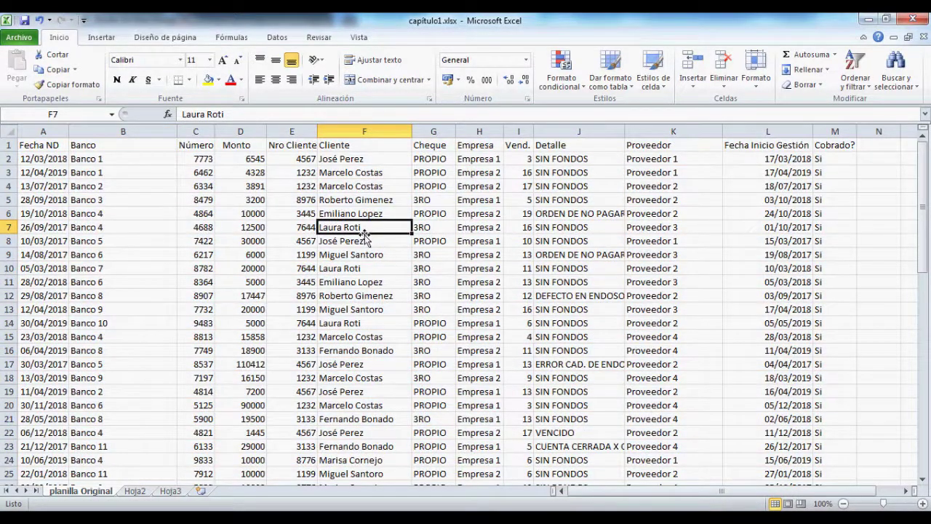
key("ctrl+a")
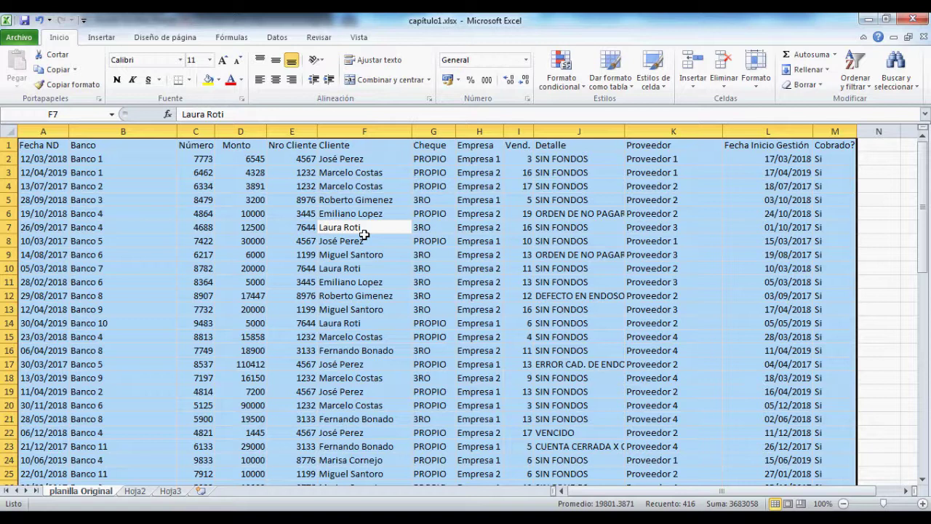
key("Left")
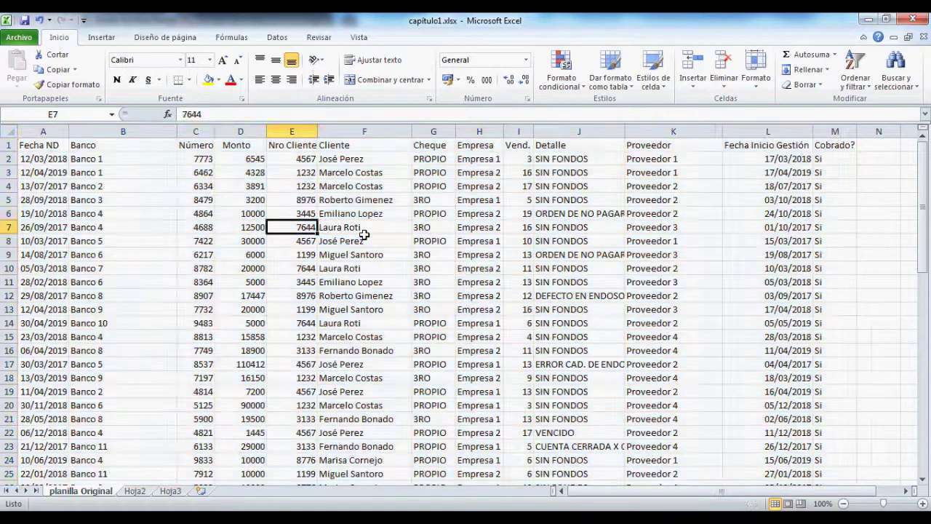
key("alt+Tab")
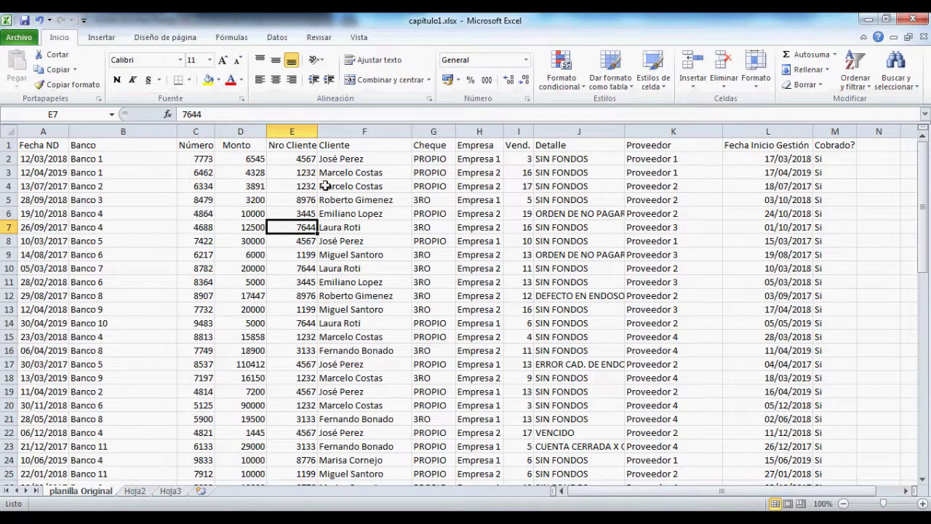
Step: Select the Cliente names from F2 down to F32 with Ctrl+Shift+Down
left_click(355, 163)
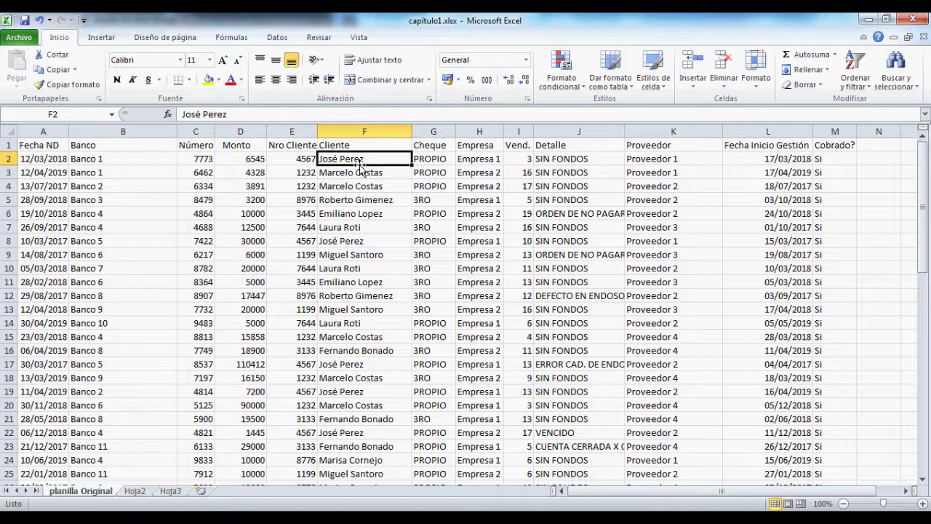
key("ctrl+shift+Down")
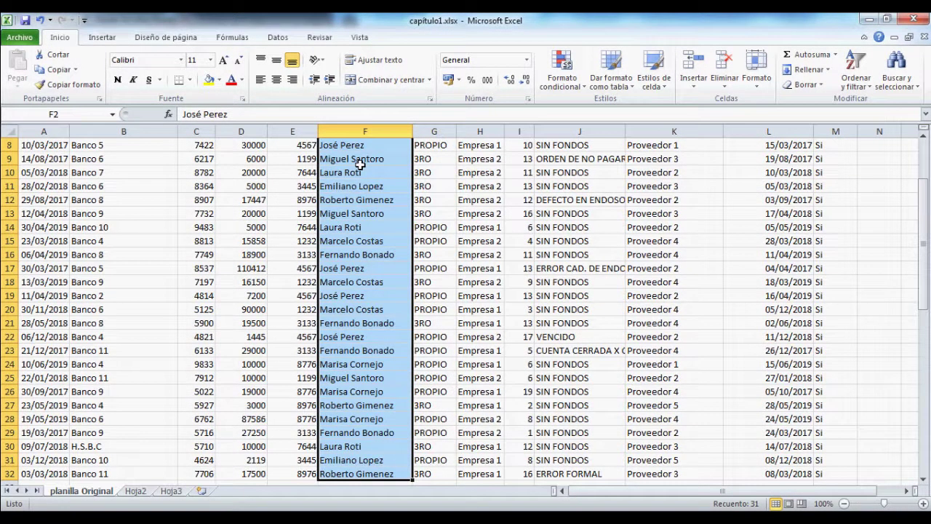
scroll(386, 189, "up", 2)
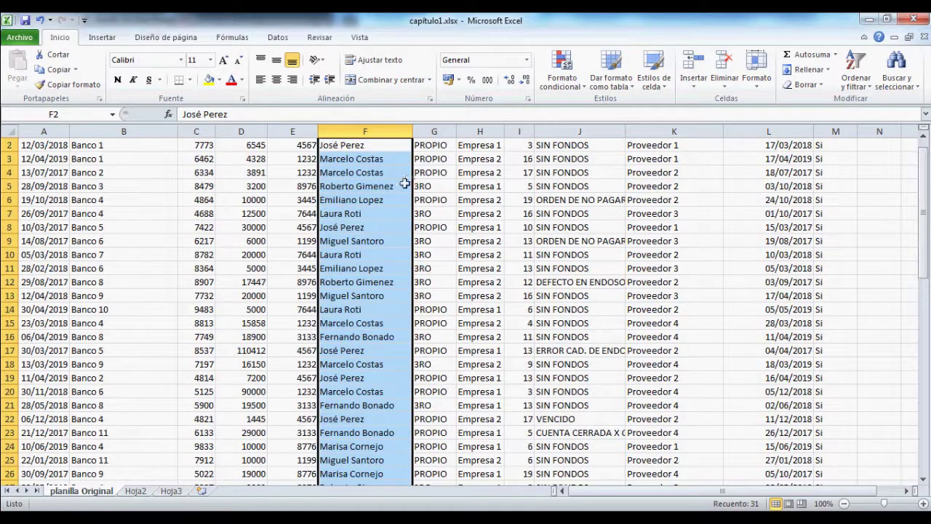
scroll(385, 342, "down", 2)
scroll(369, 464, "down", 2)
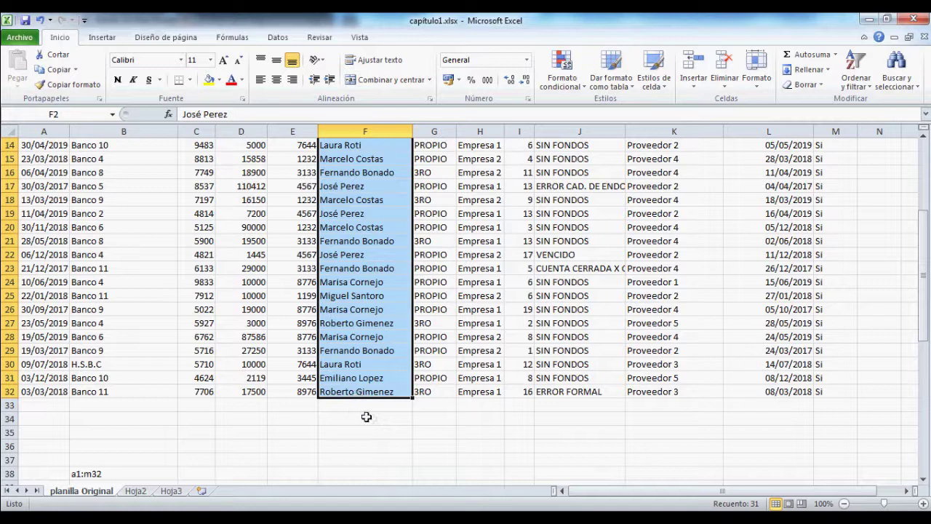
scroll(366, 417, "up", 5)
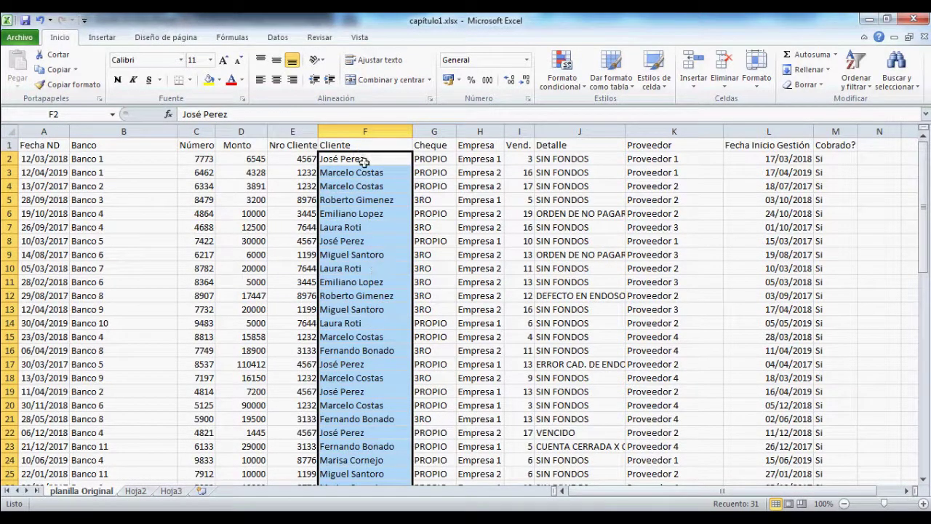
Step: Reselect the client names F2 to F18, then pick a cell in the Número column
left_click_drag(363, 161, 382, 460)
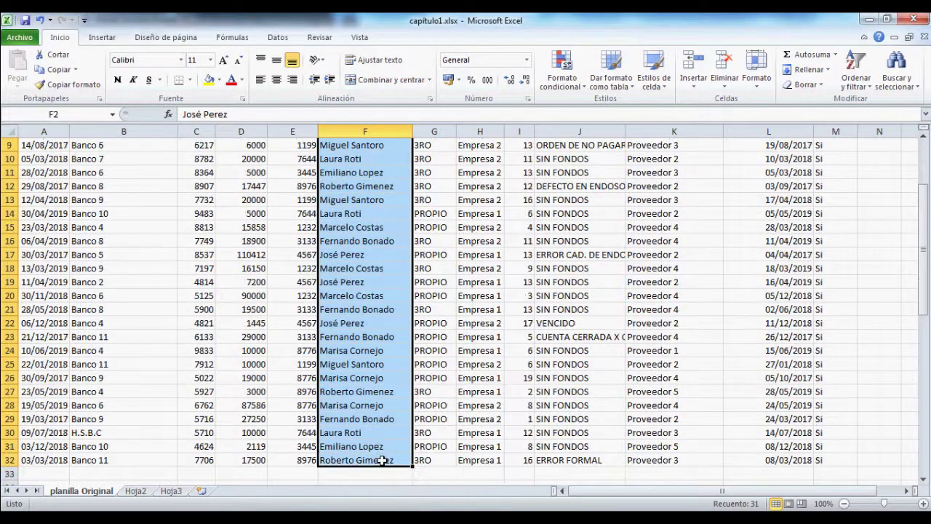
scroll(382, 460, "up", 3)
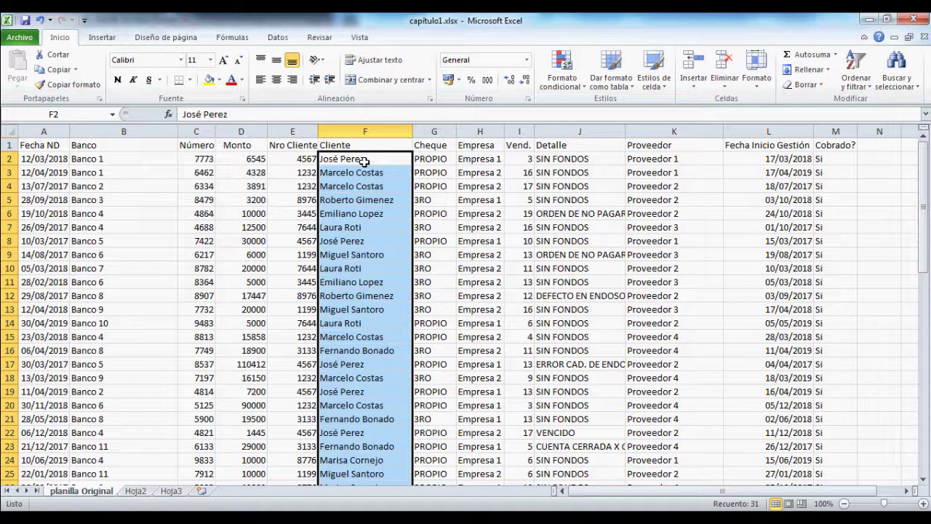
left_click(211, 227)
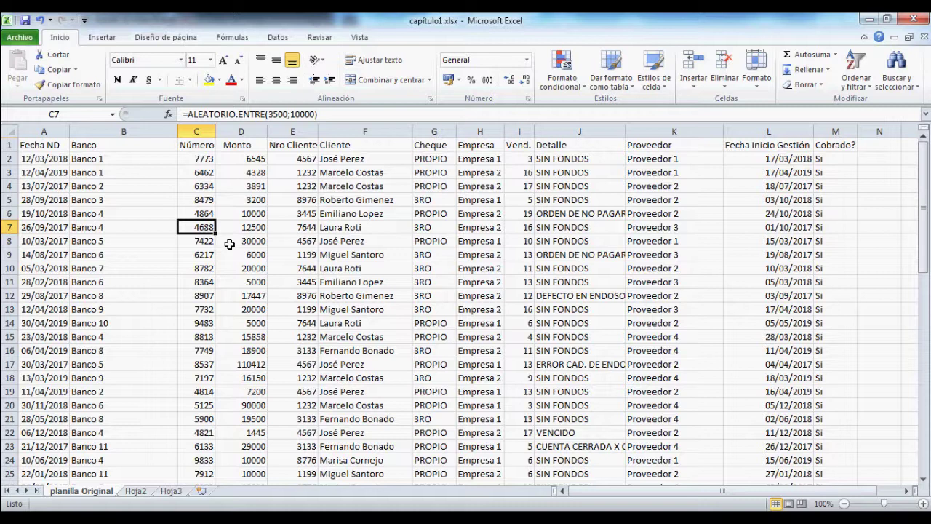
key("Down")
key("Down")
key("Down")
key("Down")
key("Down")
key("Down")
key("Up")
key("Up")
key("Up")
key("Up")
key("Up")
key("Up")
key("Up")
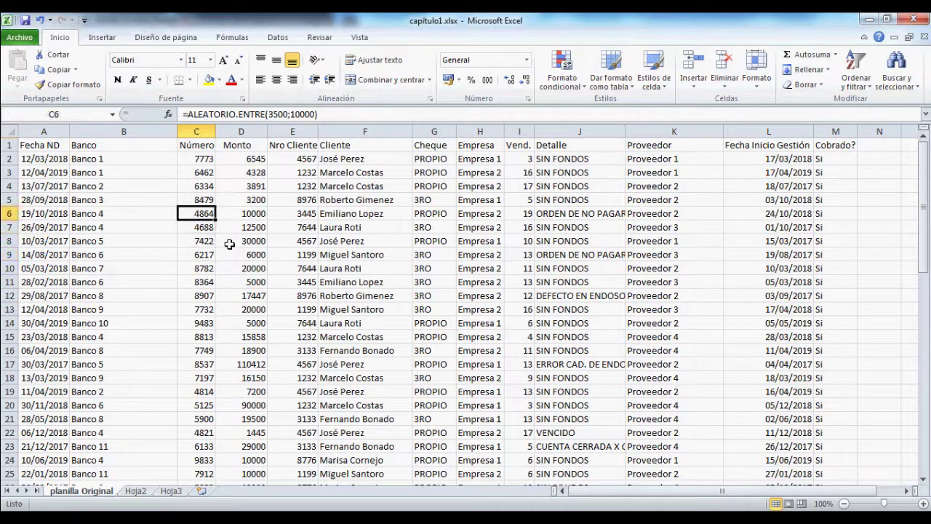
key("Right")
key("Right")
key("Right")
key("Right")
key("Right")
key("Right")
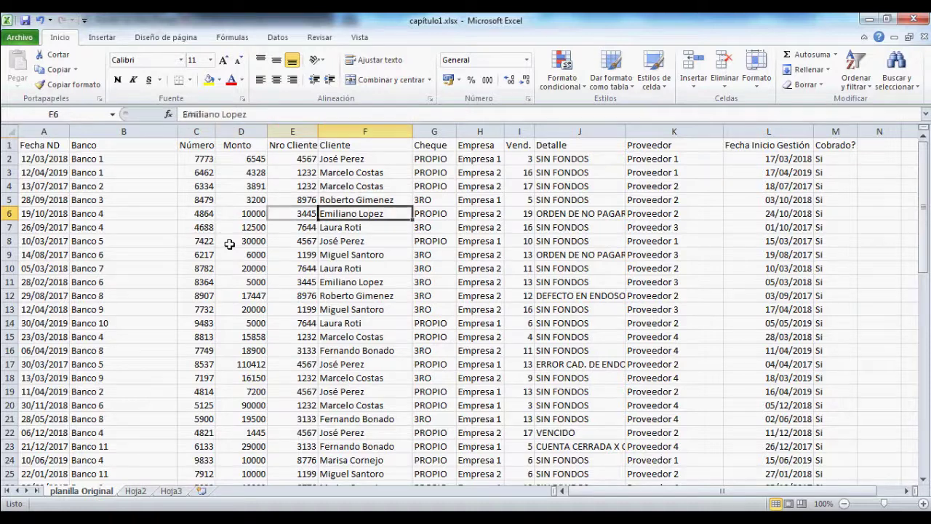
key("Right")
key("Right")
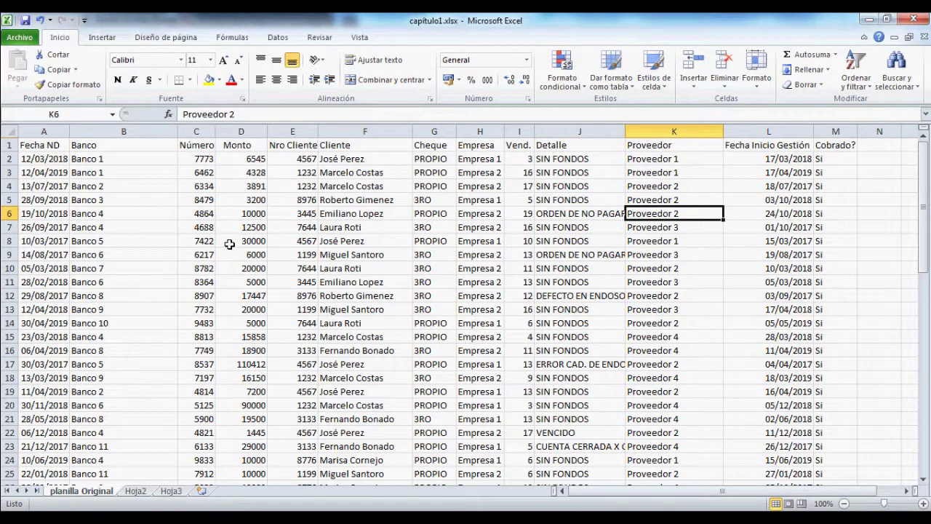
key("Left")
key("Left")
key("Left")
key("Left")
key("Left")
key("Left")
key("Left")
key("Left")
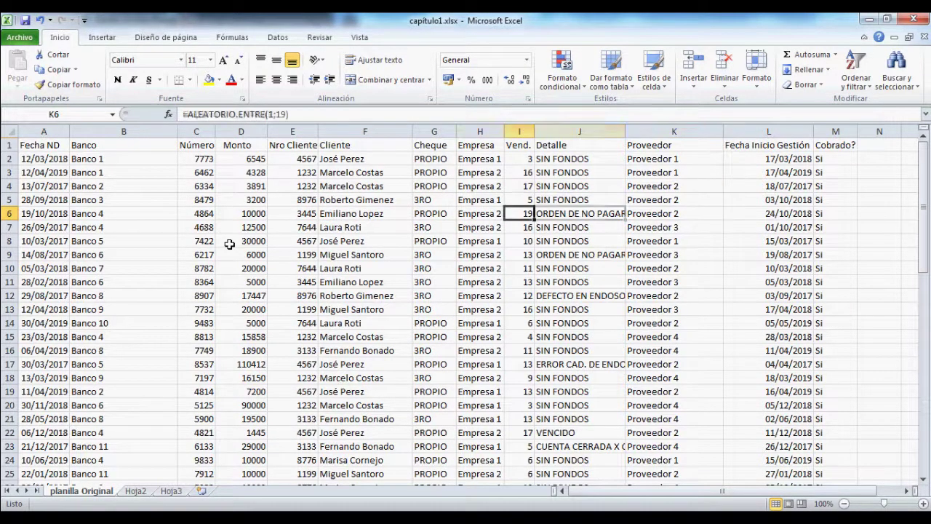
key("Left")
key("Left")
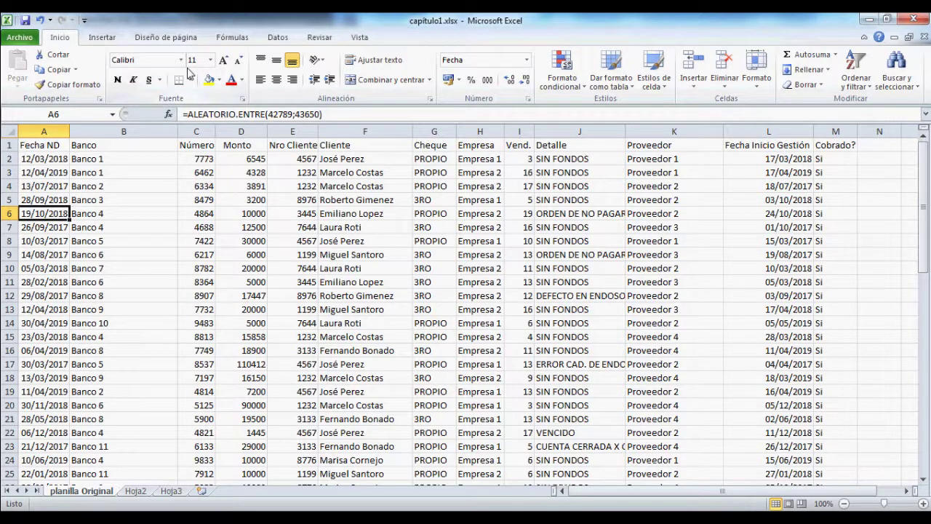
left_click(20, 38)
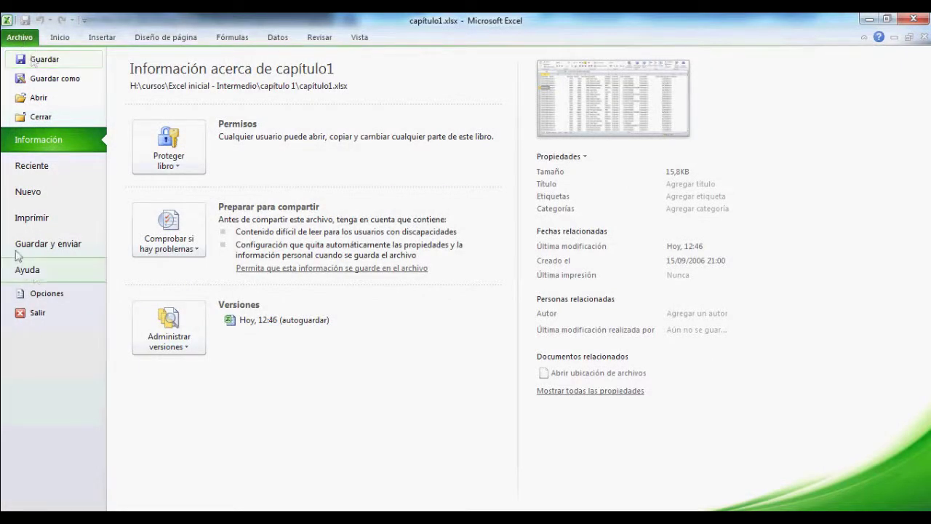
left_click(48, 294)
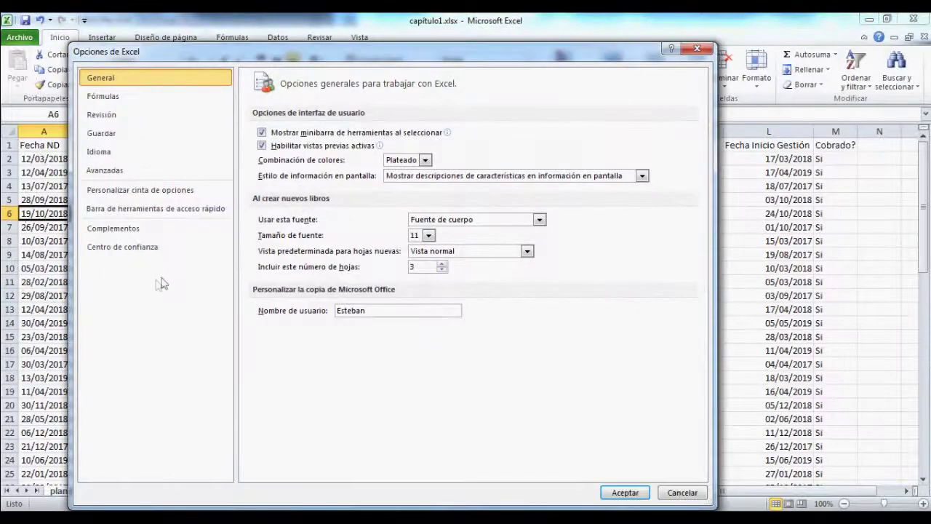
left_click(122, 139)
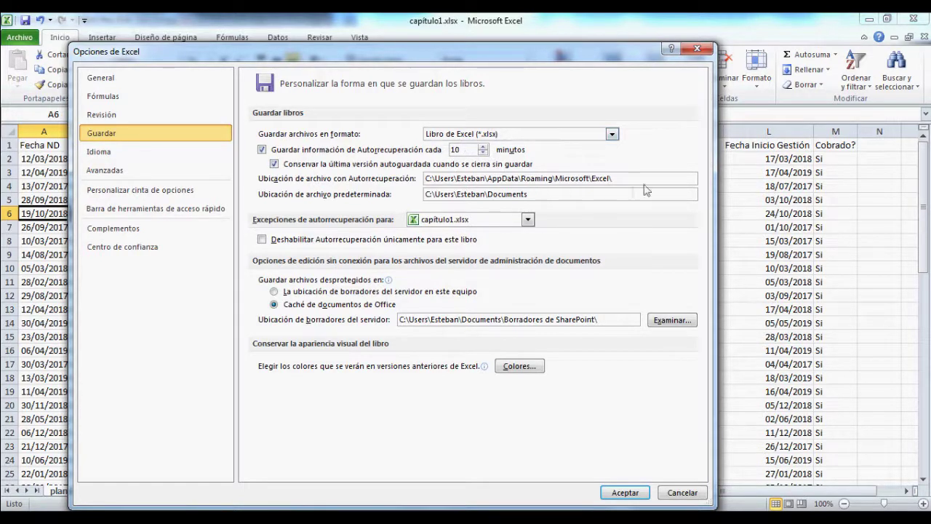
left_click_drag(635, 179, 427, 175)
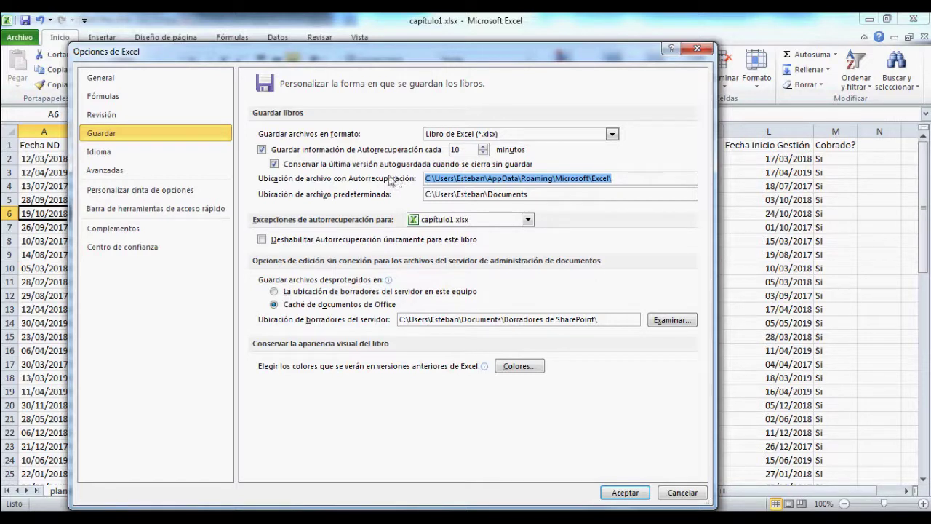
left_click(626, 493)
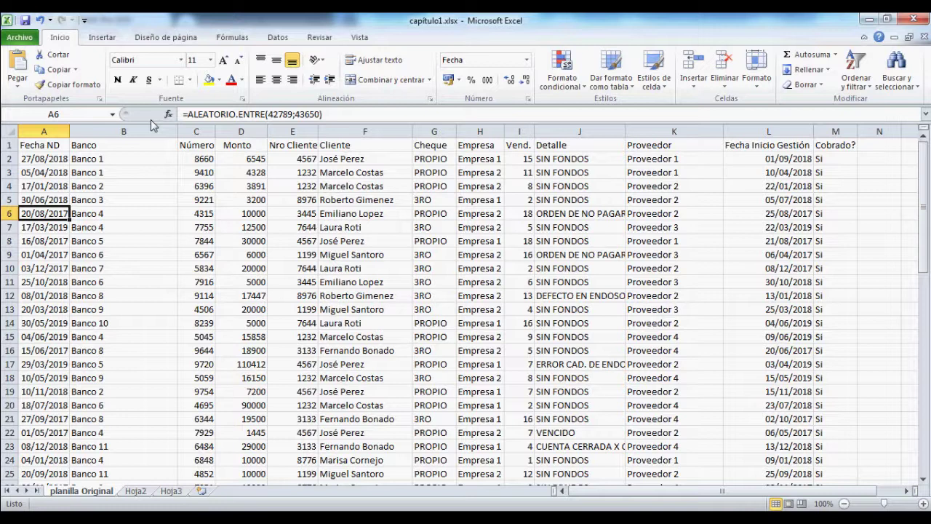
Step: Open the Avanzadas page of the Excel options
left_click(20, 38)
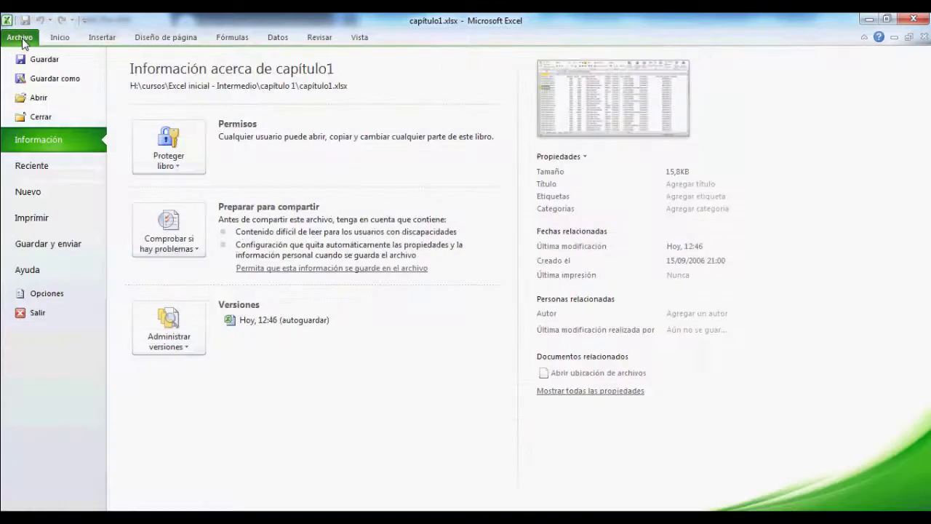
left_click(54, 294)
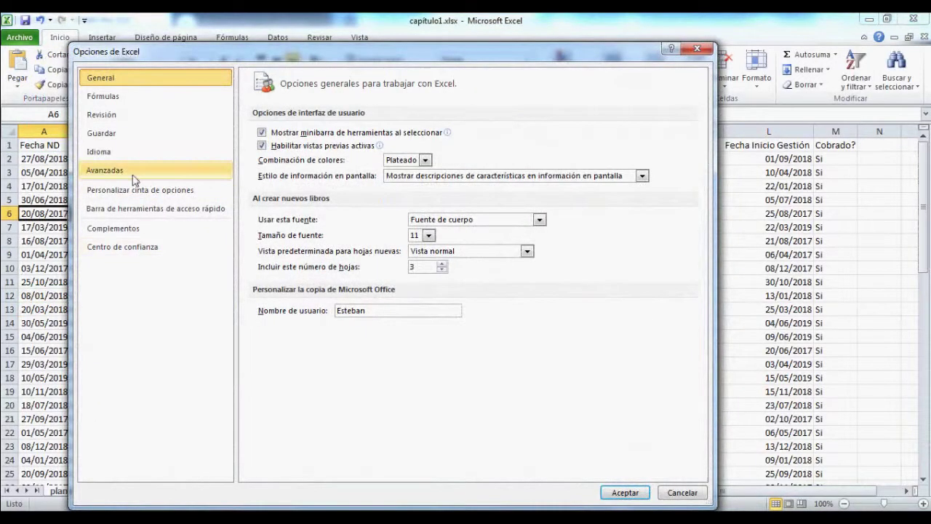
left_click(139, 174)
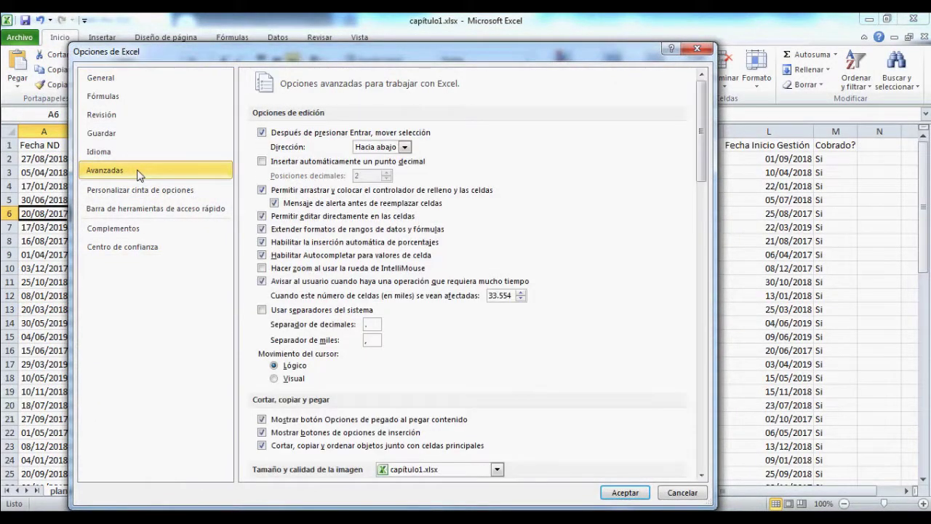
scroll(349, 320, "down", 2)
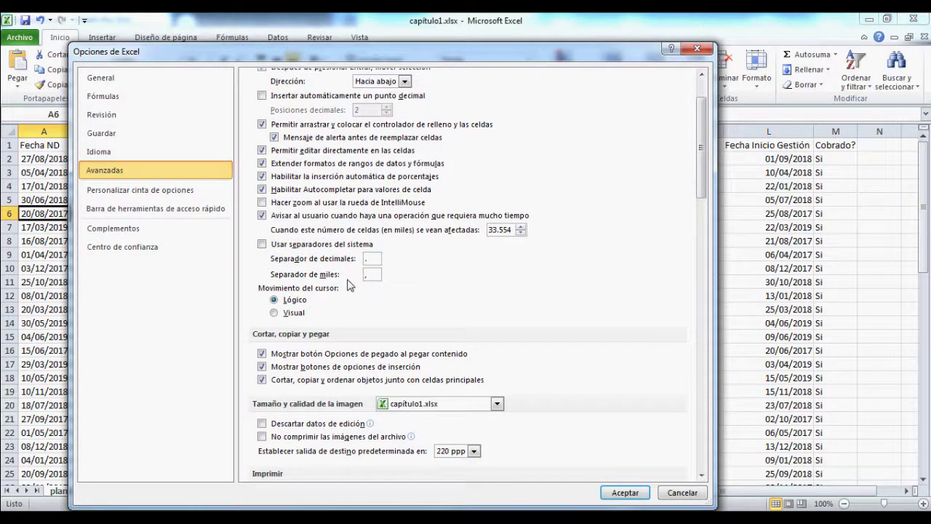
Step: Uncheck 'Usar separadores del sistema' and enter ',' as decimal and '.' as thousands separator
left_click(262, 245)
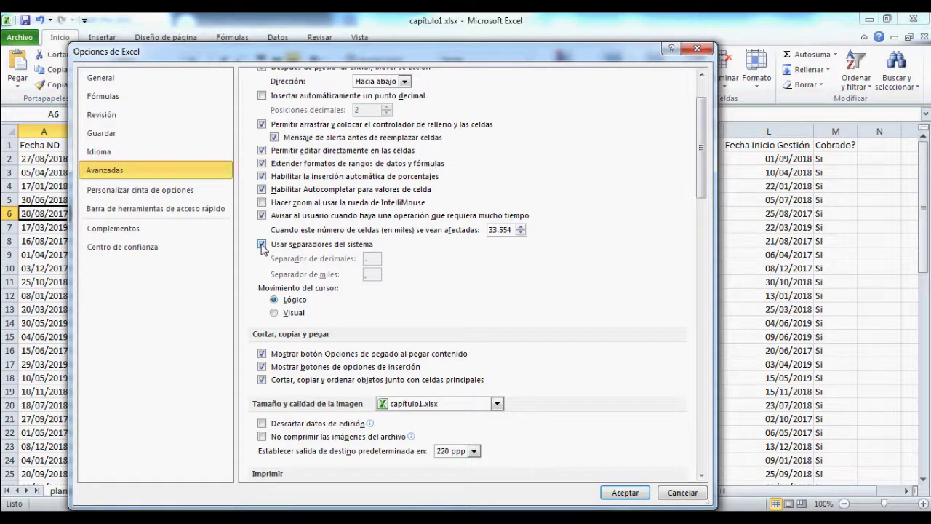
left_click(262, 245)
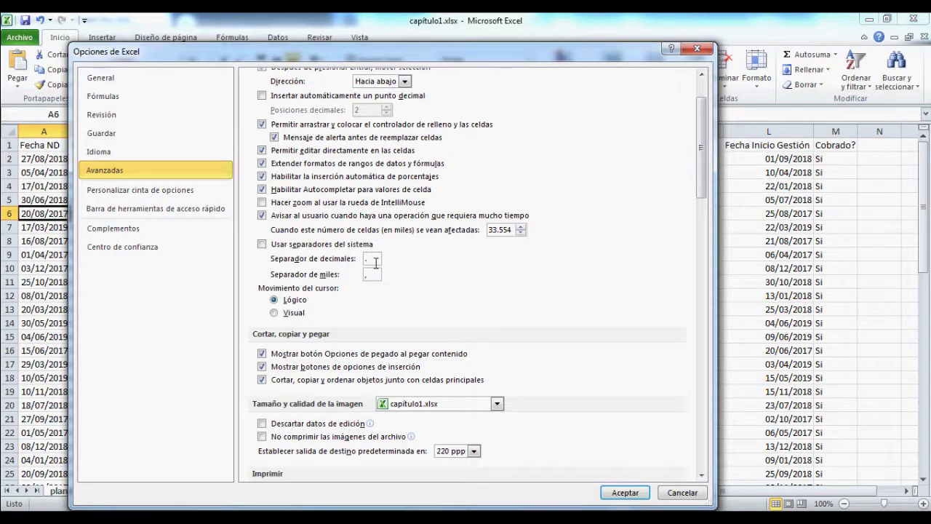
double_click(374, 261)
type(",")
key("Tab")
type(".")
Step: Apply the new separators, then reopen the options at Personalizar cinta de opciones
left_click(613, 498)
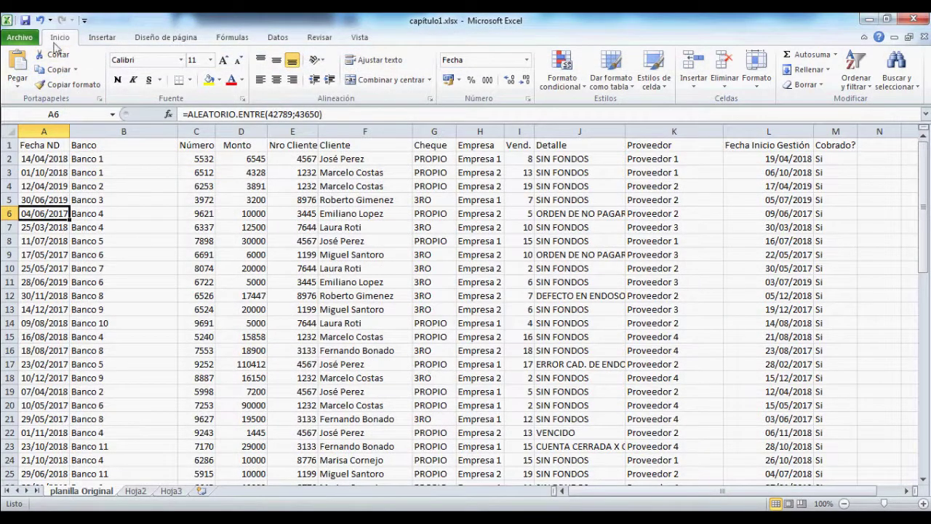
left_click(32, 41)
left_click(61, 294)
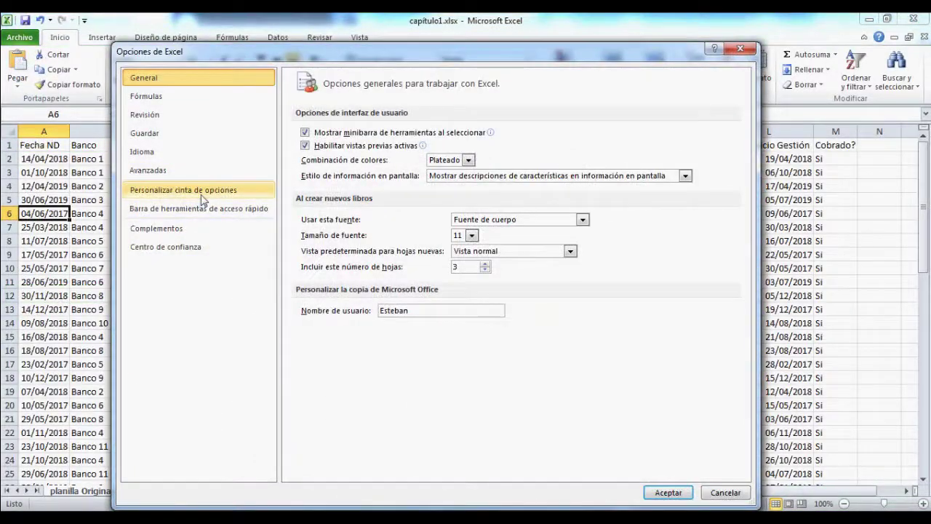
left_click(201, 195)
left_click_drag(306, 58, 284, 153)
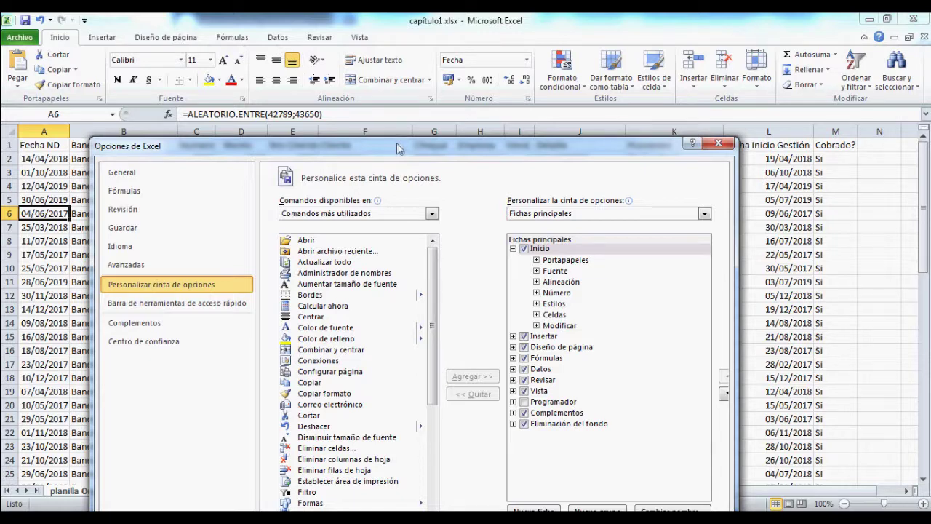
left_click_drag(398, 154, 391, 97)
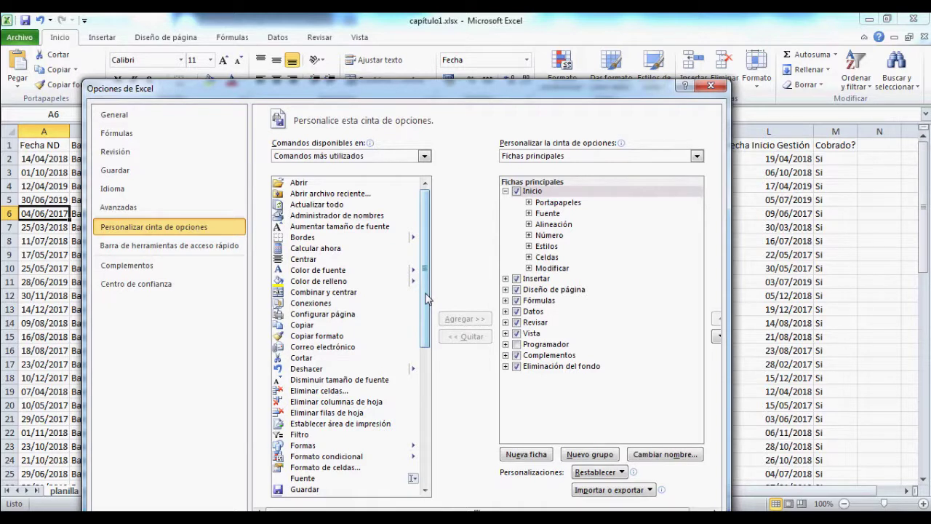
Step: Add the Programador tab from Todas las fichas to the ribbon and confirm
left_click(424, 156)
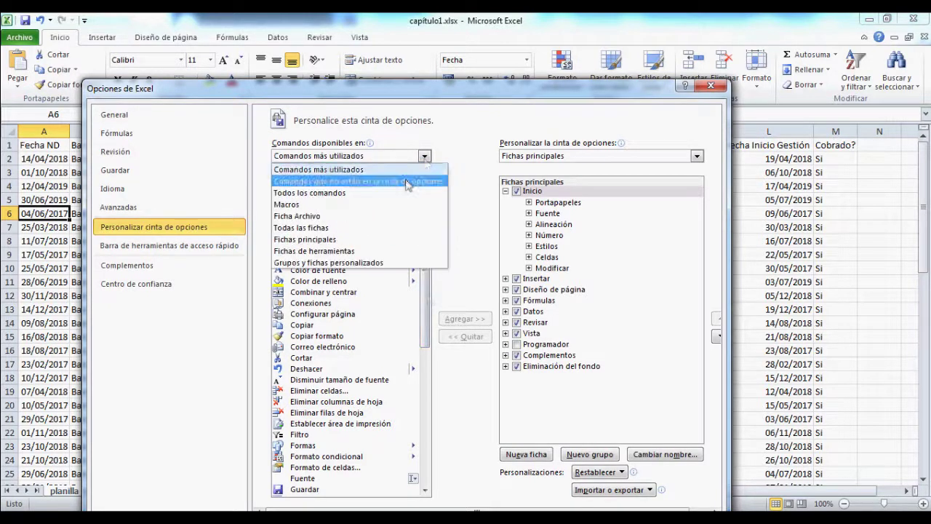
left_click(353, 228)
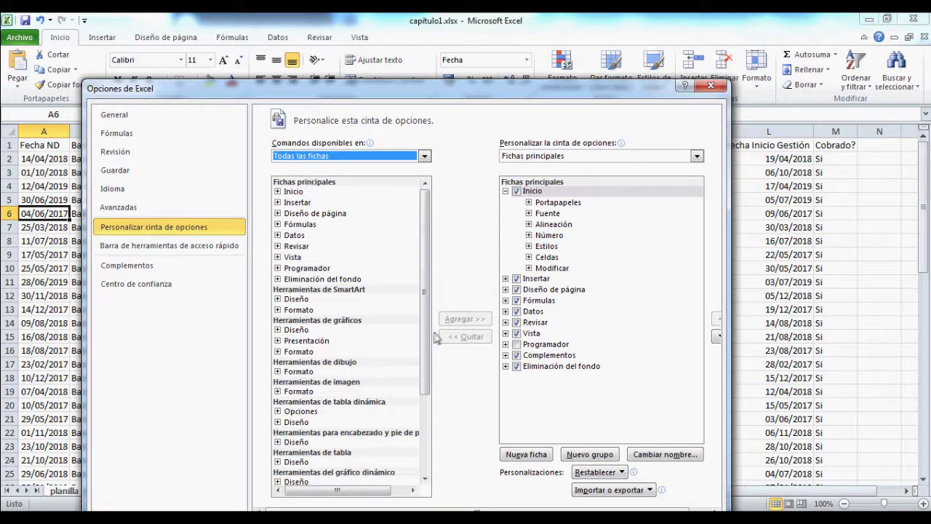
left_click_drag(426, 331, 432, 411)
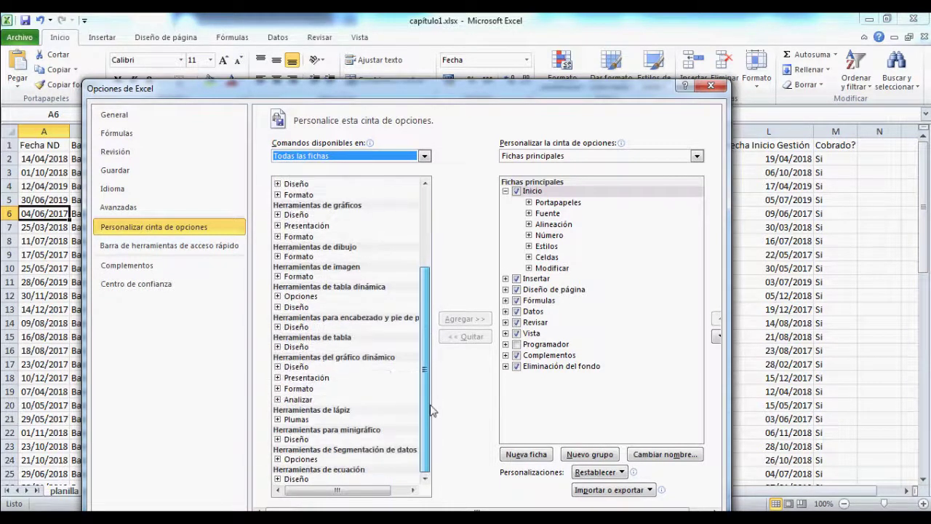
left_click_drag(432, 411, 431, 333)
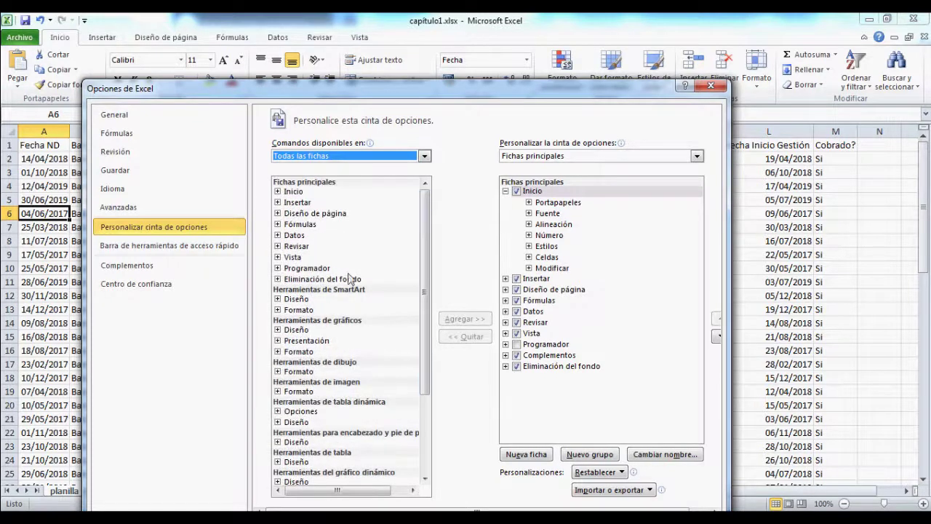
left_click(317, 268)
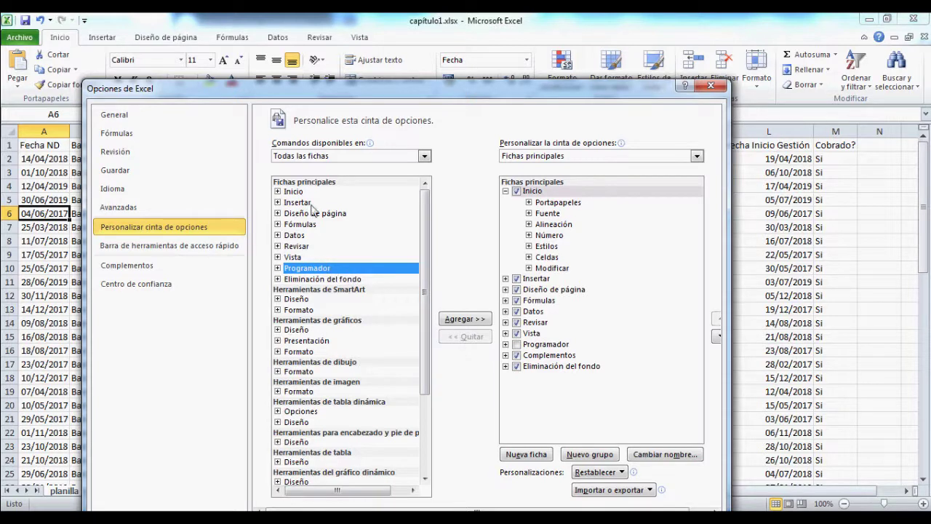
left_click(464, 320)
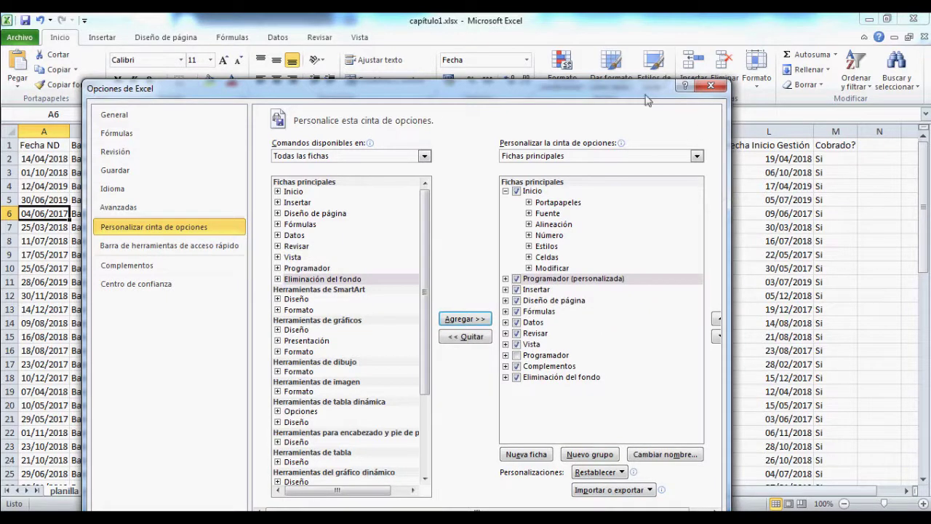
left_click_drag(650, 100, 646, 60)
left_click(646, 490)
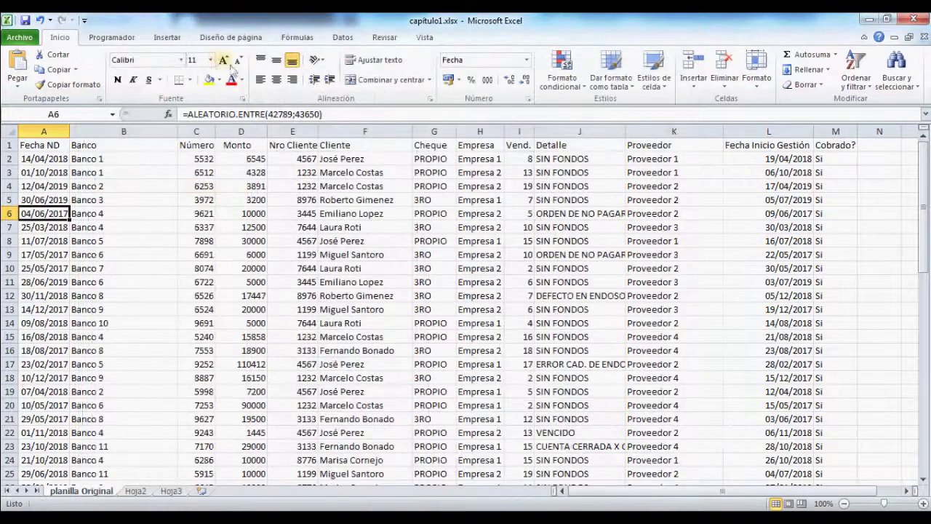
left_click(122, 39)
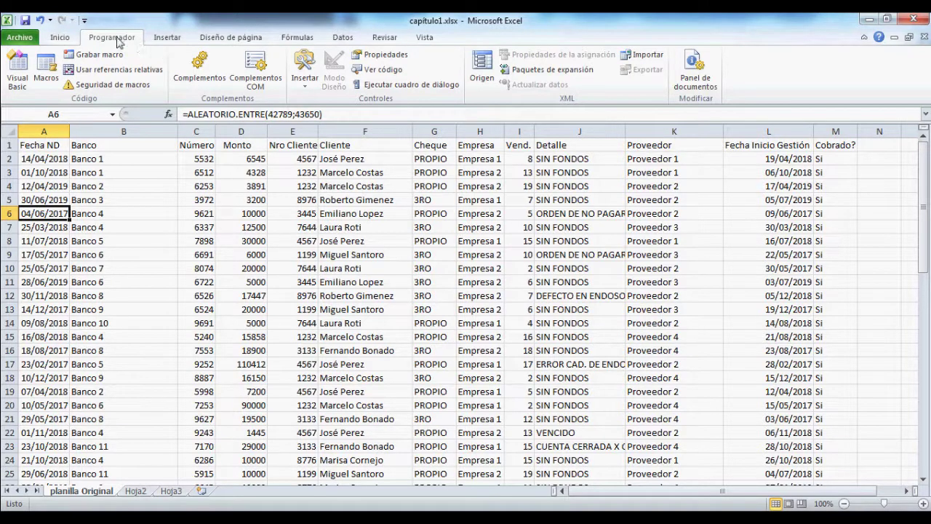
left_click(63, 38)
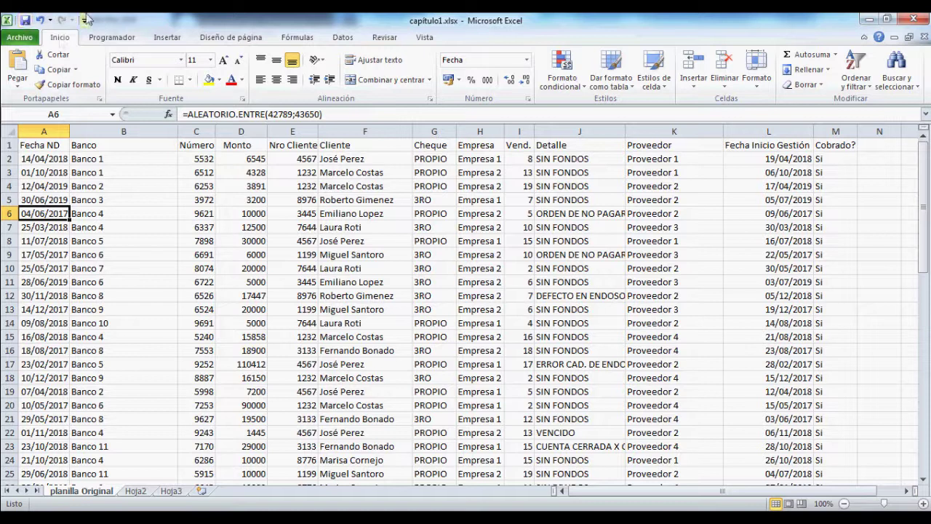
left_click(84, 24)
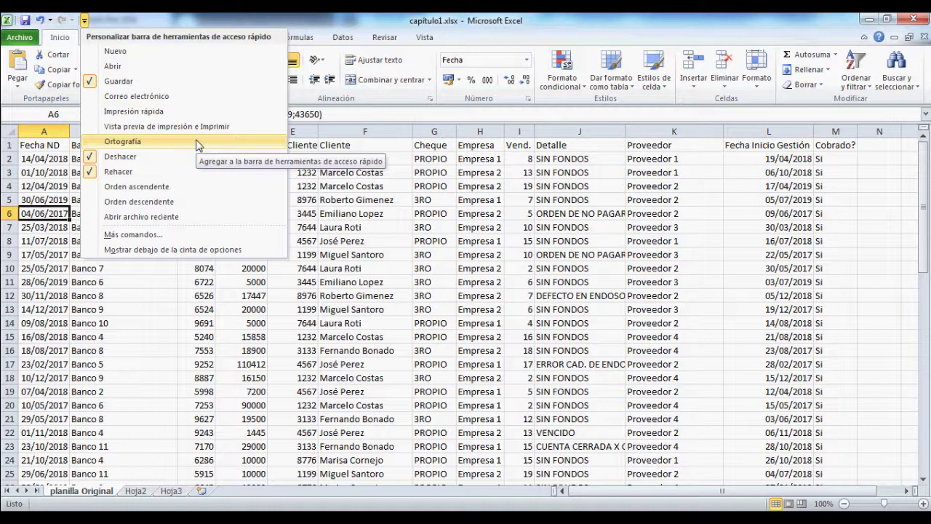
left_click(321, 20)
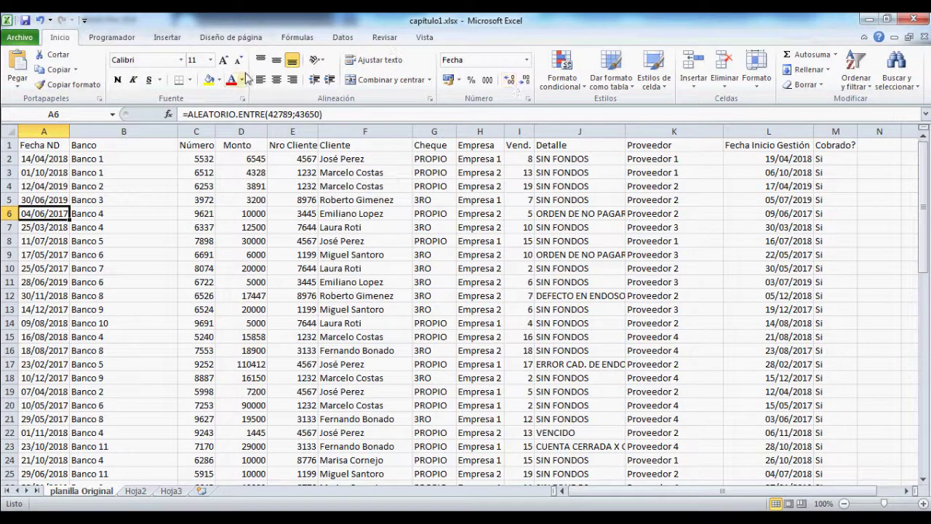
left_click(26, 38)
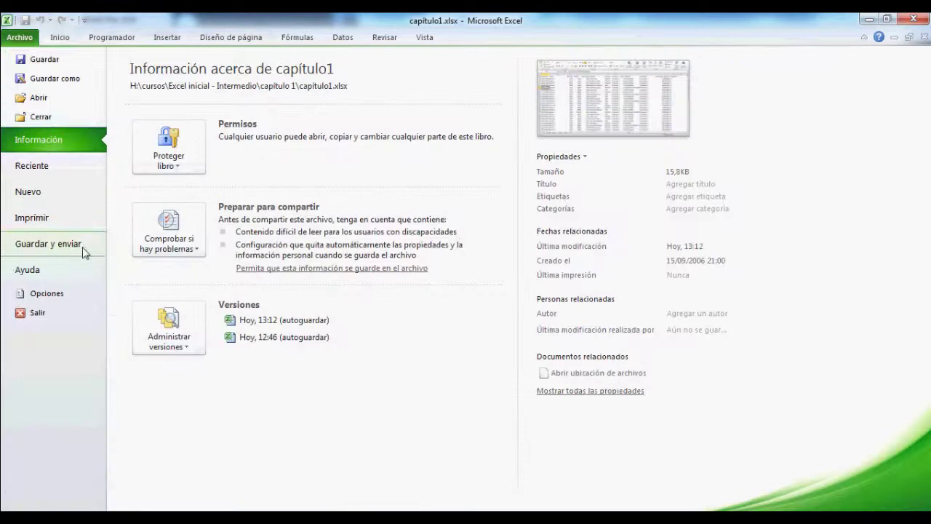
left_click(61, 295)
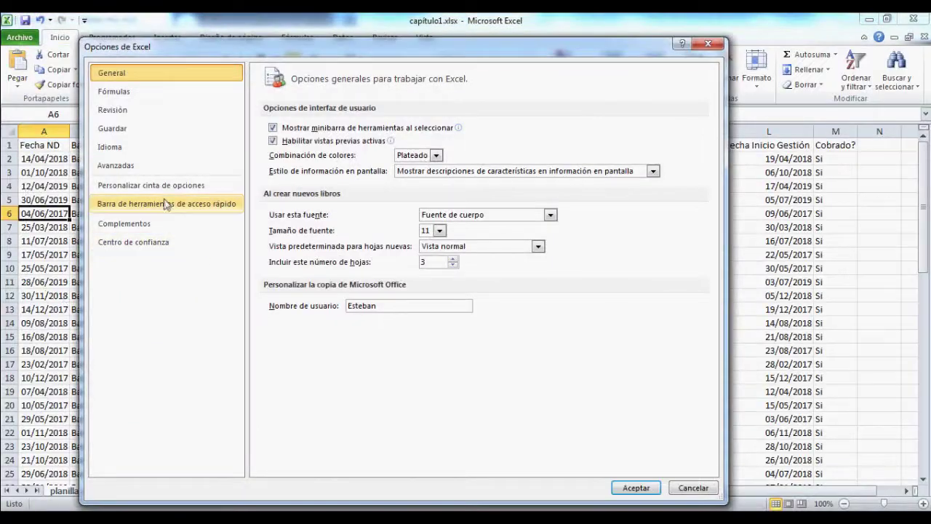
left_click(169, 205)
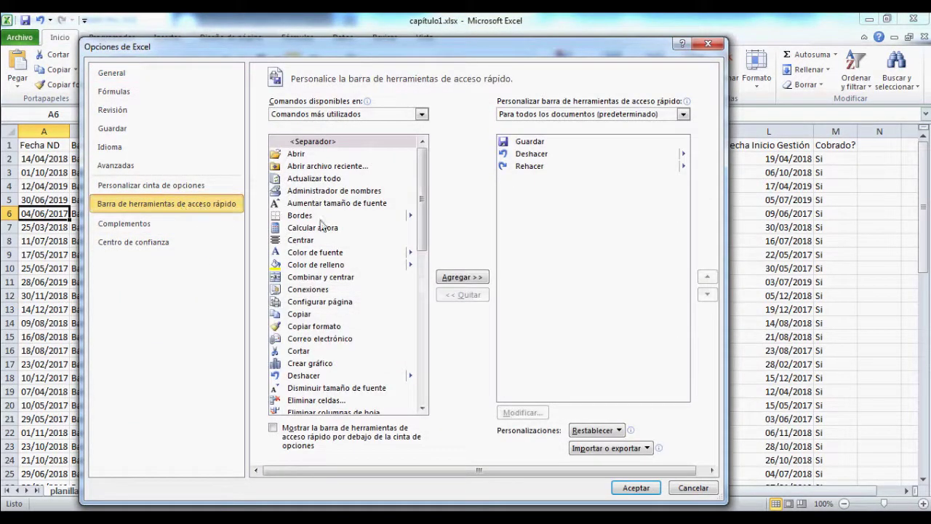
left_click_drag(421, 208, 452, 142)
left_click(422, 115)
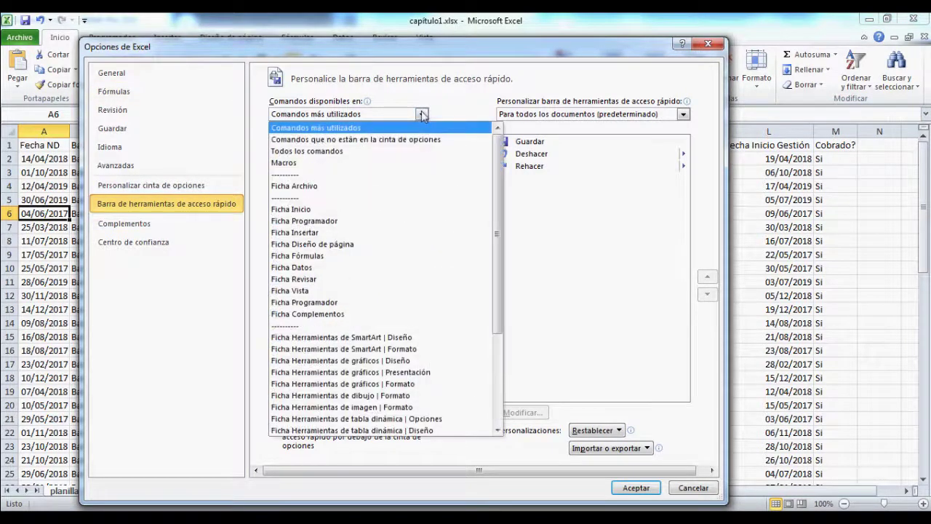
left_click(369, 154)
left_click_drag(424, 152, 422, 336)
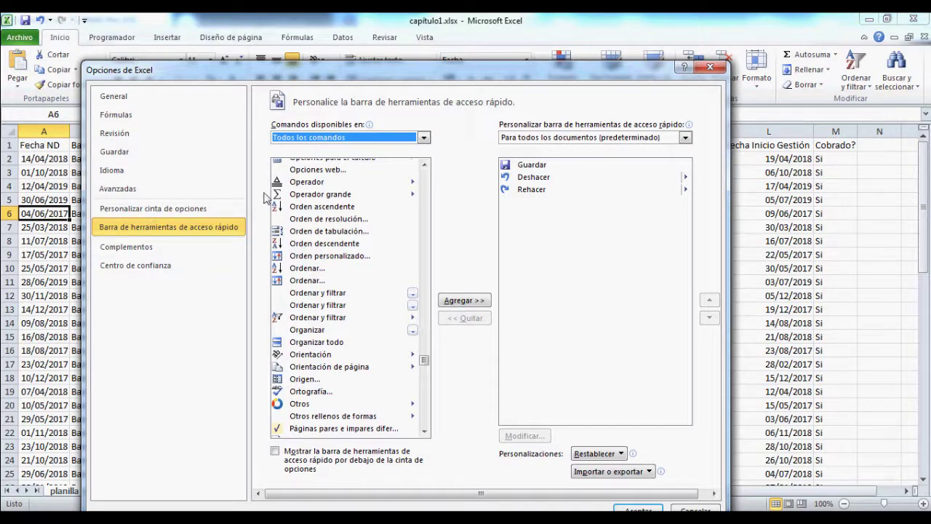
left_click(641, 510)
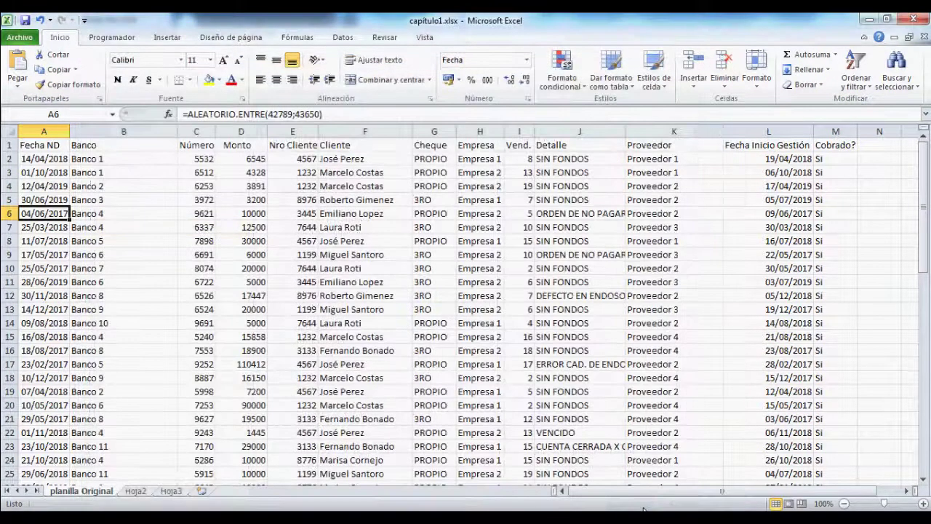
Step: View the print preview and its print-what choices, then go back to the worksheet
left_click(21, 38)
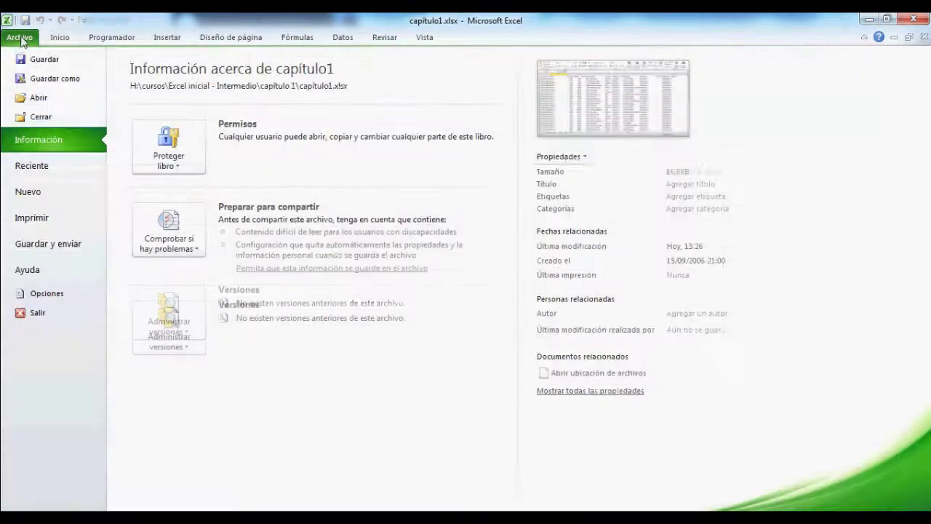
left_click(41, 226)
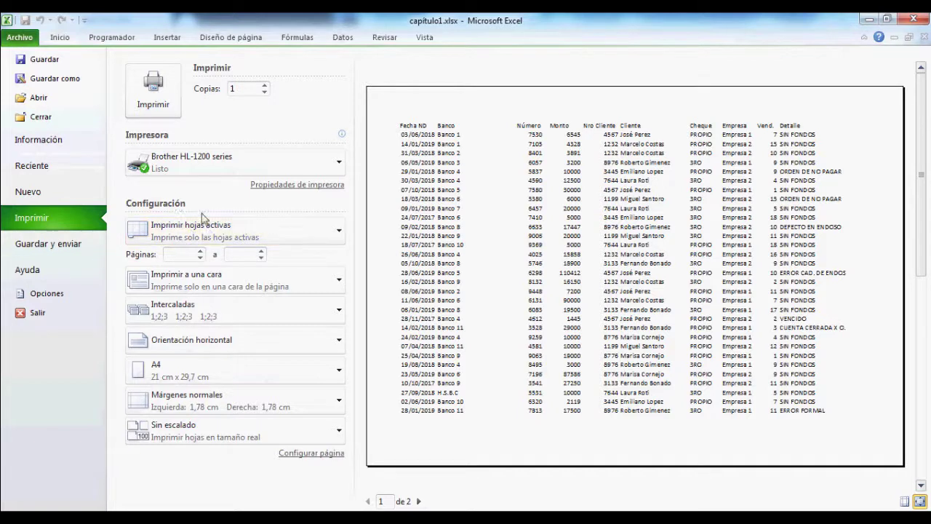
left_click(224, 240)
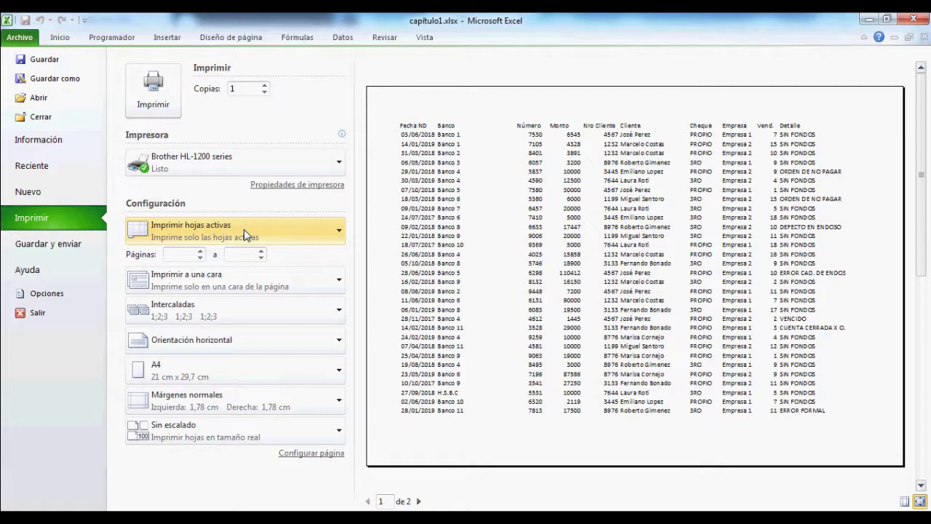
left_click(61, 37)
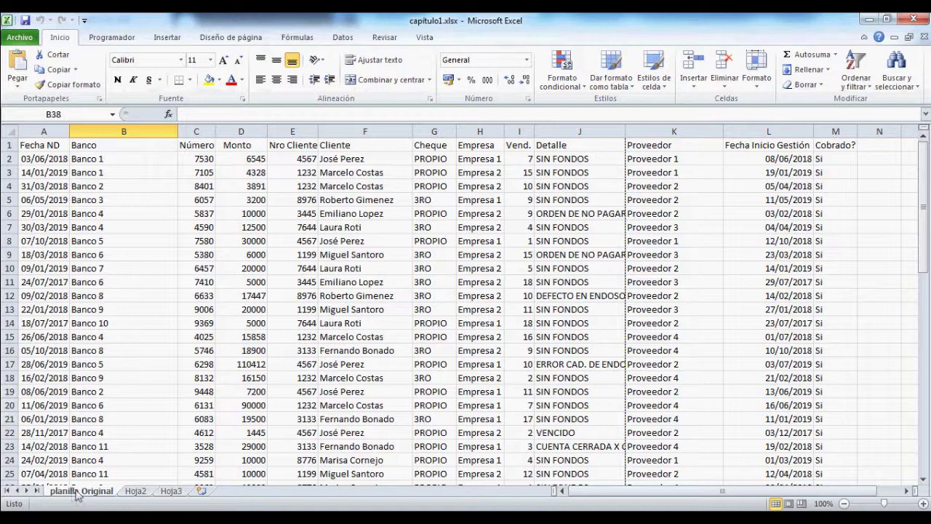
Step: Switch to Hoja2 and back to planilla Original, then show the Imprimir preview
left_click(142, 495)
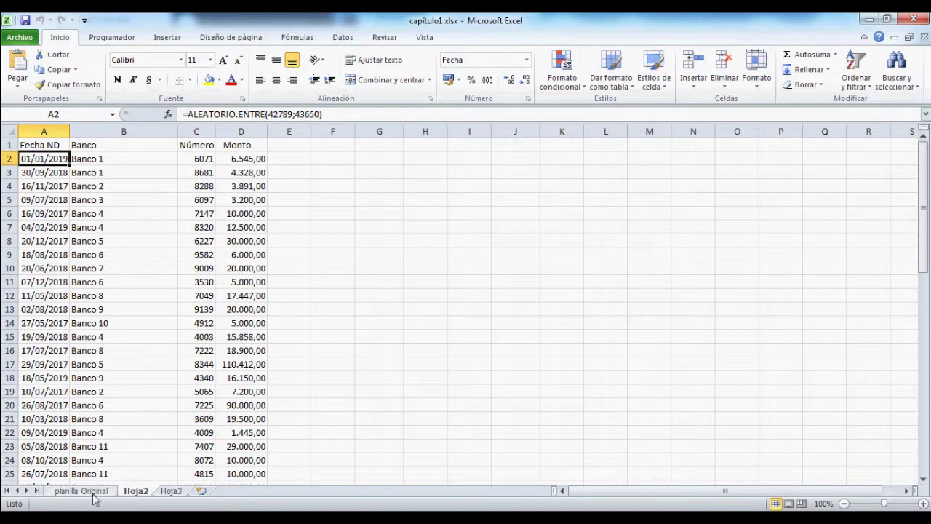
left_click(91, 494)
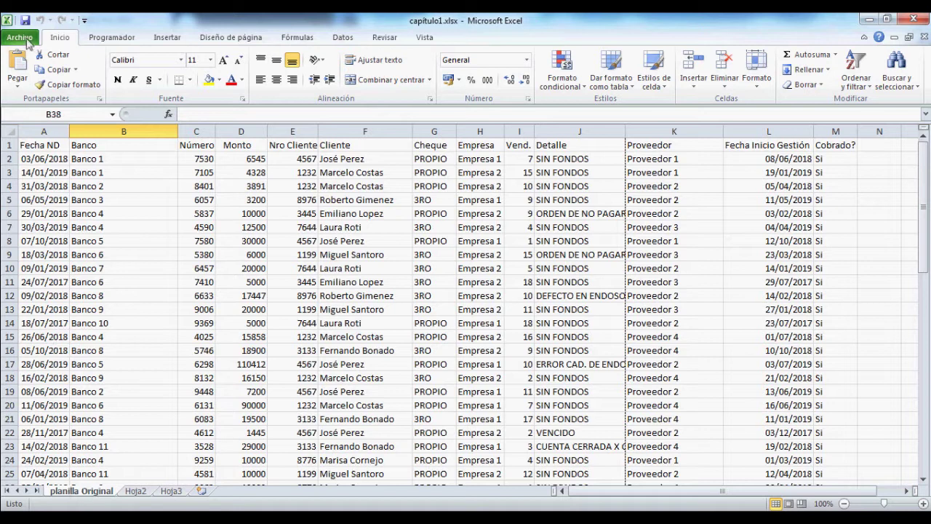
left_click(19, 38)
left_click(45, 218)
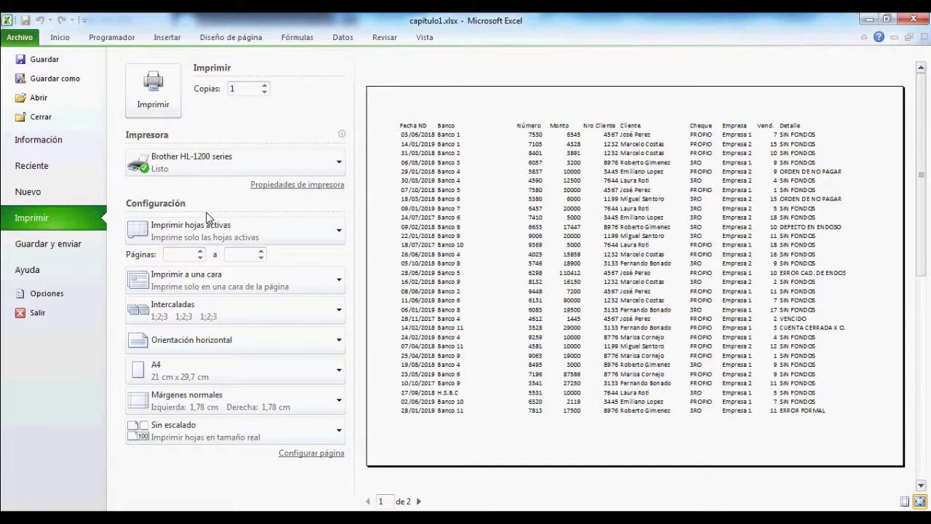
left_click(237, 345)
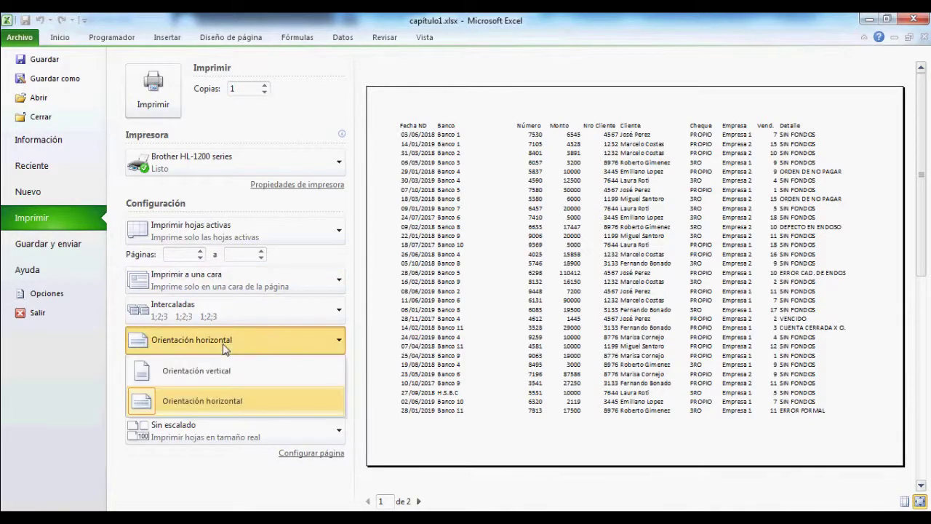
left_click(210, 372)
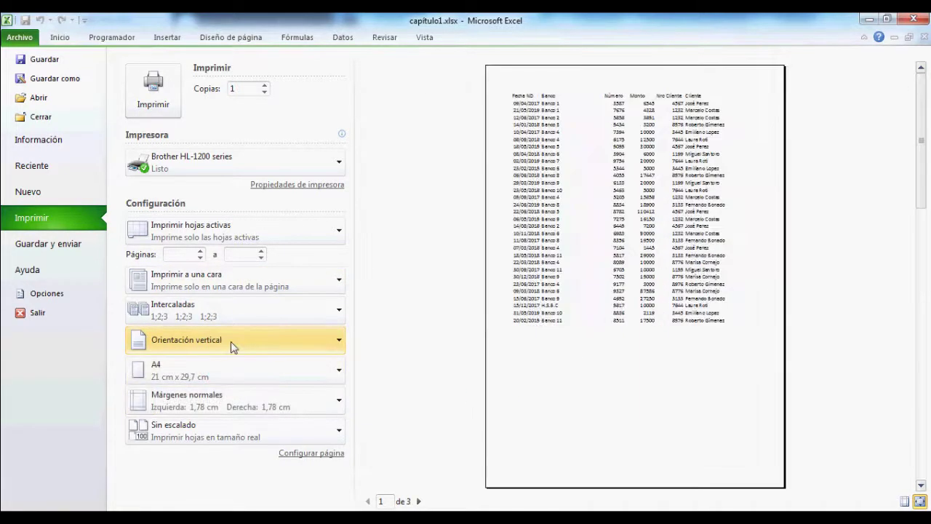
left_click(233, 345)
left_click(229, 402)
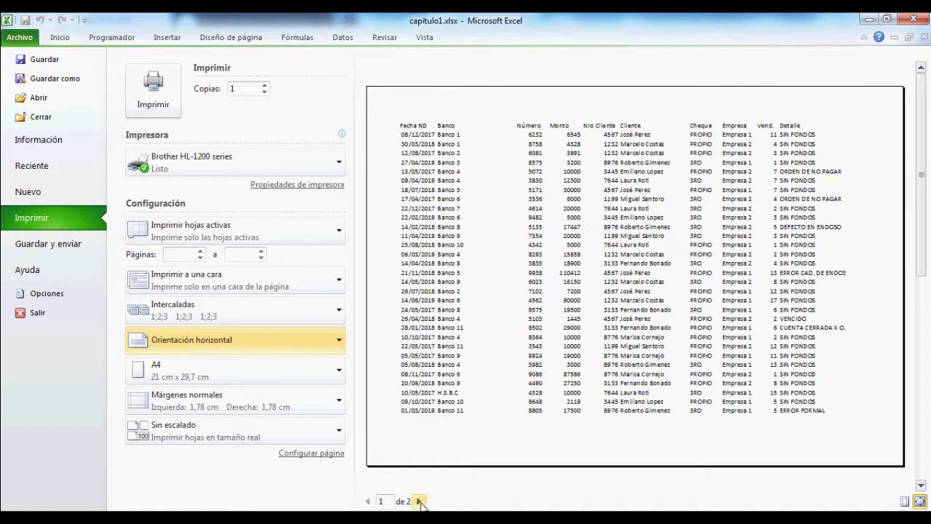
left_click(419, 501)
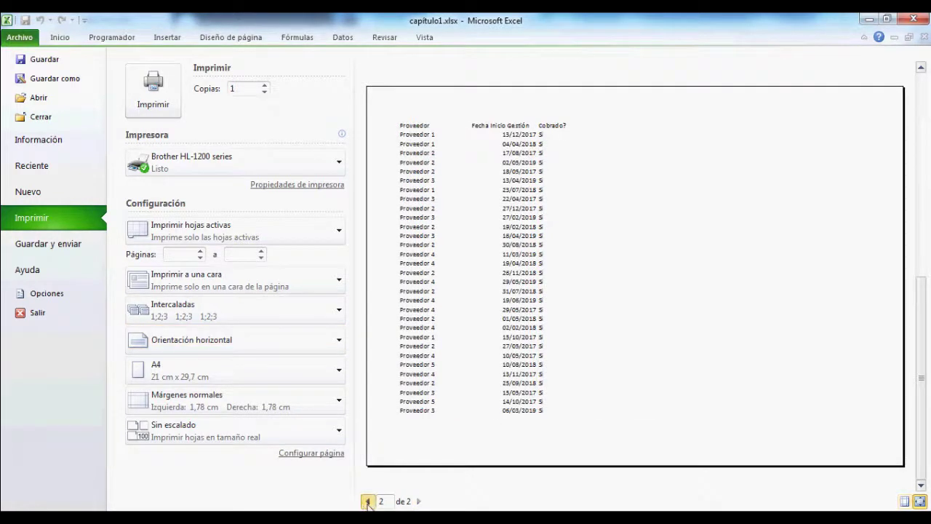
left_click(368, 502)
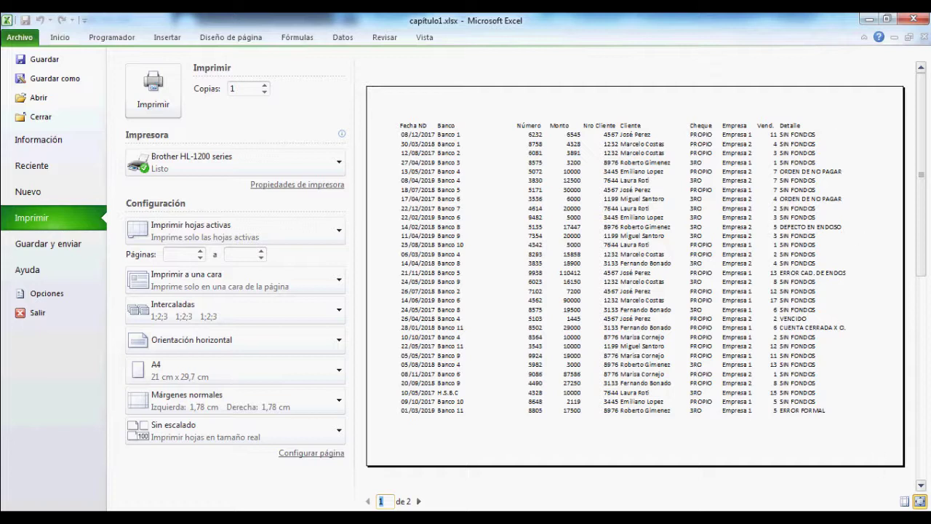
left_click(420, 502)
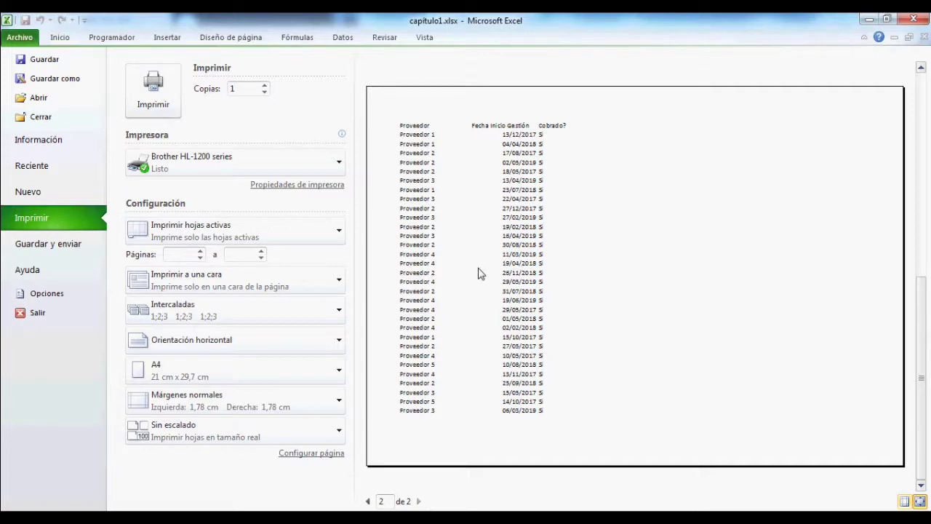
left_click(368, 502)
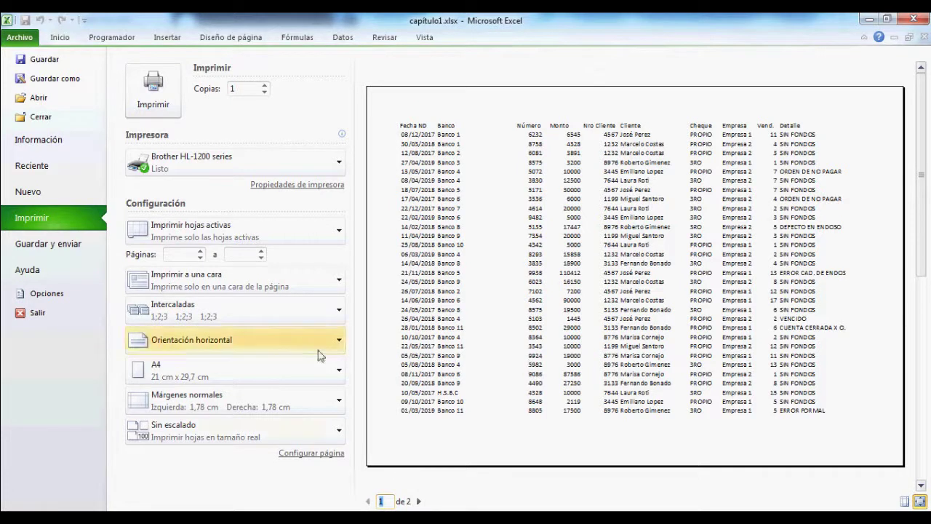
left_click(194, 441)
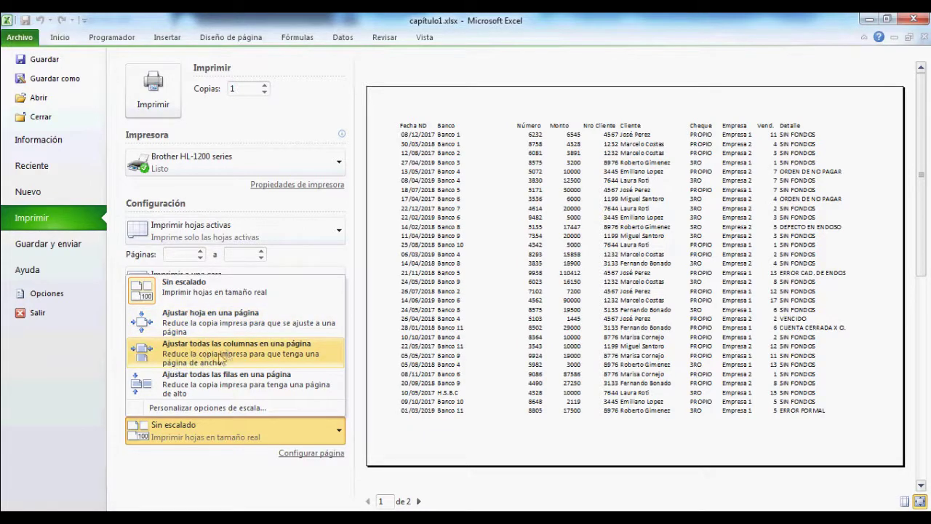
Step: Try Ajustar todas las columnas en una página, revert to Sin escalado, and return to the sheet
left_click(269, 354)
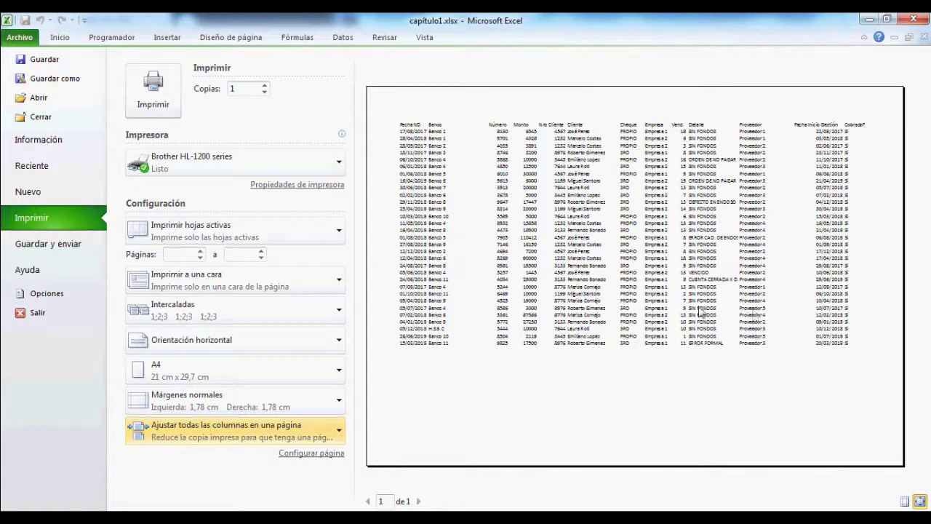
left_click(184, 435)
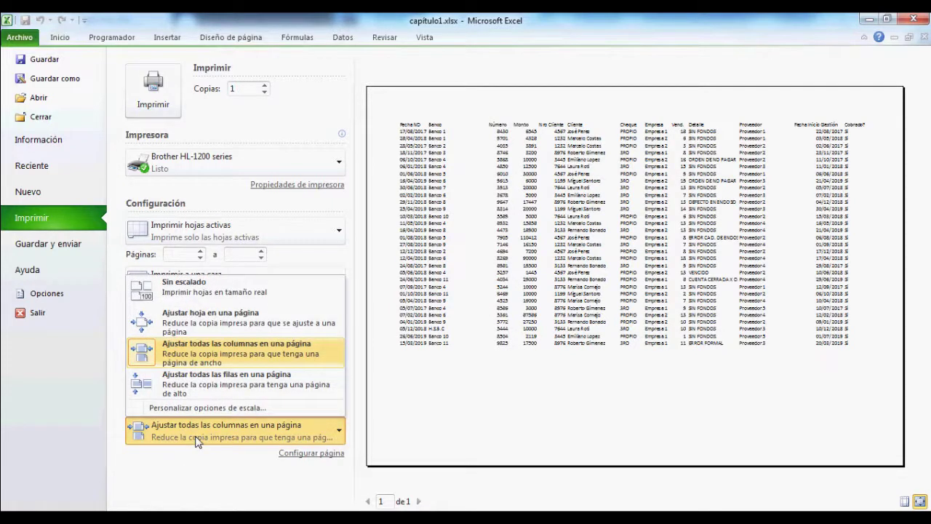
left_click(211, 294)
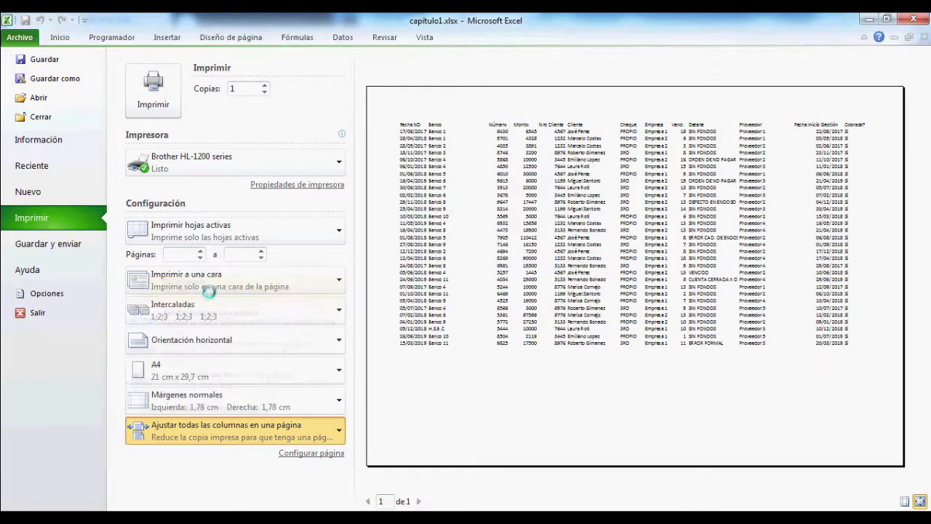
left_click(69, 40)
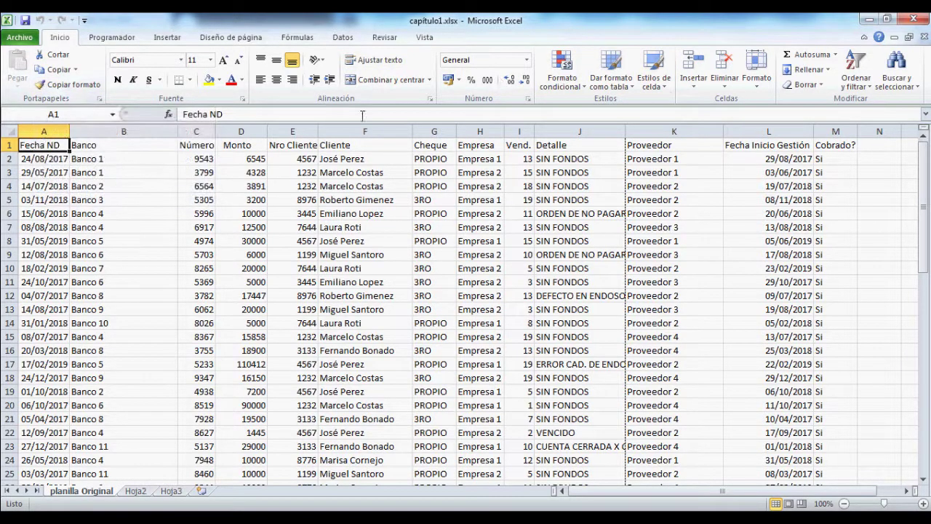
left_click(74, 85)
left_click(117, 258)
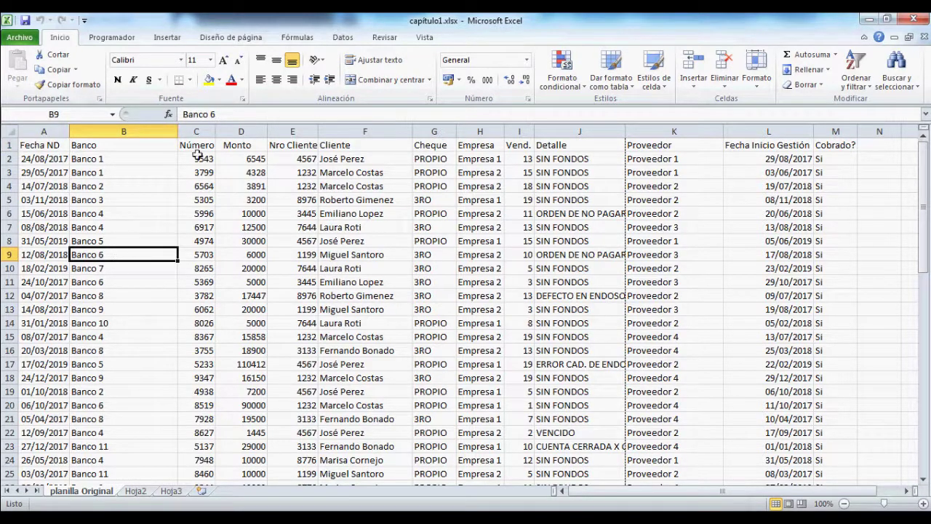
left_click(209, 82)
left_click(231, 80)
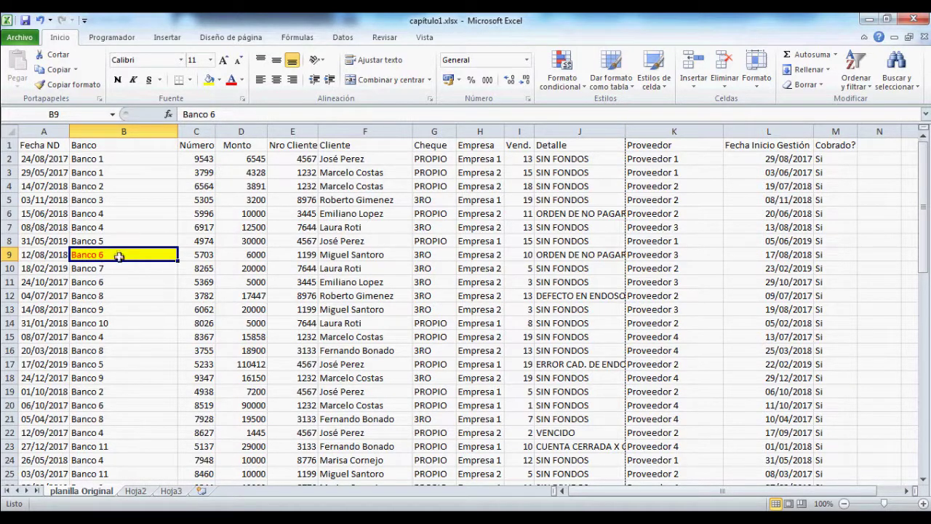
left_click(72, 85)
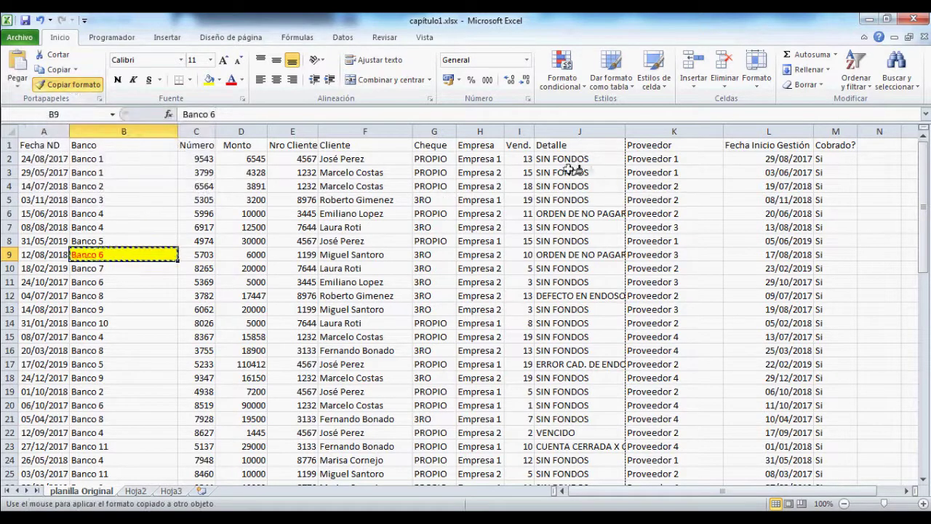
left_click_drag(571, 173, 588, 461)
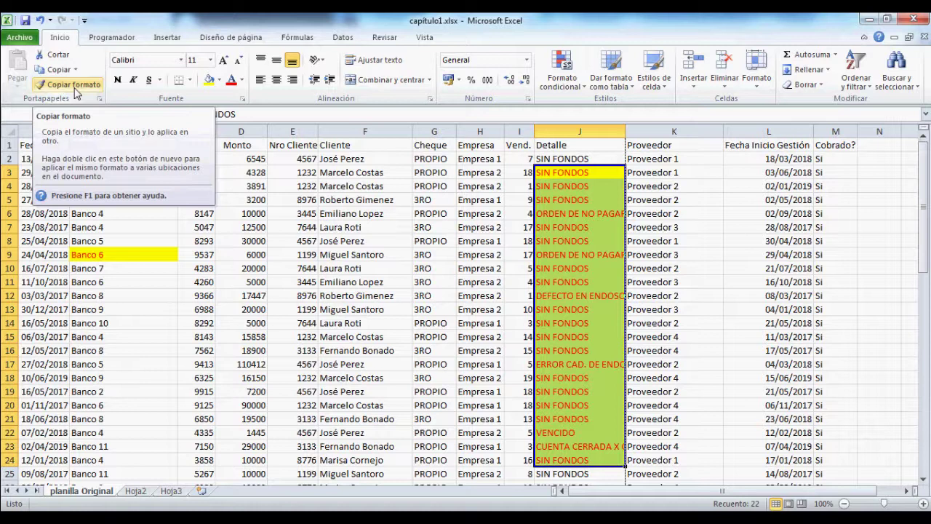
key("ctrl+z")
key("ctrl+z")
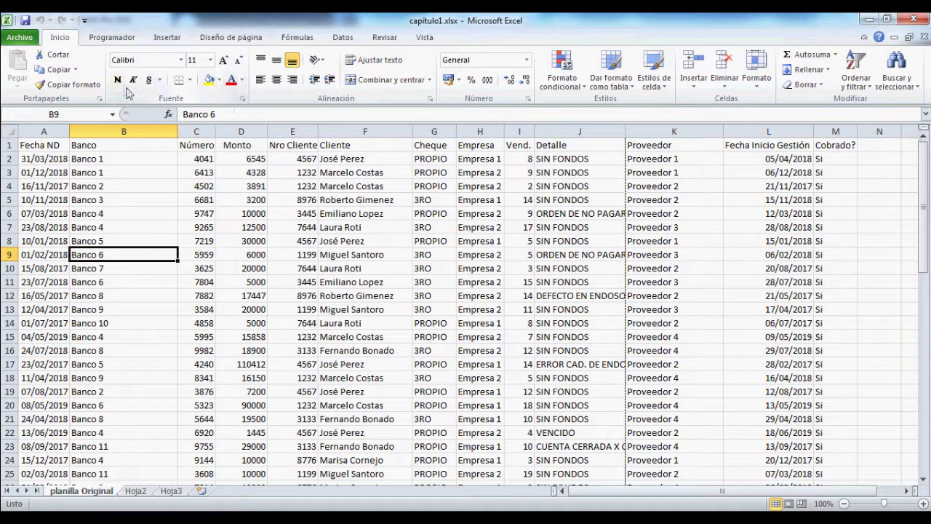
left_click(192, 81)
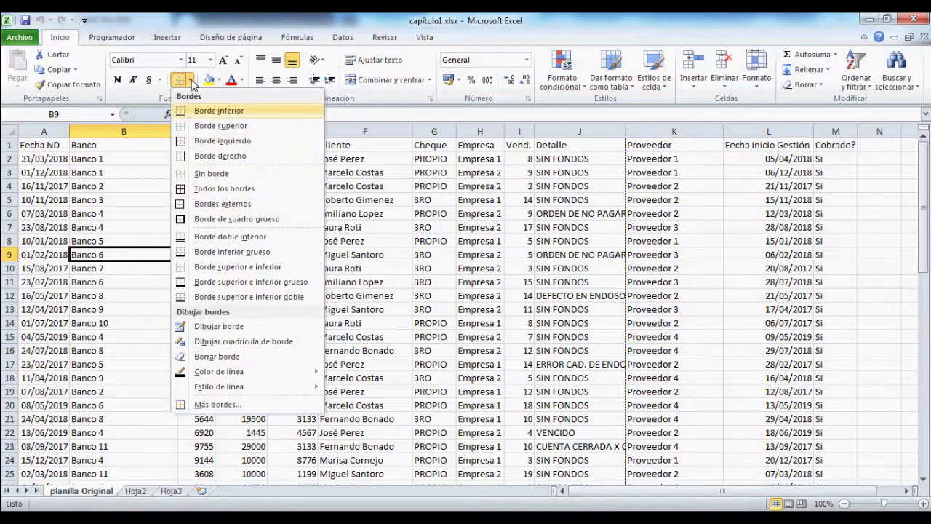
left_click(190, 81)
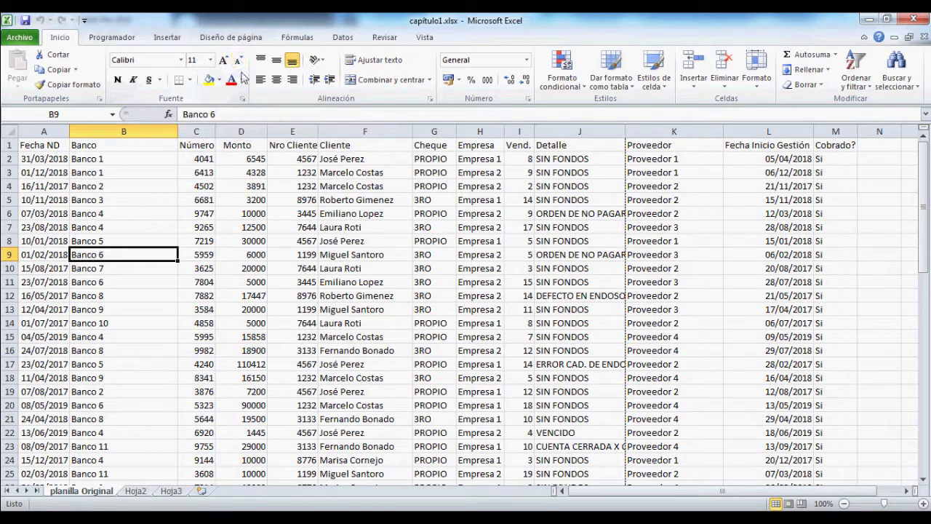
left_click(212, 62)
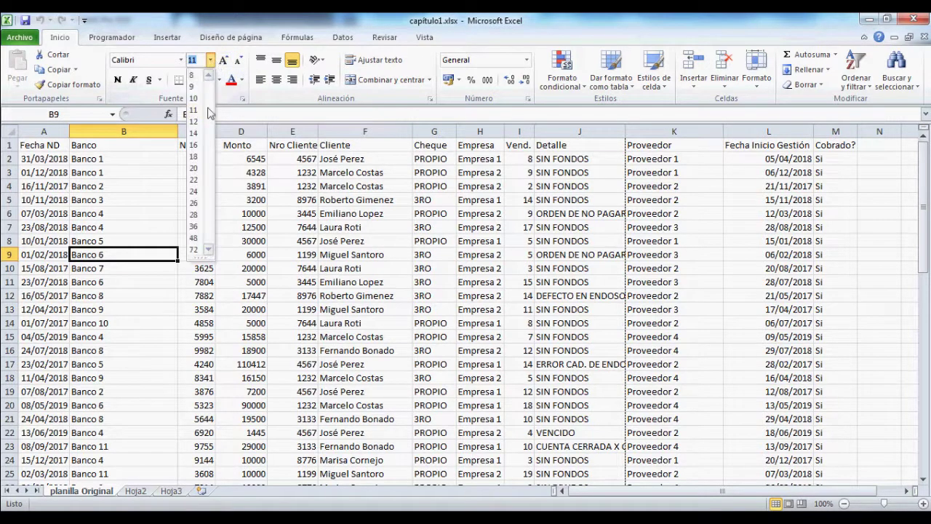
left_click(211, 64)
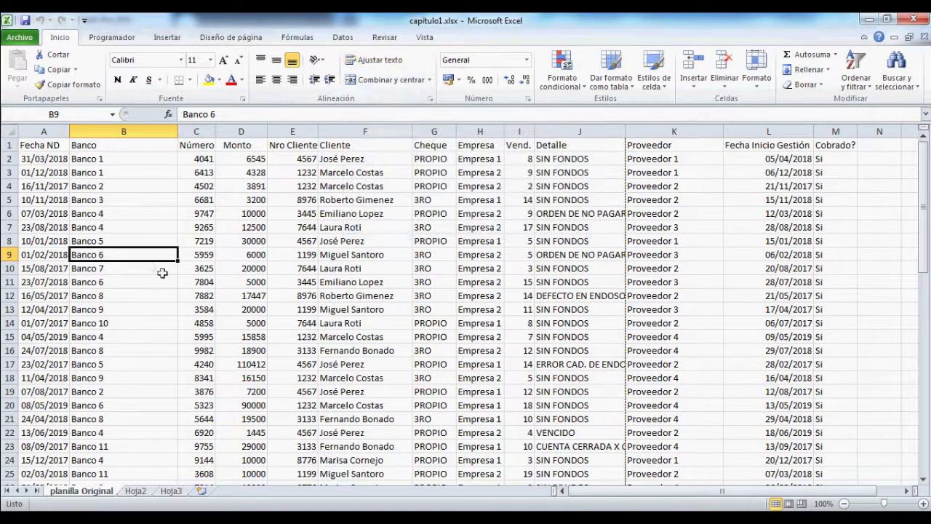
Step: Append a long string of random letters to 'Banco 6' in B9 and reselect B9
double_click(145, 258)
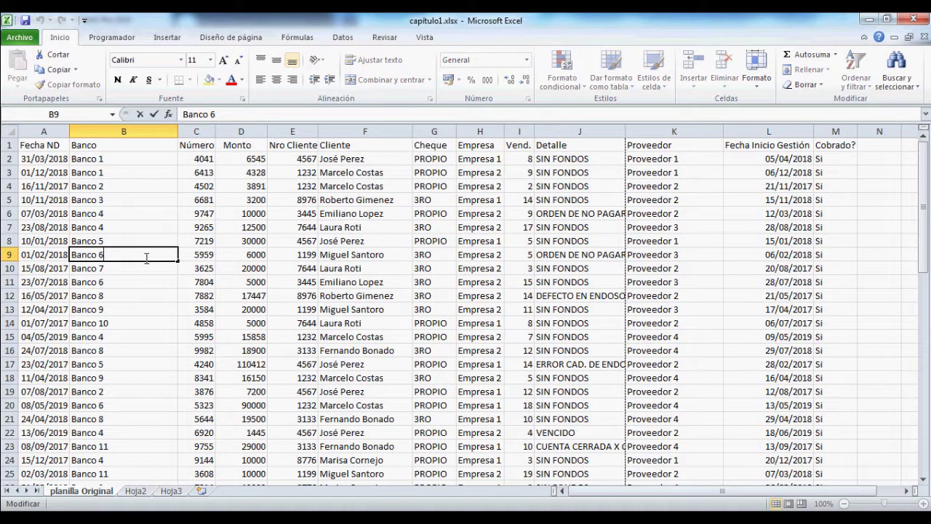
type("asdfafadsfadf")
type("ffdaf")
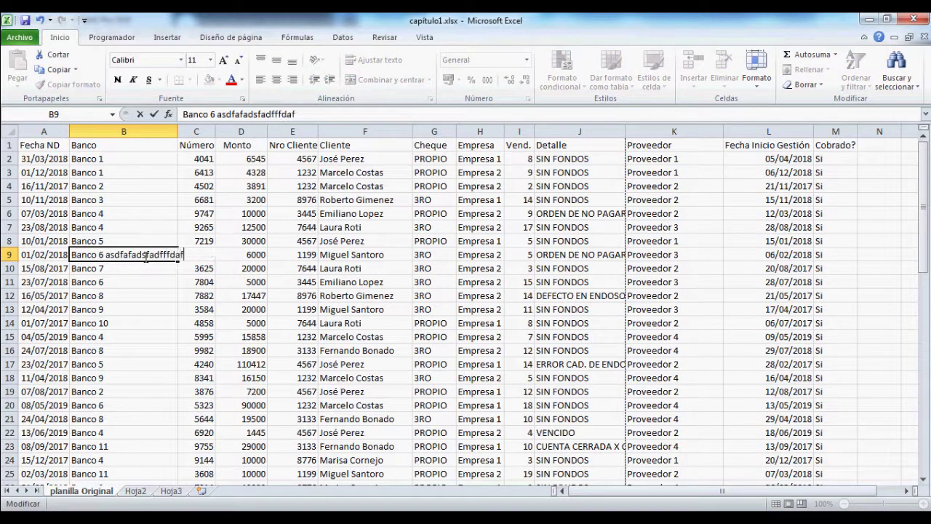
type("fsddsfdsafdfffdsafsafdfsadfsadfsadfsaf")
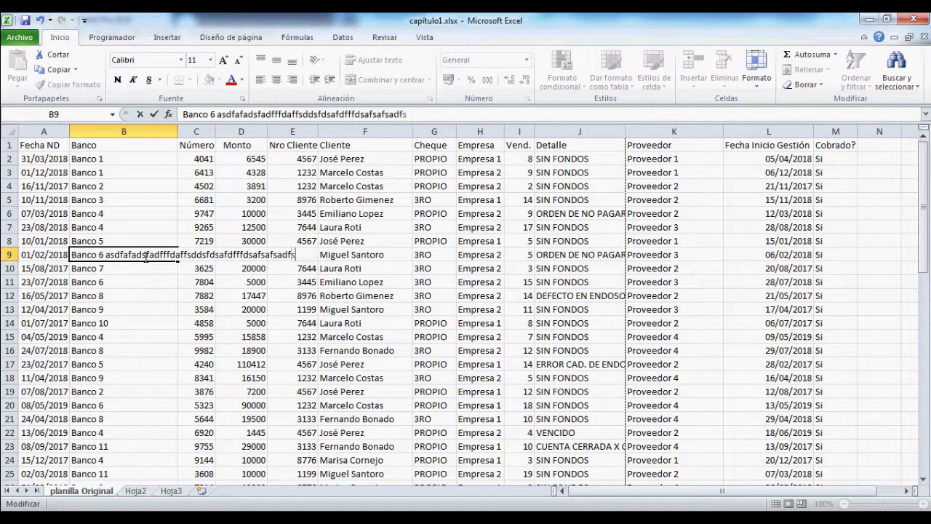
key("Return")
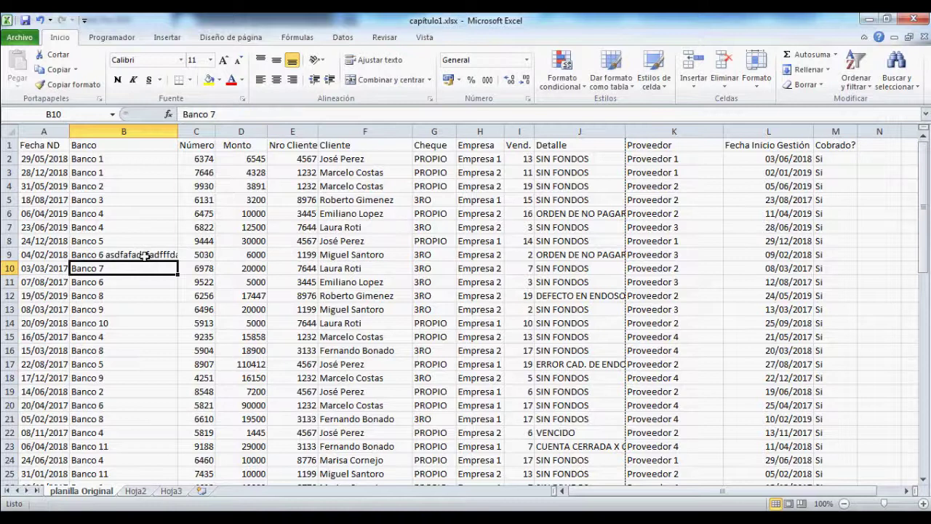
left_click(145, 255)
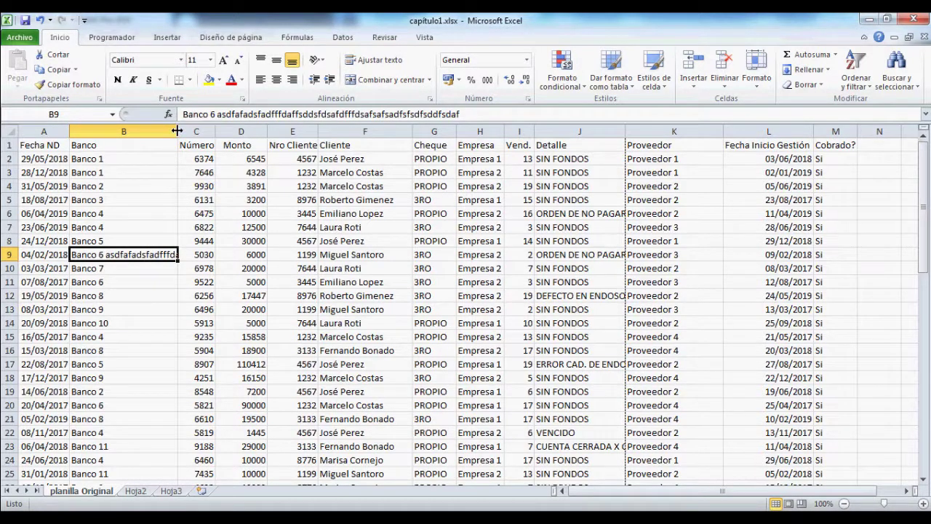
Step: Auto-fit column B to B9's text, then resize it to about 153 pixels
double_click(178, 131)
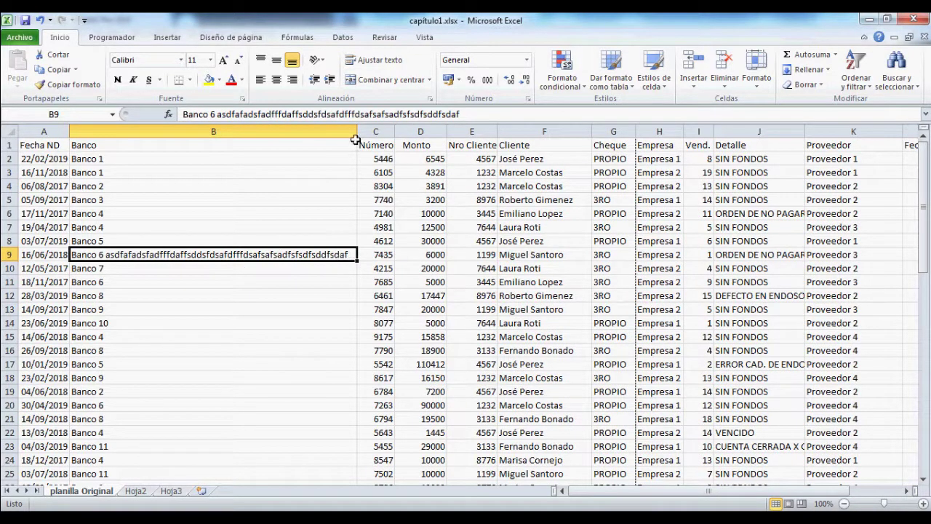
left_click_drag(357, 131, 138, 133)
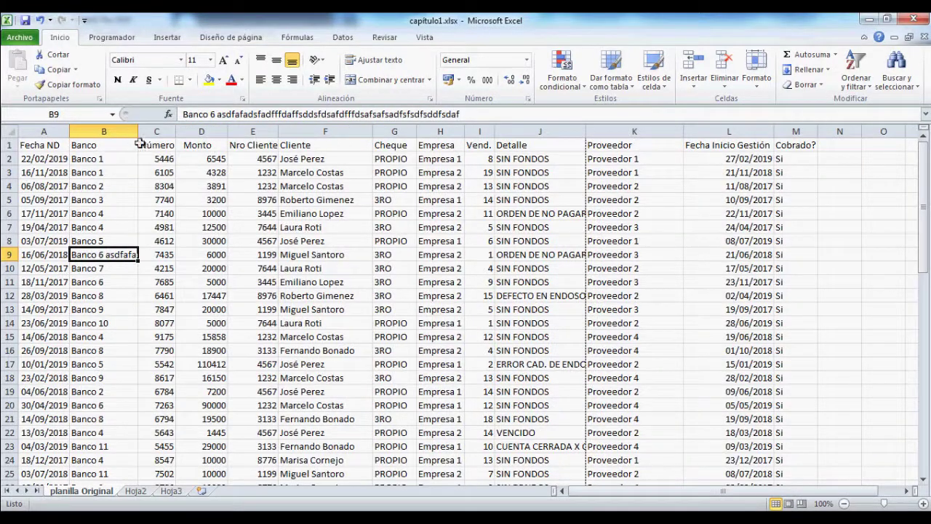
mouse_move(138, 132)
left_mouse_down()
mouse_move(255, 134)
mouse_move(142, 132)
left_mouse_up()
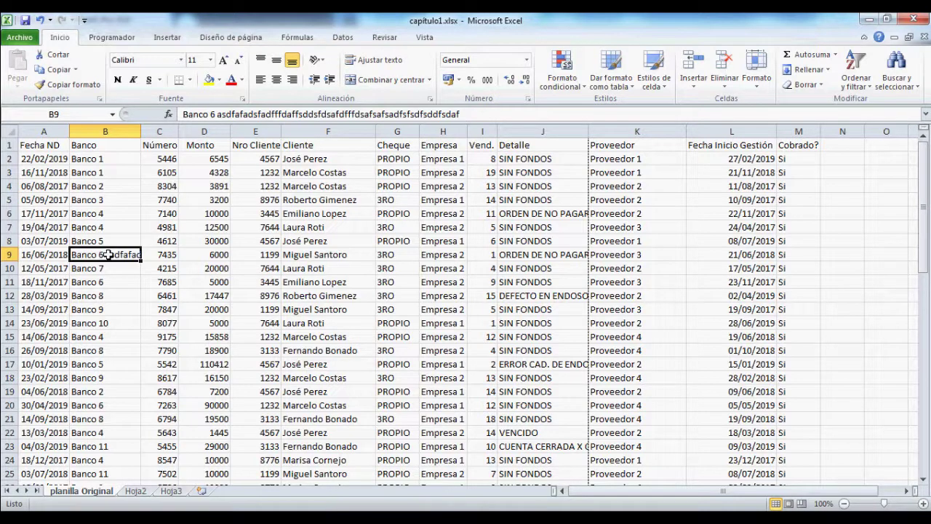
Step: Apply Ajustar texto to B9, then step through row 9's cells from A9 to J9
left_click(373, 62)
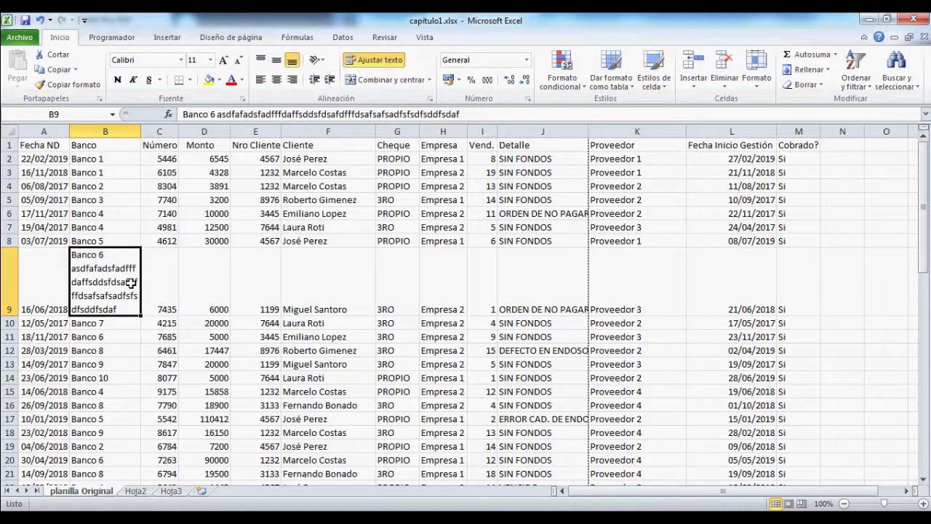
left_click(51, 269)
left_click(171, 274)
left_click(219, 280)
left_click(246, 277)
left_click(323, 279)
left_click(402, 273)
left_click(448, 283)
left_click(532, 301)
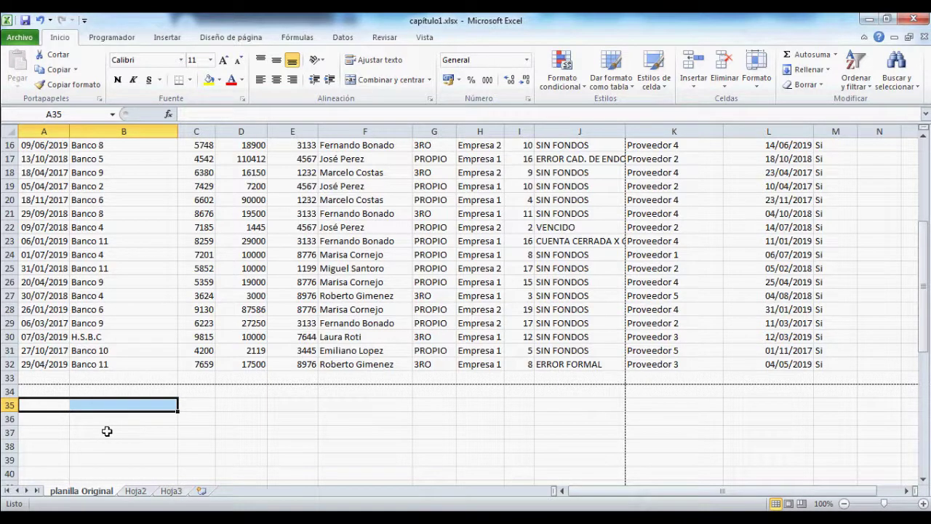
Step: Select A35:D37 and apply Combinar y centrar
left_click_drag(52, 406, 228, 437)
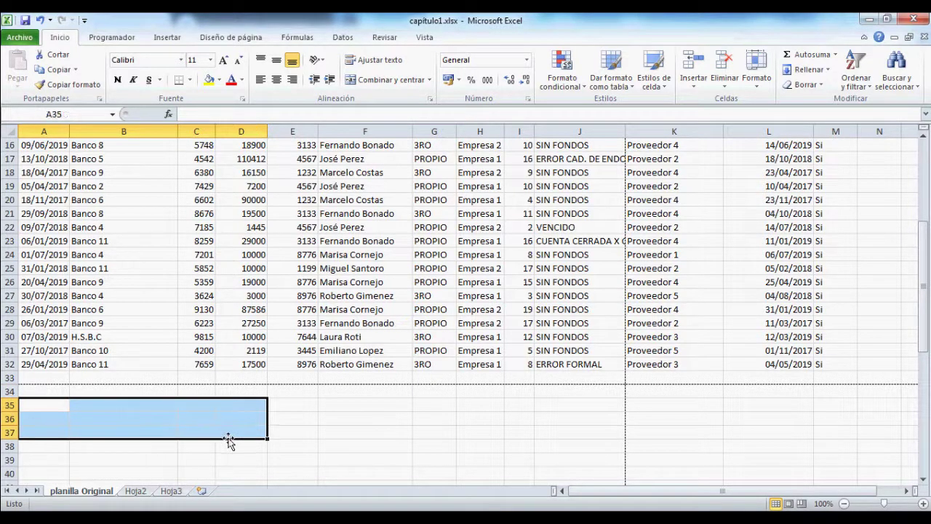
left_click(383, 81)
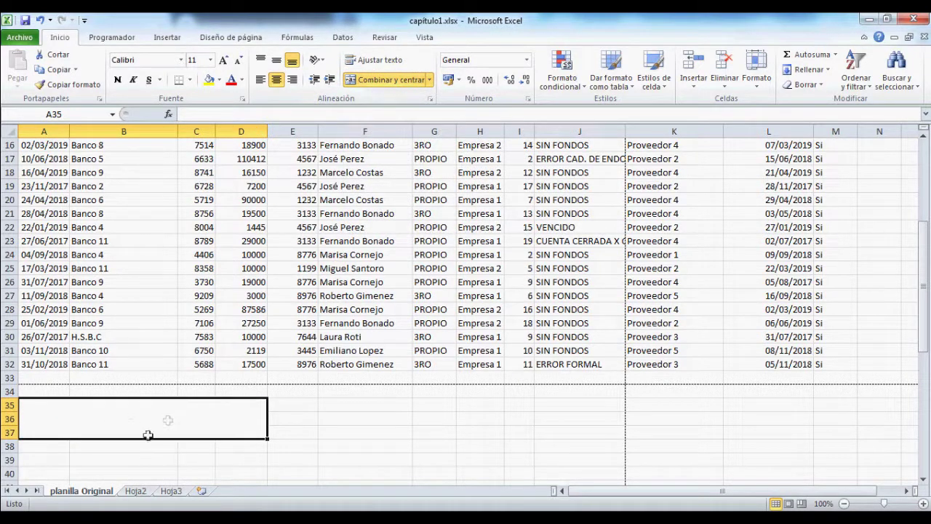
Step: Type a long random-letter string into the merged A35:D37 block
double_click(120, 421)
type("fafsddsafadsfajljfadsfdfsdfk´ldsjf´ladkfj")
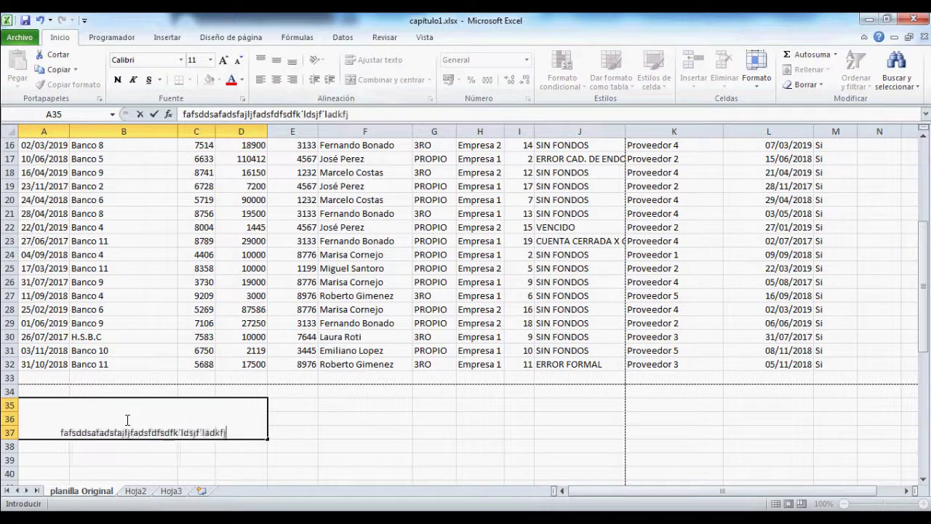
type("d´lfadsffsdadsafdsflñkadfdflkjsdñsflksda")
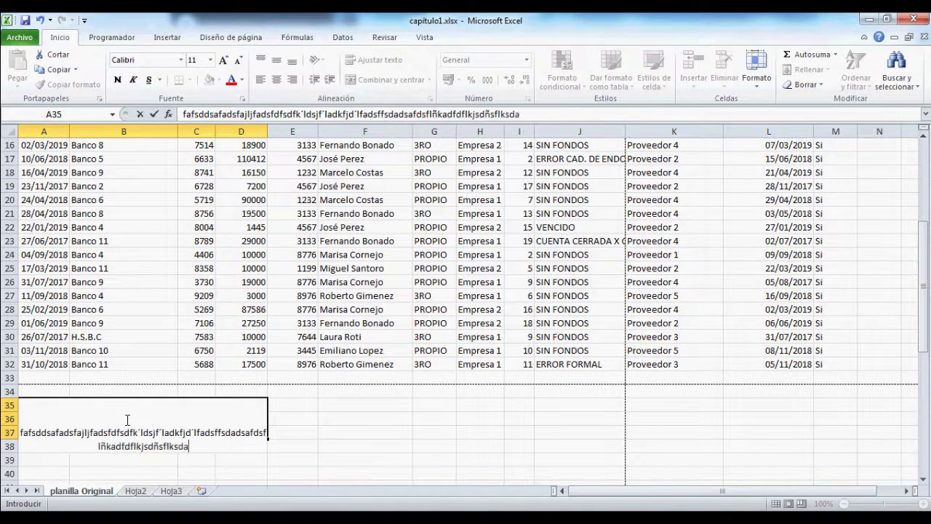
key("Return")
Step: Middle-align and wrap the block's text, then unmerge A35:D37 into separate cells
left_click(126, 420)
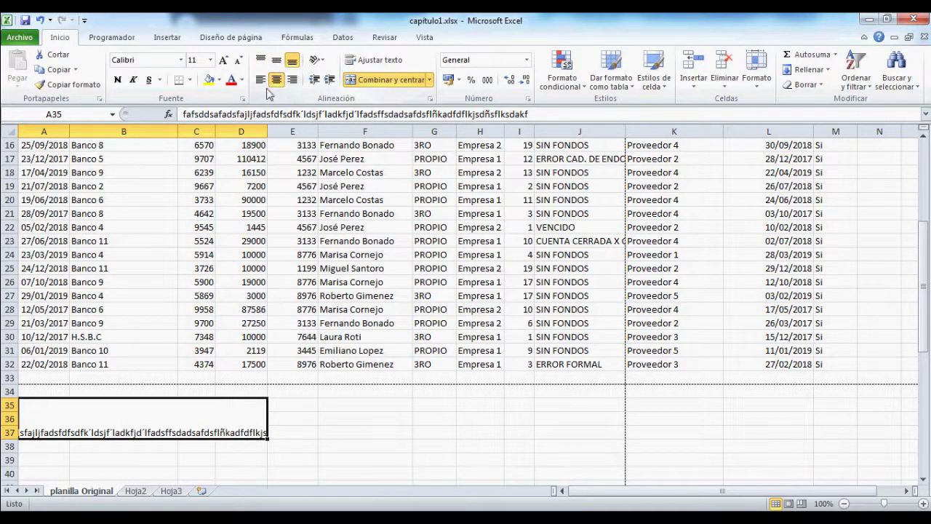
left_click(276, 62)
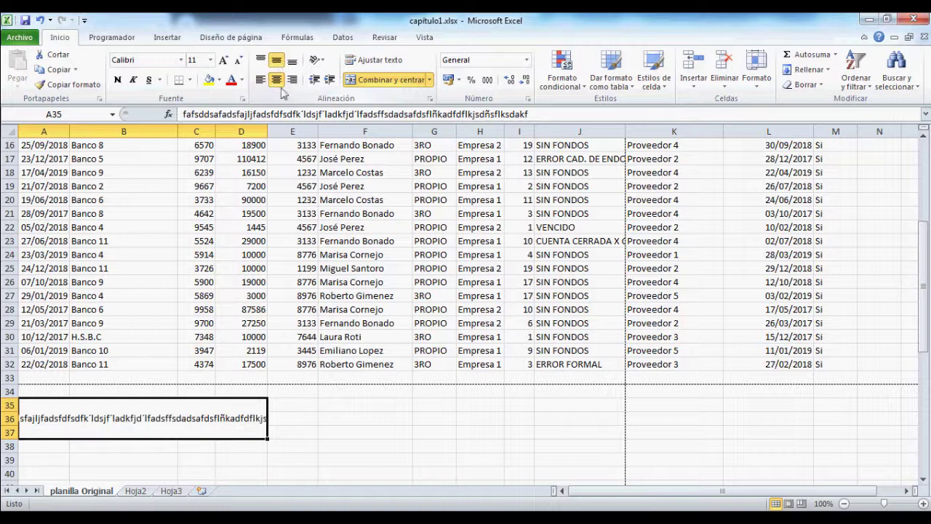
left_click(376, 60)
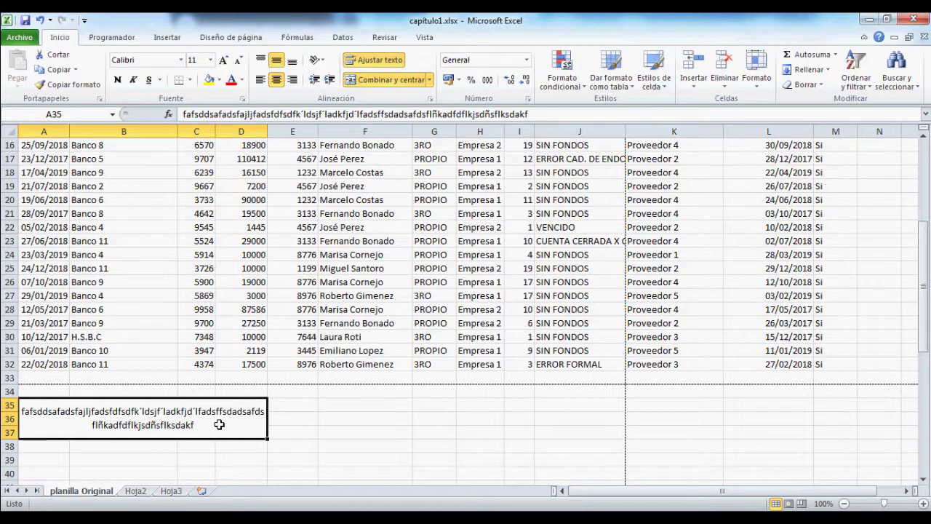
left_click(376, 82)
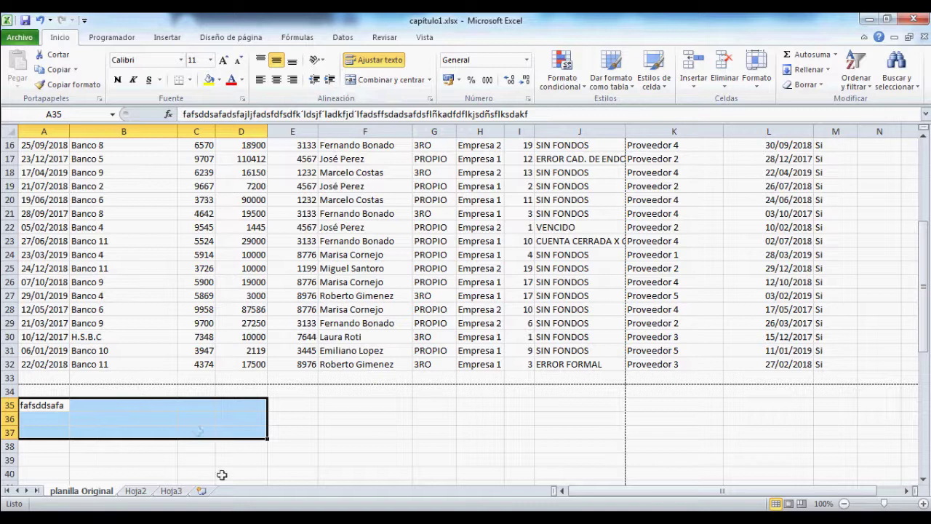
Step: Clear A35, then merge A35:F40 row by row with Combinar horizontalmente
left_click(61, 408)
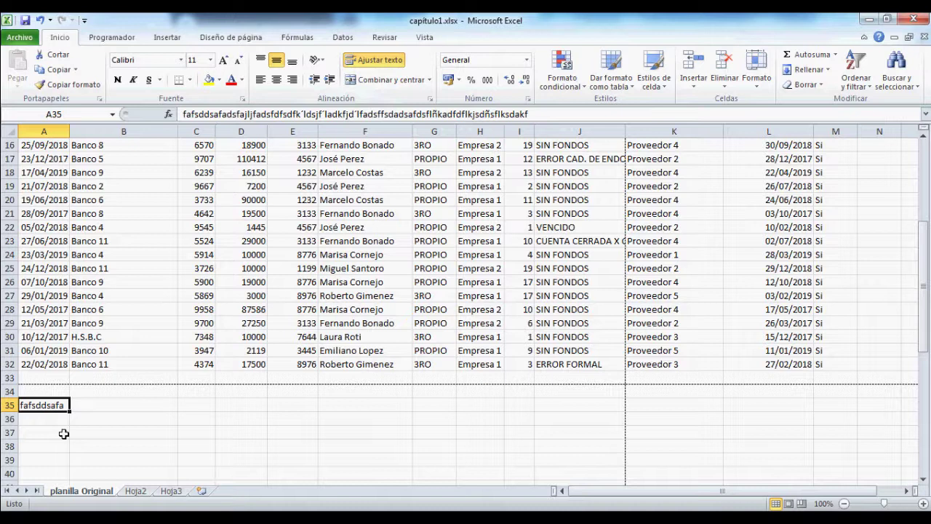
key("Delete")
key("shift+Right")
key("shift+Right")
key("shift+Right")
key("shift+Right")
key("shift+Right")
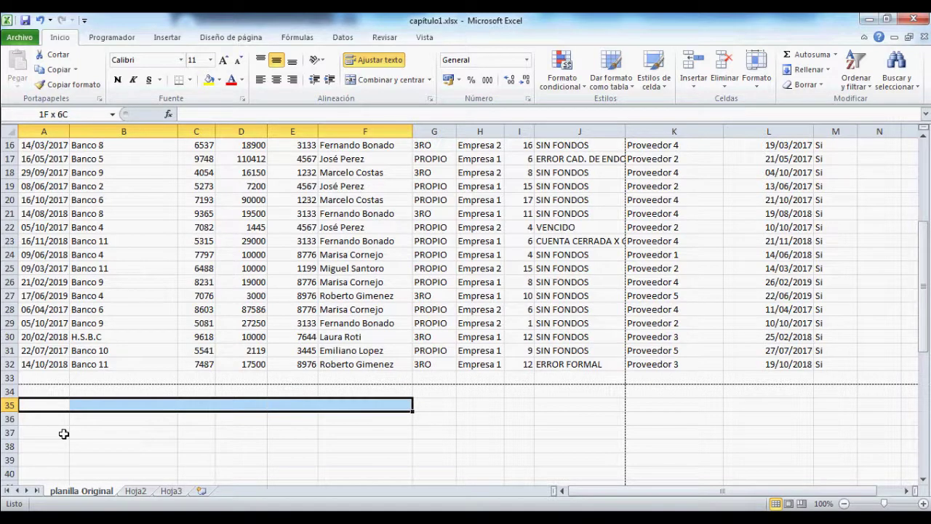
key("shift+Down")
key("shift+Down")
key("shift+Down")
key("shift+Down")
key("shift+Down")
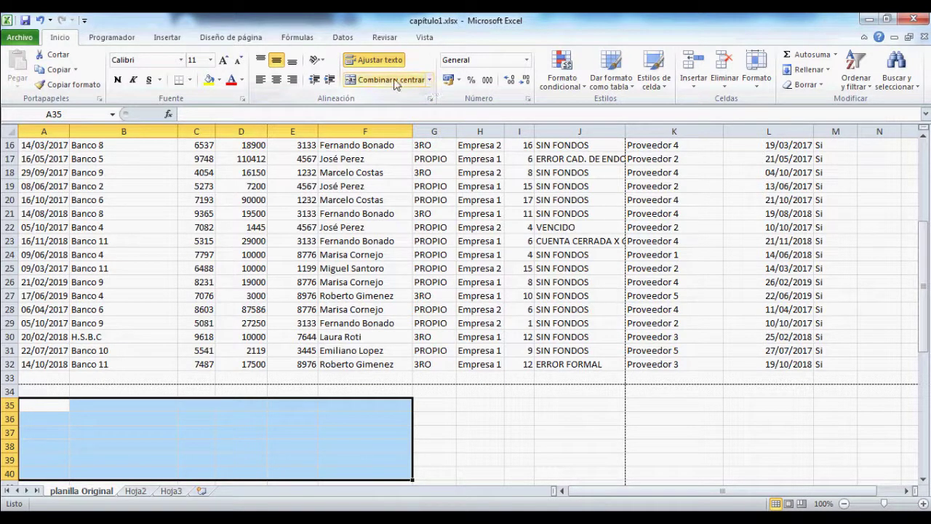
left_click(432, 83)
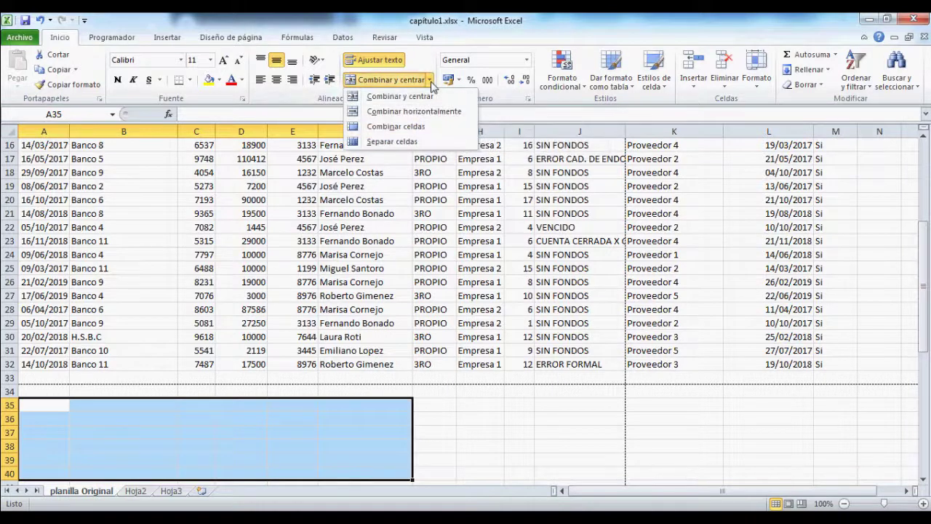
left_click(404, 115)
left_click(164, 409)
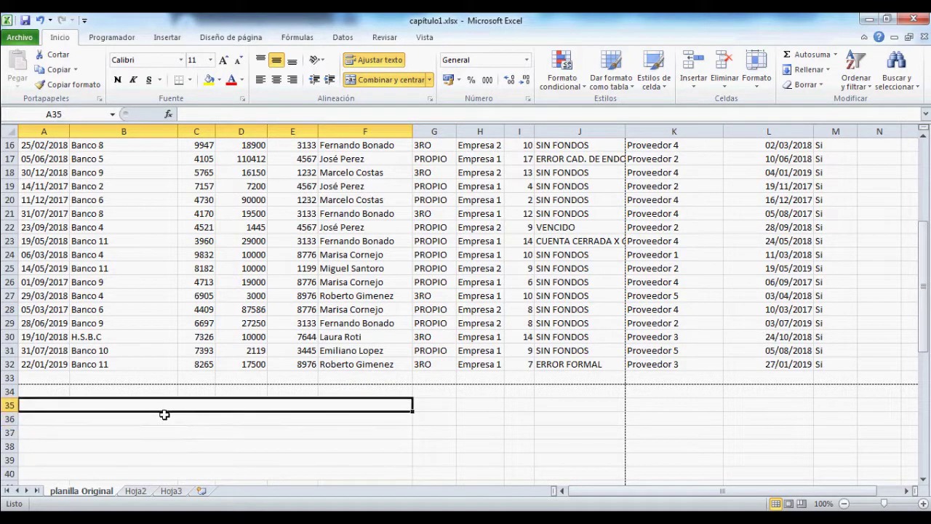
Step: Enter a long random-letter test string into the merged row-36 cell A36
left_click(165, 415)
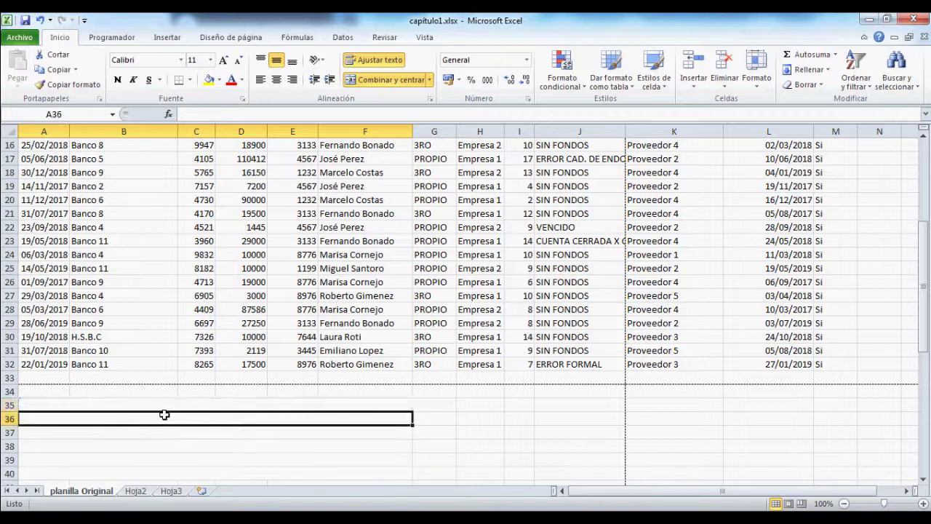
key("Up")
left_click(165, 415)
key("Down")
key("Down")
key("Down")
key("Down")
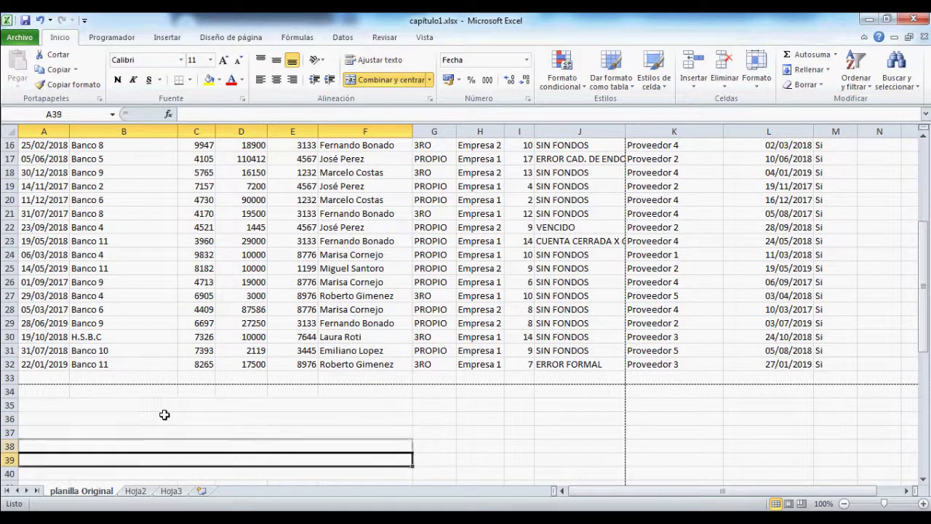
key("Up")
key("Up")
key("Up")
key("Up")
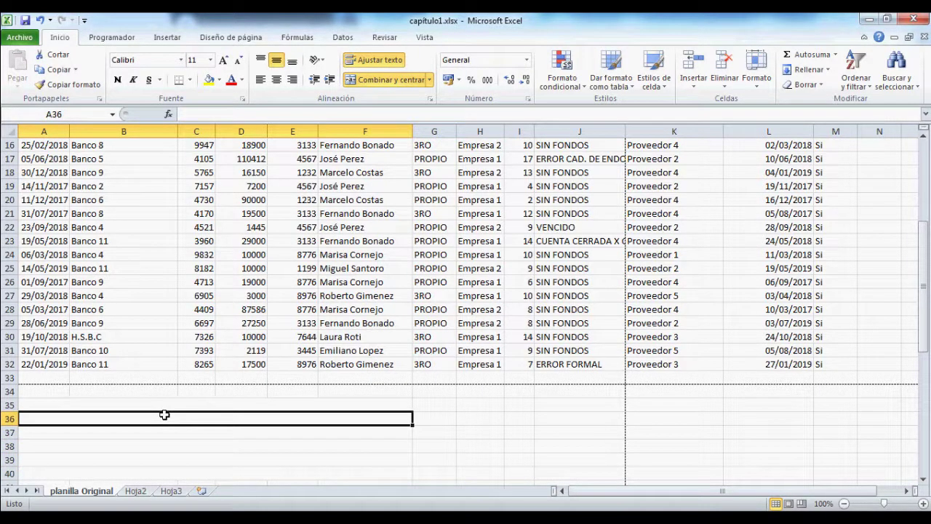
key("Down")
key("Down")
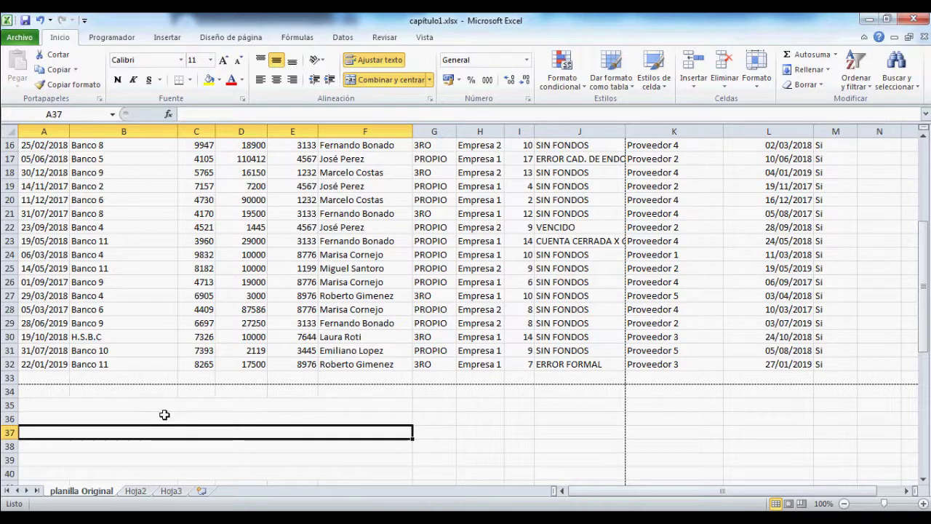
key("Down")
key("Up")
key("Up")
key("Up")
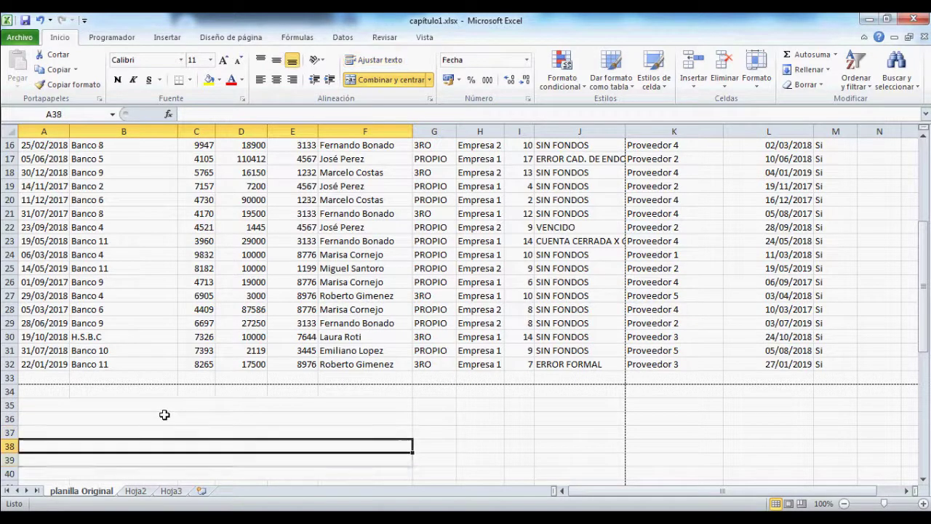
type("sffdgdfgsdfgfsdgfdsgfsdgsdffdgfdg")
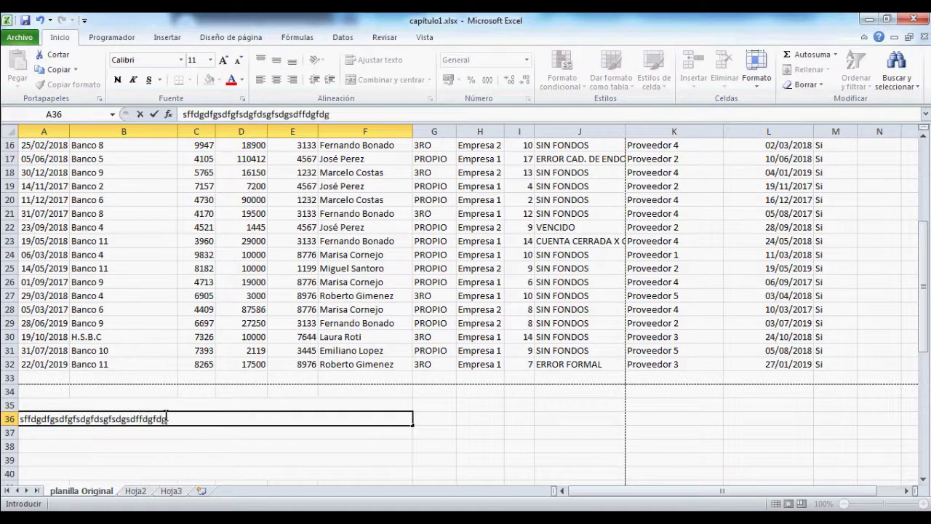
type("fdgdfgdfgdfgfgdsfgdfsgdfgdfsgdfgdfgdsfgdfgdsfgdfgdf")
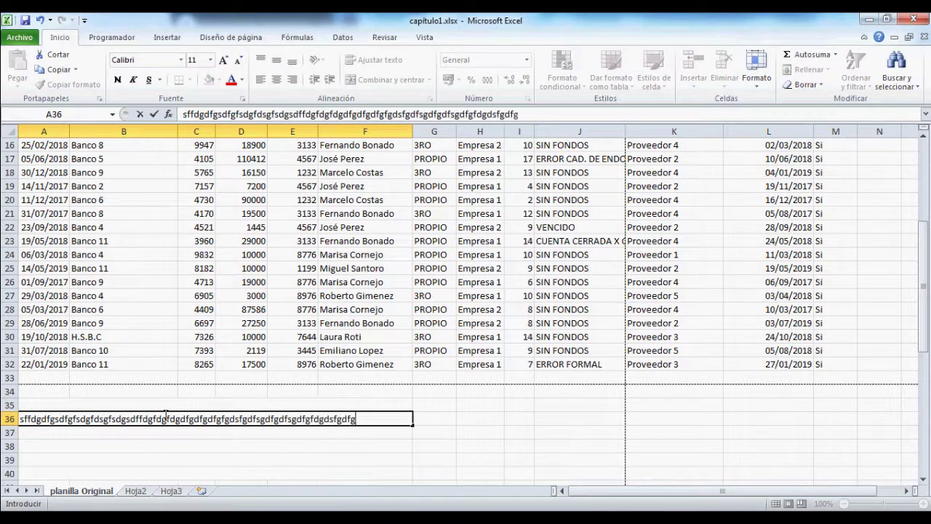
key("ctrl+Return")
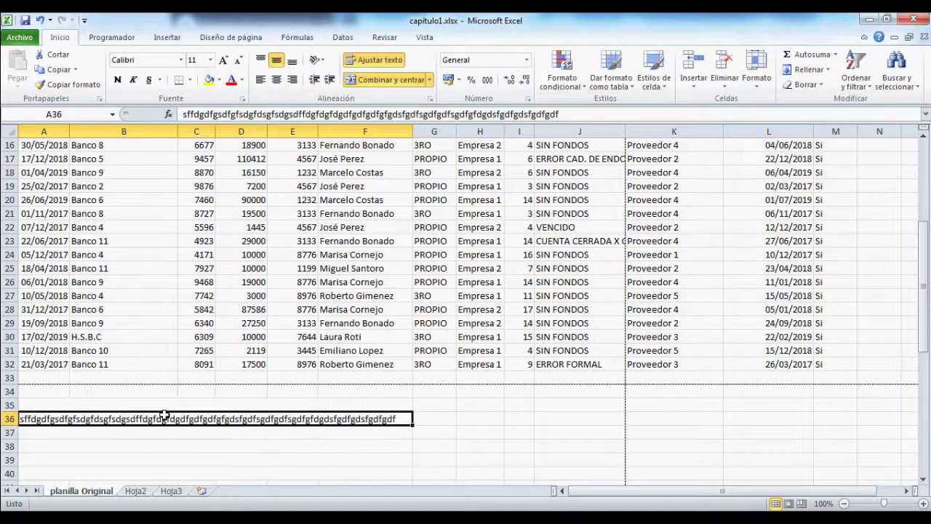
Step: Unmerge A36:F41 with Separar celdas and clear the test text from A36
key("shift+Down")
key("shift+Down")
key("shift+Down")
key("shift+Down")
key("shift+Down")
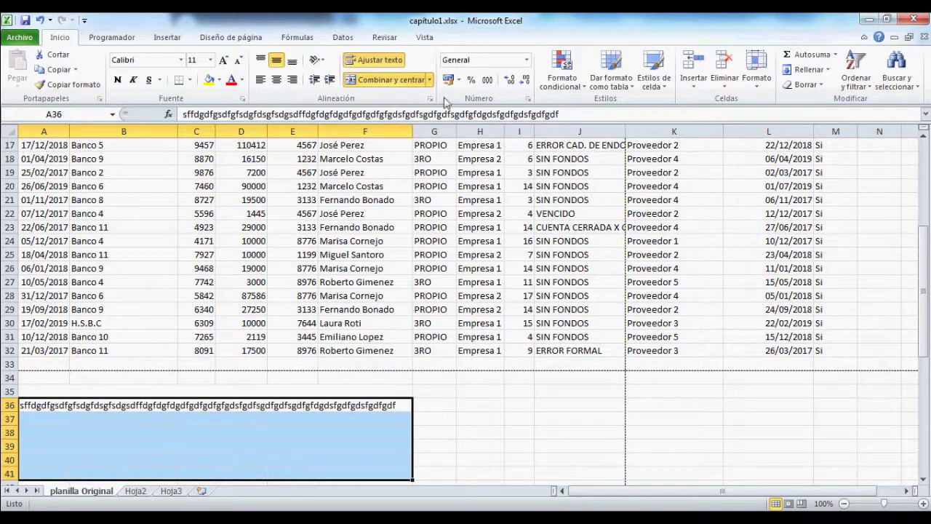
left_click(430, 80)
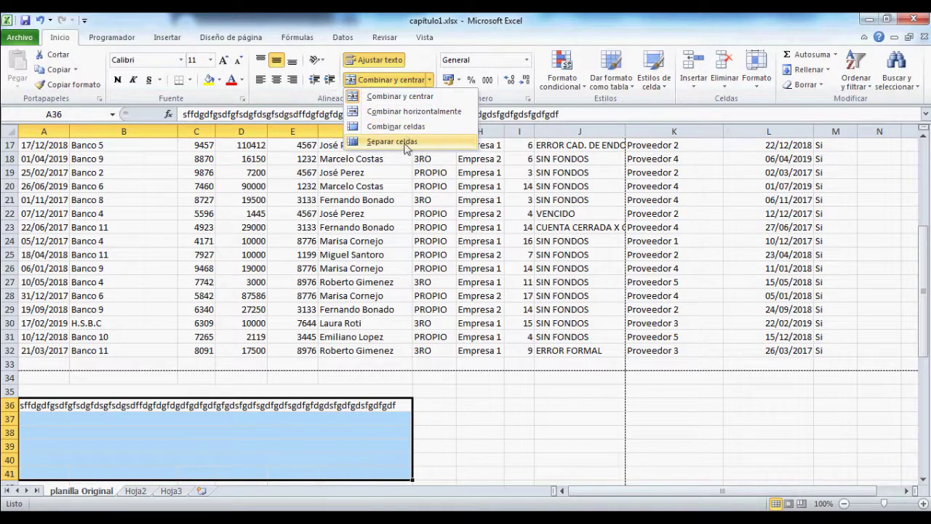
left_click(406, 147)
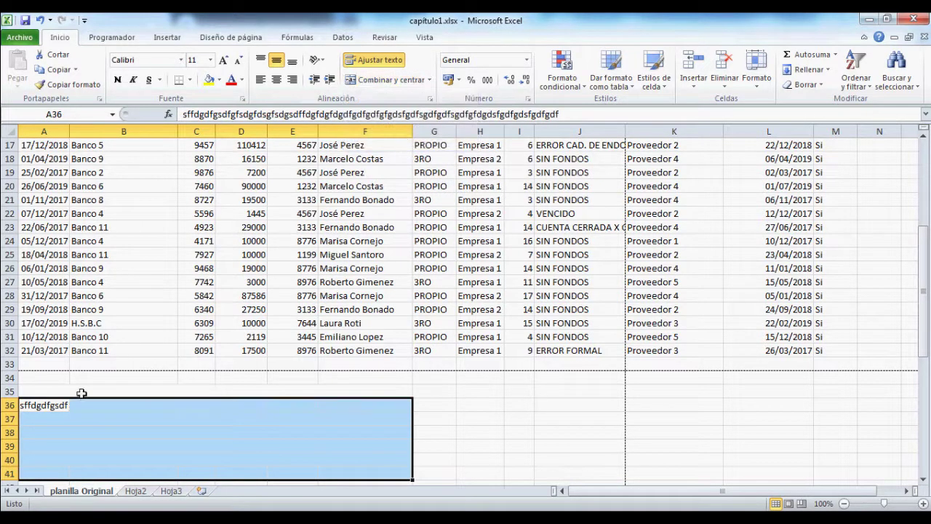
left_click(62, 407)
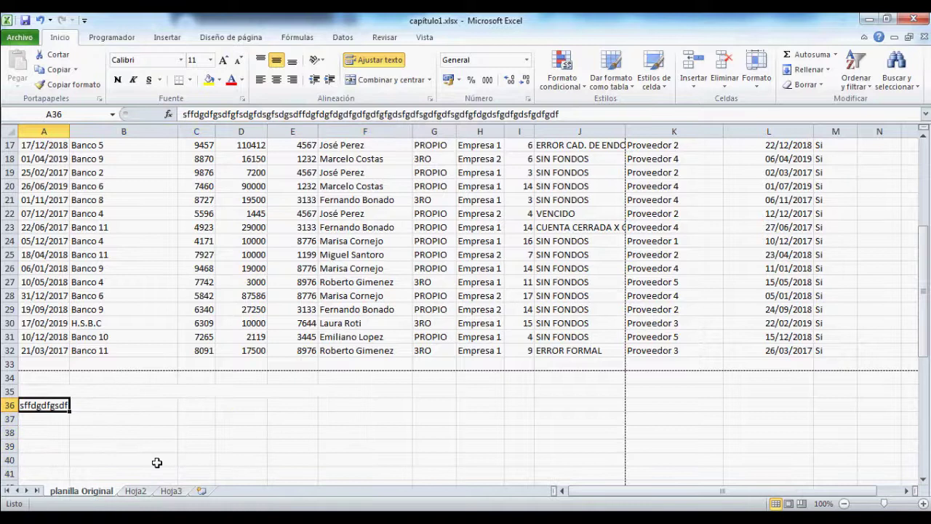
key("Delete")
Step: Select the full cheque data region A1:M32 starting from a cell inside it
scroll(157, 463, "up", 6)
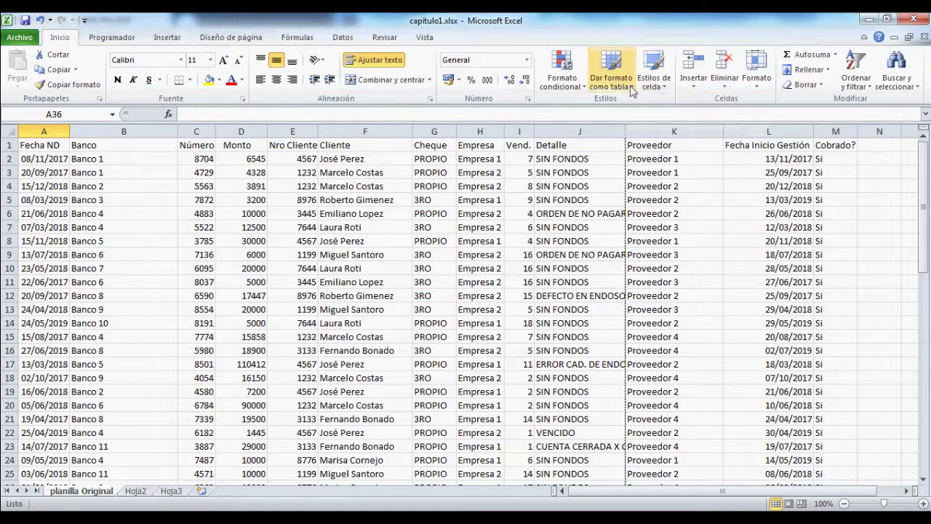
left_click(211, 241)
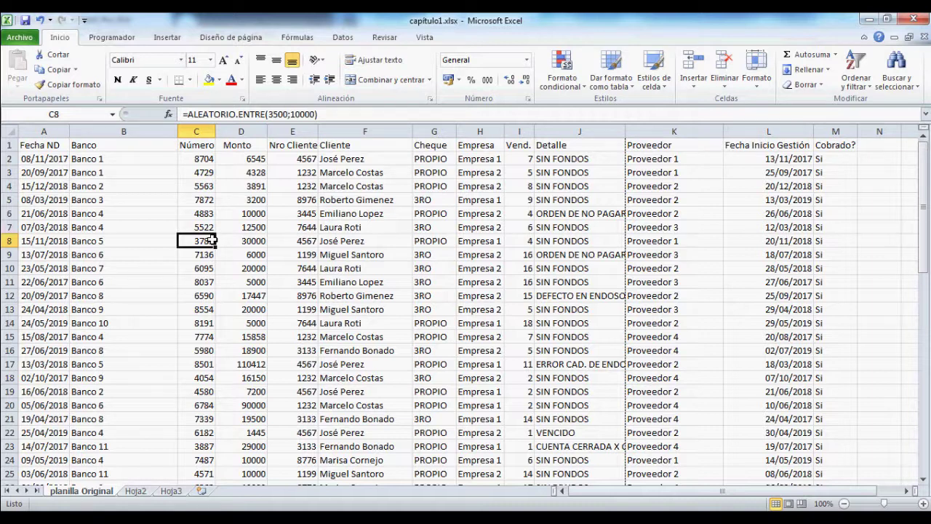
key("ctrl+a")
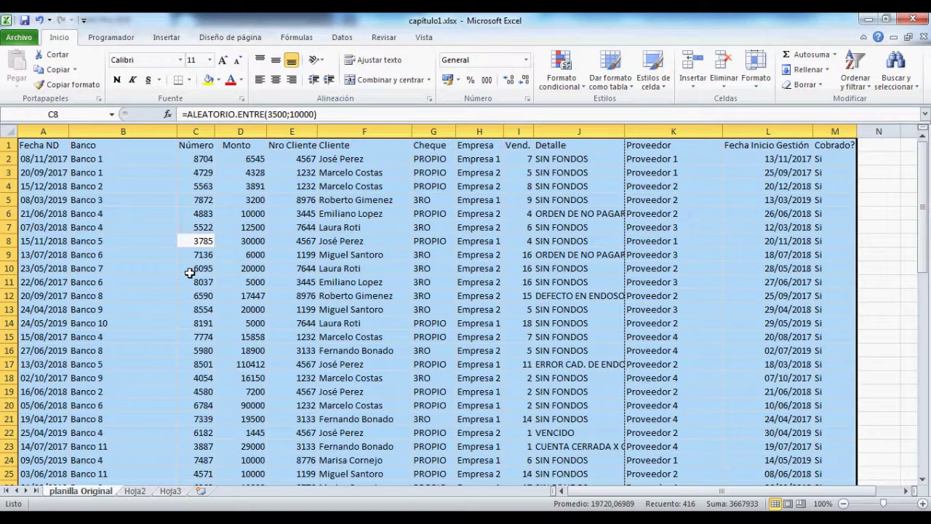
Step: Format A1:M32 as Tabla1 with a medium table style and headers
left_click(614, 85)
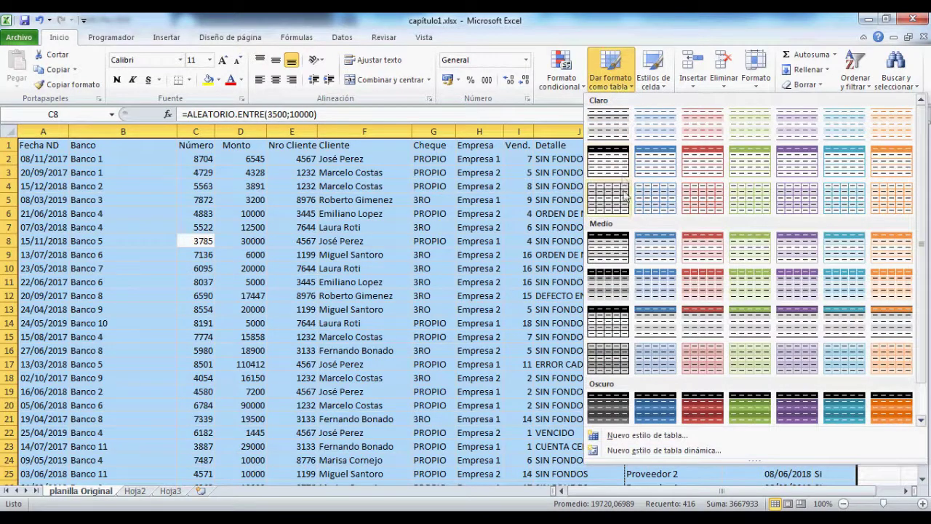
left_click(703, 161)
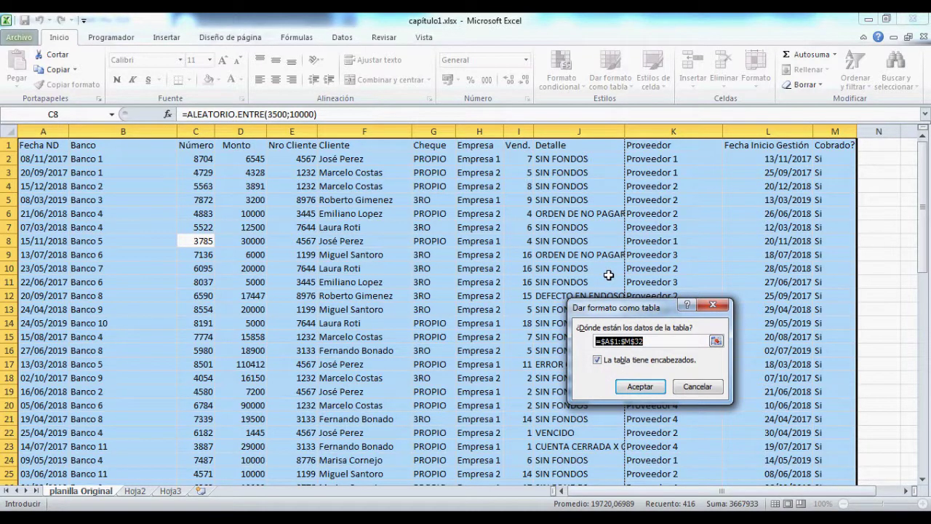
left_click(640, 386)
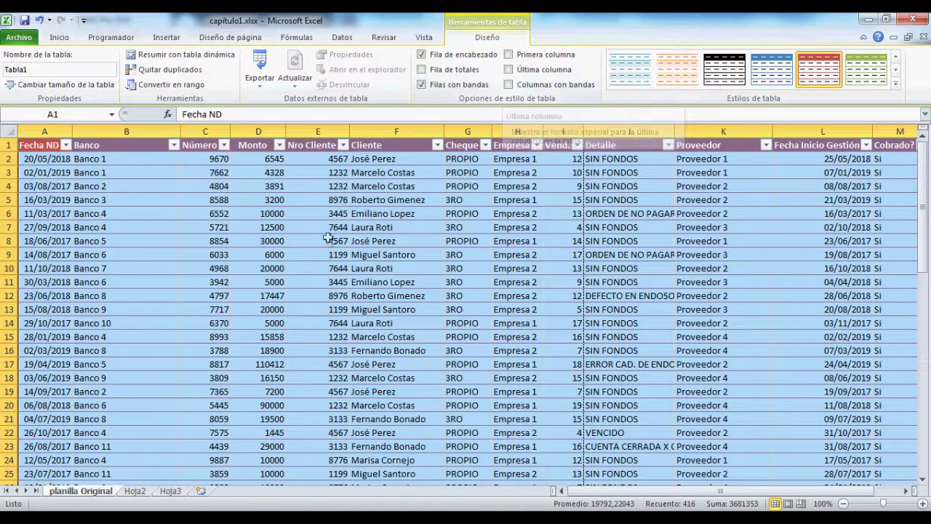
Step: Convert Tabla1 back to a normal cell range, confirming with Sí
left_click(668, 145)
left_click(580, 149)
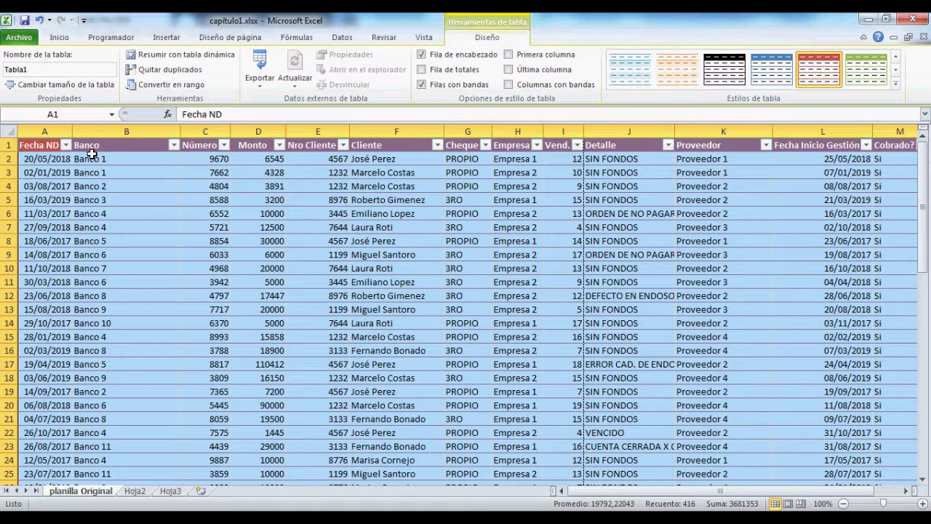
left_click(166, 86)
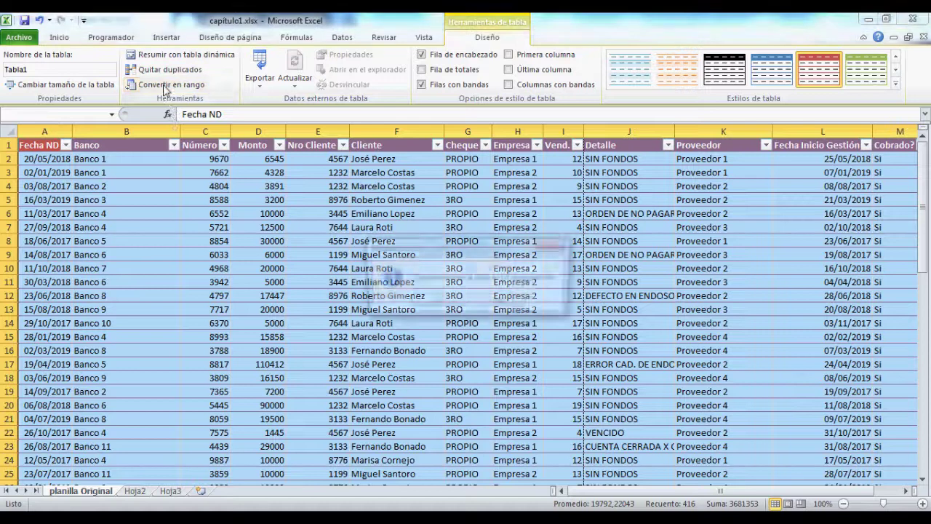
left_click(415, 304)
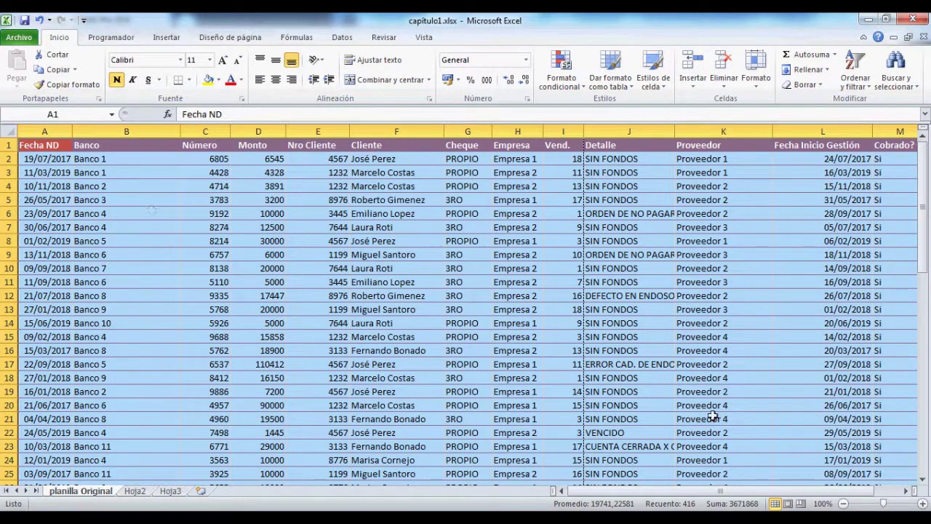
left_click(804, 84)
Step: Apply Borrar formatos to A1:M32 so dates show as serial numbers, then browse styles
left_click(828, 116)
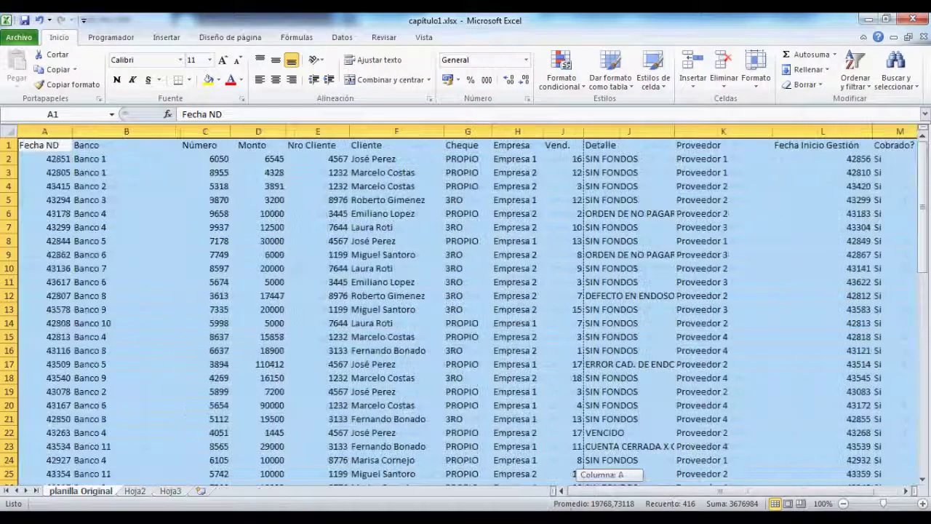
left_click(621, 89)
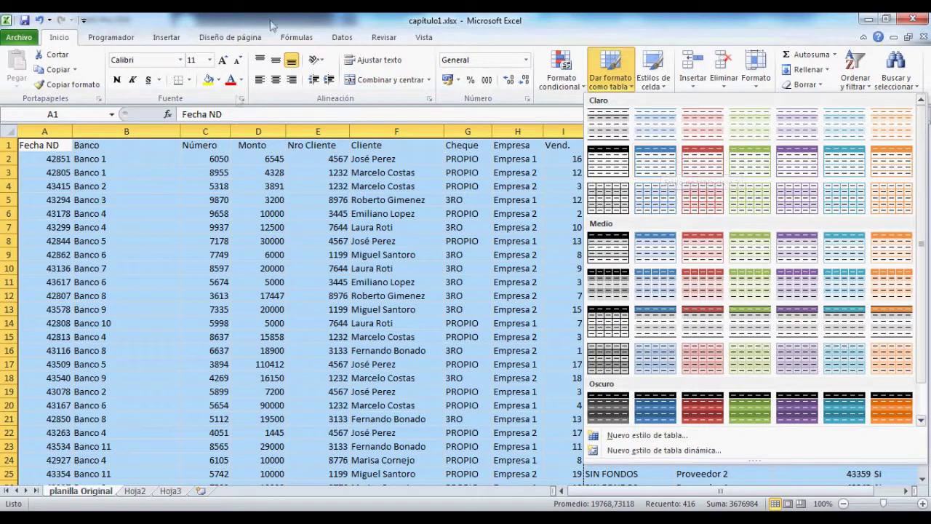
left_click(339, 36)
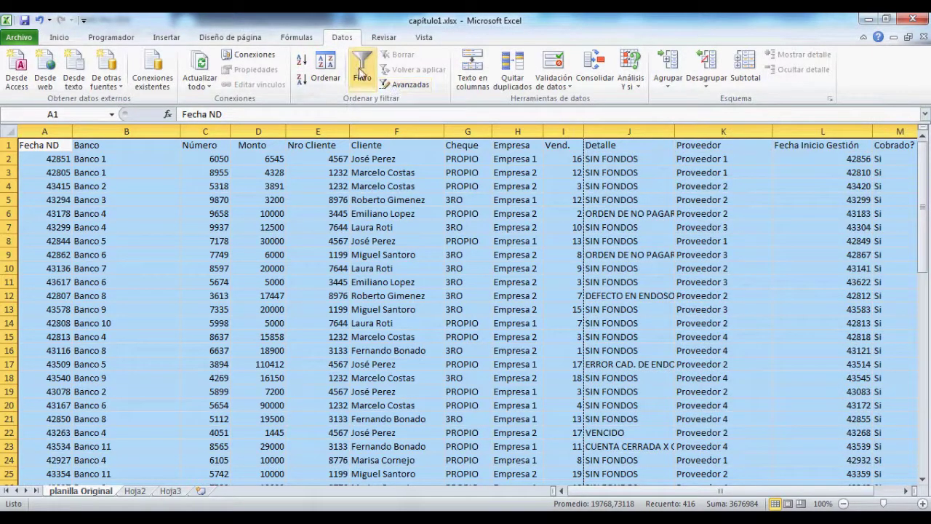
left_click(61, 37)
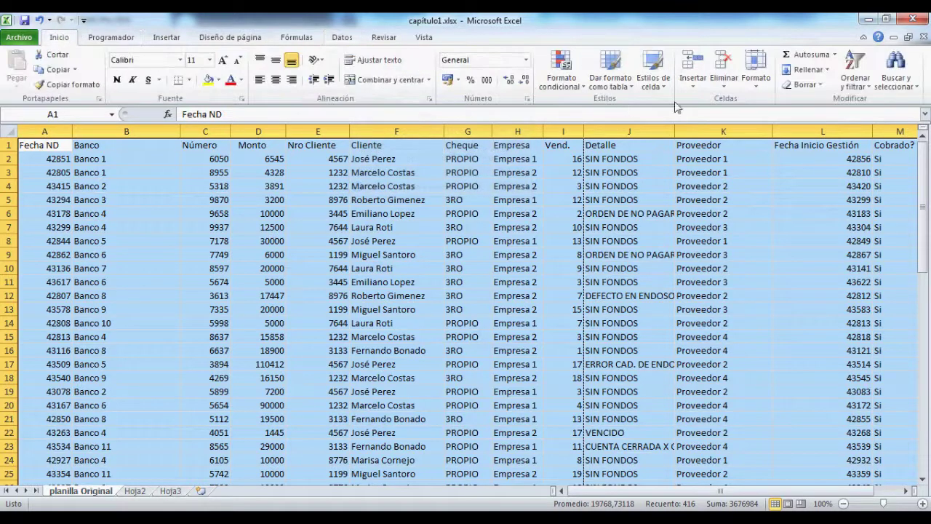
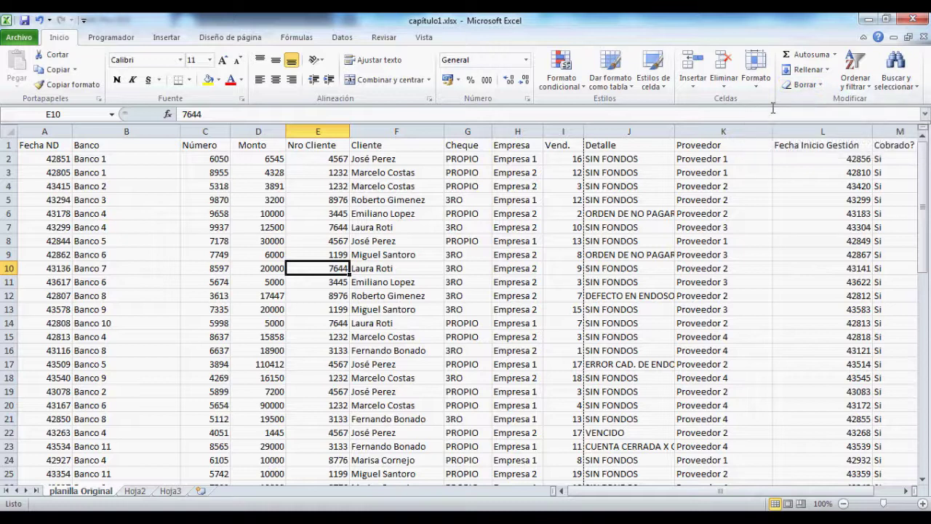
Step: Hide the Número column through the Formato menu
left_click(756, 73)
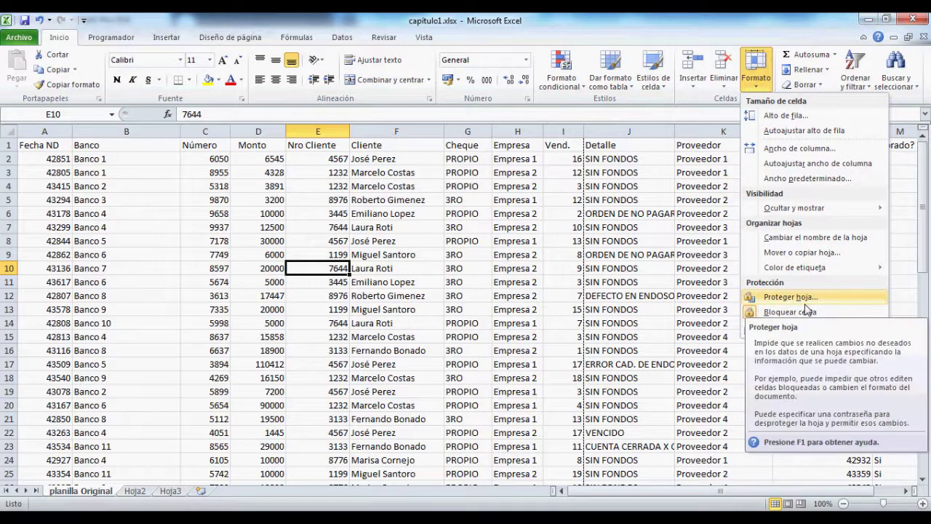
mouse_move(777, 209)
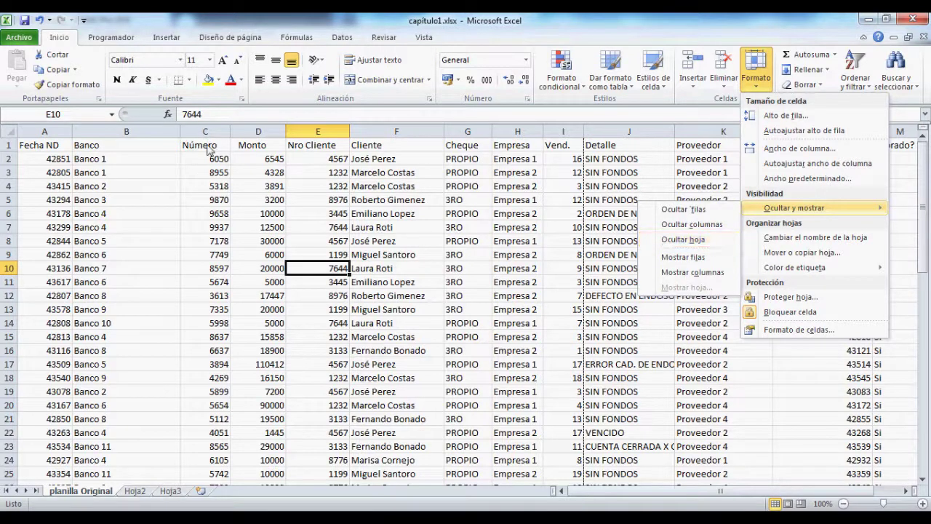
left_click(202, 124)
left_click(201, 123)
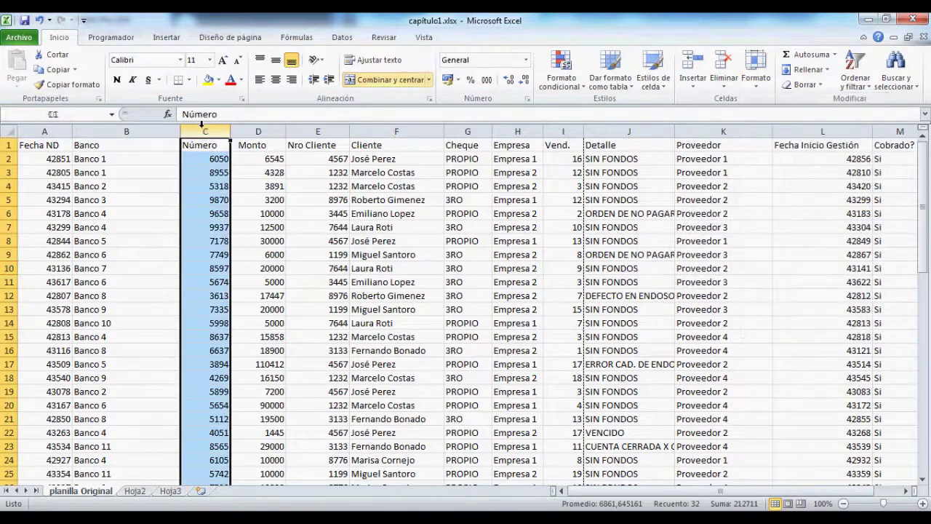
left_click(758, 83)
mouse_move(790, 208)
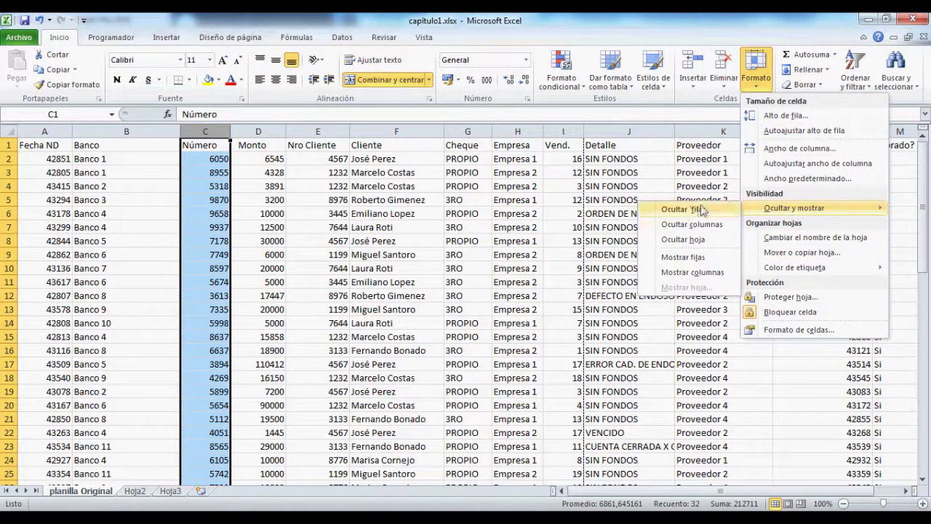
left_click(691, 226)
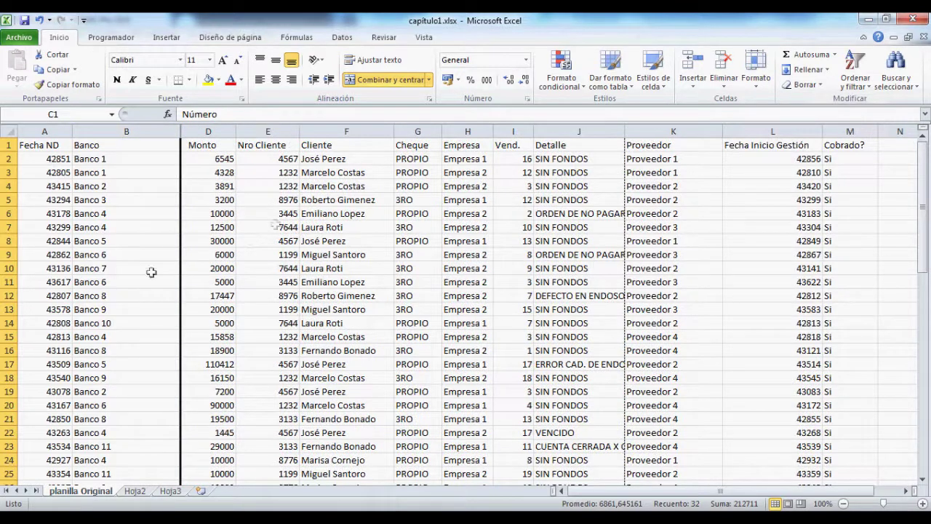
Step: Unhide the Número column from the Formato menu
left_click(809, 86)
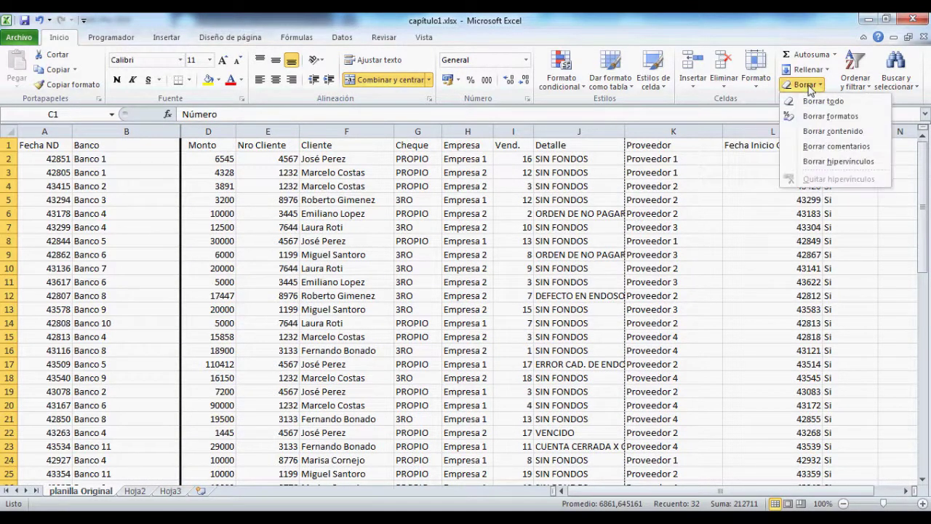
left_click(755, 72)
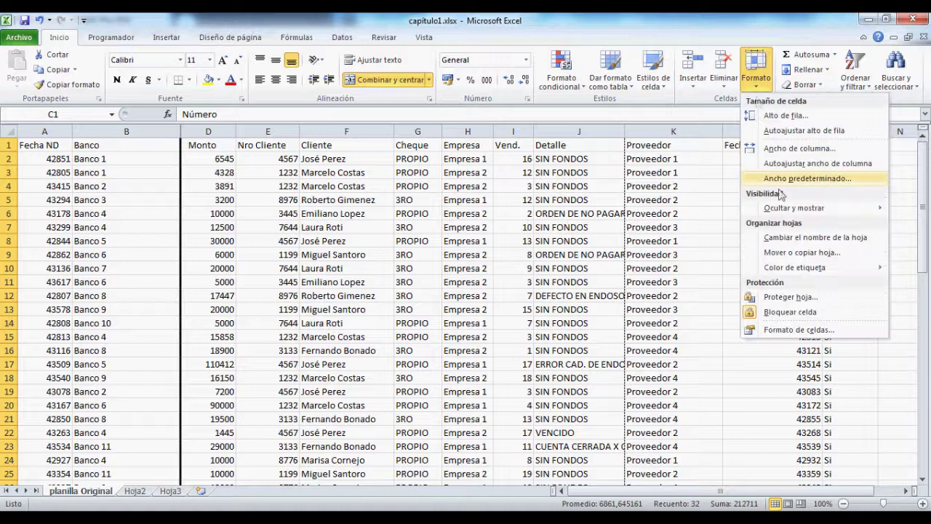
mouse_move(786, 208)
left_click(706, 272)
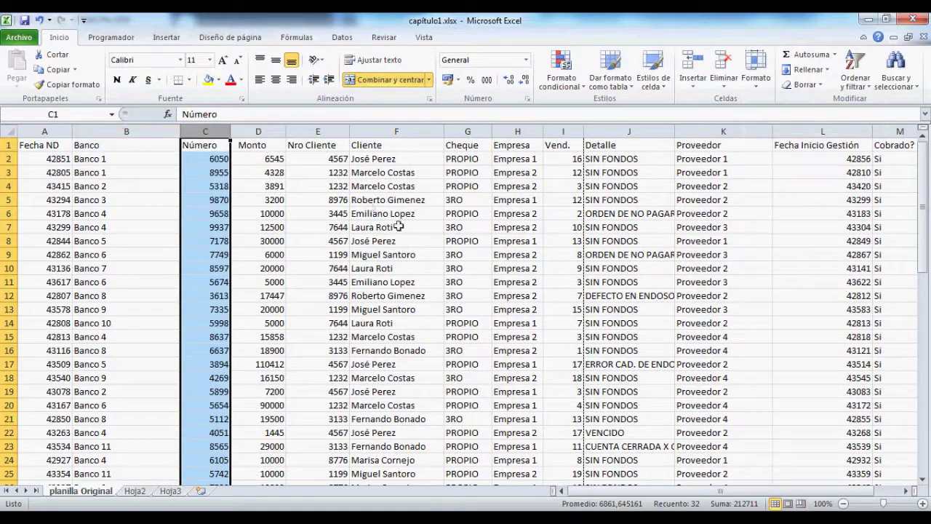
Step: Select C1:D13, then D2:I17, and look through the Borrar options
left_click_drag(207, 144, 270, 309)
left_click(313, 159)
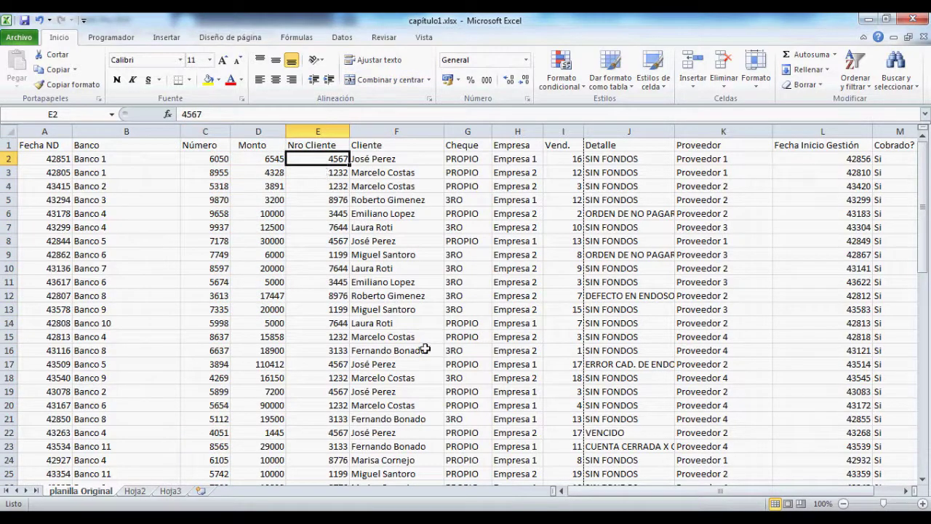
left_click(810, 85)
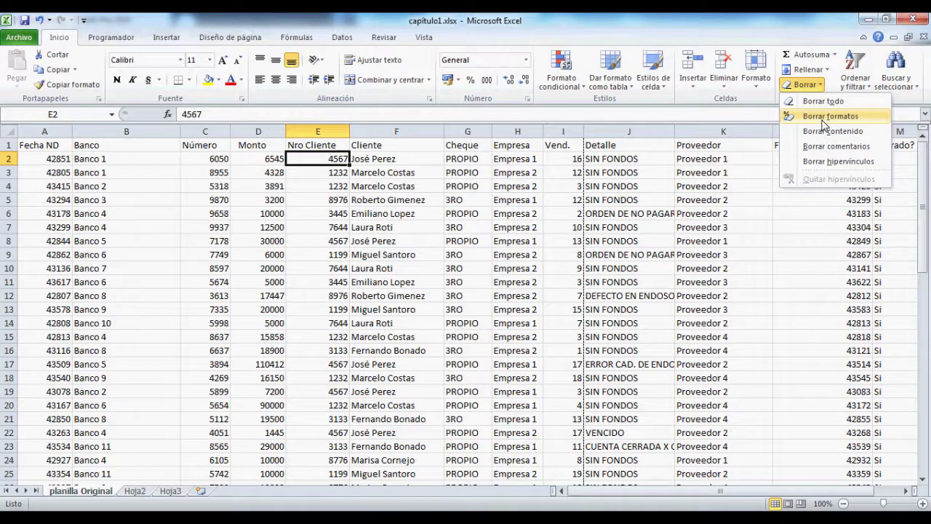
left_click(240, 156)
left_click_drag(240, 159, 562, 364)
left_click(812, 85)
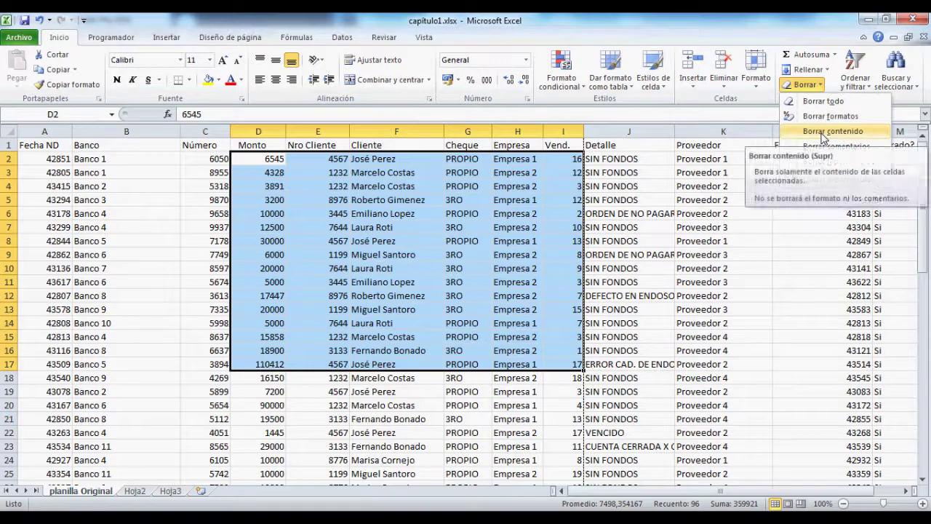
Step: Fill E6 with yellow, clear its formats, then fill it yellow again
left_click(302, 214)
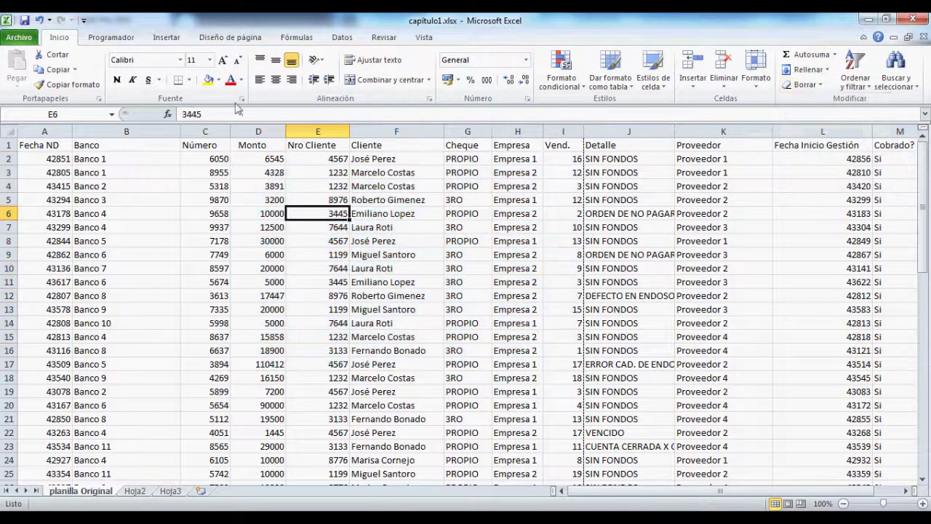
left_click(208, 79)
left_click(813, 87)
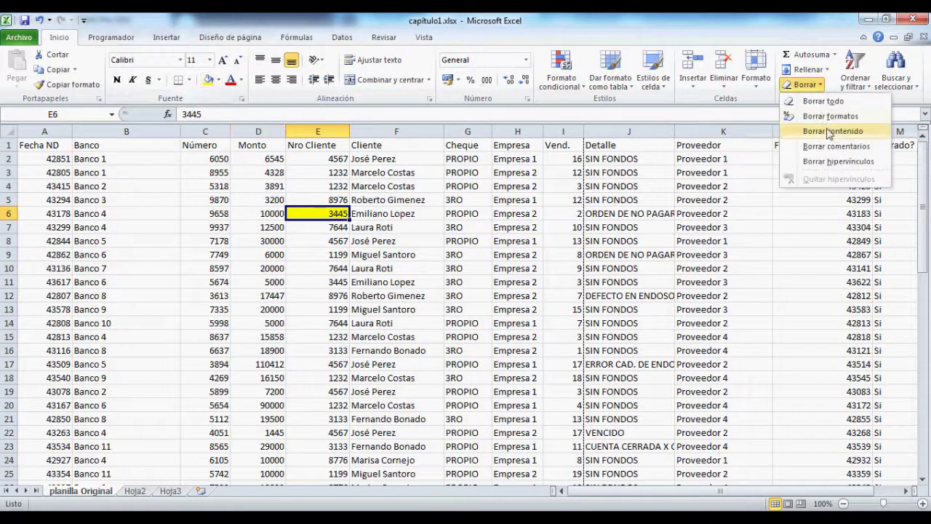
left_click(826, 120)
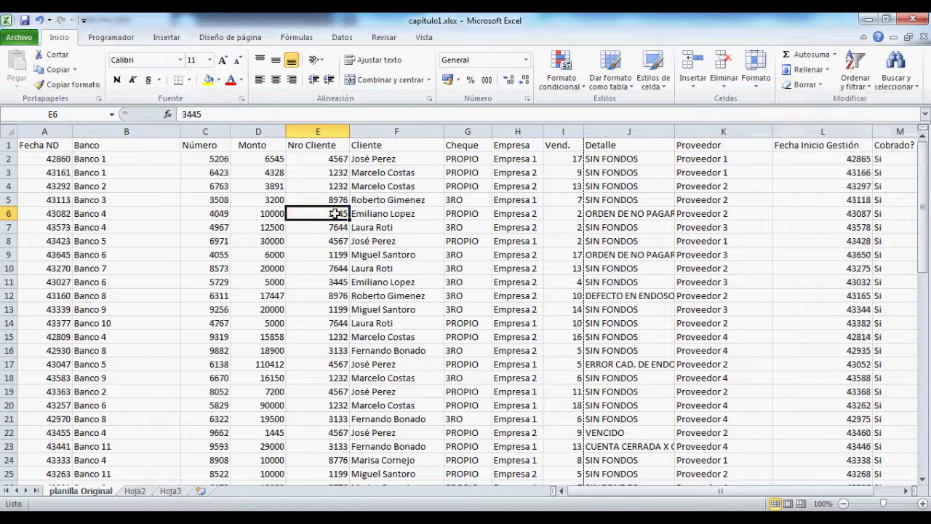
left_click(208, 79)
left_click(825, 70)
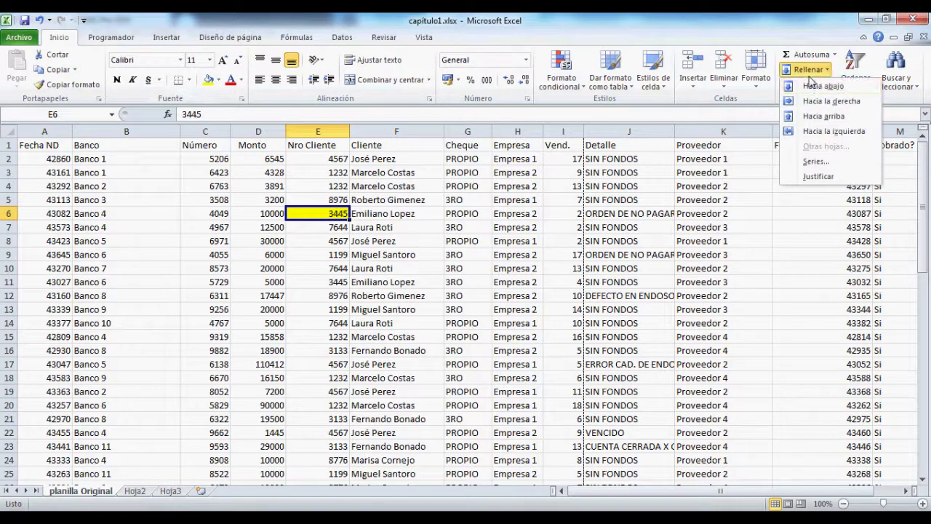
left_click(777, 102)
Step: Try Borrar contenido and Borrar todo on E6, undoing each
left_click(804, 85)
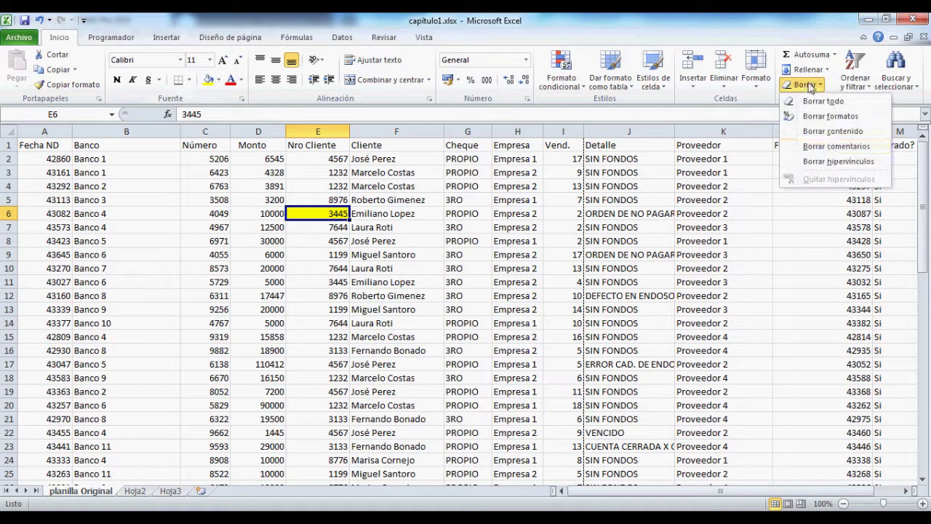
left_click(824, 128)
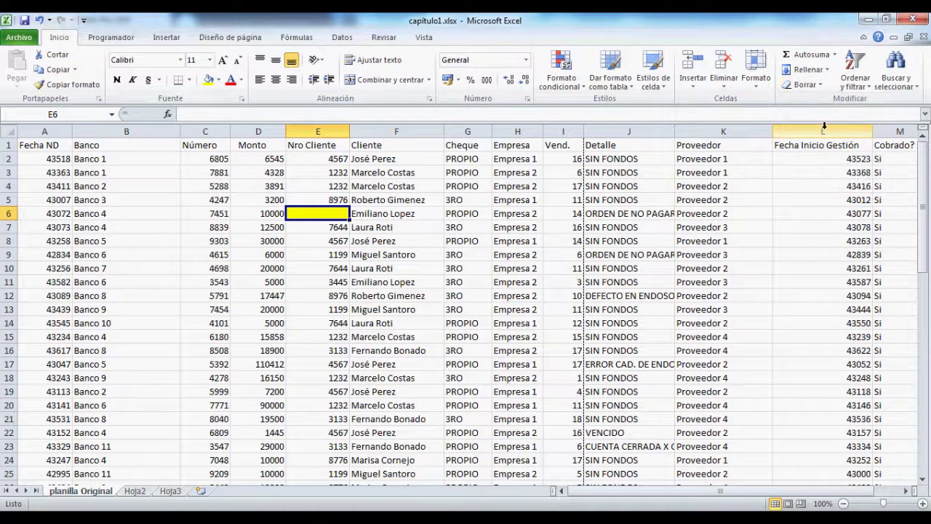
key("ctrl+z")
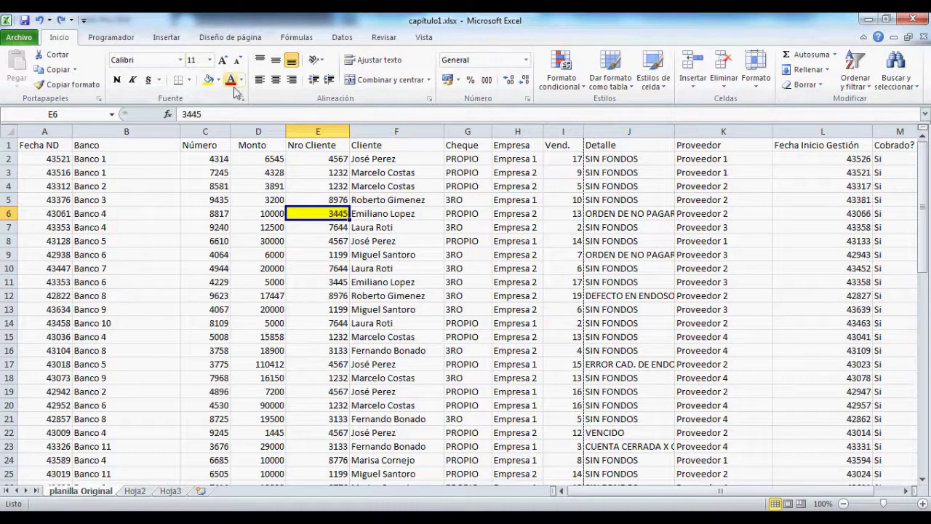
left_click(757, 73)
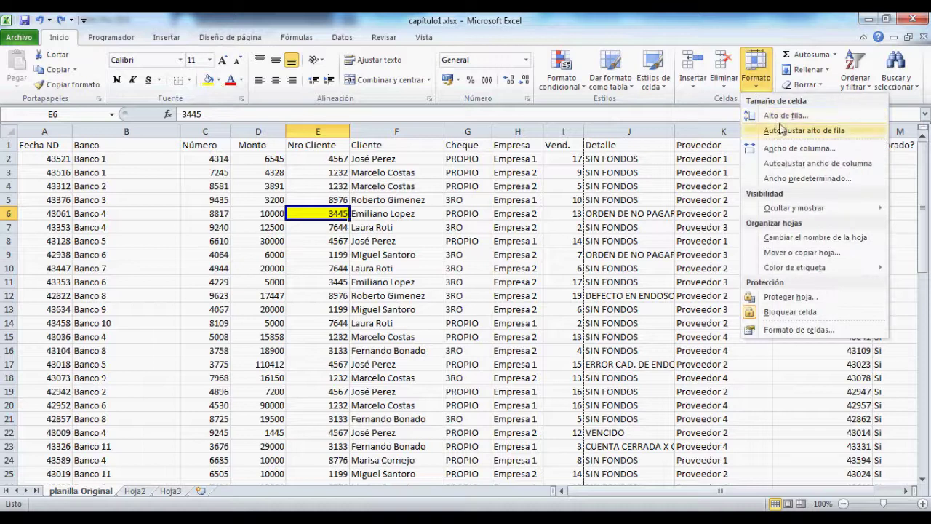
left_click(804, 84)
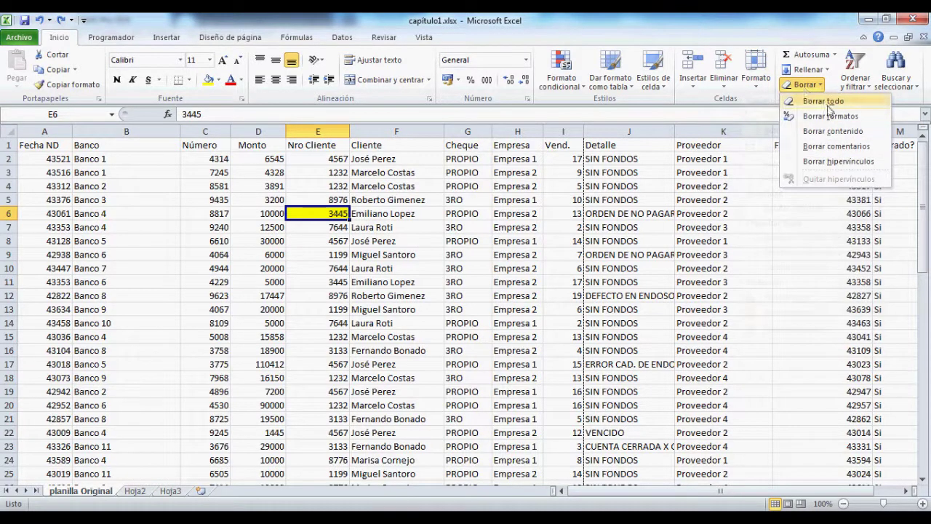
left_click(815, 101)
key("ctrl+z")
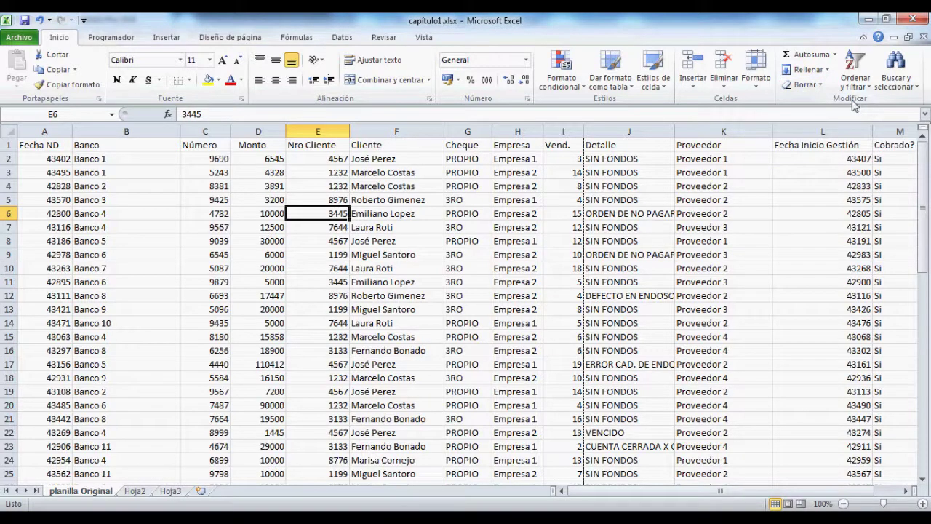
Step: Open the Buscar and Reemplazar windows from Buscar y seleccionar, closing each
left_click(918, 90)
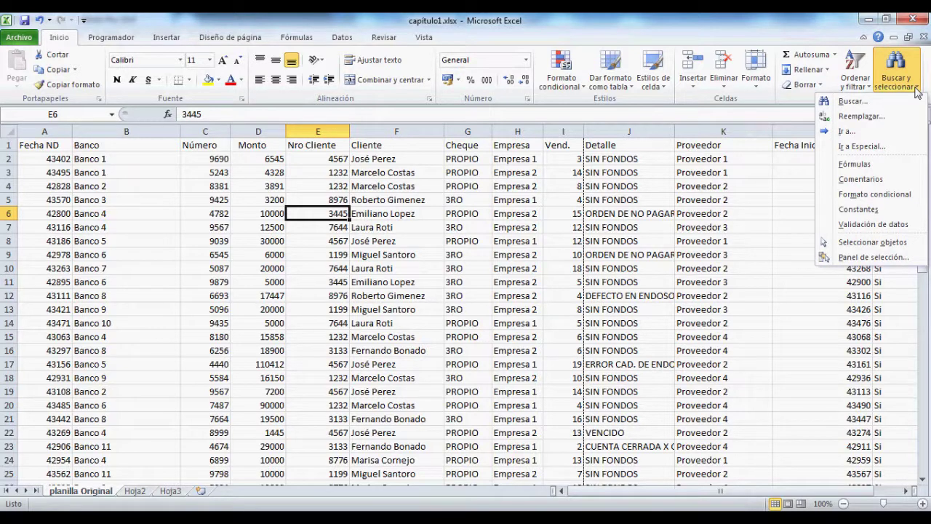
left_click(873, 102)
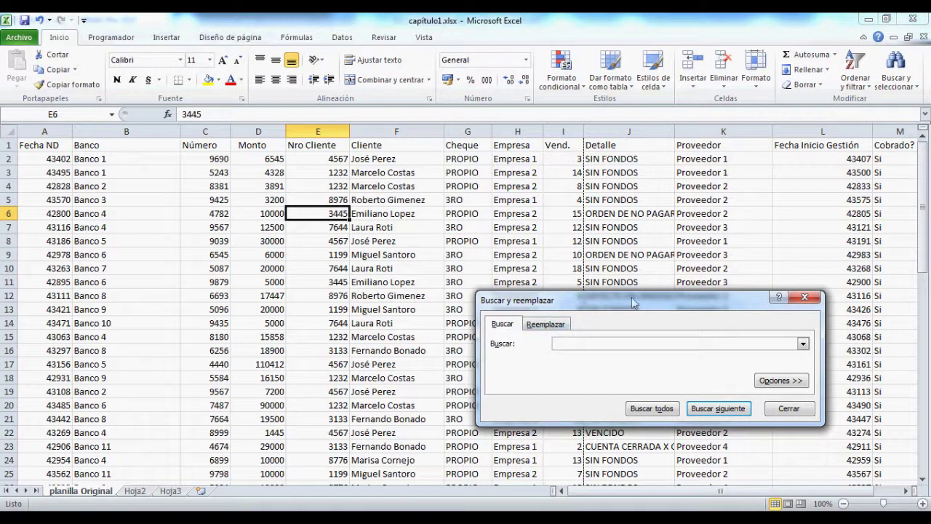
left_click(806, 298)
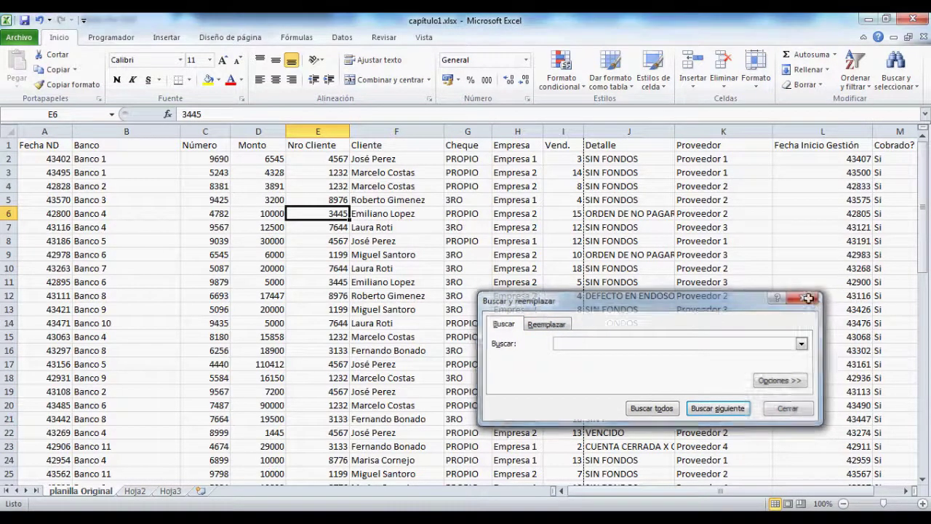
left_click(896, 76)
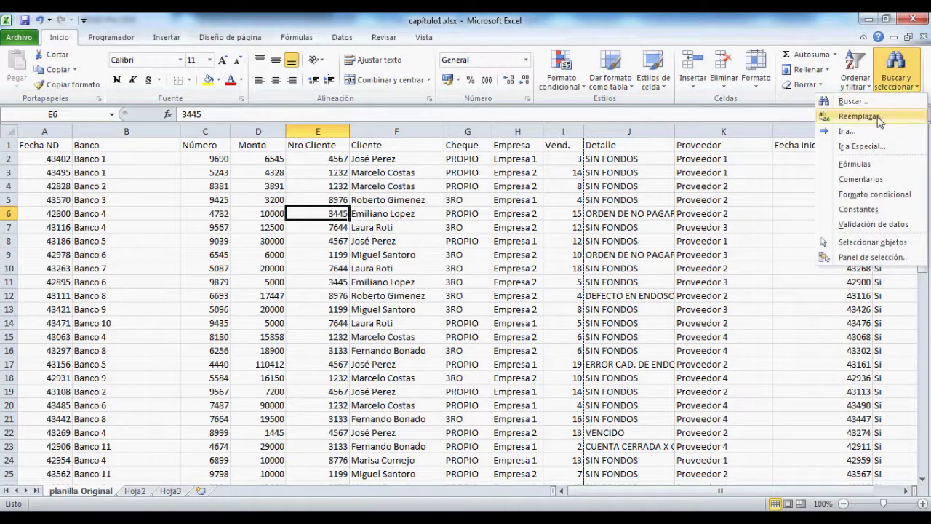
left_click(860, 116)
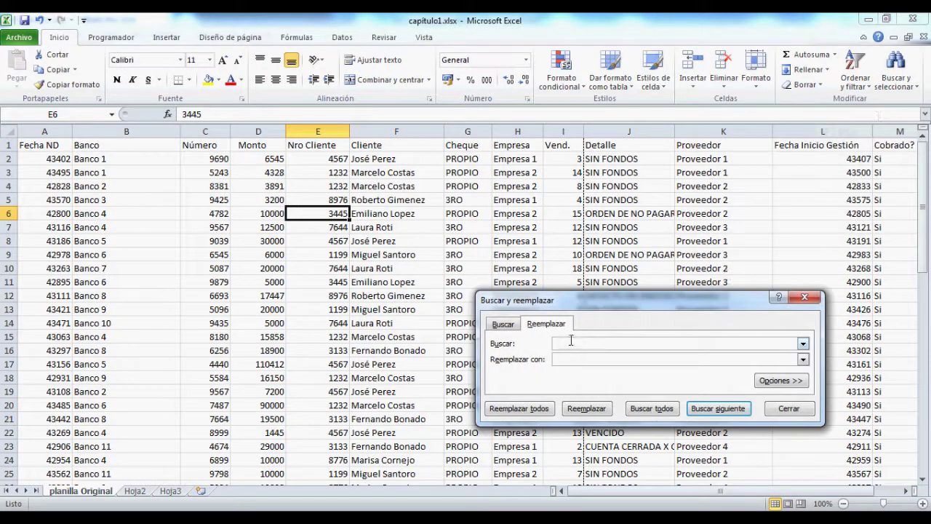
left_click(784, 411)
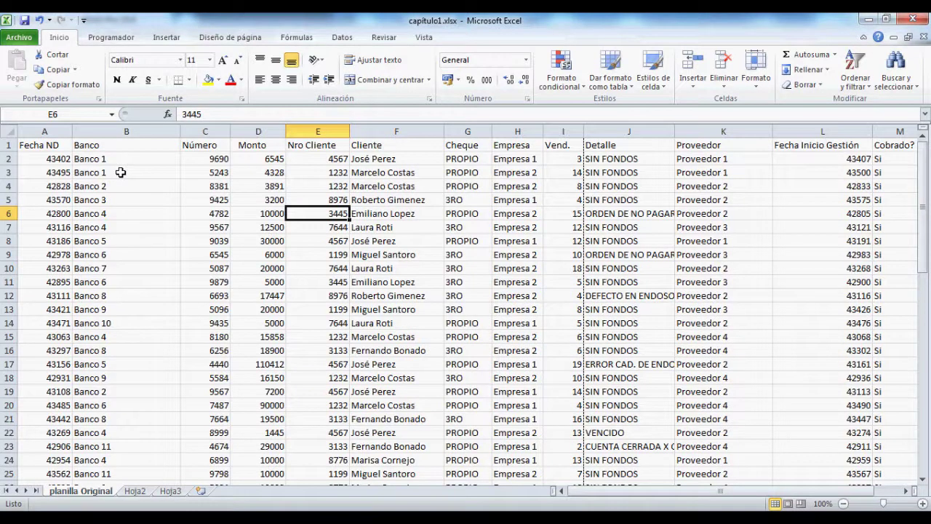
Step: Edit B2 so the bank name reads Banco-1
double_click(116, 159)
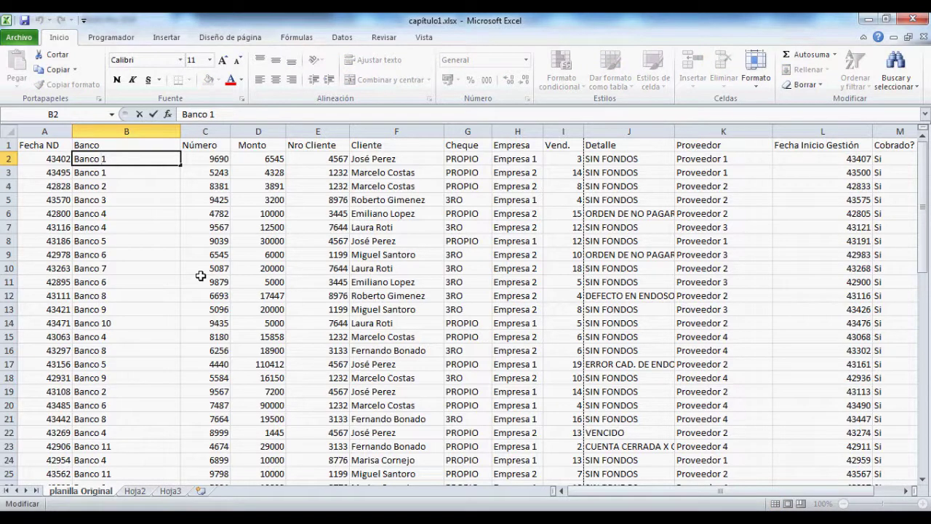
key("BackSpace")
key("Return")
key("Up")
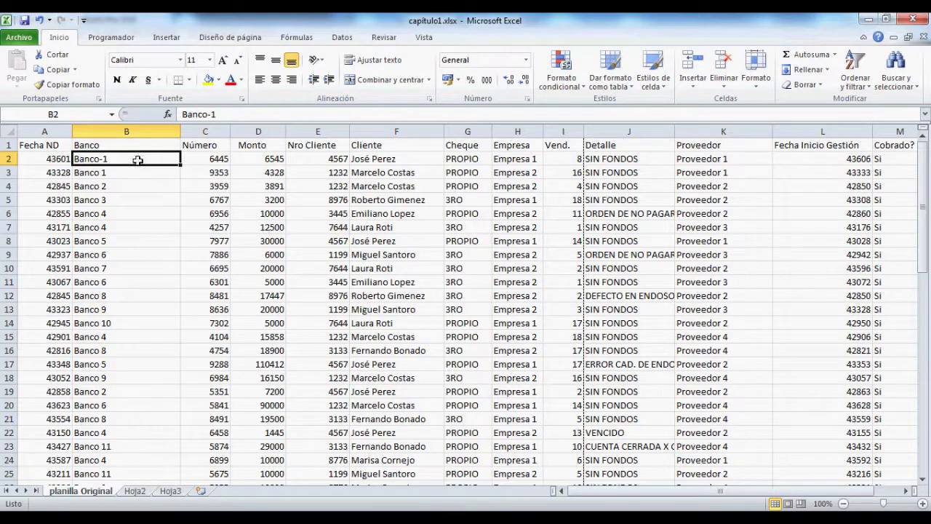
Step: Open and close the Reemplazar dialog, then scroll the sheet
left_click(895, 76)
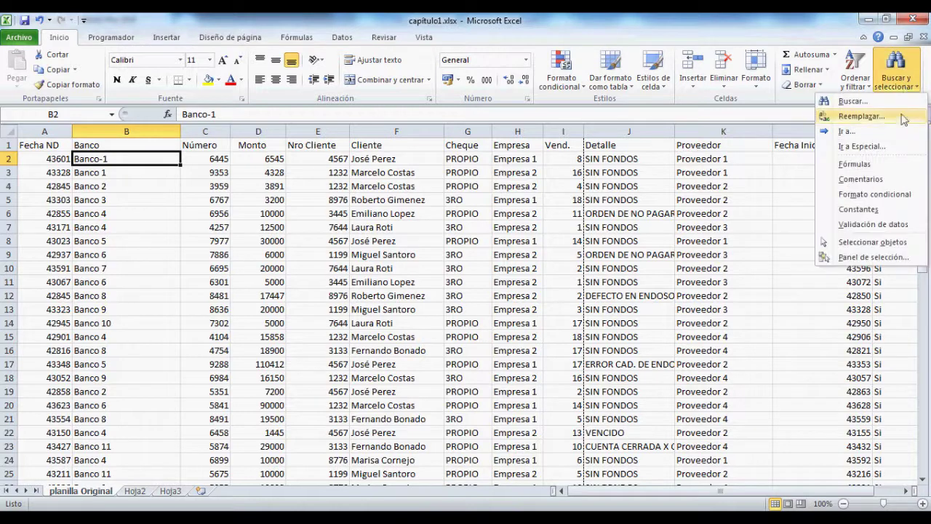
left_click(871, 118)
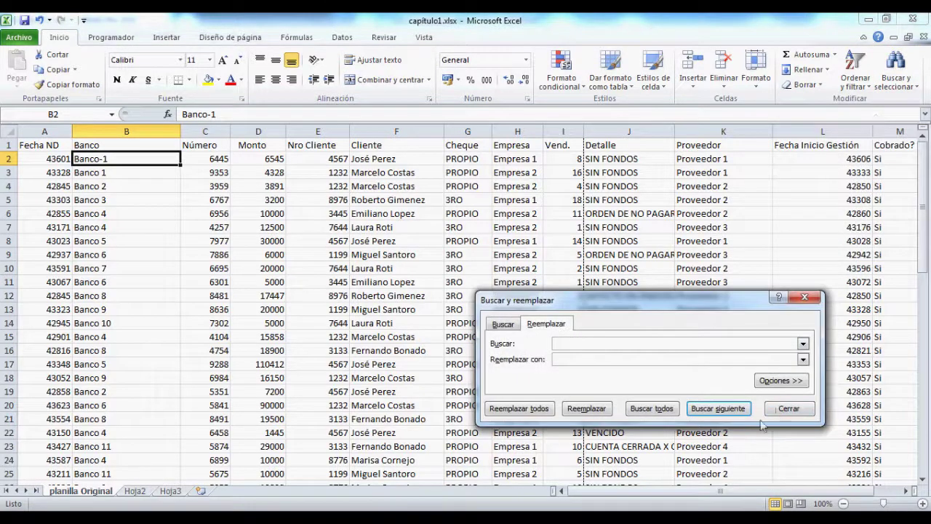
left_click(790, 409)
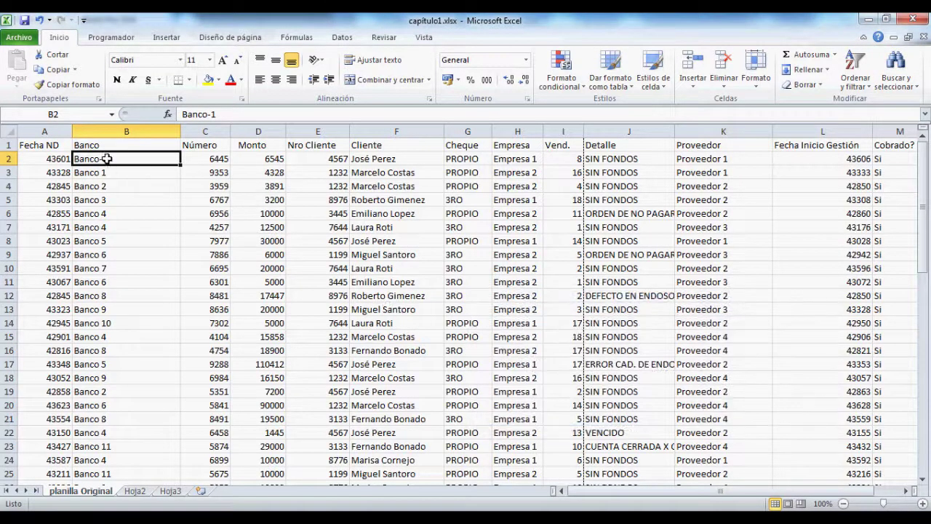
scroll(128, 168, "down", 6)
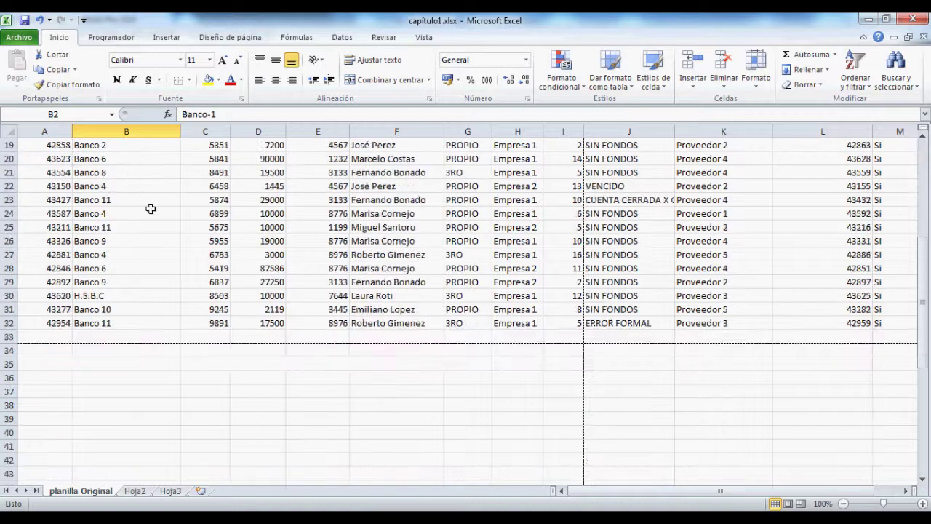
scroll(151, 209, "up", 6)
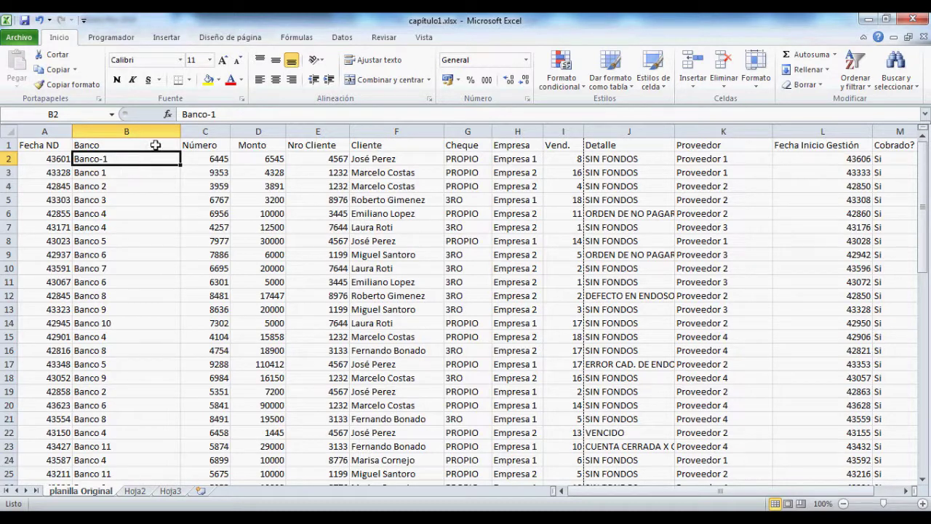
Step: Replace every '-' with Reemplazar todos so B2 reads Banco 1, then recheck B2
left_click(913, 92)
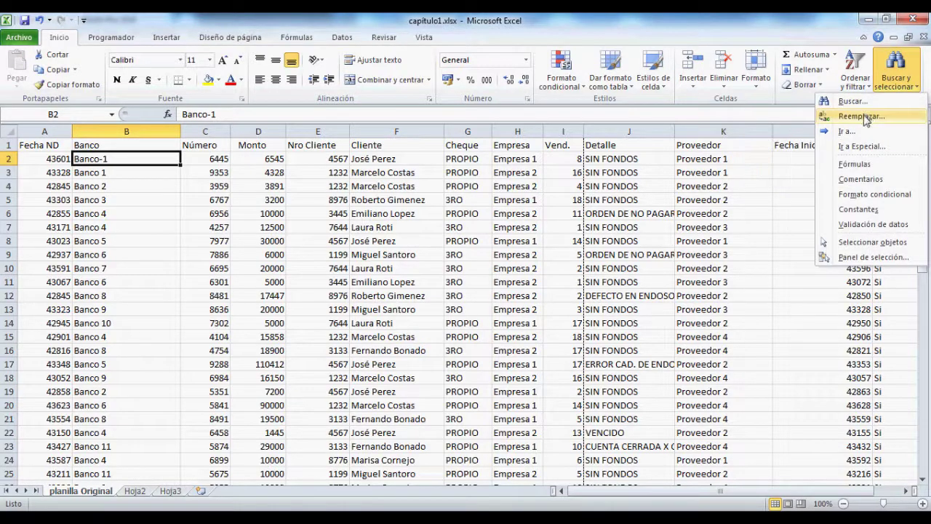
left_click(868, 114)
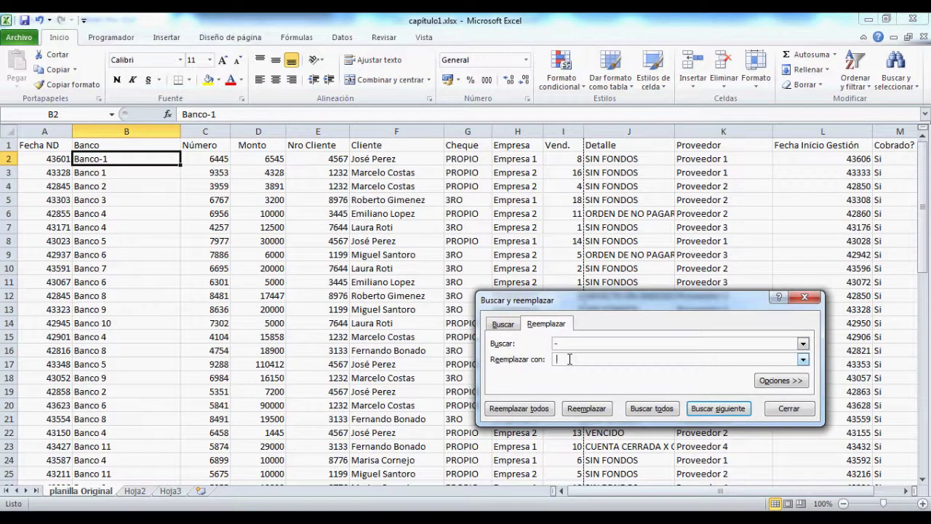
left_click(542, 409)
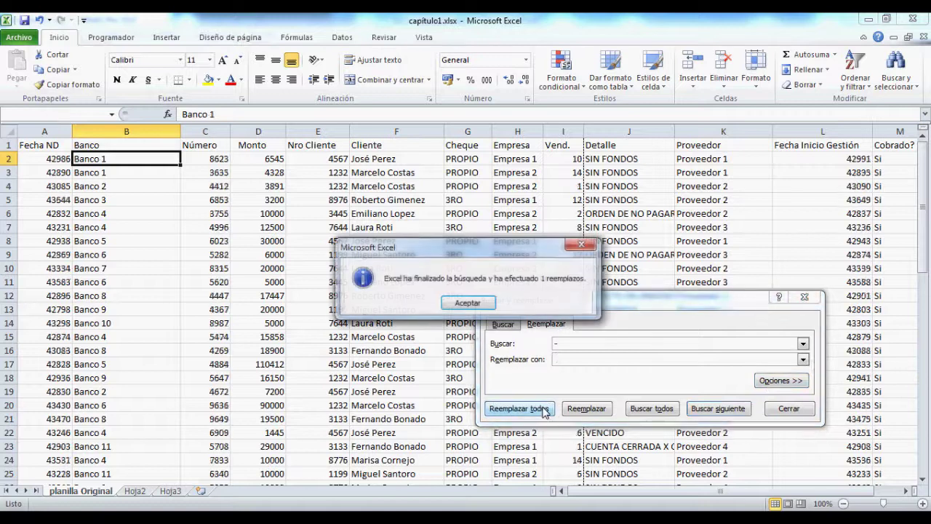
left_click(492, 306)
left_click(805, 297)
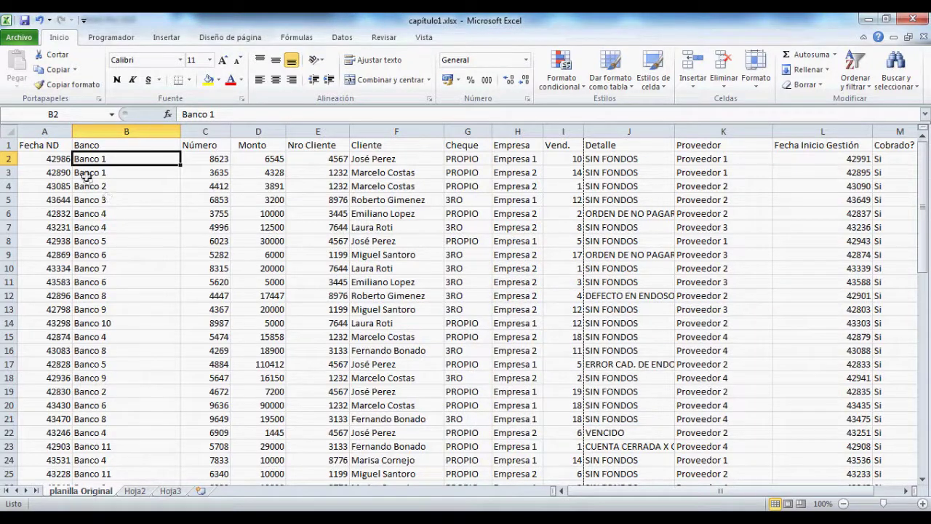
key("F2")
key("Left")
key("Left")
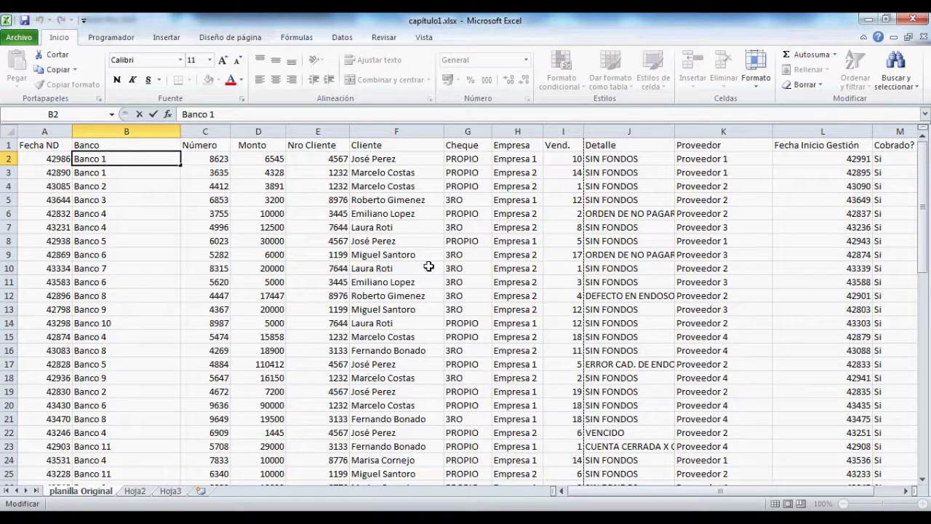
key("Return")
key("Up")
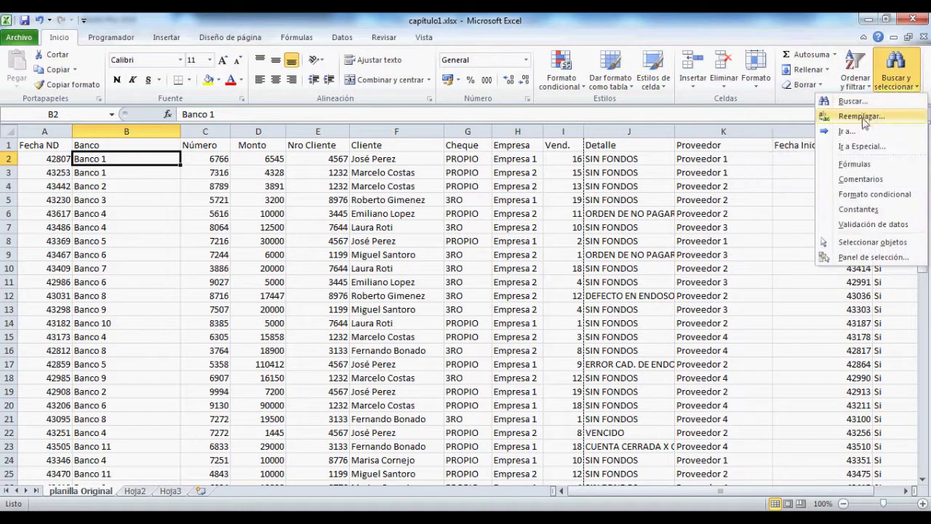
Step: Open and close the Buscar y reemplazar dialog, then scroll down the sheet
left_click(861, 117)
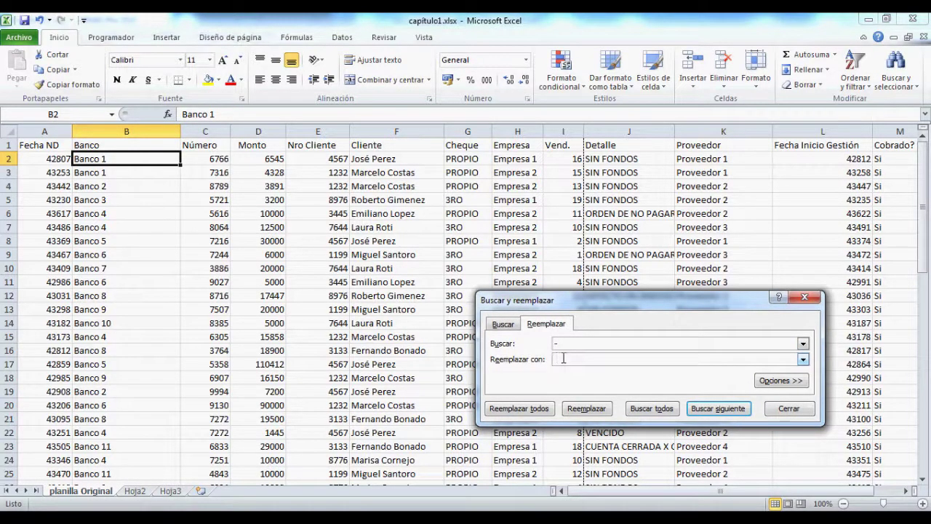
left_click(805, 299)
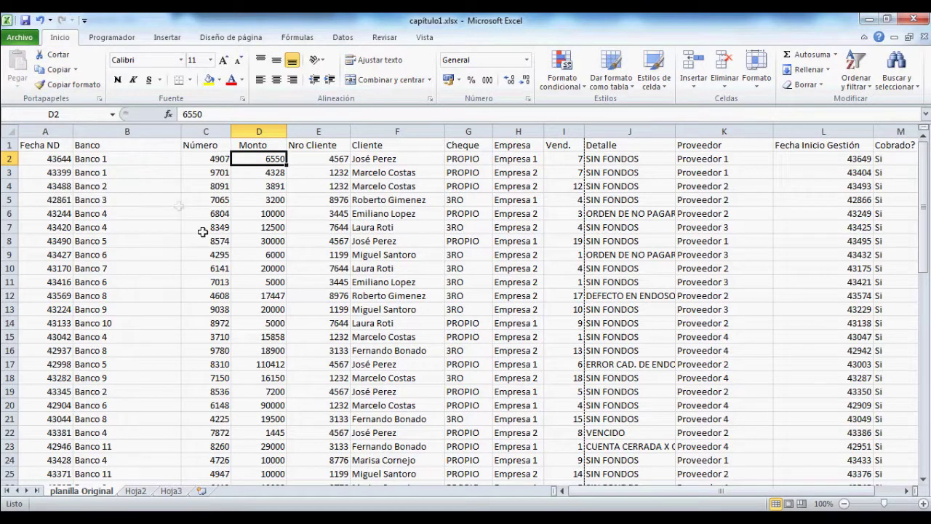
scroll(204, 233, "down", 8)
Step: Enter esteban in cell B37
left_click(111, 310)
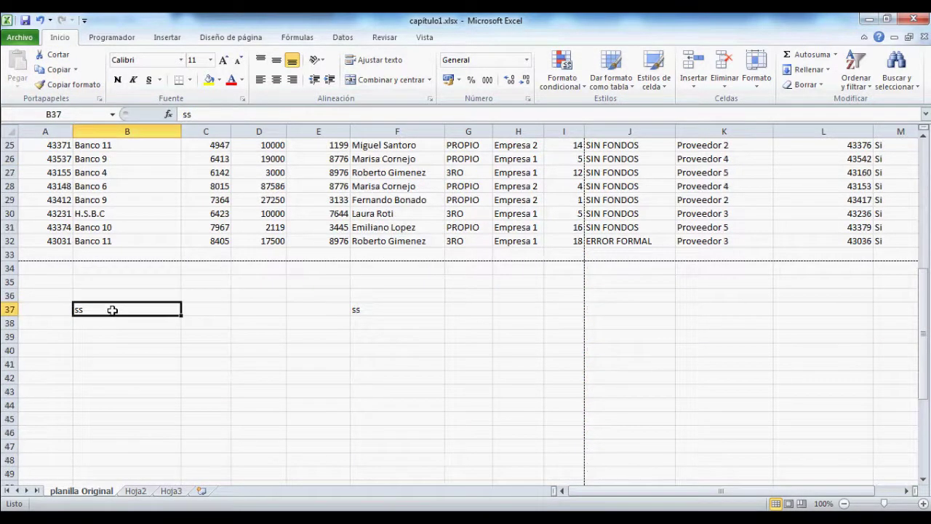
type("ese")
key("BackSpace")
type("teban")
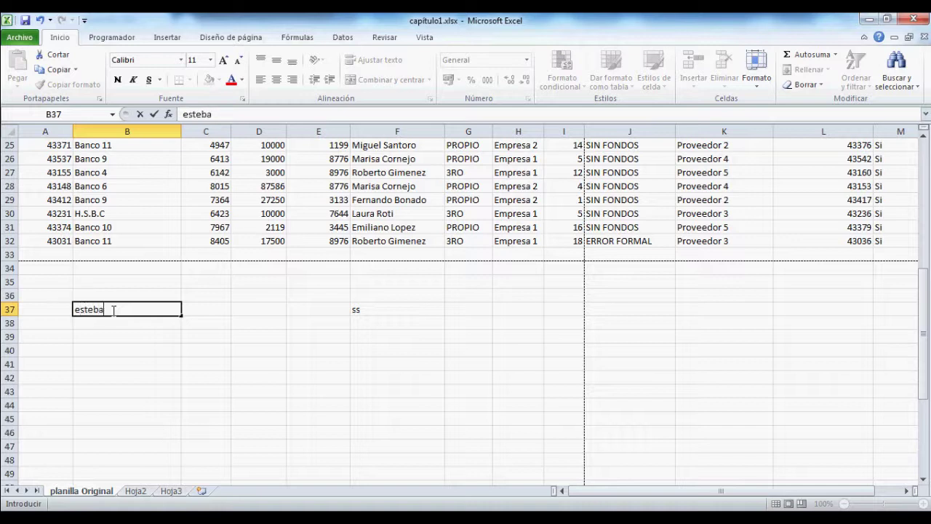
key("Return")
Step: Clear F37 and copy B37
key("Up")
key("Right")
key("Right")
key("Right")
key("Right")
key("Delete")
key("Left")
key("Left")
key("Left")
key("Left")
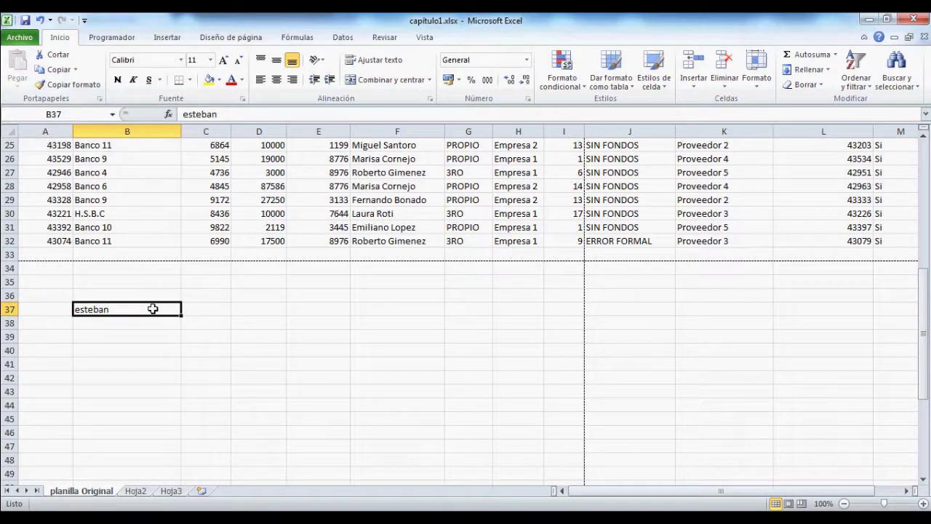
key("ctrl+c")
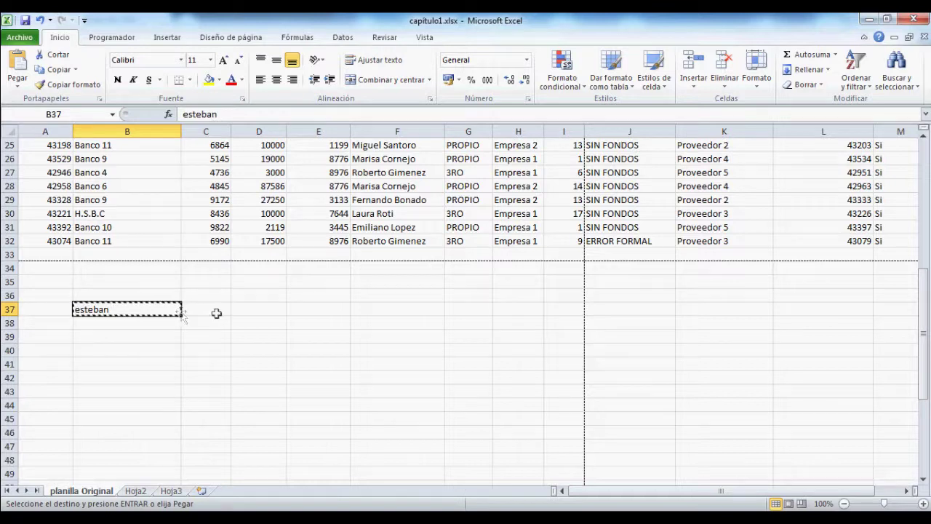
Step: Paste esteban from B37 into F37
left_click(398, 308)
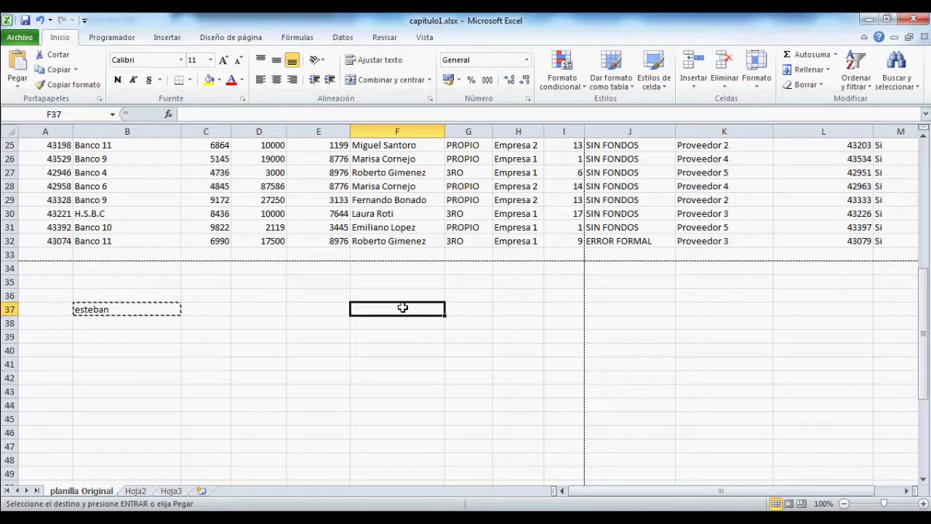
key("ctrl+v")
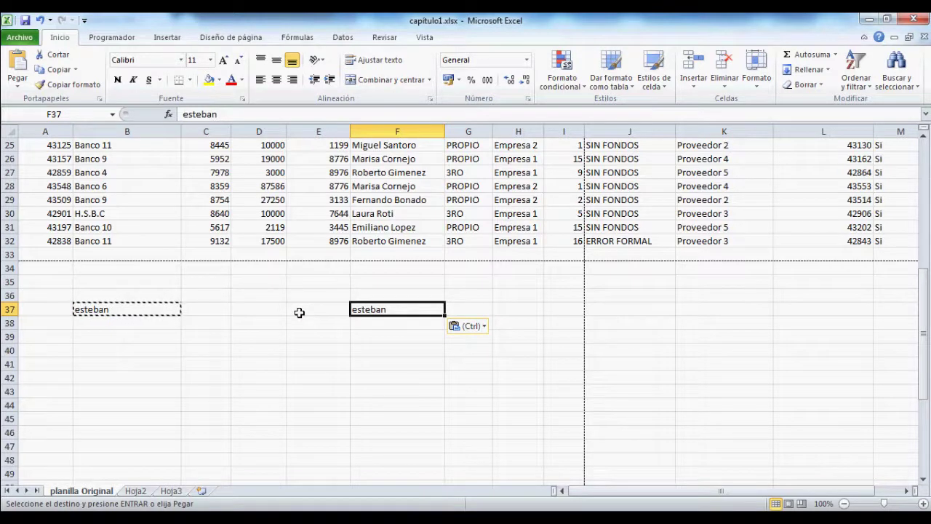
Step: Toggle F37's paste options tag, then expand the Pegar dropdown
left_click(480, 329)
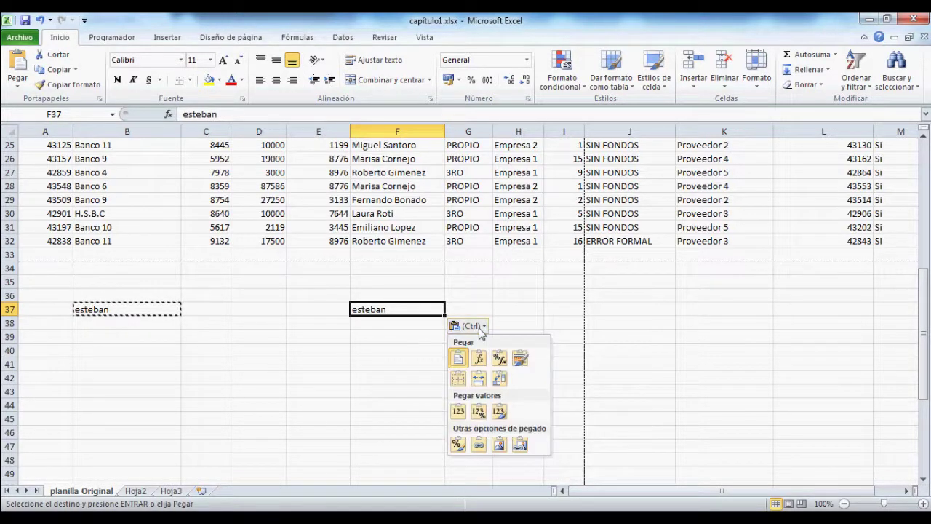
left_click(480, 329)
left_click(18, 86)
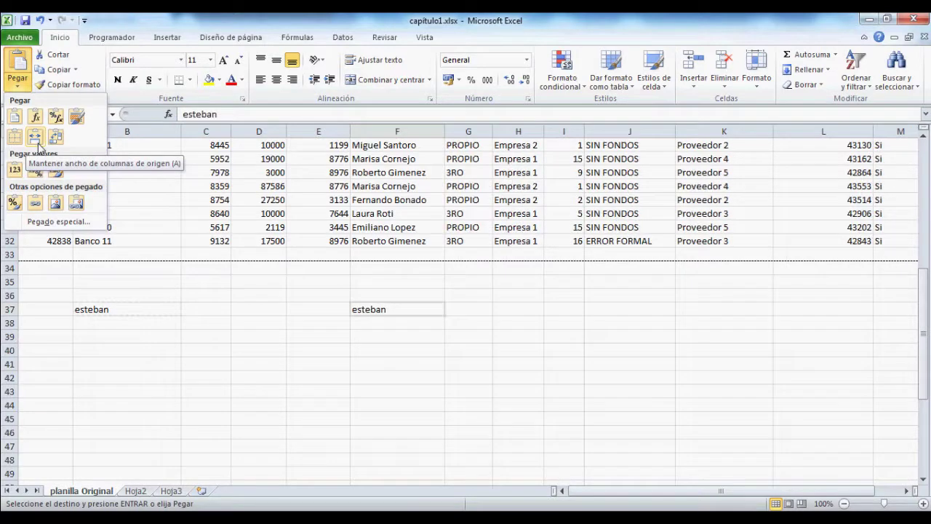
Step: Paste B37 into F37 as a link (=$B$37) and cancel copy mode
left_click(35, 208)
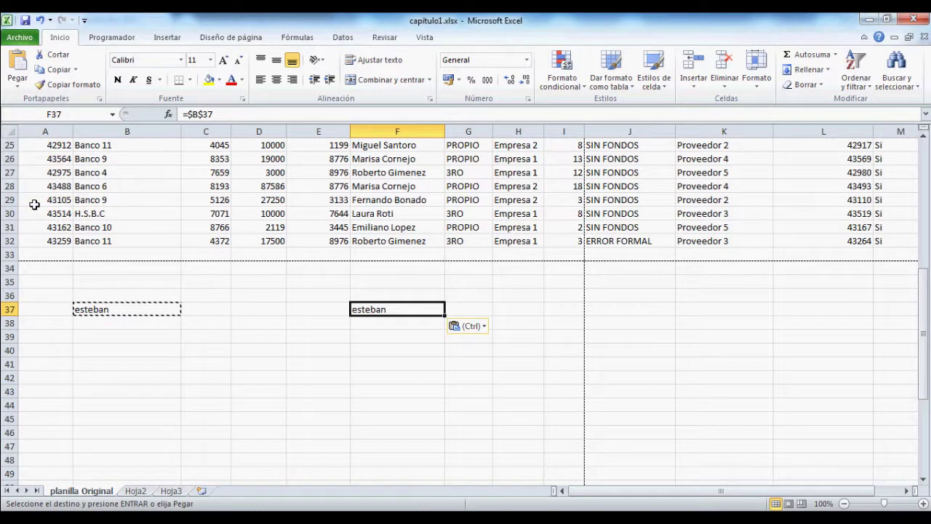
left_click(473, 326)
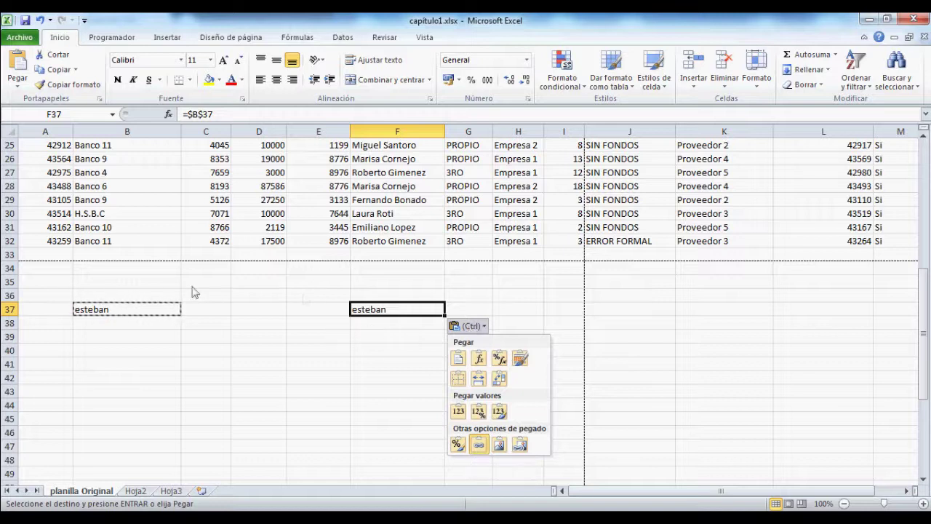
left_click(473, 326)
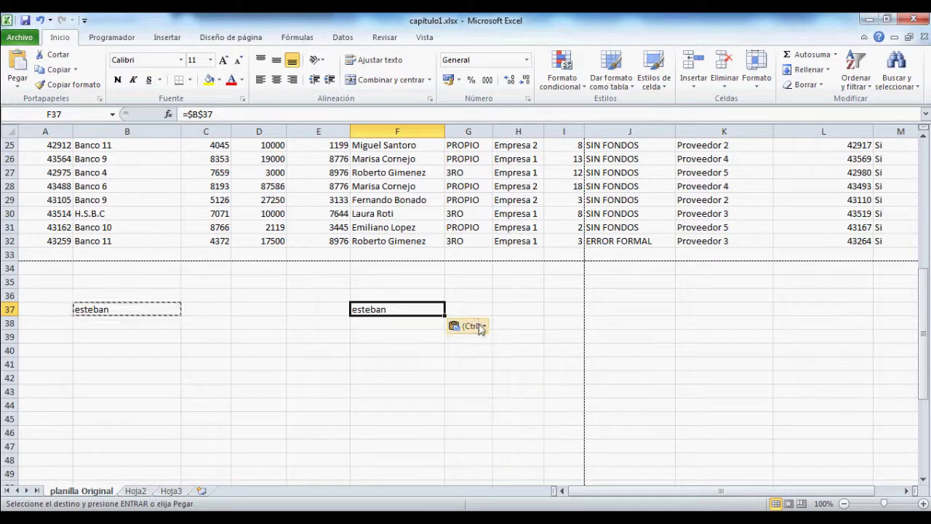
key("Escape")
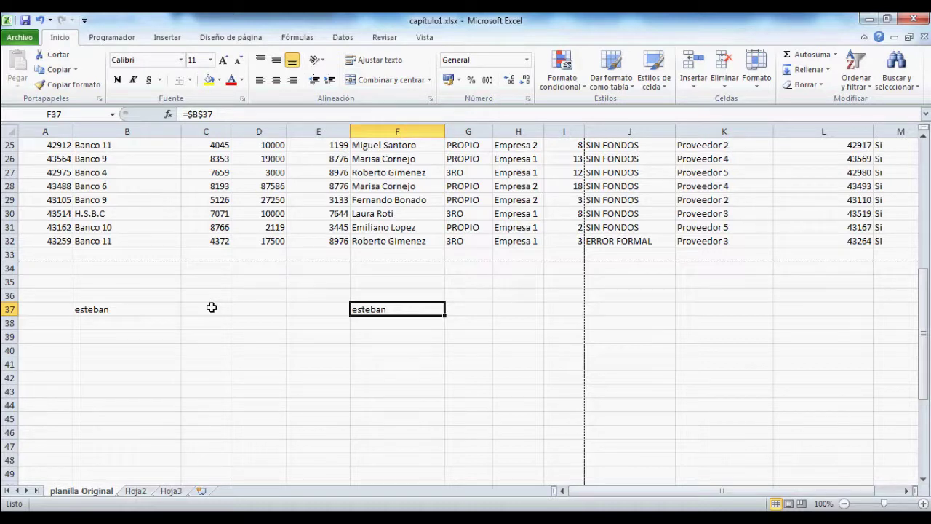
Step: Type este in B37 to see F37 update, then clear F37 and B37
key("Left")
key("Left")
key("Left")
key("Left")
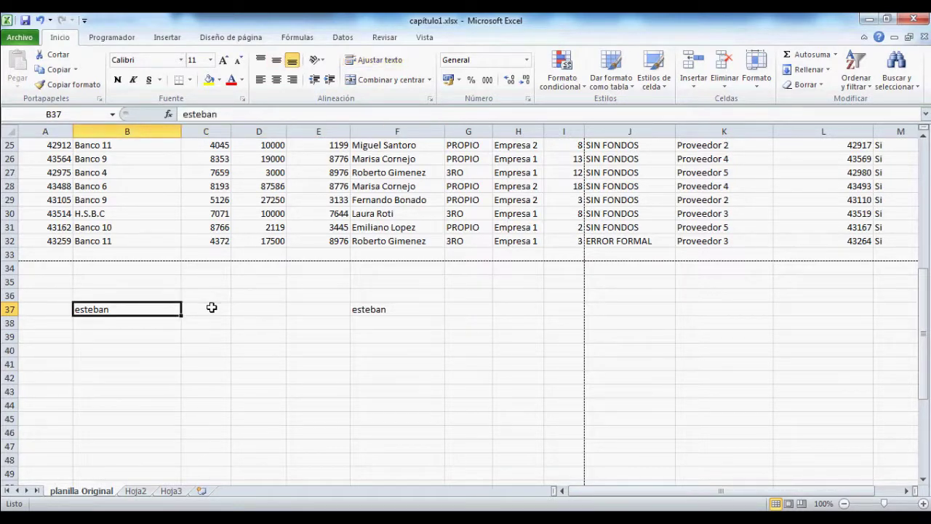
type("este")
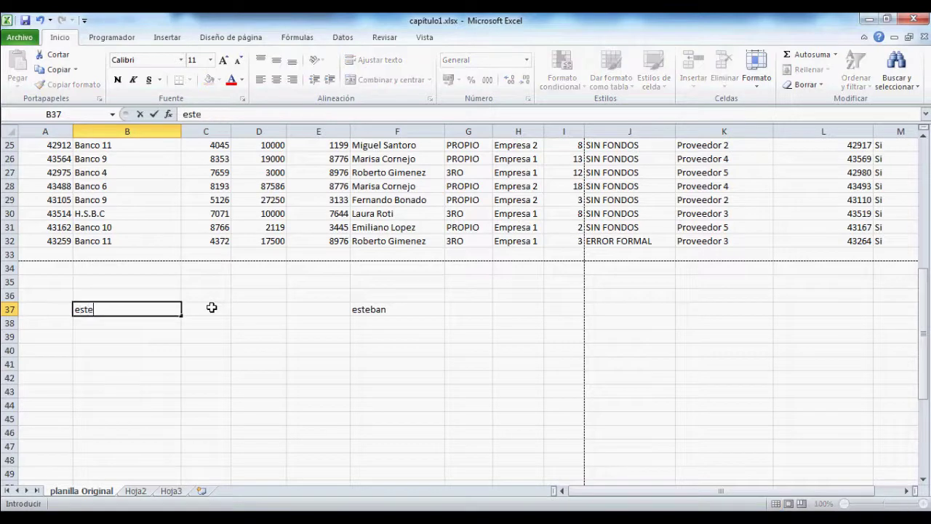
key("Return")
left_click(211, 308)
key("Right")
key("Right")
key("Right")
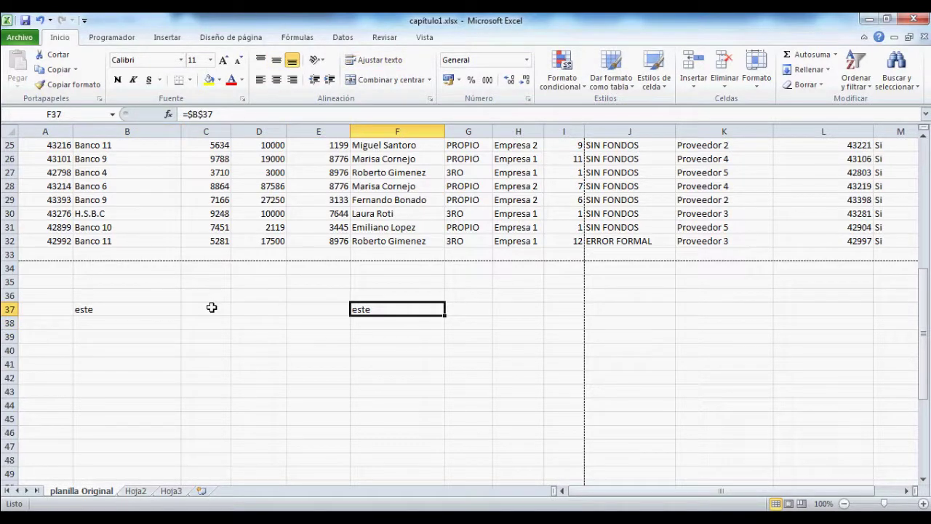
key("Delete")
key("Left")
key("Left")
key("Left")
key("Left")
key("Delete")
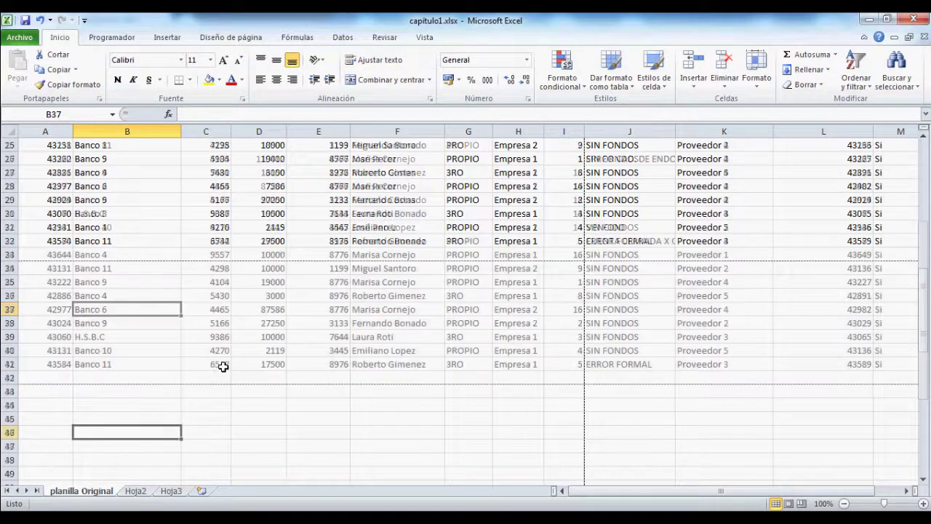
Step: Copy A1:M32 from planilla Original, paste it at Hoja2 A1, and save
scroll(224, 366, "up", 8)
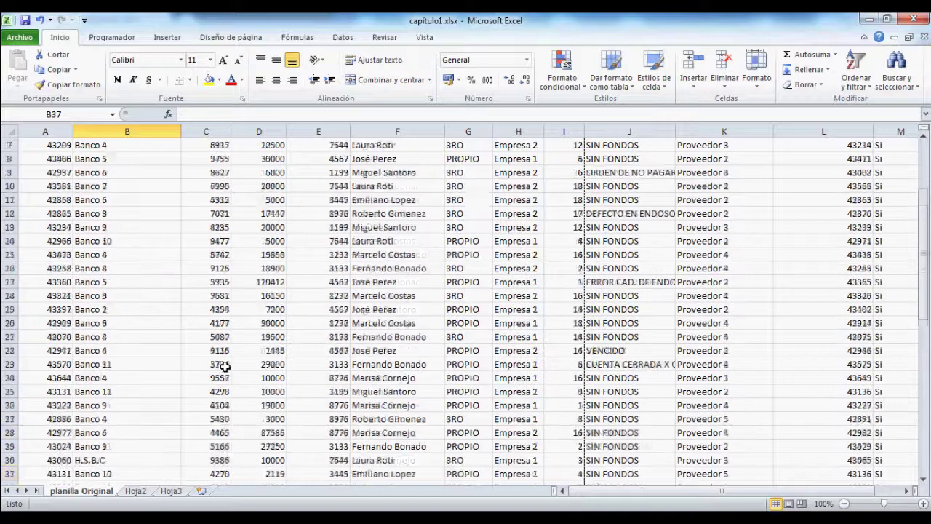
left_click(55, 148)
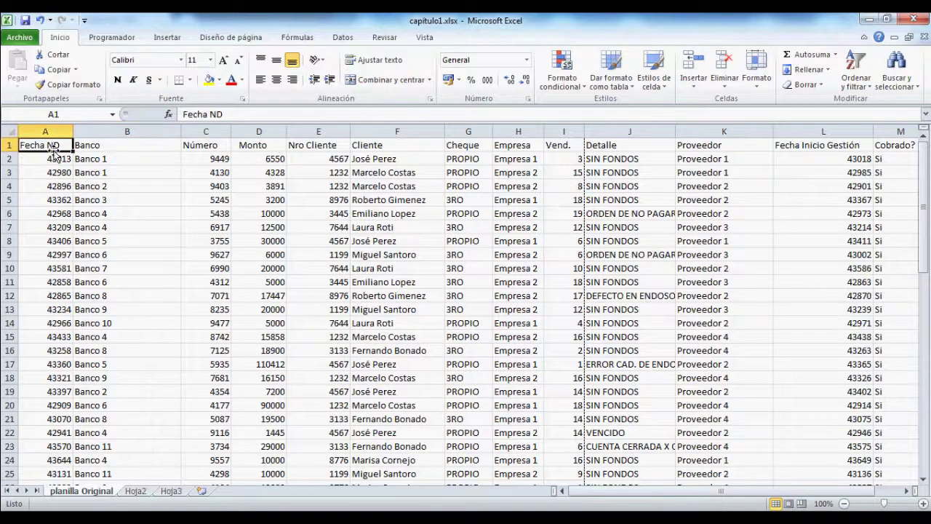
key("ctrl+shift+End")
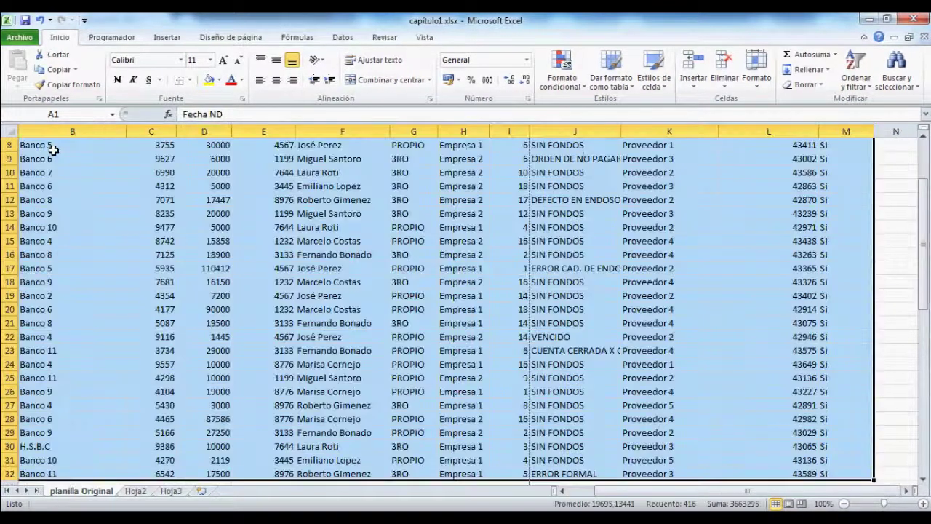
key("ctrl+c")
left_click(136, 491)
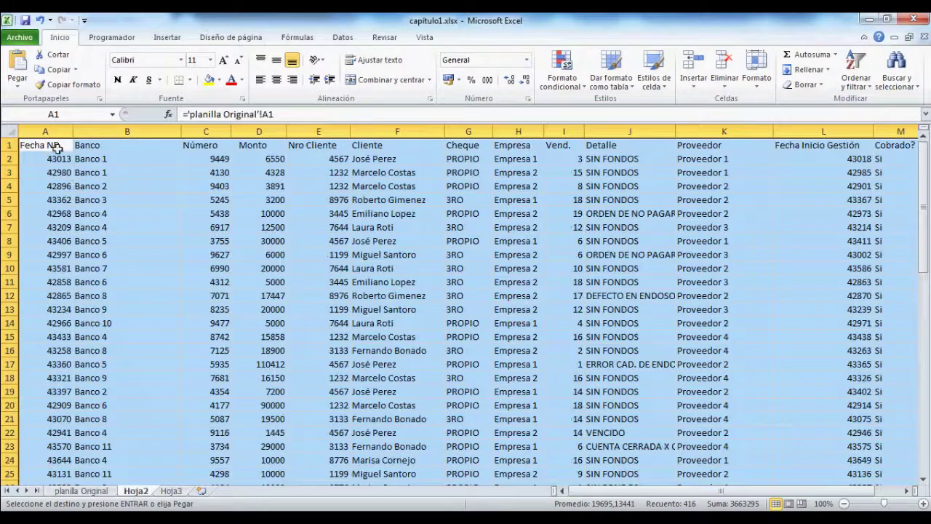
left_click(45, 144)
key("ctrl+v")
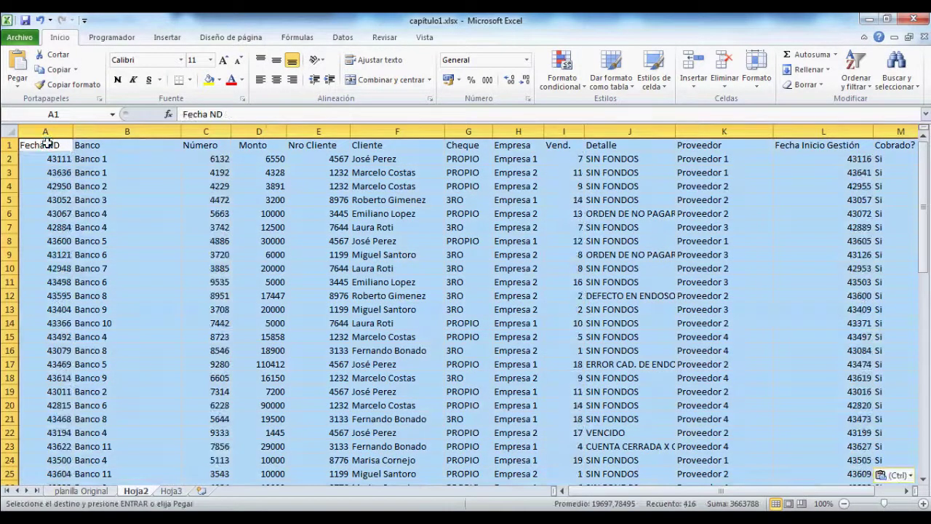
left_click(26, 21)
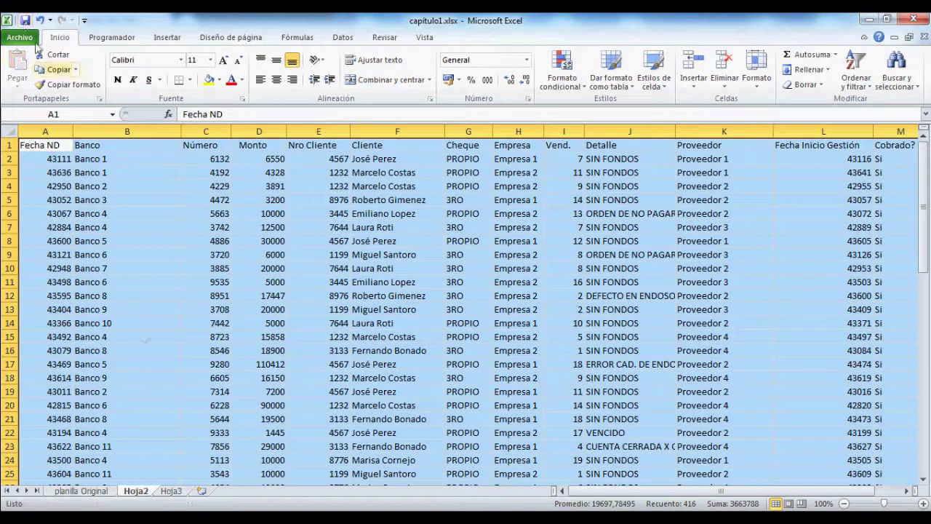
Step: Type 333 in planilla Original's D2, compare with Hoja2, then revert D2 to 6550
left_click(102, 492)
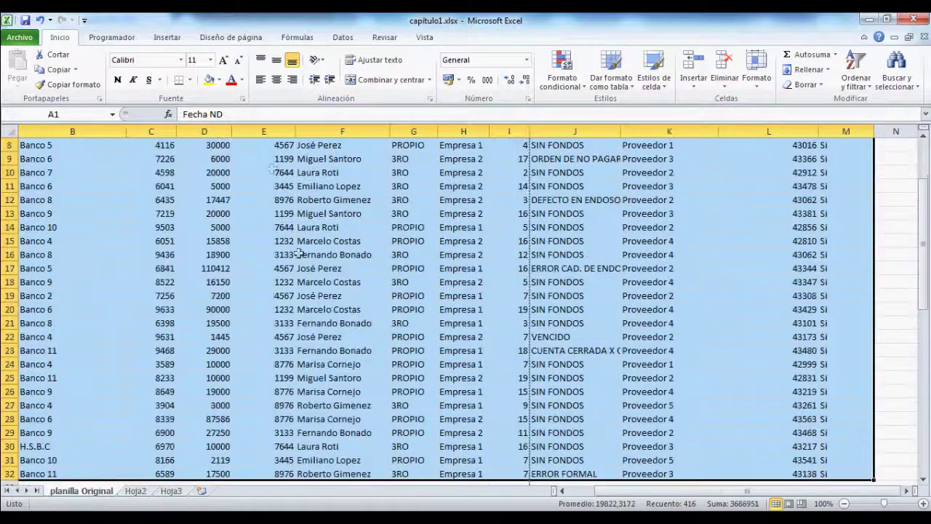
left_click(213, 160)
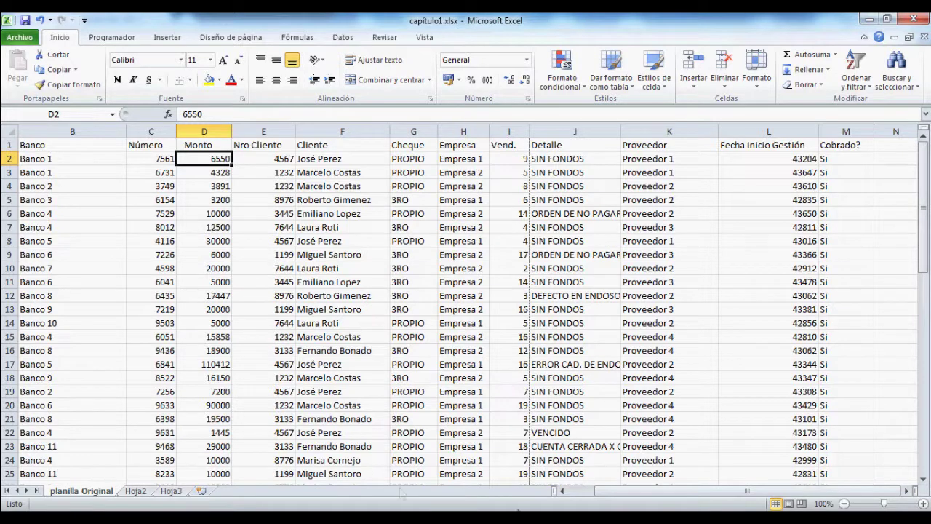
left_click_drag(607, 497, 582, 498)
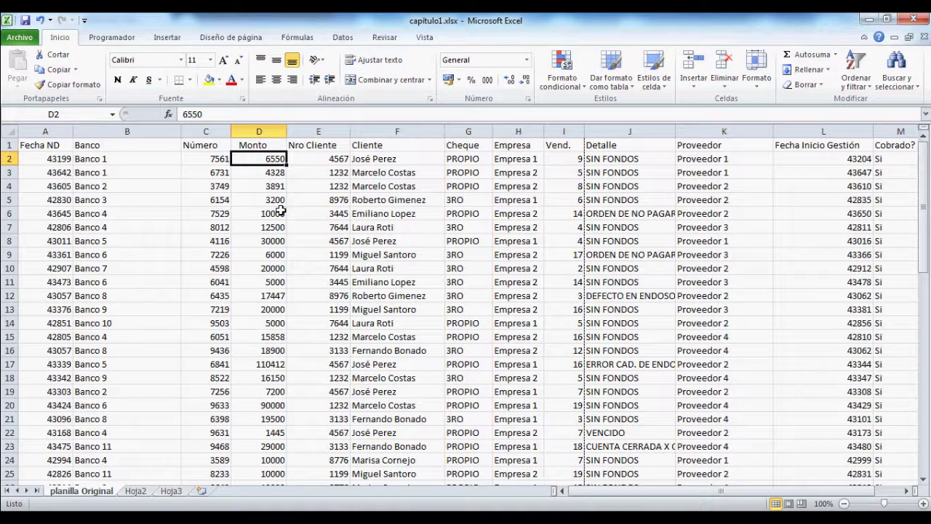
type("333")
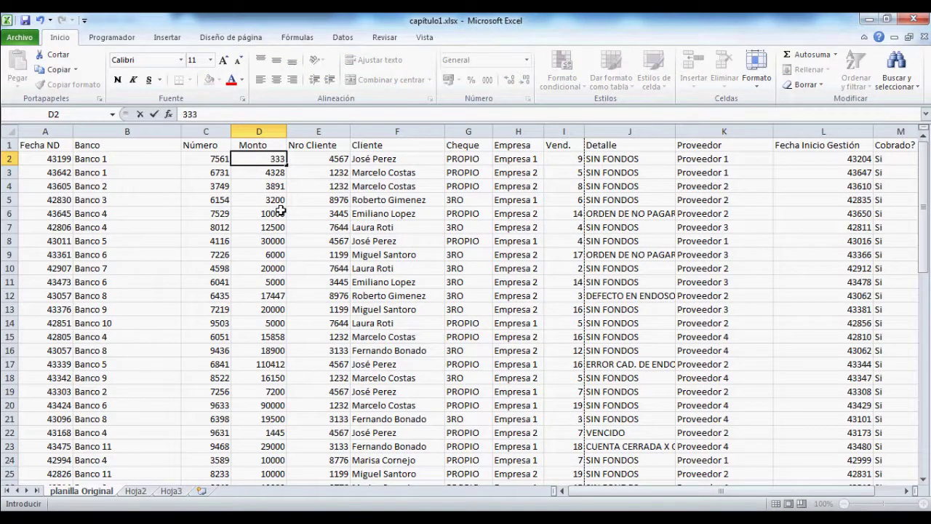
left_click(137, 491)
left_click(258, 157)
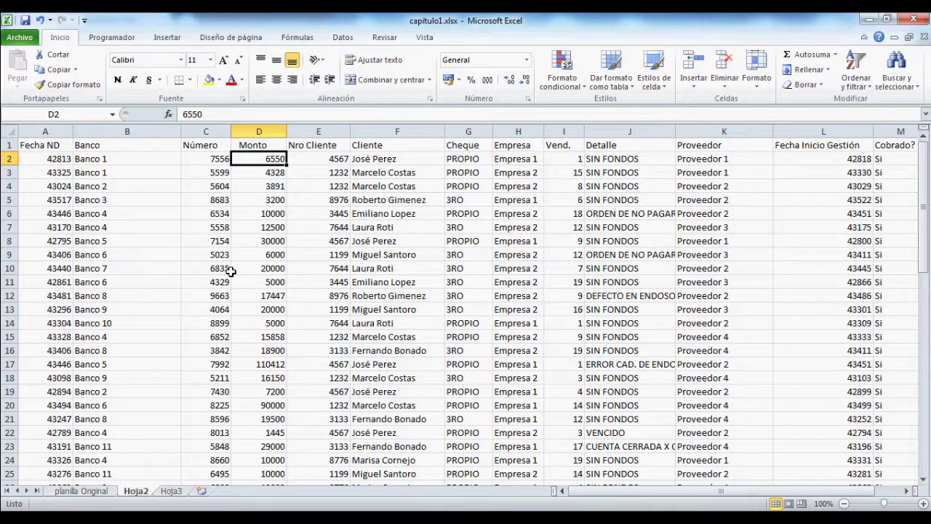
left_click(99, 492)
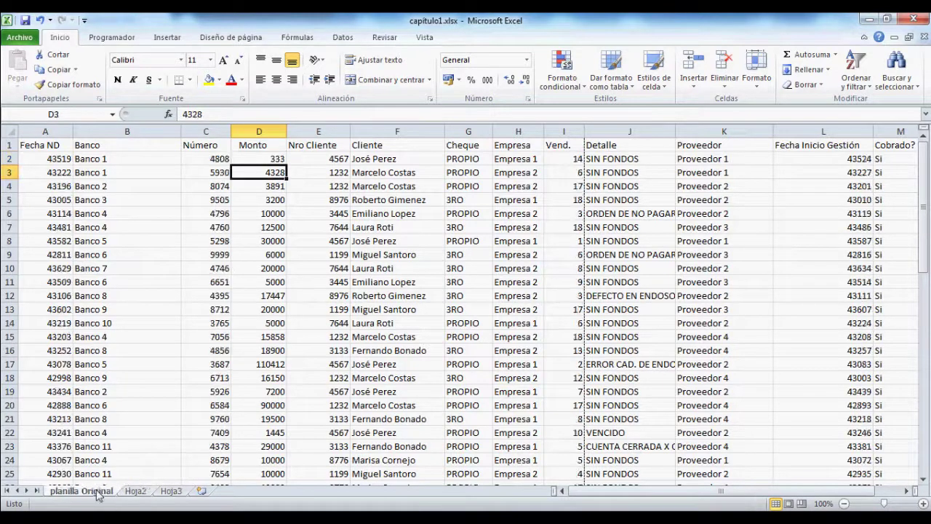
left_click(259, 160)
key("F9")
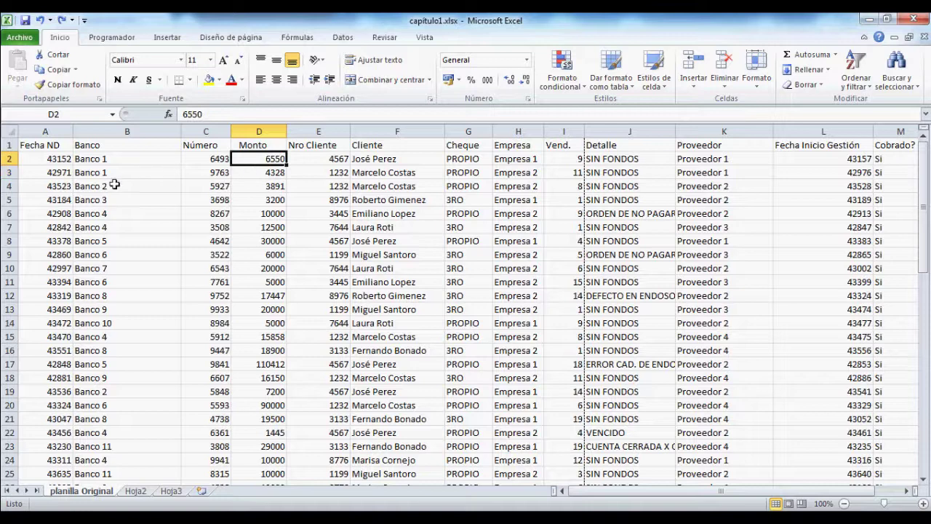
left_click(44, 146)
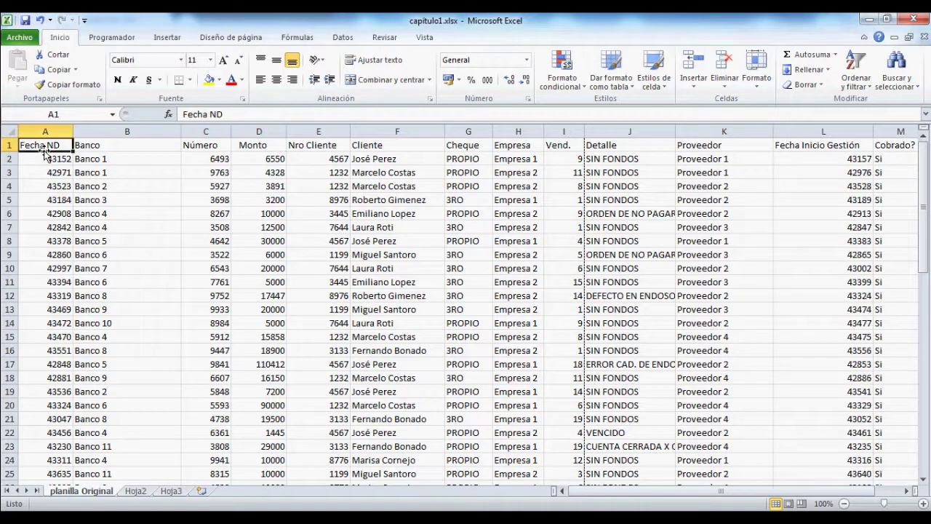
Step: Copy A1:M32 again, paste at Hoja2 A1, and try Pegar vínculo, dismissing the warning
key("ctrl+shift+End")
key("ctrl+c")
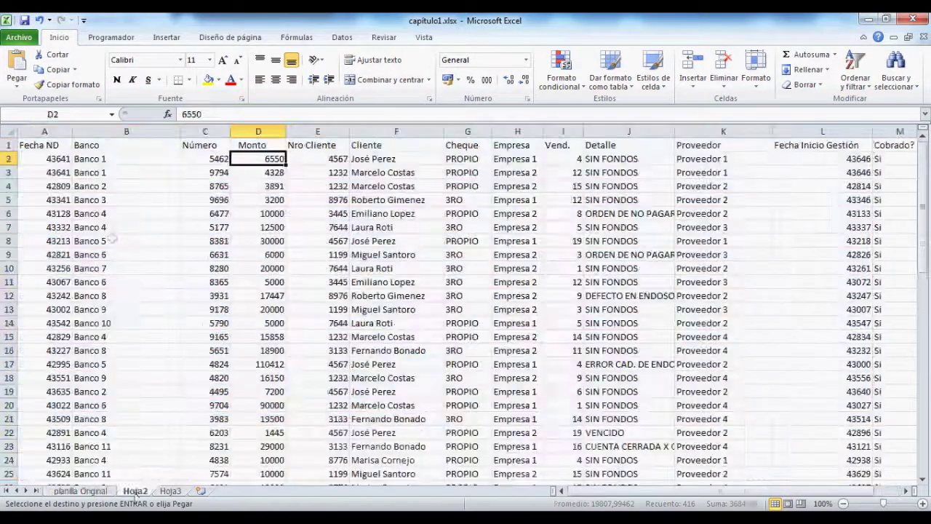
left_click(135, 491)
left_click(46, 145)
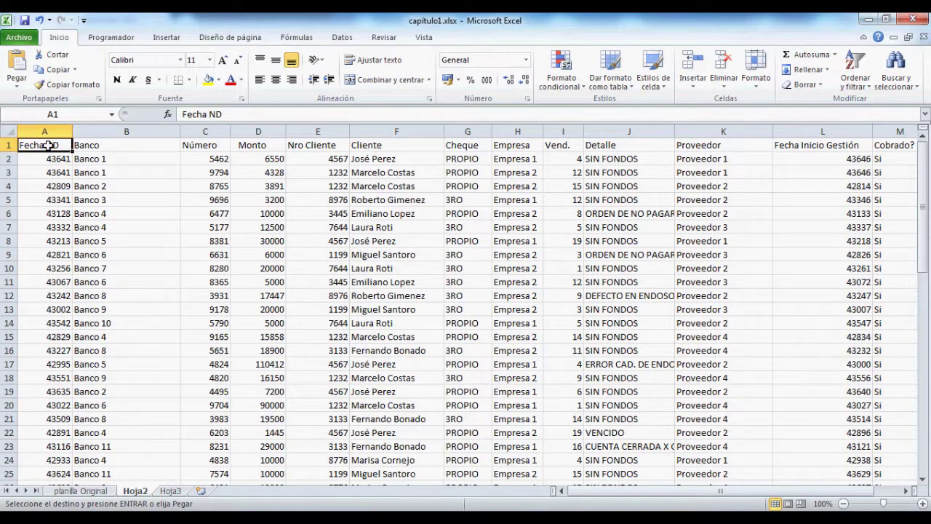
key("ctrl+v")
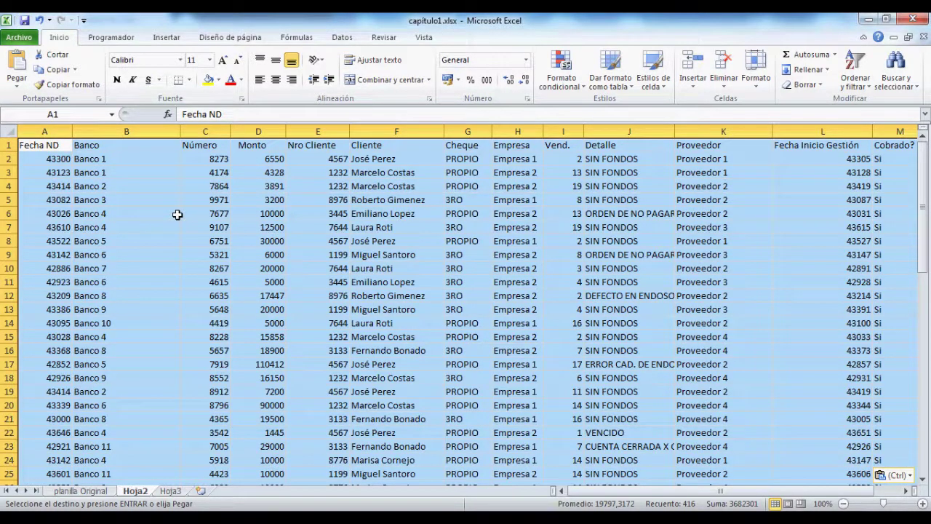
left_click(17, 86)
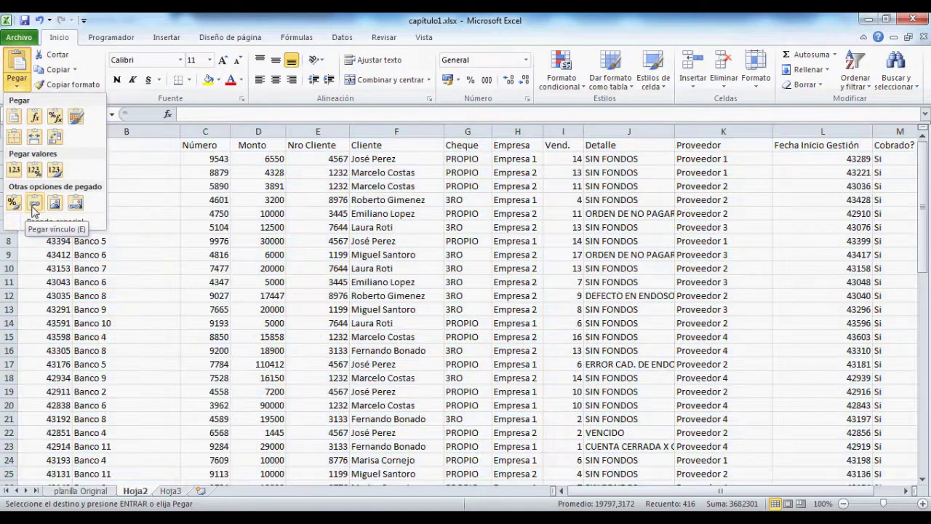
left_click(34, 205)
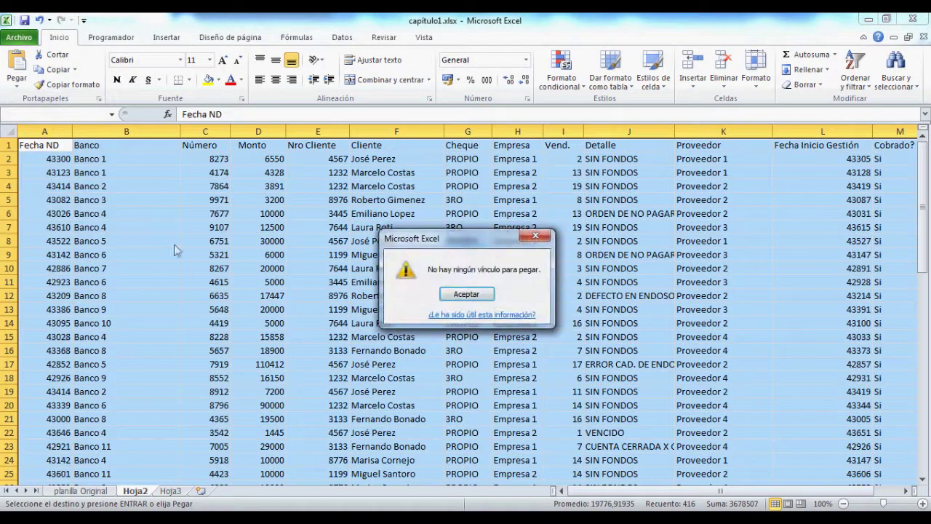
left_click(466, 294)
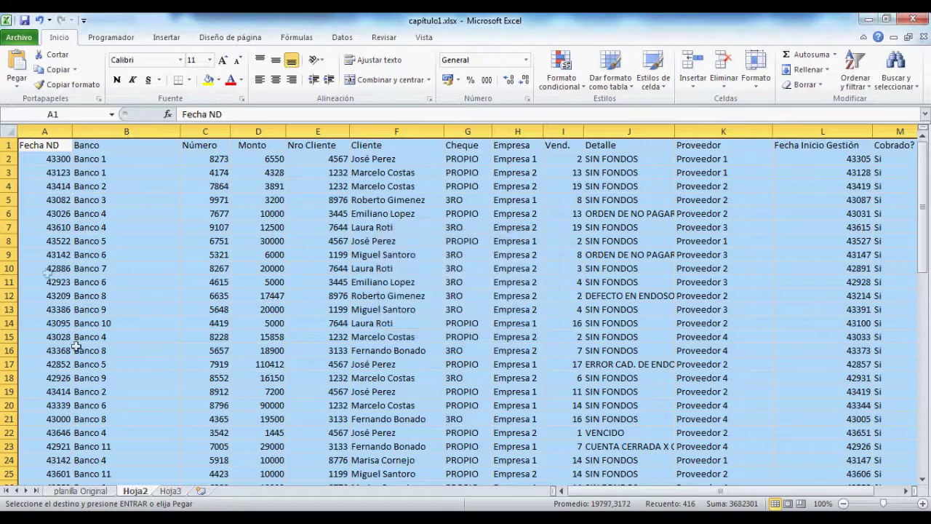
left_click(81, 491)
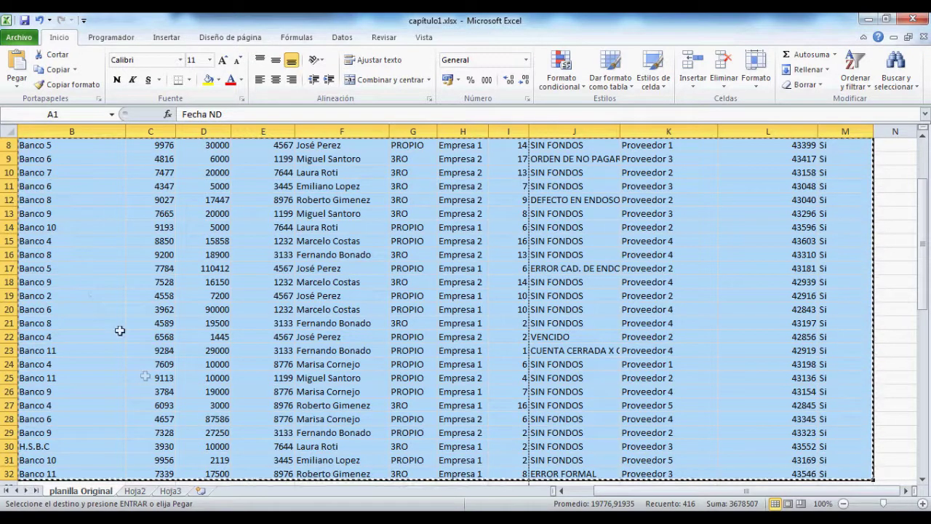
Step: Paste the copied table at Hoja2 A1 as links with Pegar vínculo
left_click(135, 492)
left_click(38, 147)
key("ctrl+v")
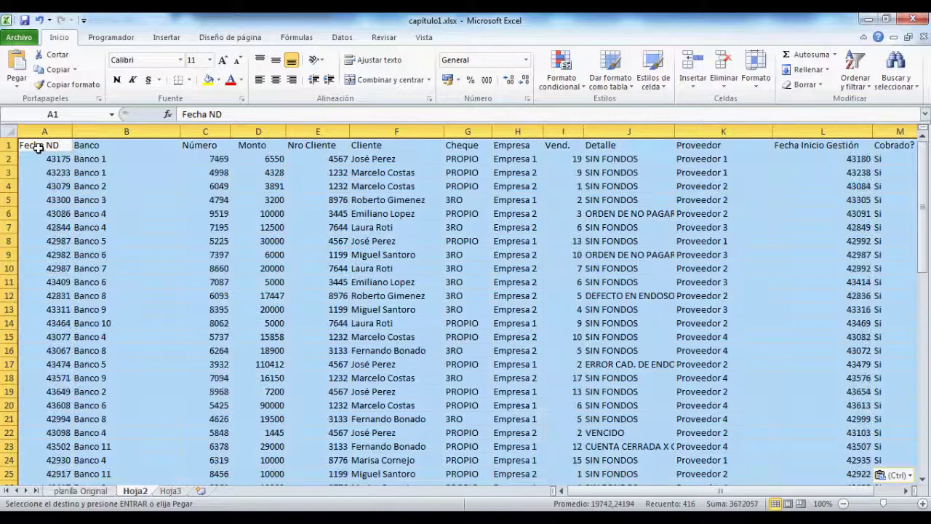
left_click(20, 84)
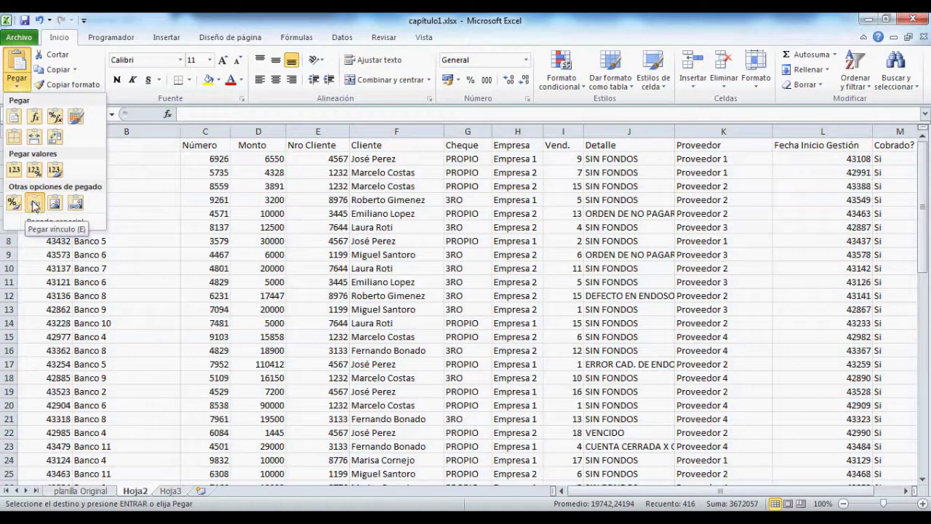
left_click(34, 205)
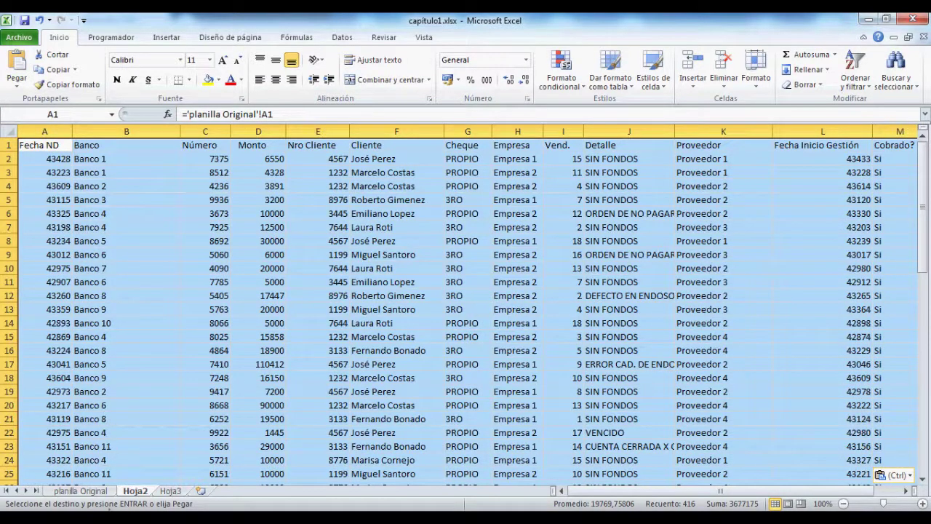
left_click(93, 492)
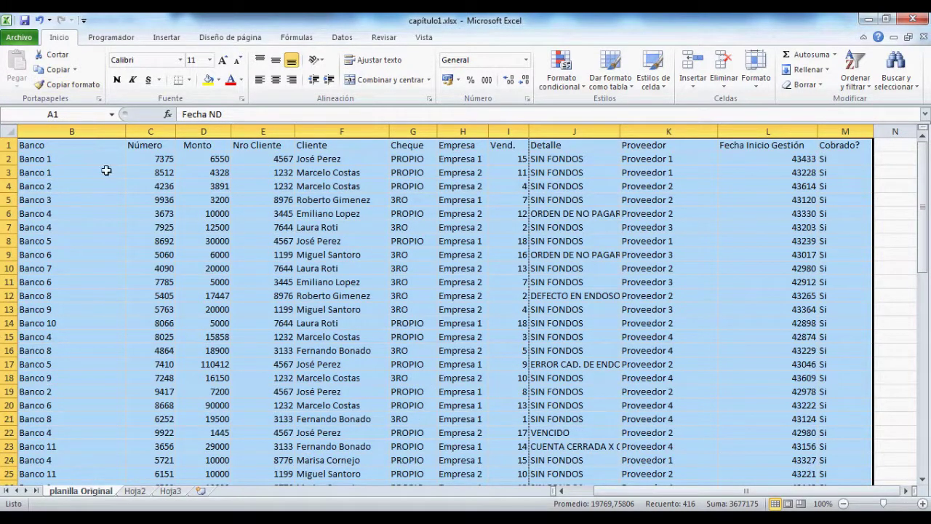
Step: Set D2 to 1111, check the linked value on Hoja2, then undo the edit
left_click(197, 162)
type("11")
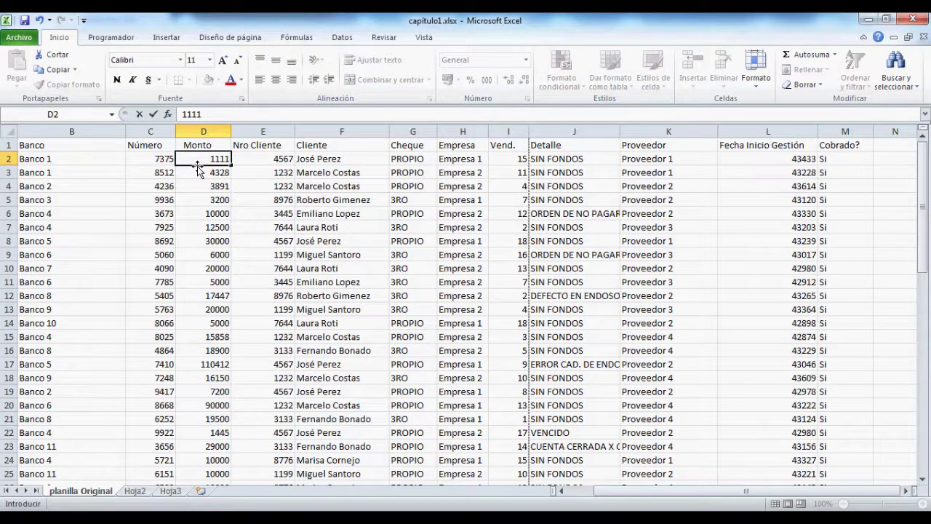
type("11")
key("Return")
left_click(137, 491)
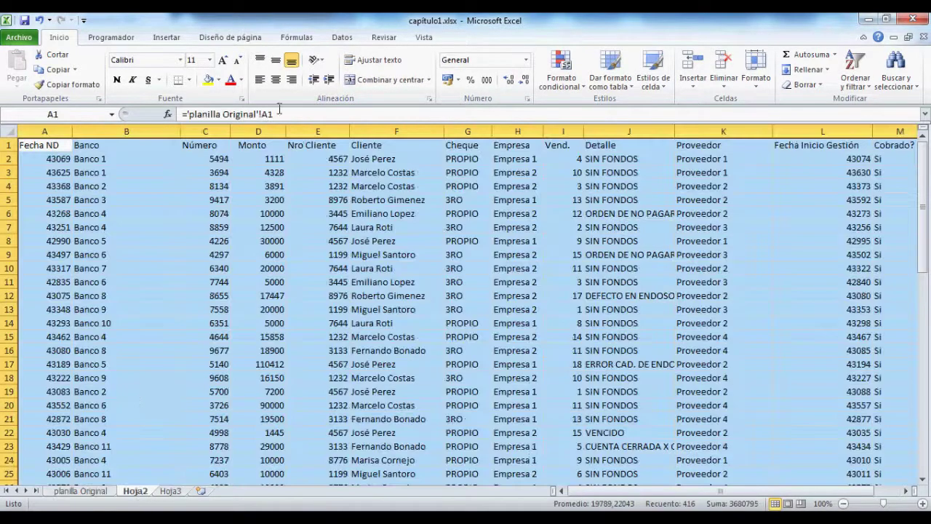
left_click(253, 157)
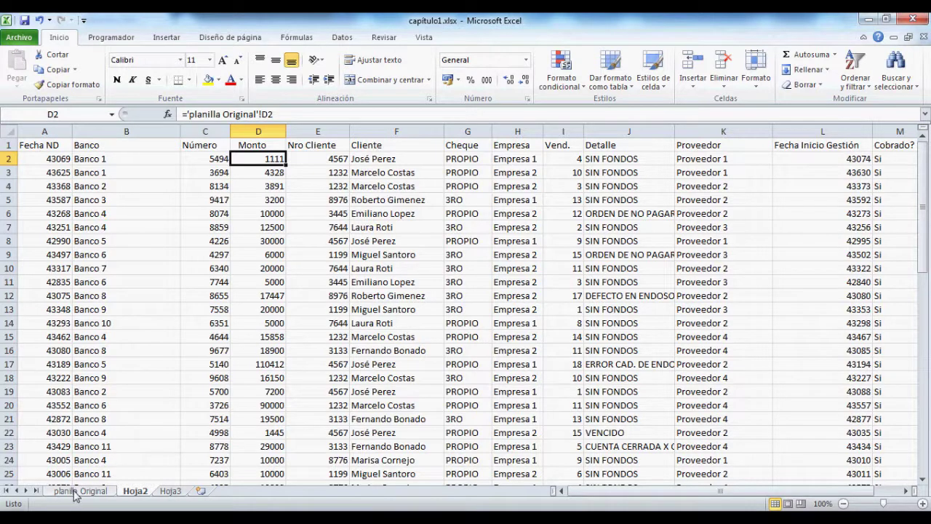
left_click(74, 492)
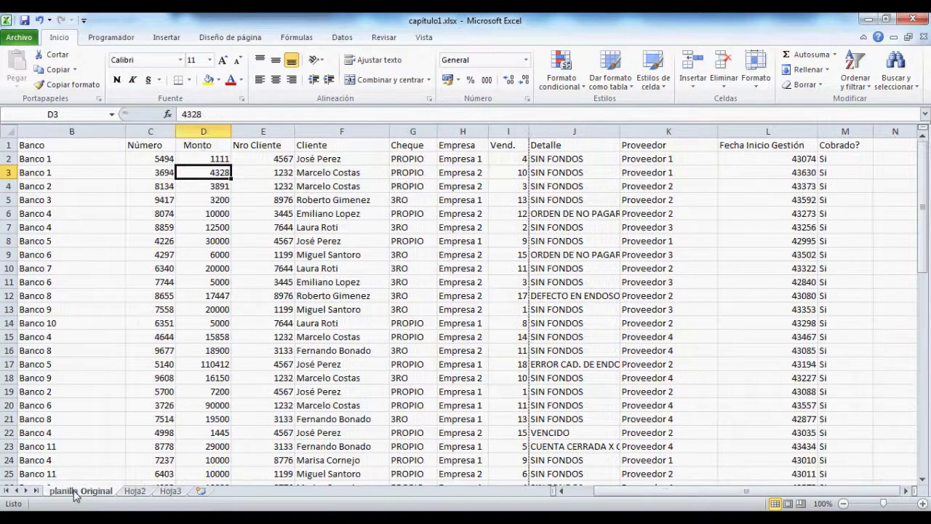
left_click(213, 159)
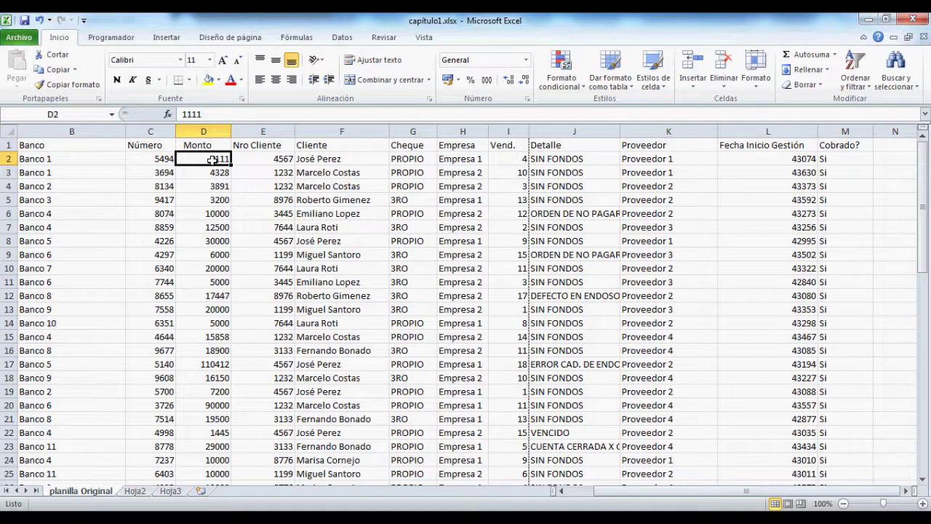
key("ctrl+z")
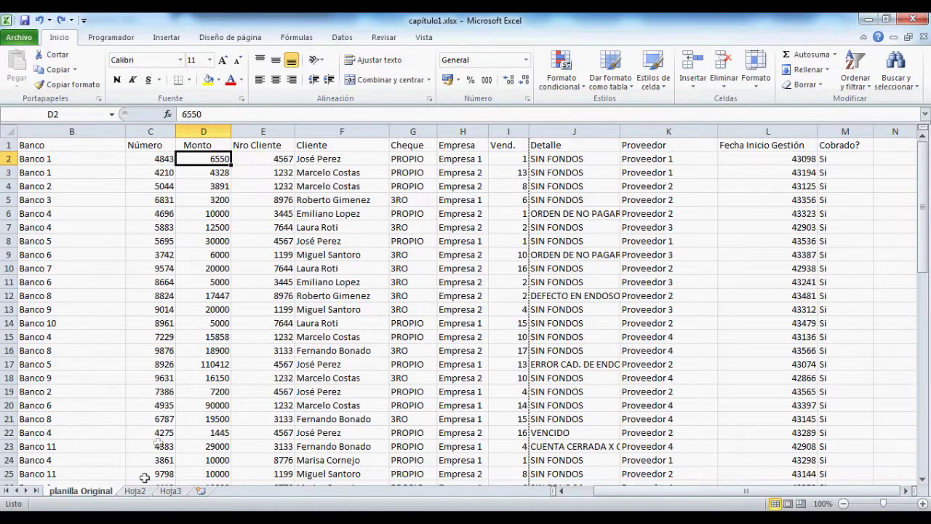
Step: Clear every cell on Hoja2, then return to planilla Original and select B1
left_click(137, 491)
key("ctrl+a")
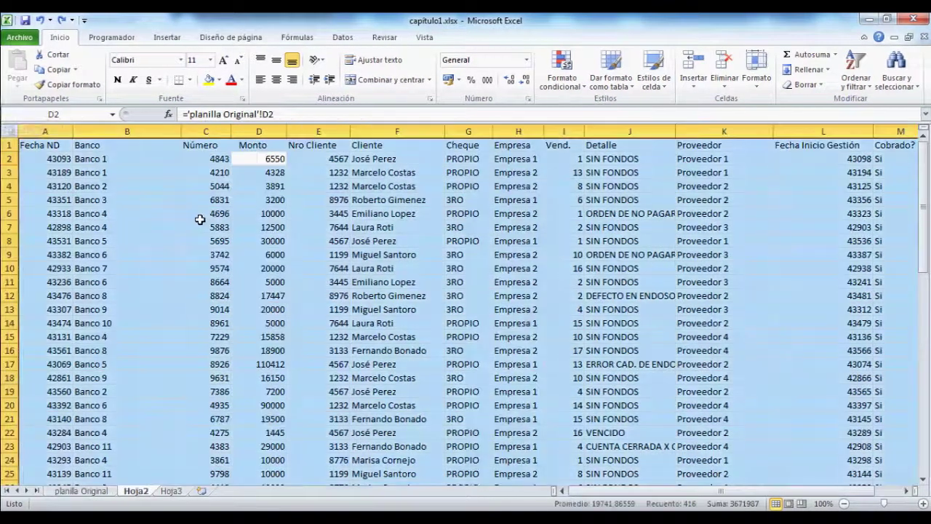
key("Delete")
left_click(153, 310)
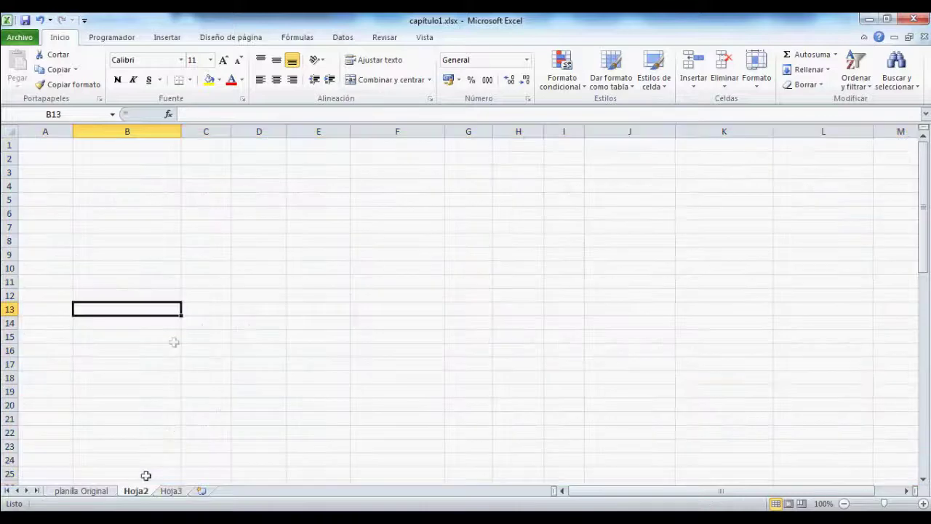
left_click(81, 491)
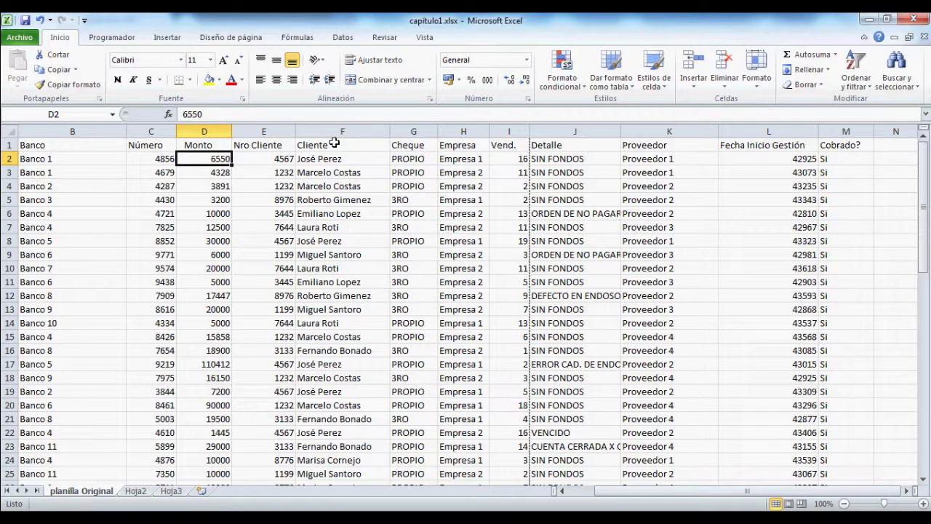
left_click(56, 145)
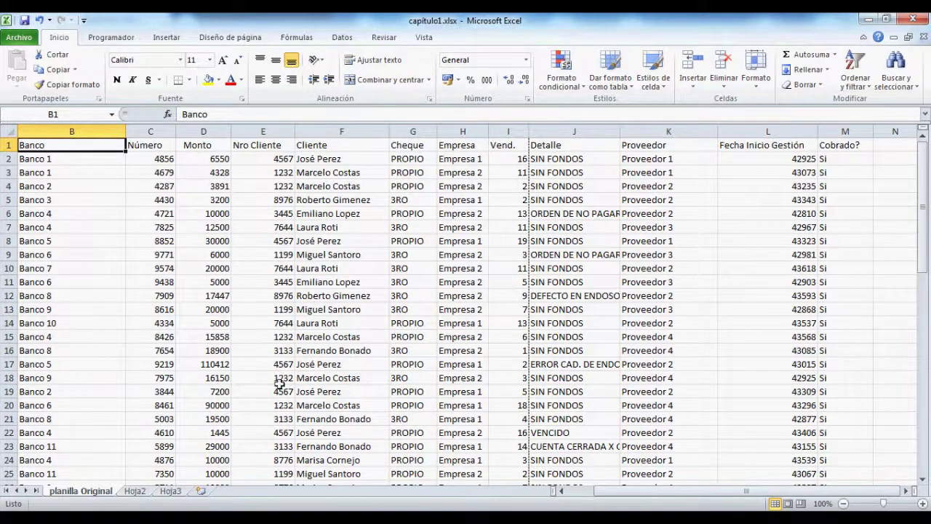
Step: Copy the whole planilla Original table and paste it into Hoja2 at A1
key("ctrl+shift+End")
key("ctrl+c")
left_click(135, 490)
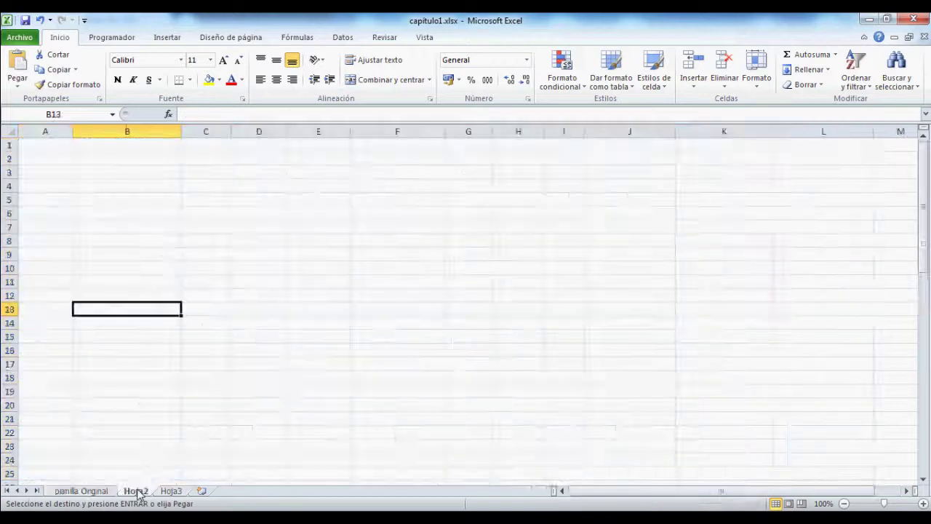
left_click(42, 143)
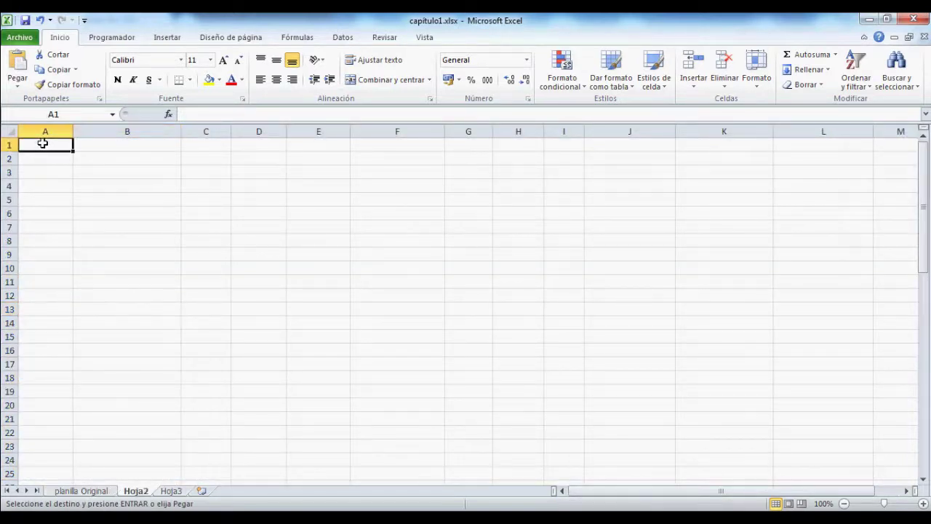
key("ctrl+v")
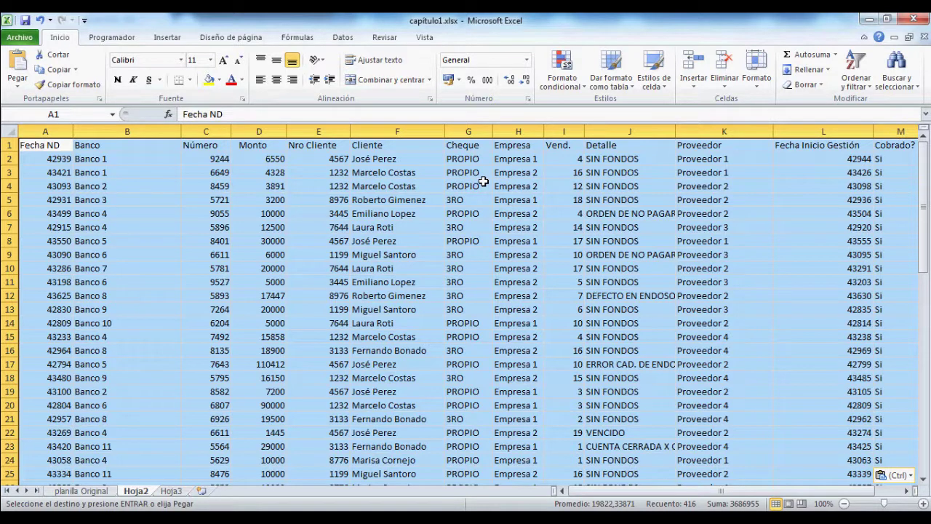
Step: Apply the Mantener ancho de columnas de origen paste option to the pasted table
left_click(93, 492)
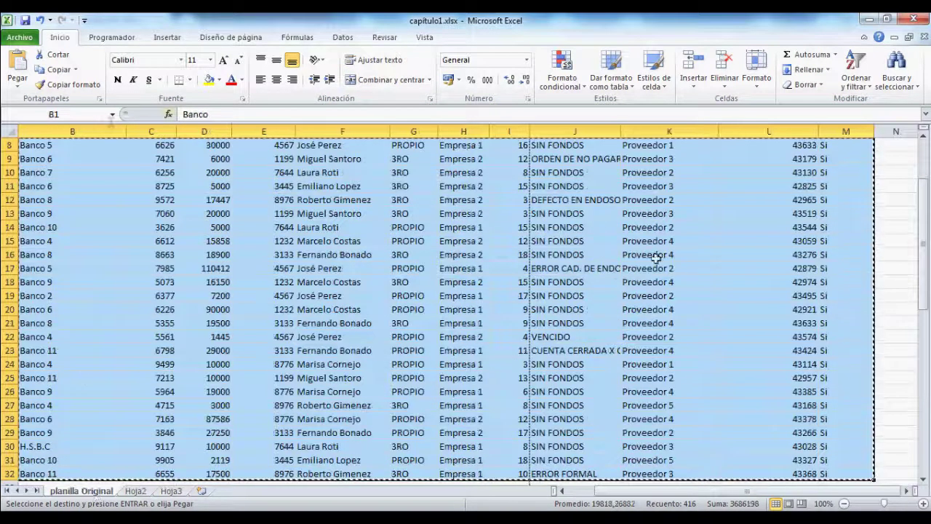
left_click(135, 491)
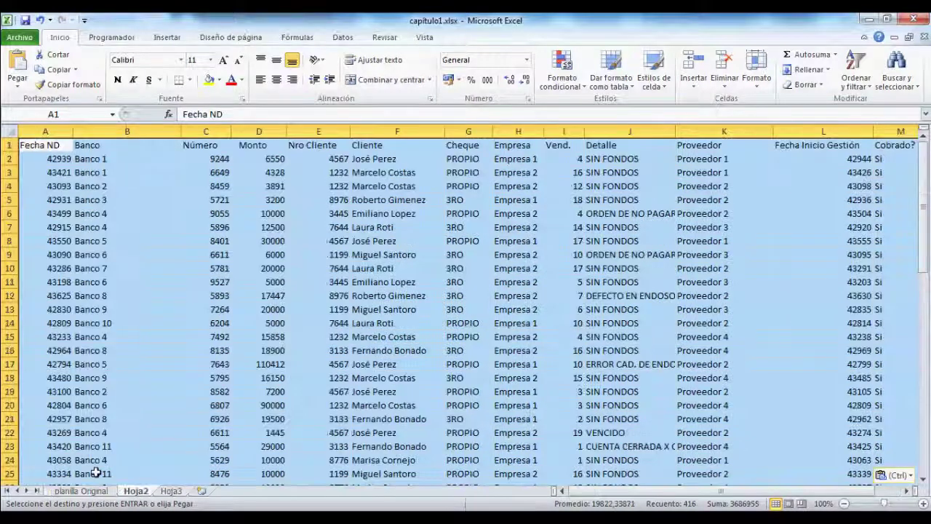
left_click(18, 81)
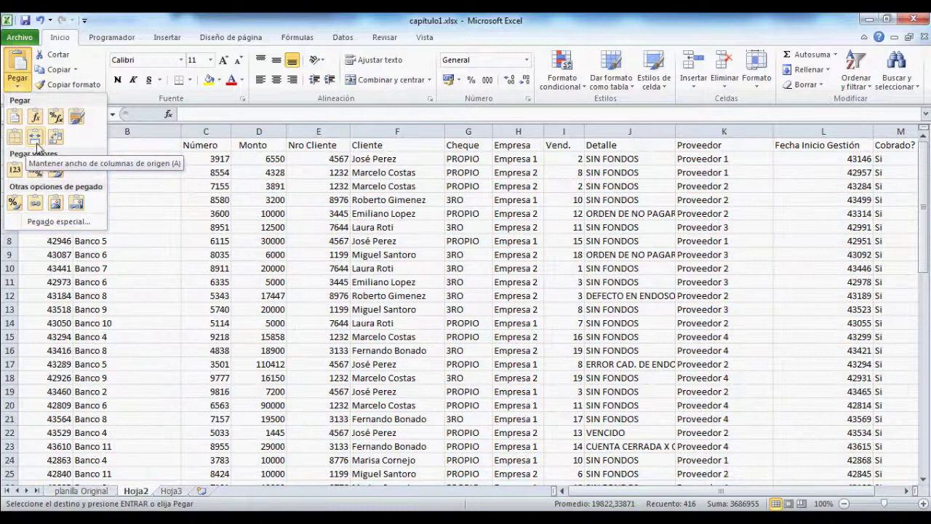
left_click(35, 140)
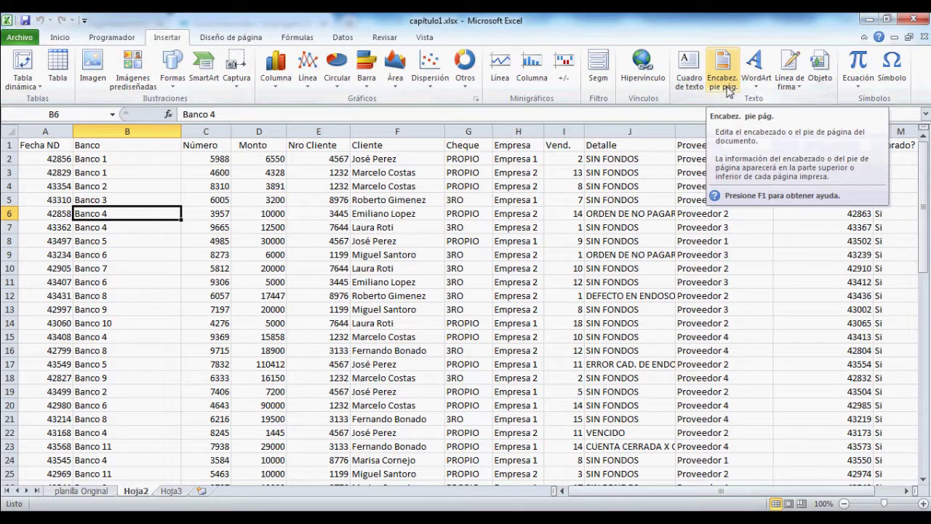
left_click(727, 89)
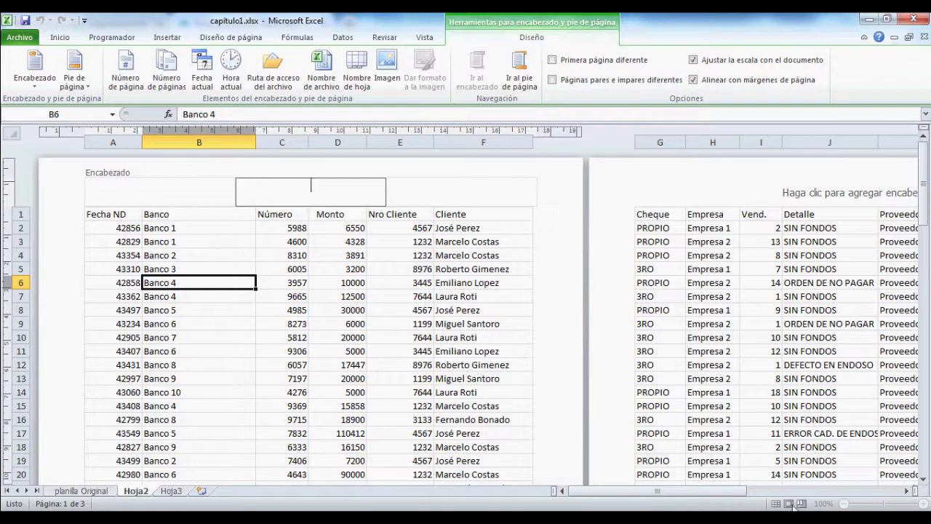
left_click(791, 503)
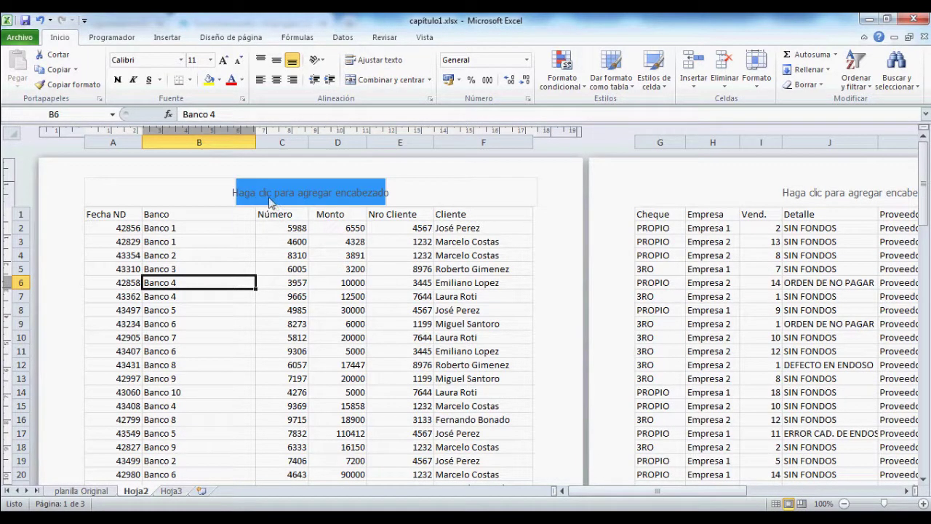
scroll(315, 270, "down", 10)
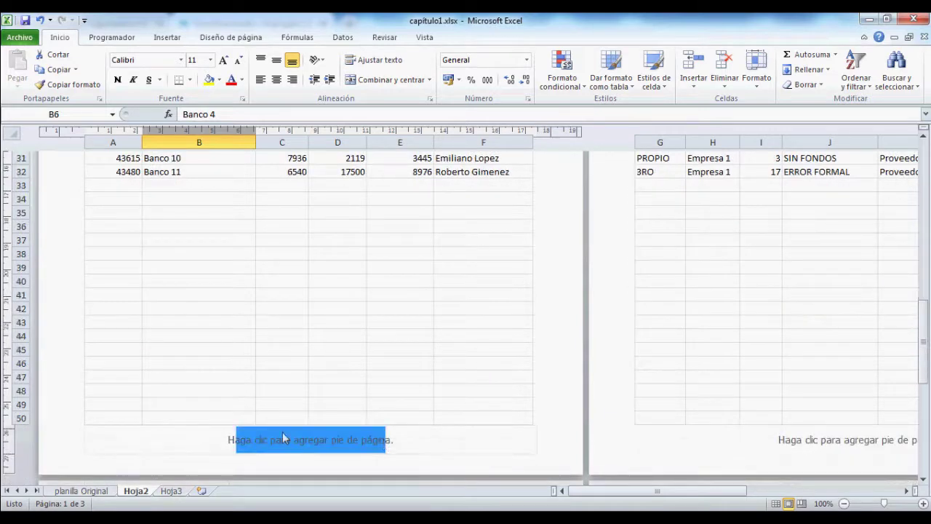
scroll(283, 438, "up", 10)
left_click(166, 37)
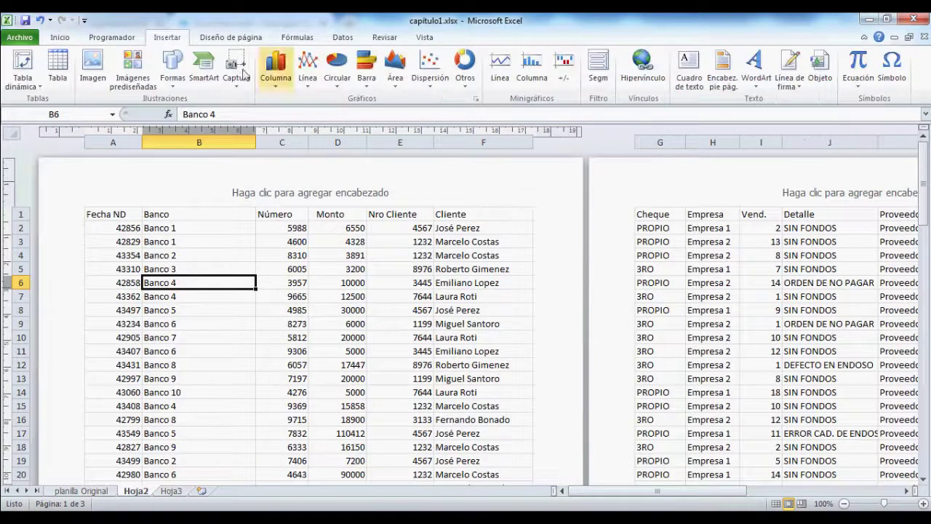
left_click(729, 89)
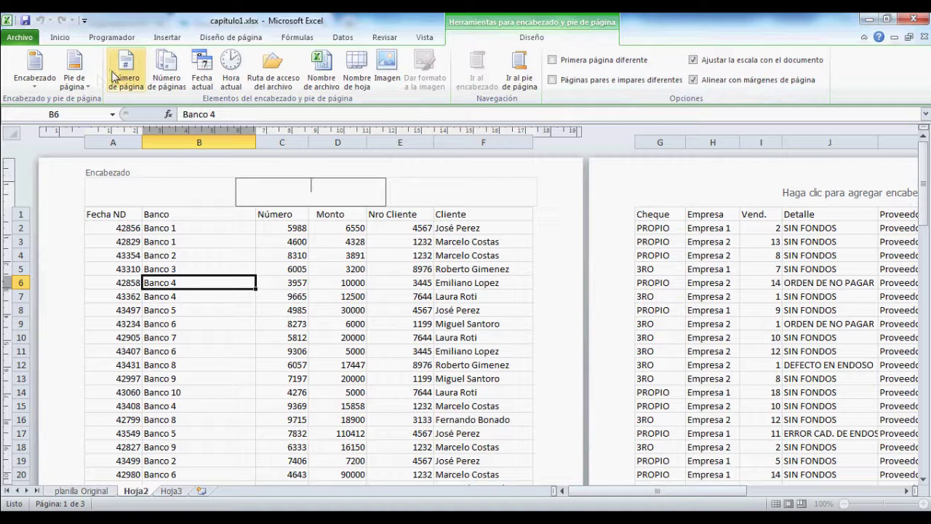
left_click(389, 351)
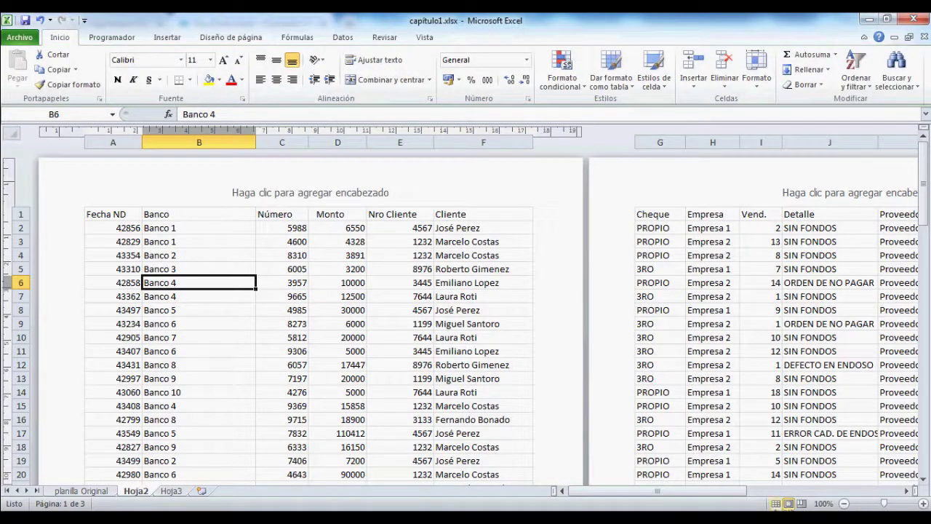
left_click(775, 503)
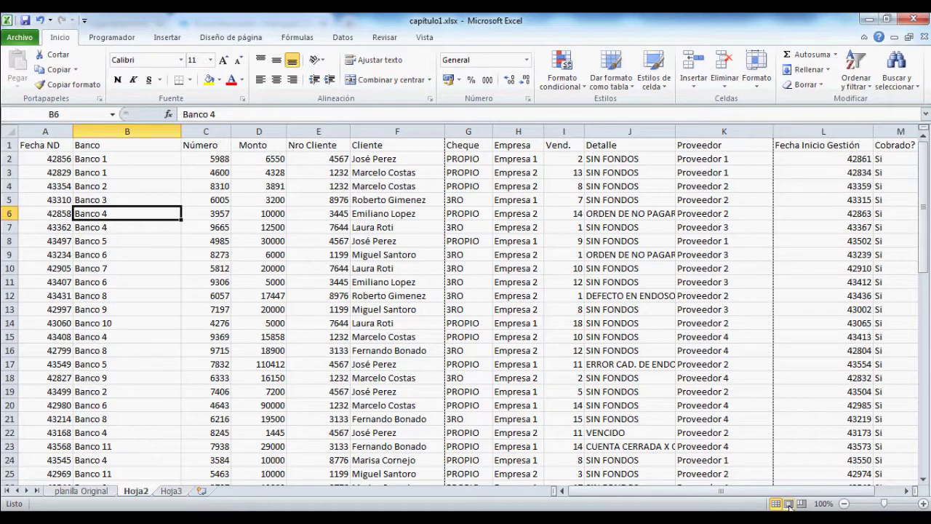
Step: Switch Hoja2 to Page Layout view to see it as printed pages
left_click(789, 504)
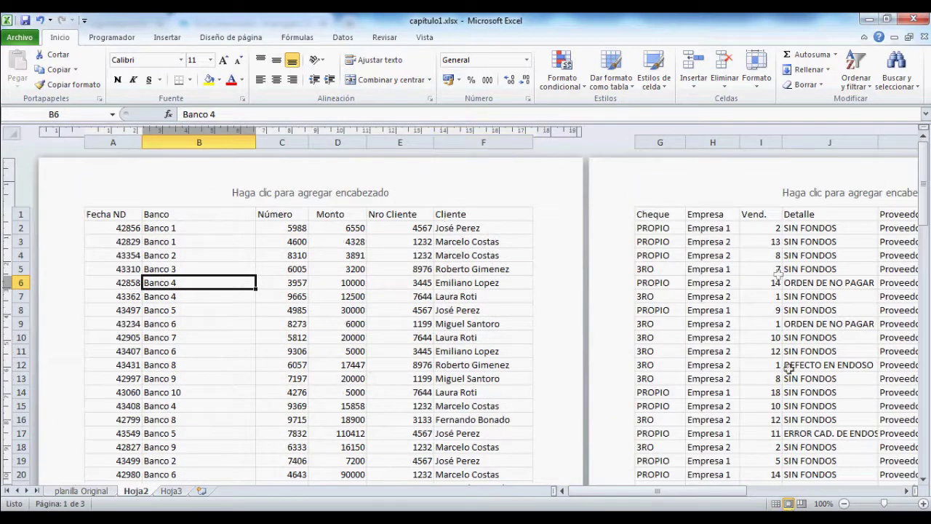
scroll(382, 372, "down", 6)
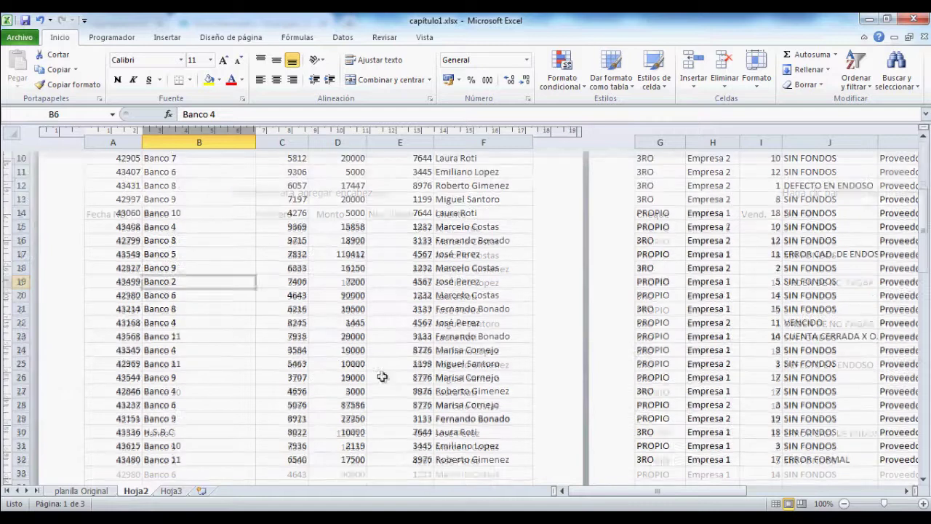
scroll(378, 373, "up", 6)
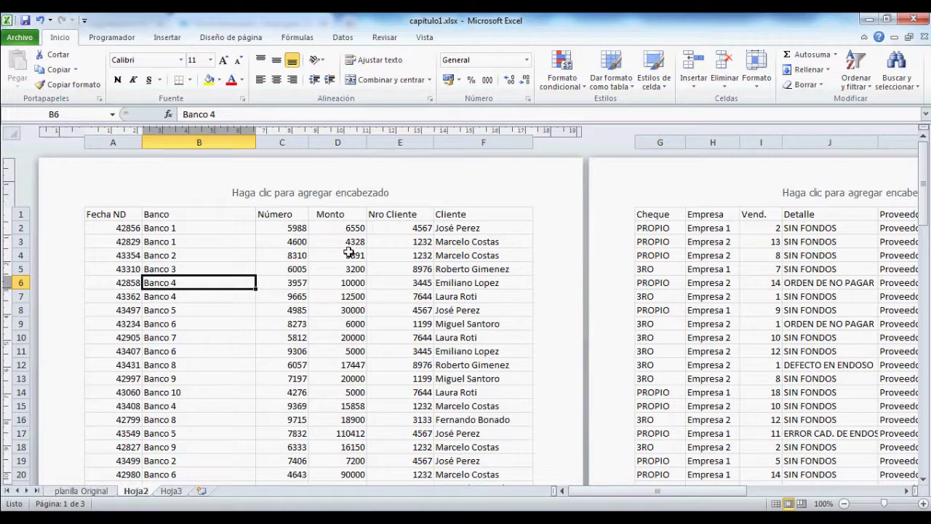
scroll(145, 325, "down", 7)
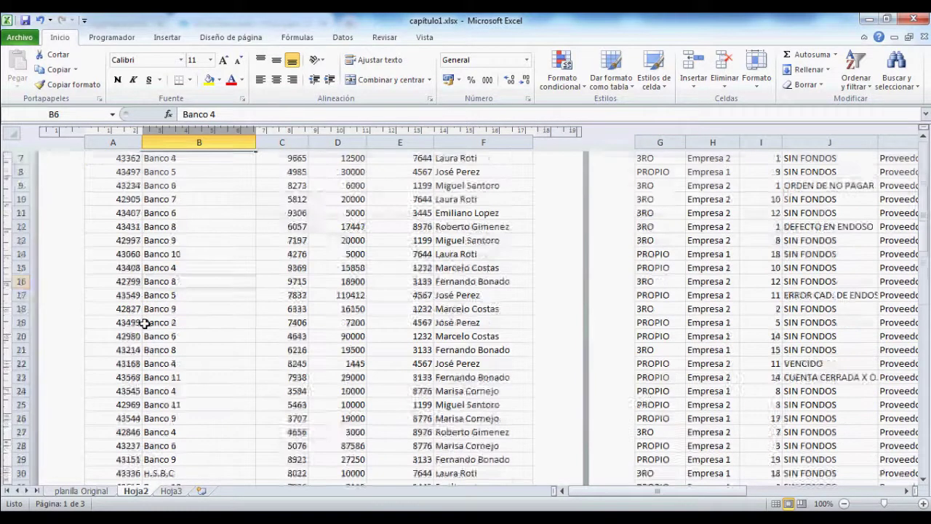
scroll(135, 349, "down", 3)
scroll(73, 411, "up", 10)
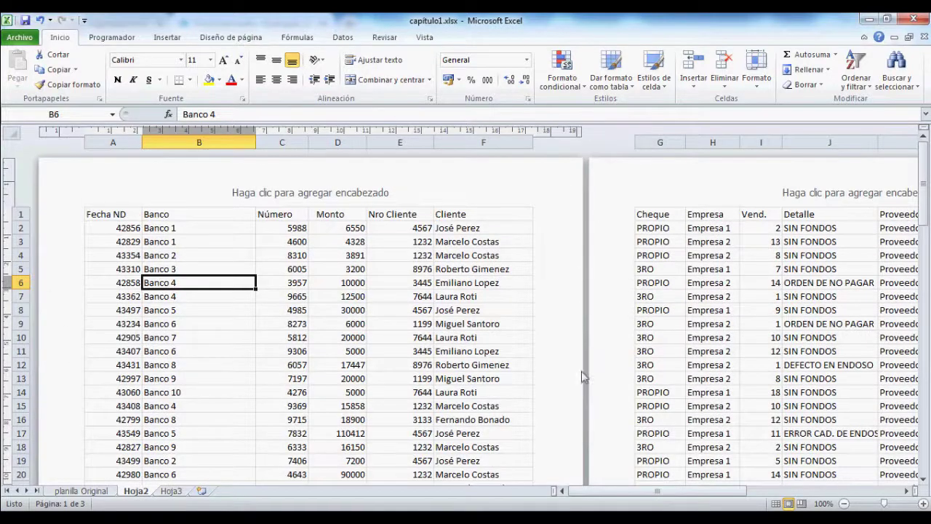
Step: Look over Hoja2's three printed pages, then bring up the empty Hoja3 sheet
scroll(583, 407, "down", 10)
scroll(583, 409, "up", 10)
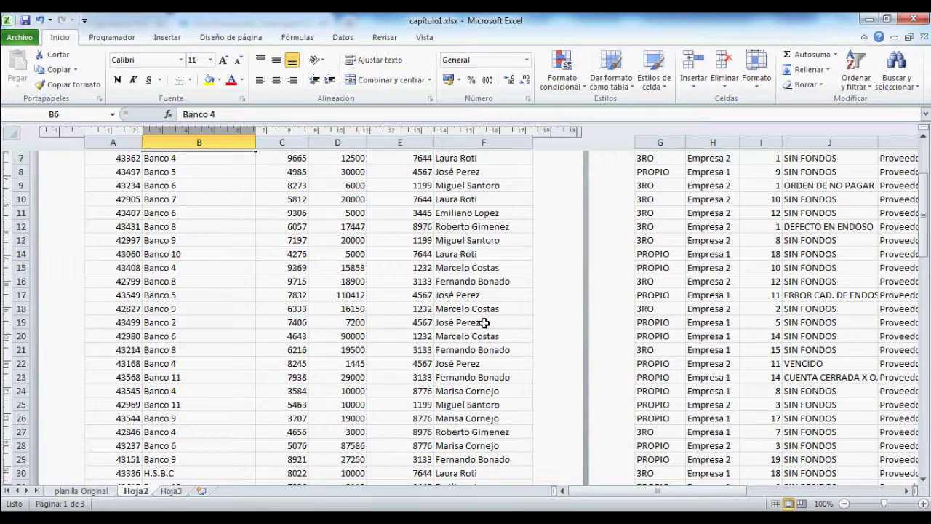
scroll(547, 274, "down", 5)
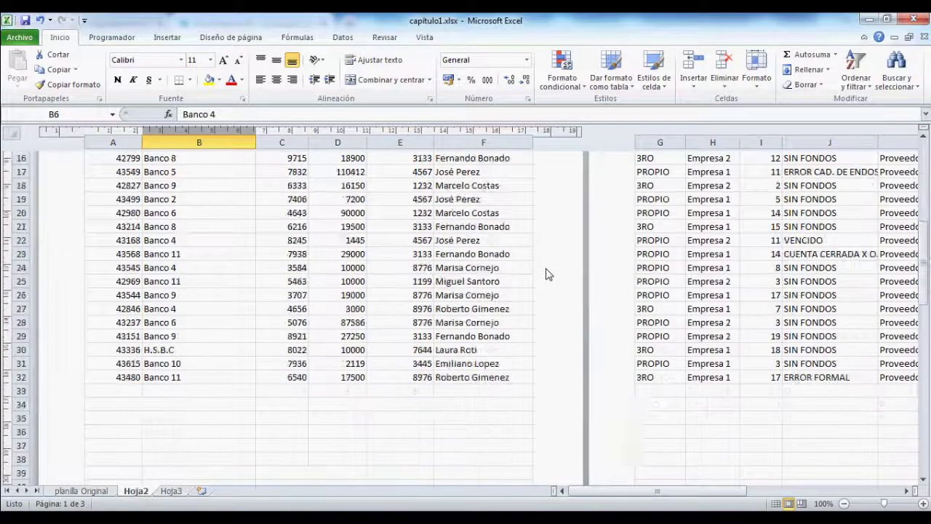
scroll(758, 308, "down", 10)
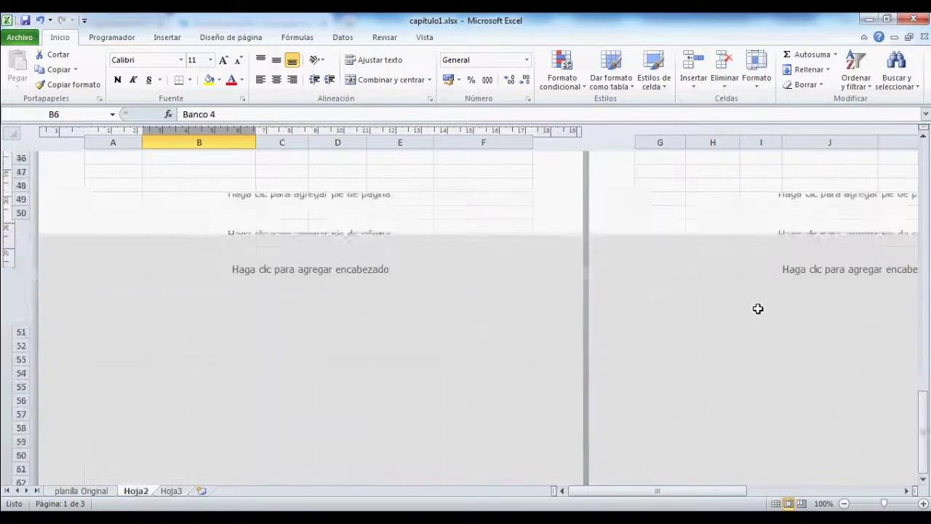
scroll(651, 397, "up", 17)
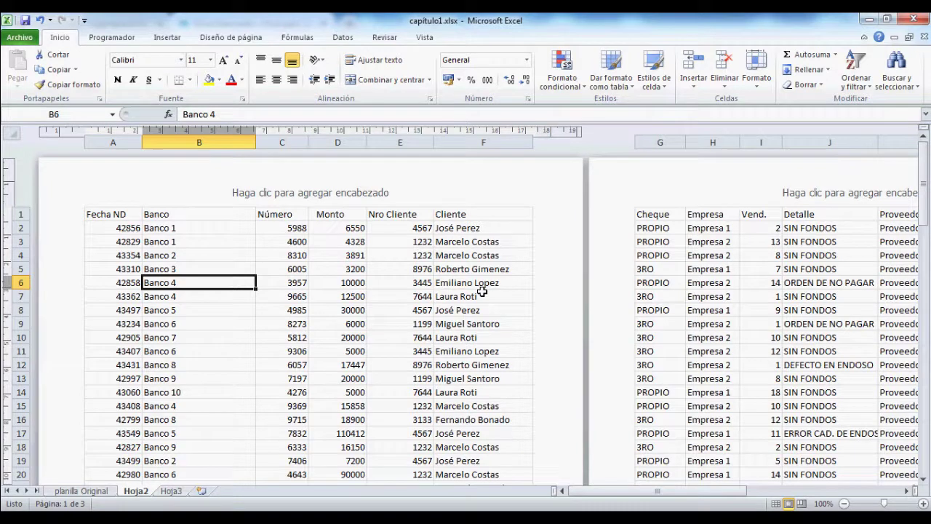
left_click(172, 491)
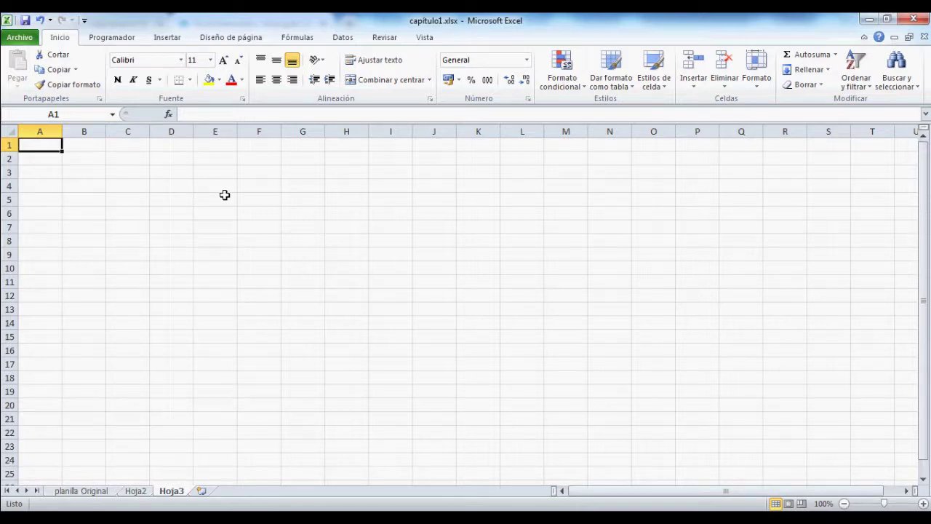
Step: Show the planilla Original sheet in Page Layout view and look through its pages
left_click(95, 495)
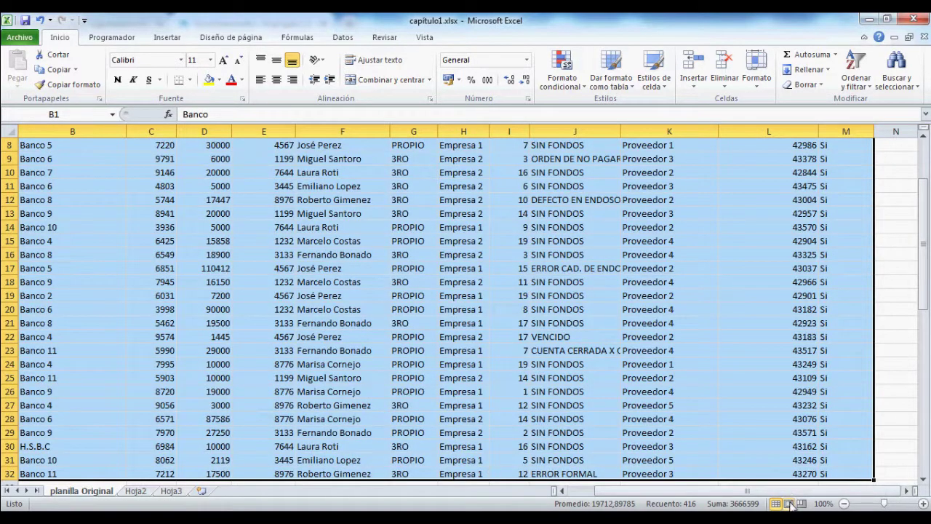
left_click(789, 503)
scroll(509, 280, "down", 5)
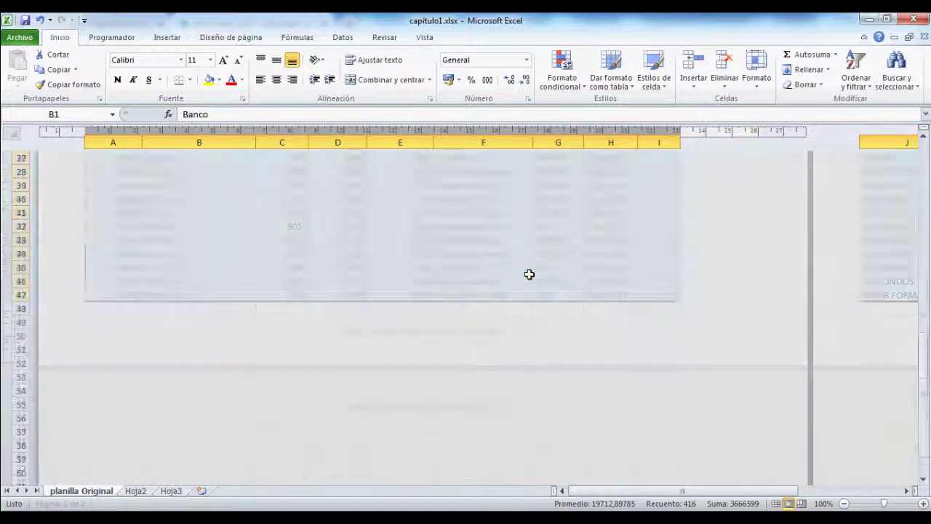
scroll(879, 358, "up", 5)
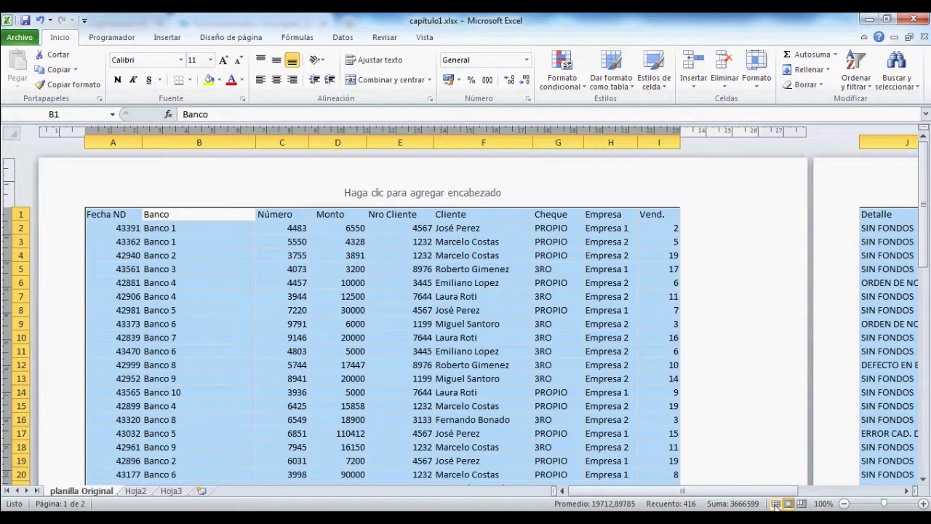
scroll(466, 277, "down", 10)
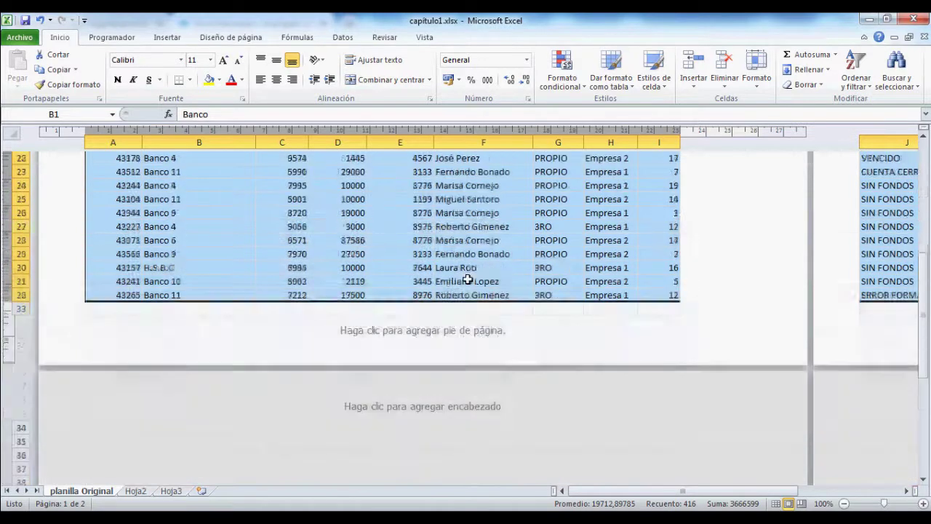
scroll(441, 276, "up", 10)
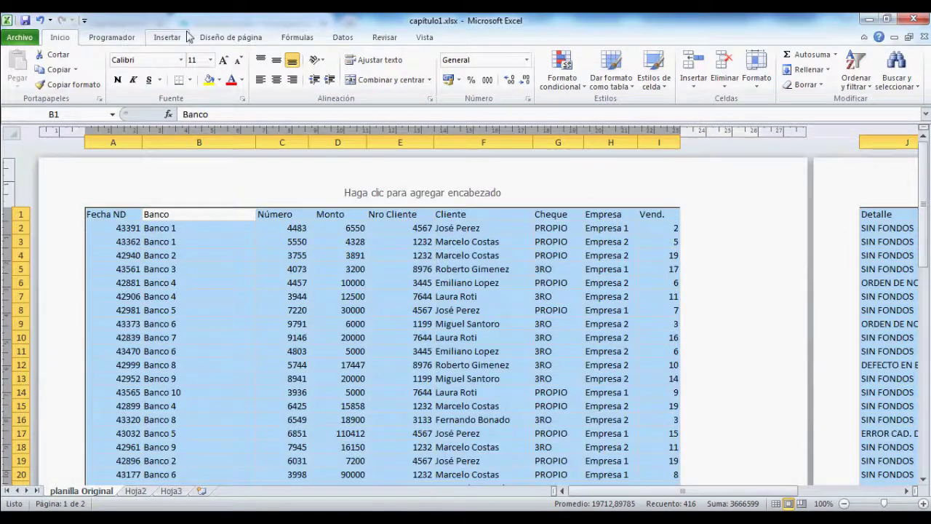
Step: Toggle between Normal and Page Layout views and try editing the centre page header
left_click(167, 37)
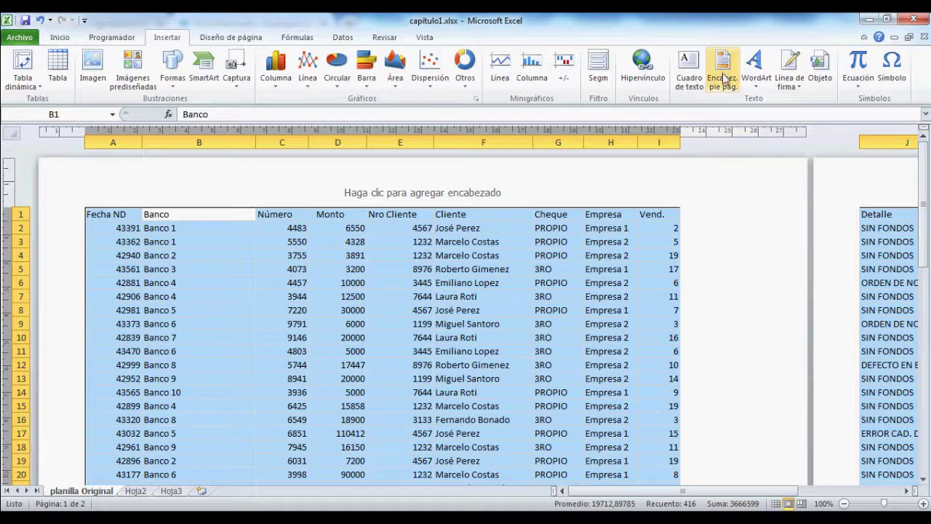
left_click(775, 503)
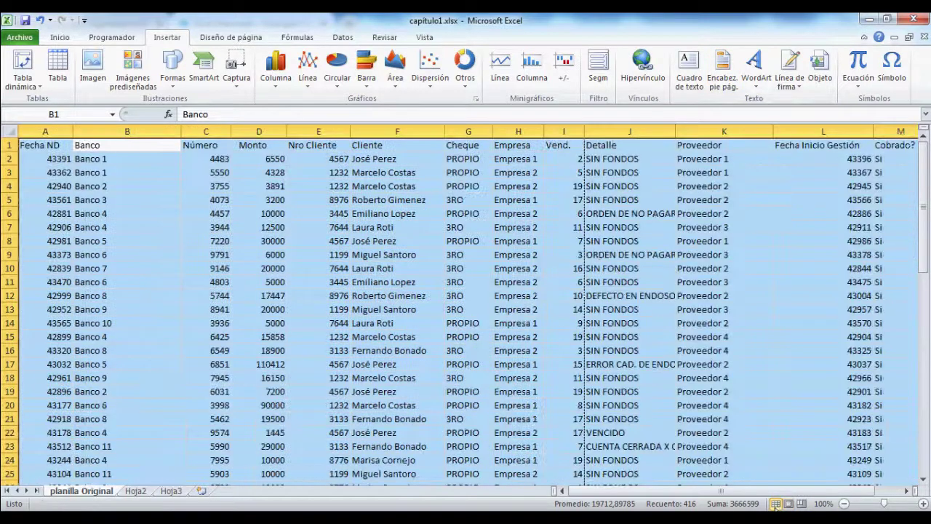
left_click(789, 504)
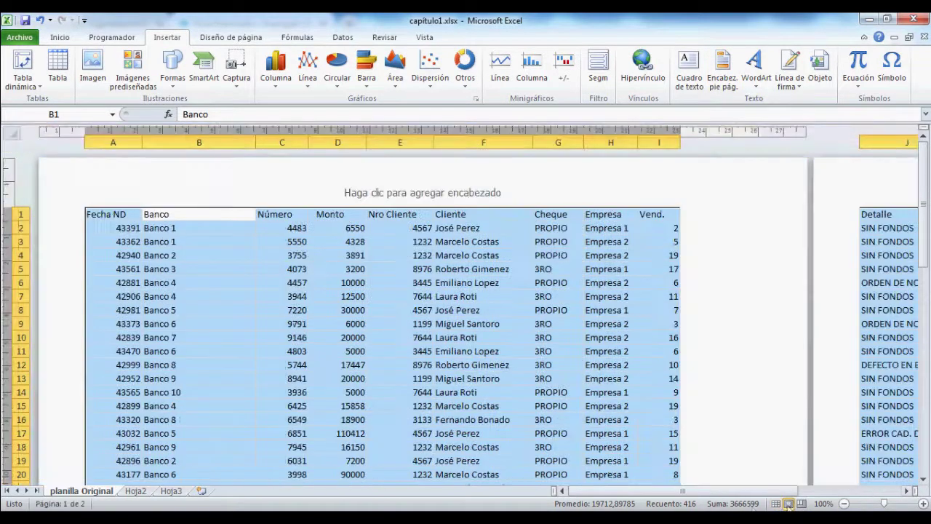
left_click(493, 193)
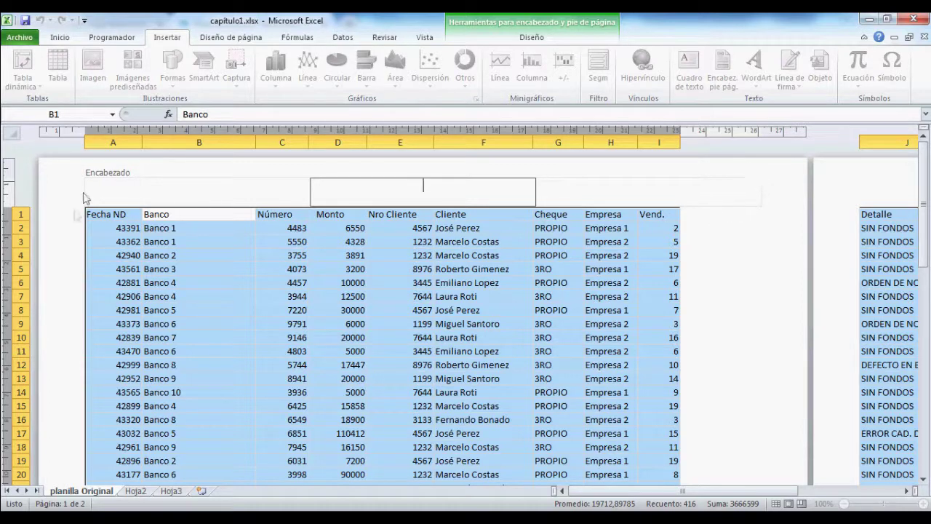
left_click(547, 44)
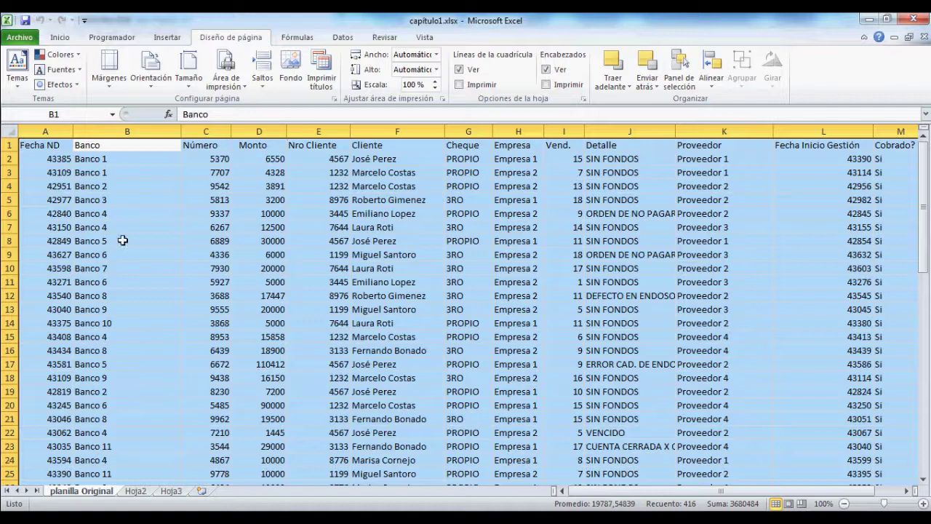
Step: Select row 13 after briefly checking the Saltos options and rows 23–24
left_click(78, 237)
left_click(265, 86)
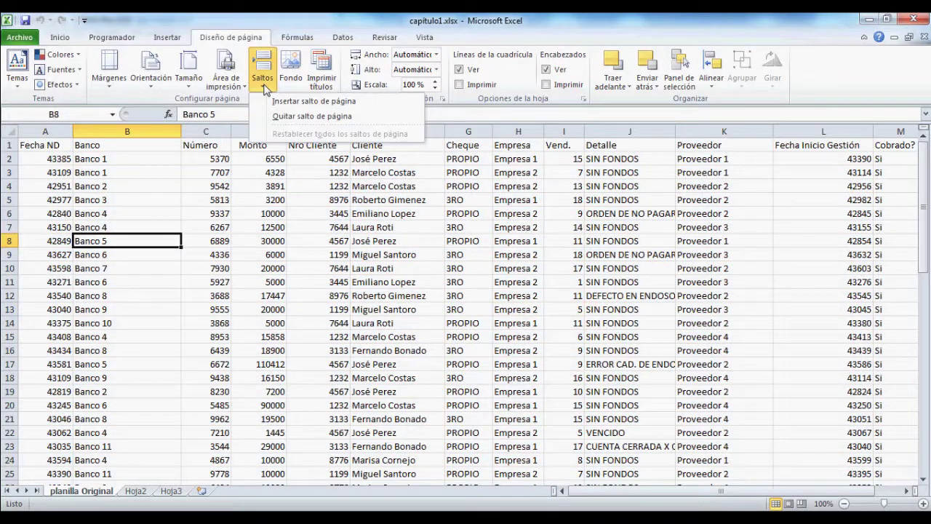
left_click(263, 81)
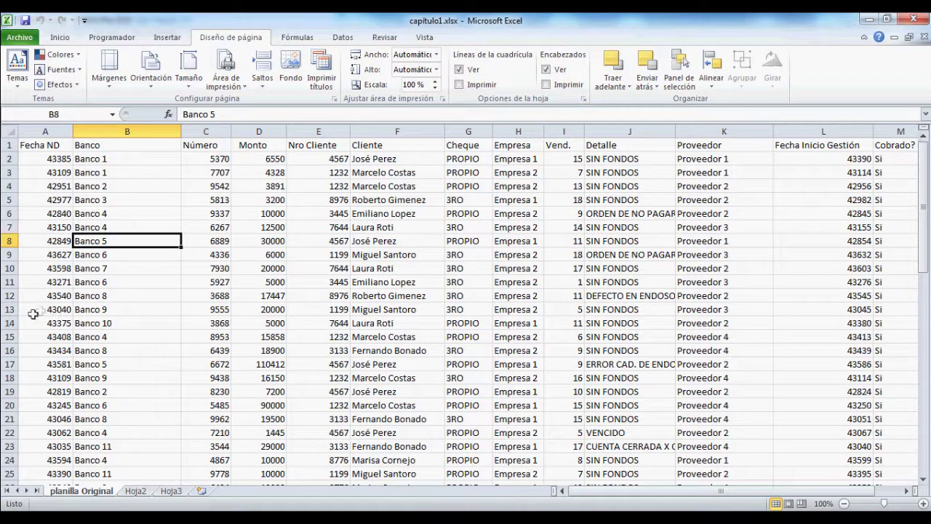
left_click(10, 310)
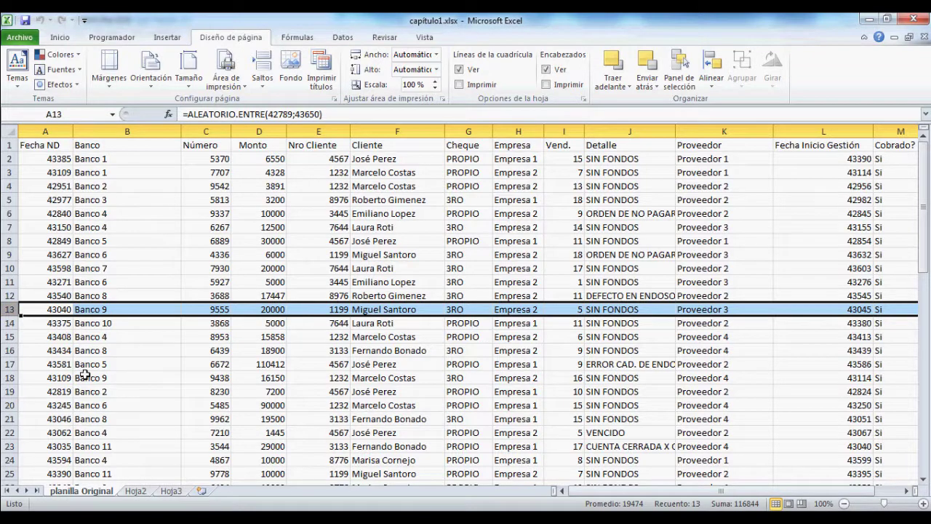
scroll(160, 366, "down", 3)
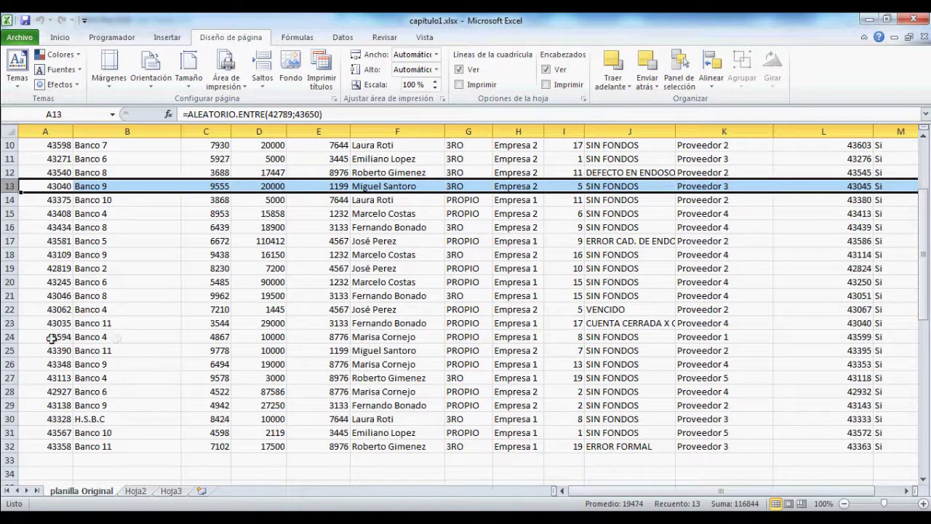
left_click(9, 333)
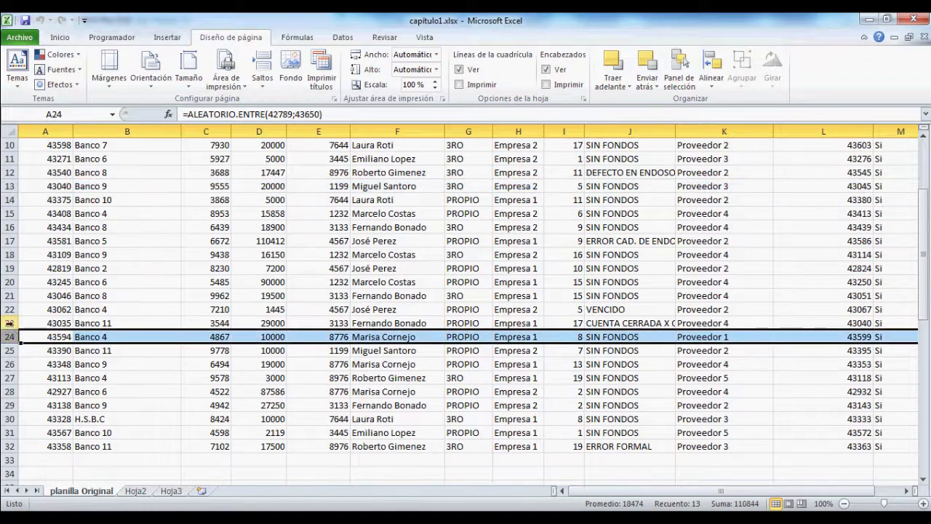
left_click(11, 324)
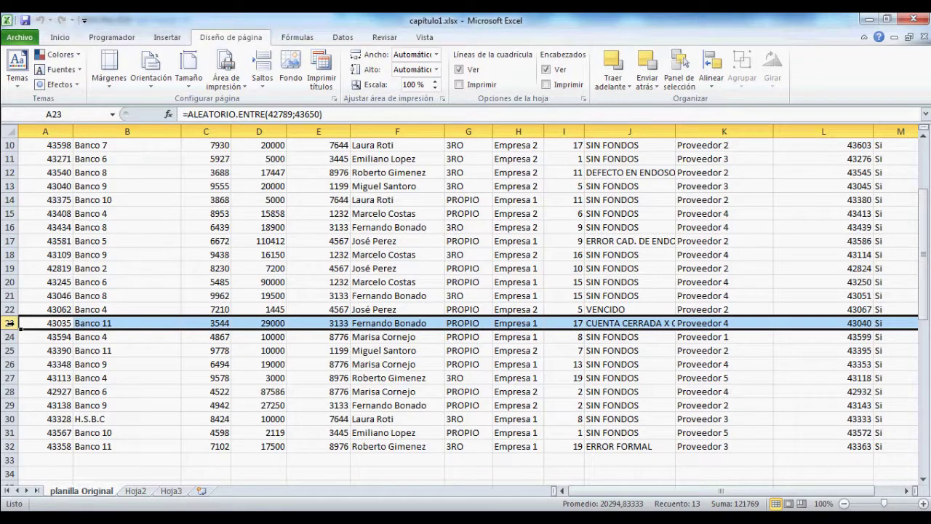
scroll(243, 228, "up", 3)
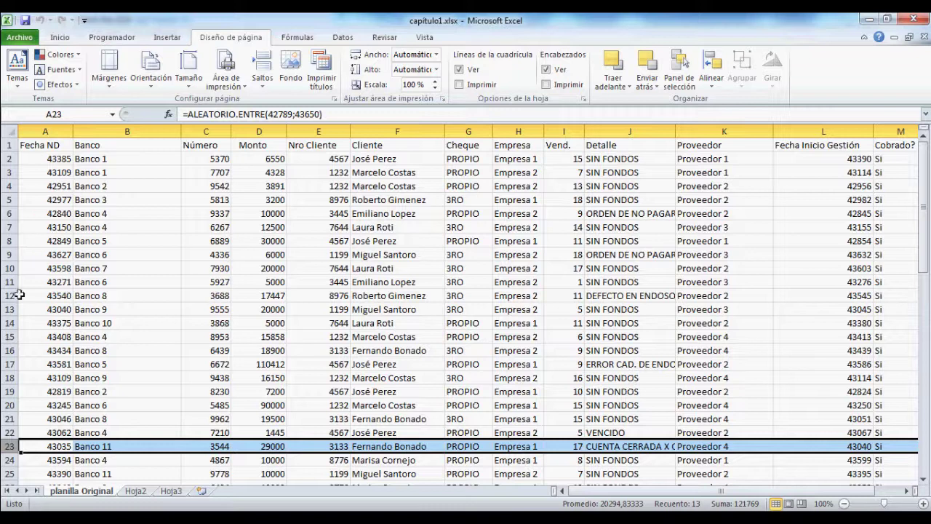
left_click(9, 309)
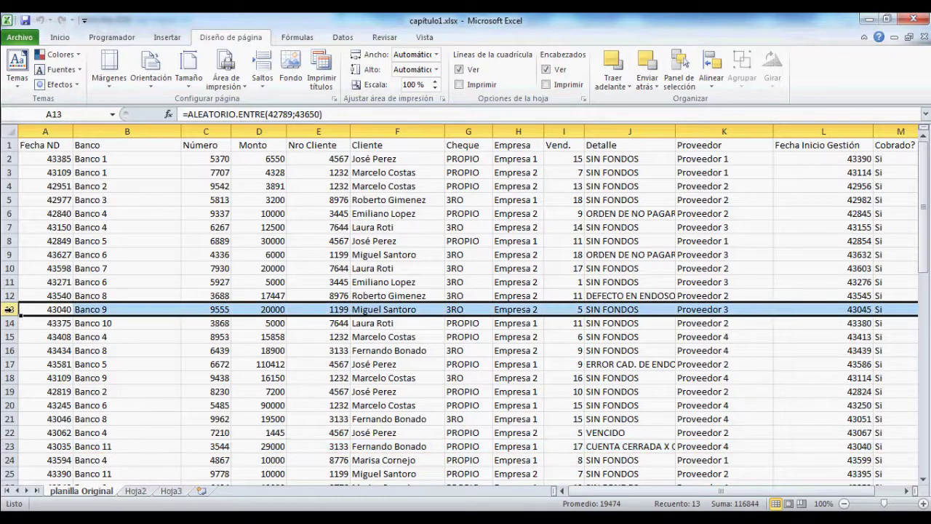
Step: Insert a page break above row 13, then remove it again
left_click(262, 75)
left_click(292, 102)
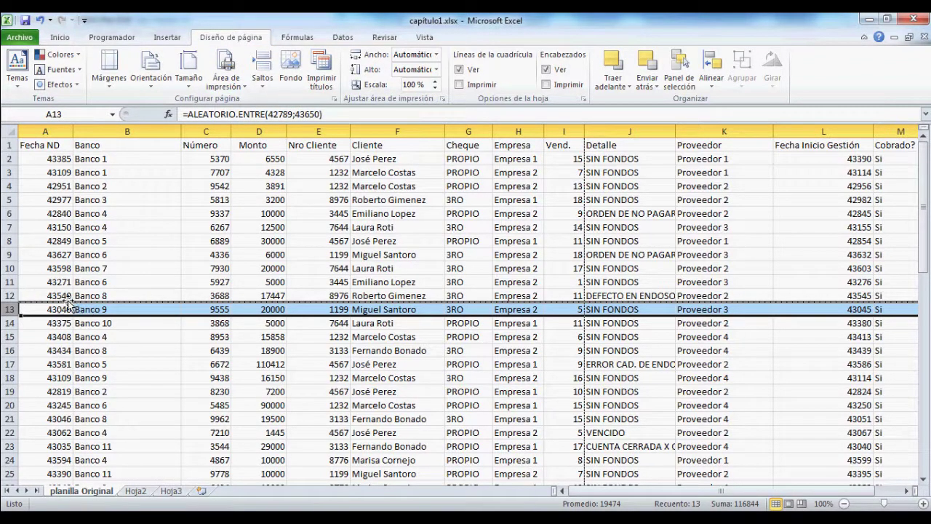
left_click(262, 76)
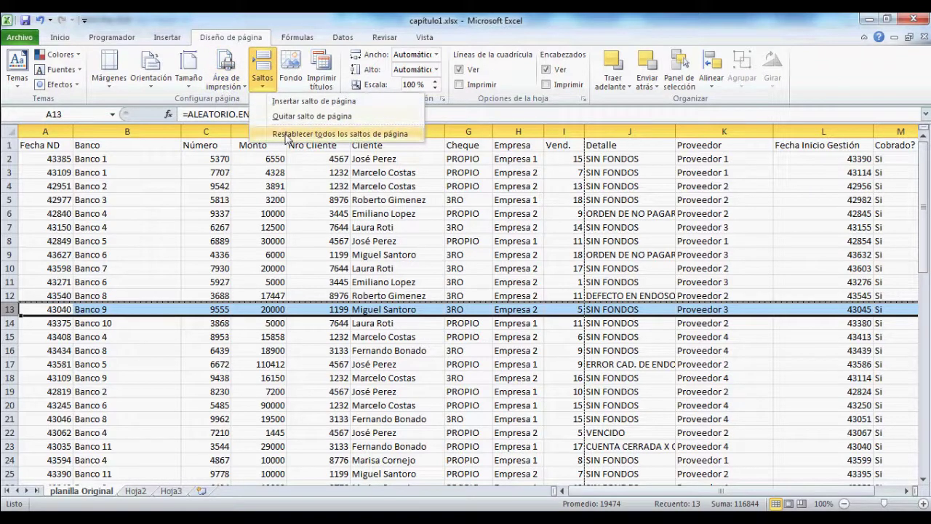
left_click(311, 115)
Step: Insert a manual page break above row 14
left_click(51, 325)
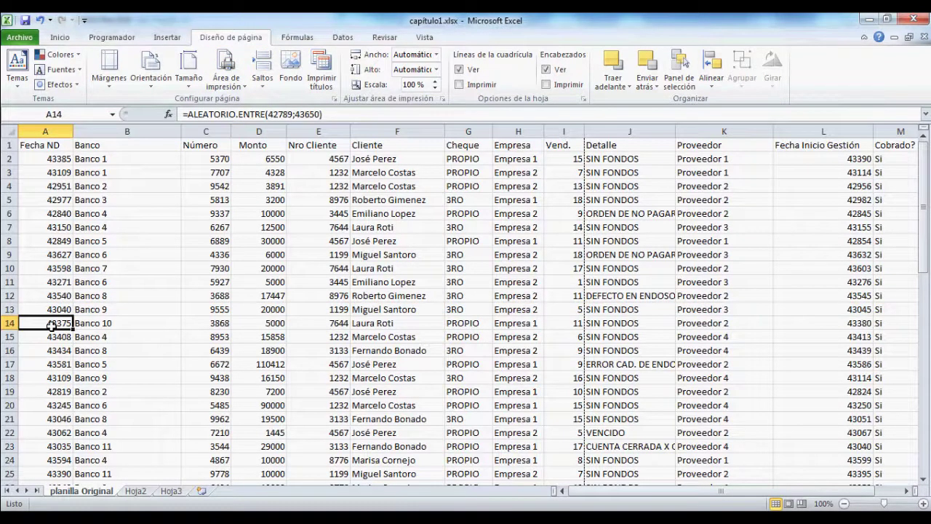
left_click(11, 323)
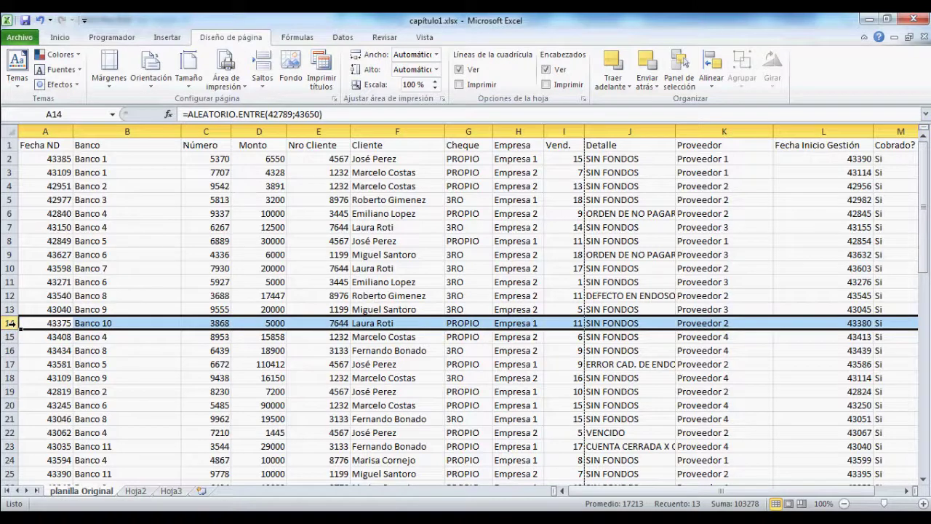
left_click(262, 73)
left_click(281, 102)
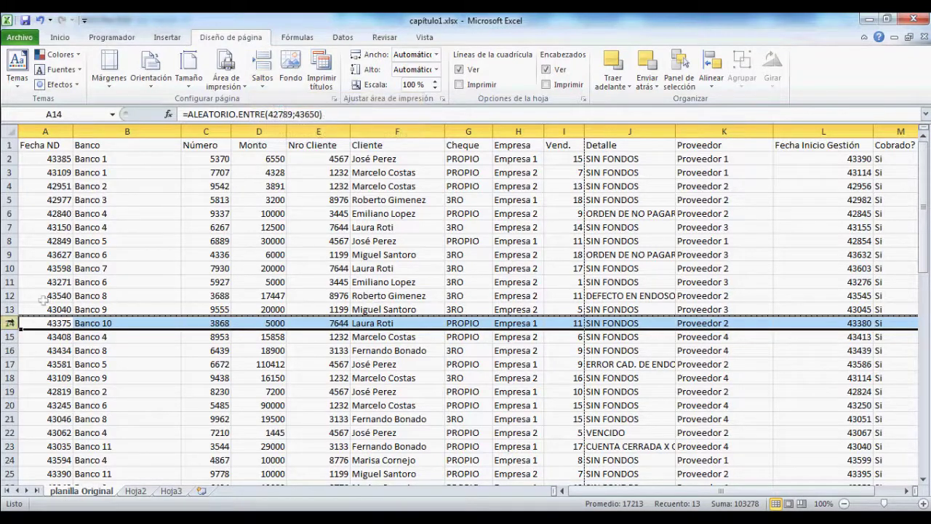
Step: Select row 25 and bring up its shortcut menu and the Saltos page break options
left_click(38, 349)
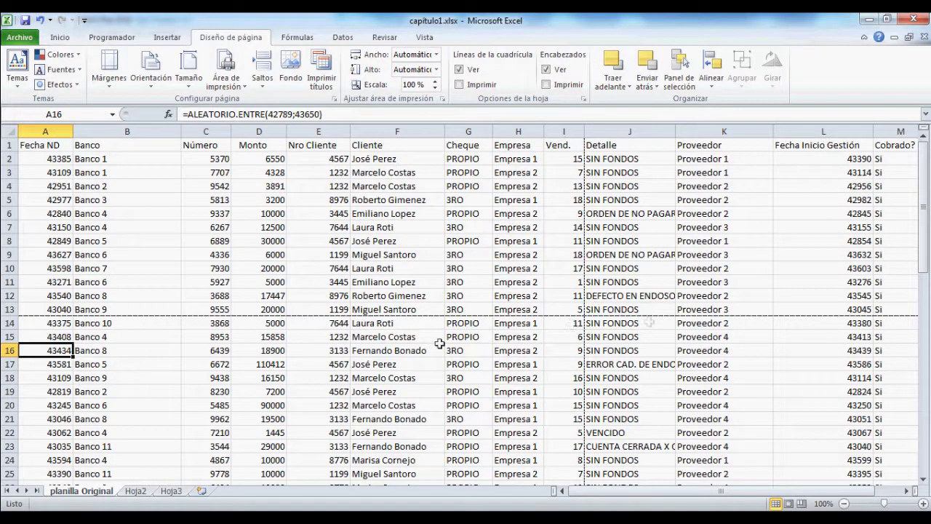
scroll(158, 343, "down", 4)
scroll(159, 343, "up", 3)
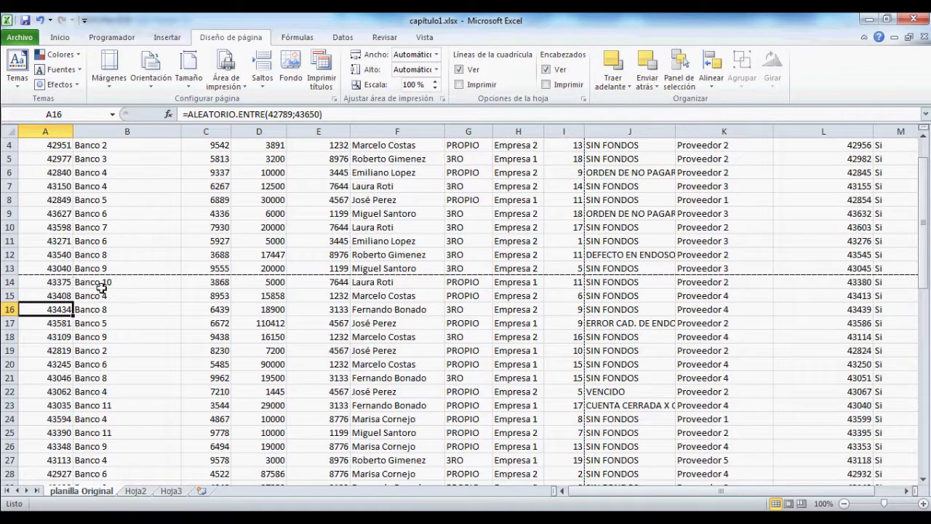
scroll(99, 290, "up", 1)
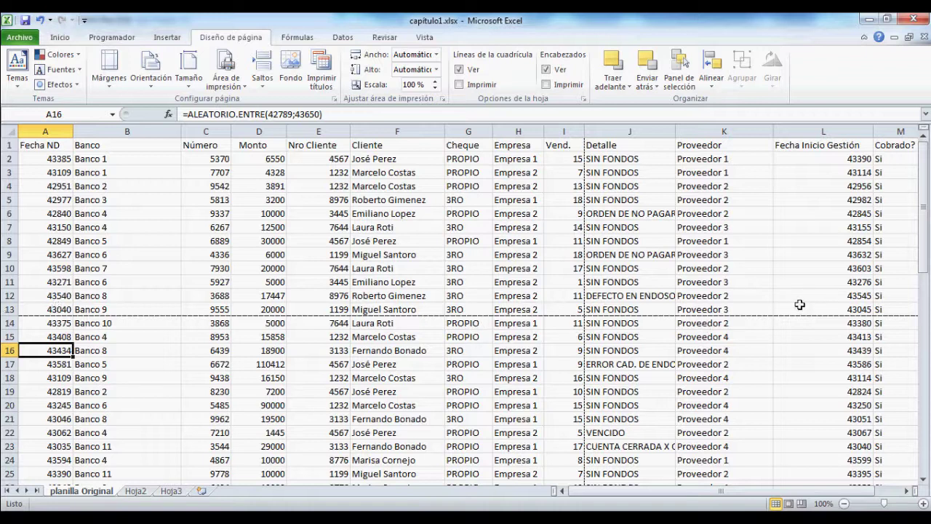
scroll(101, 305, "down", 2)
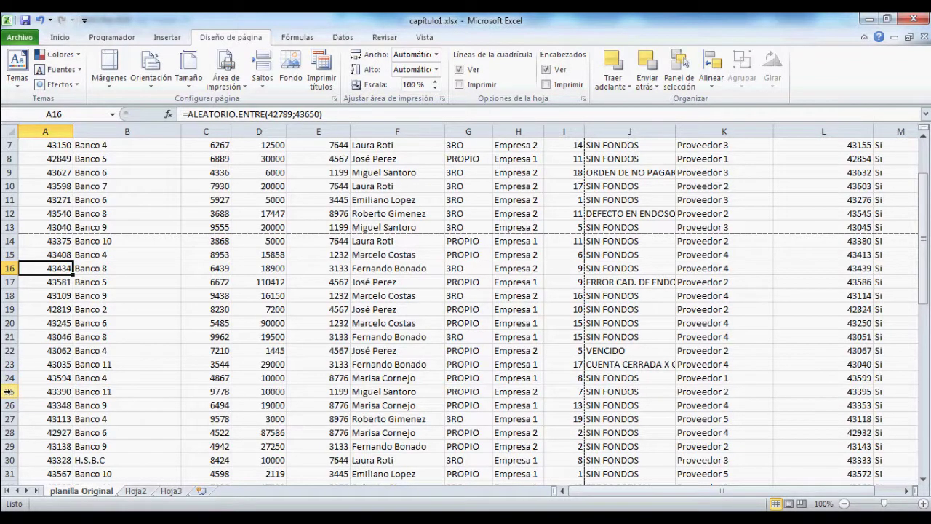
left_click(8, 392)
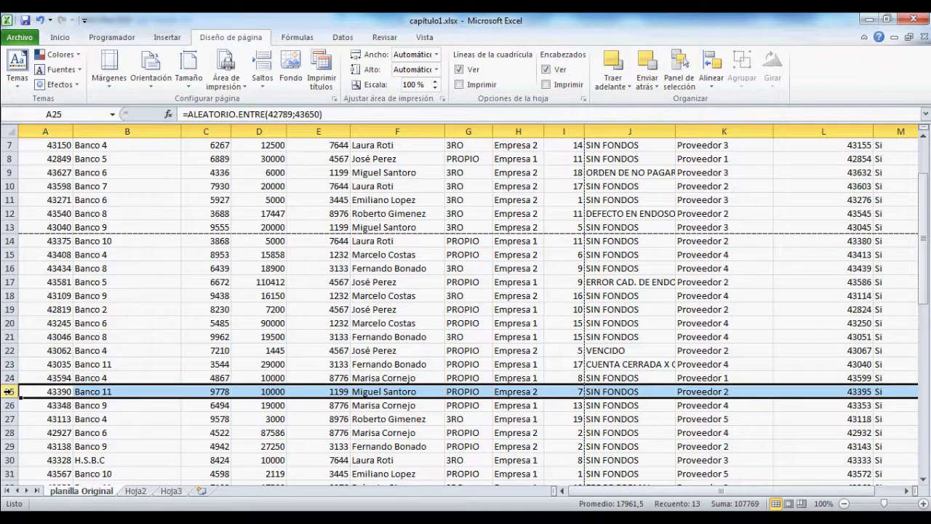
right_click(8, 391)
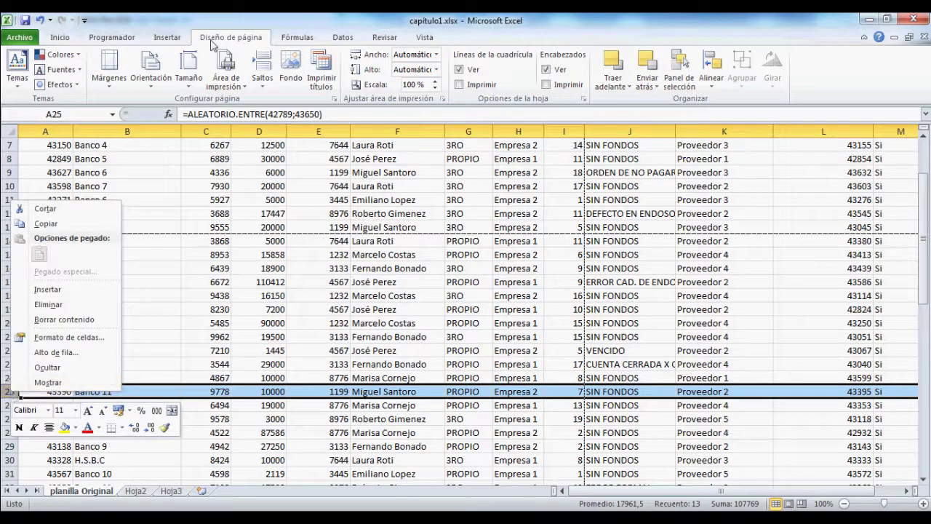
left_click(264, 82)
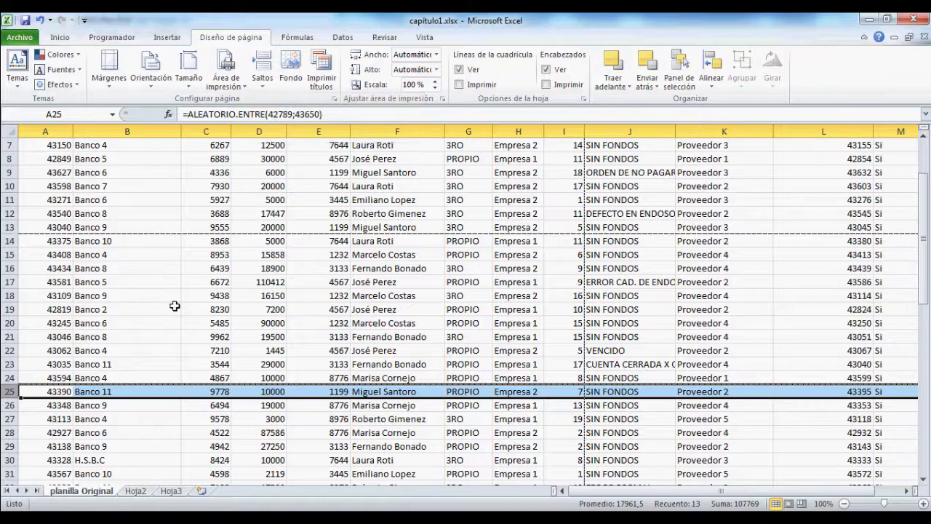
scroll(175, 306, "up", 2)
left_click(17, 38)
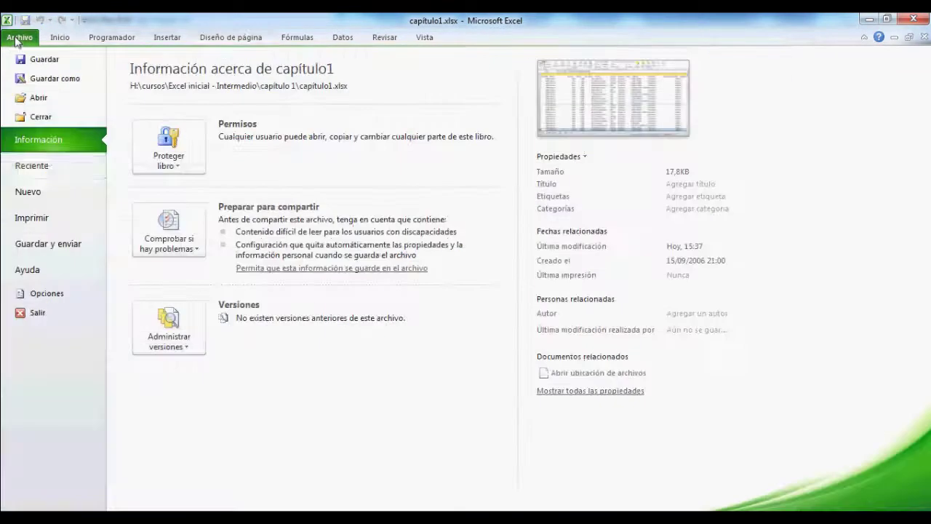
left_click(33, 219)
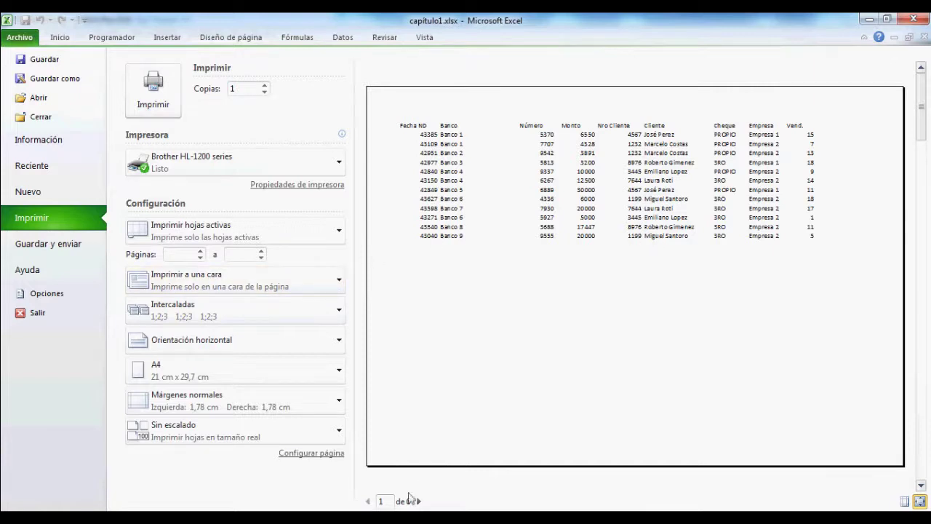
left_click(419, 502)
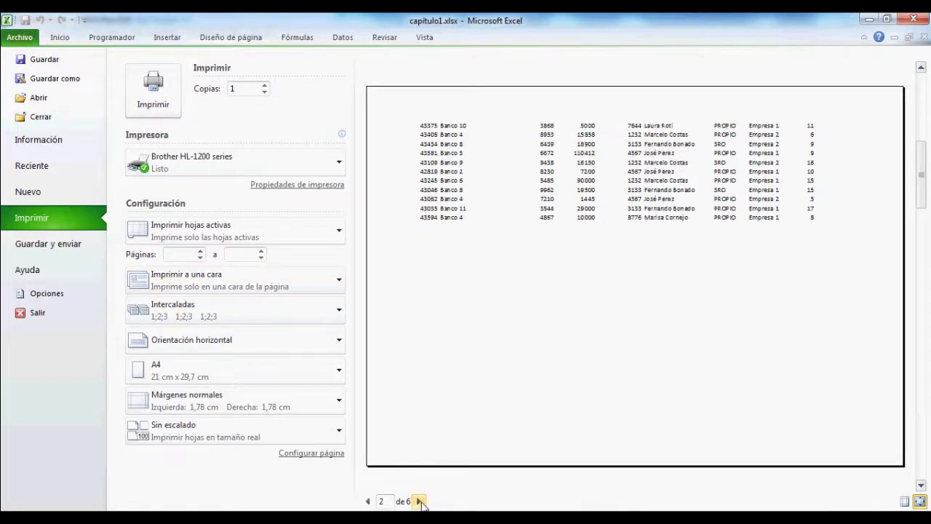
left_click(420, 501)
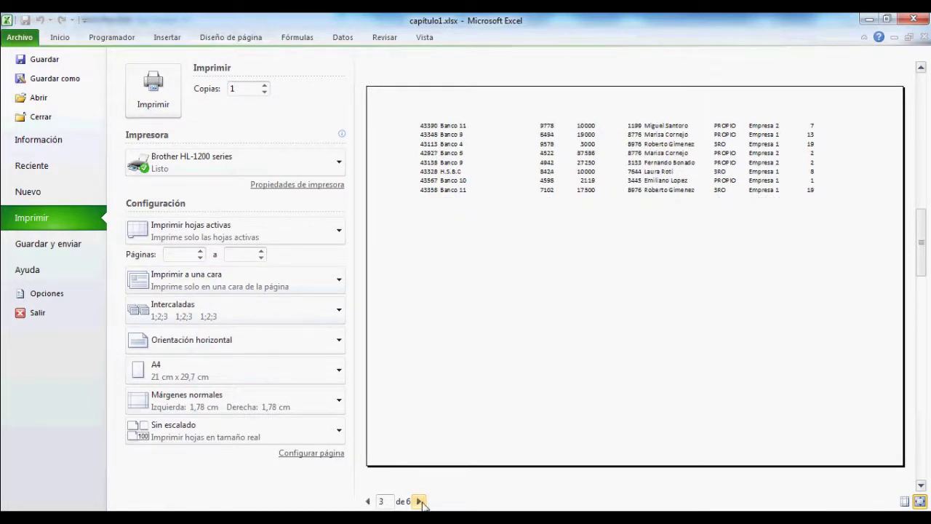
left_click(367, 501)
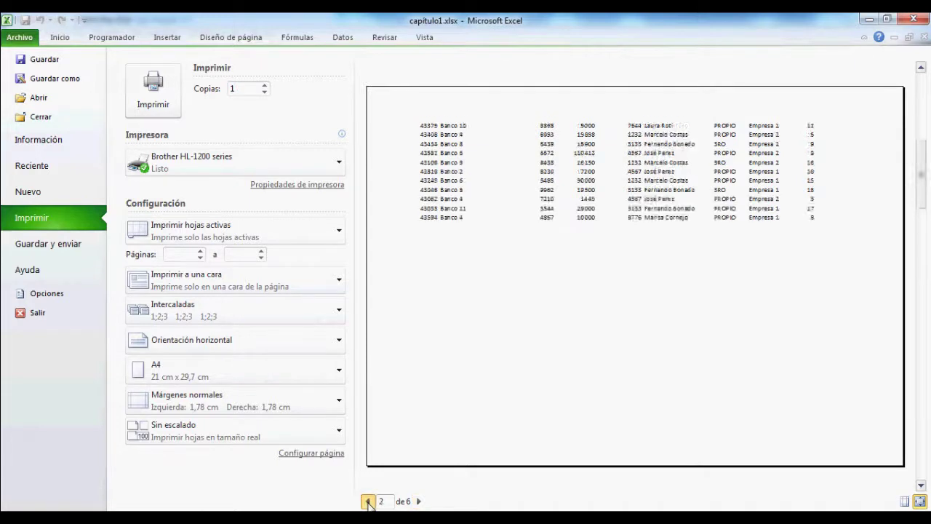
left_click(367, 502)
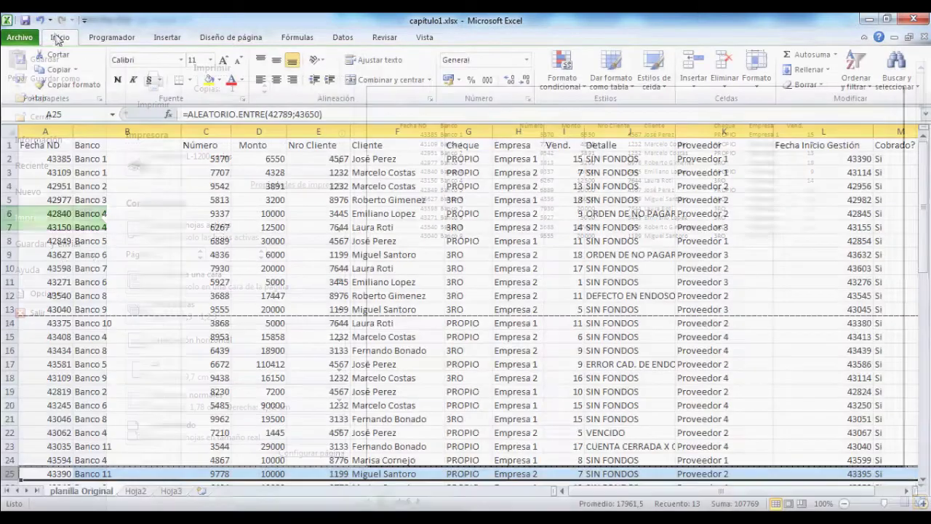
left_click(60, 37)
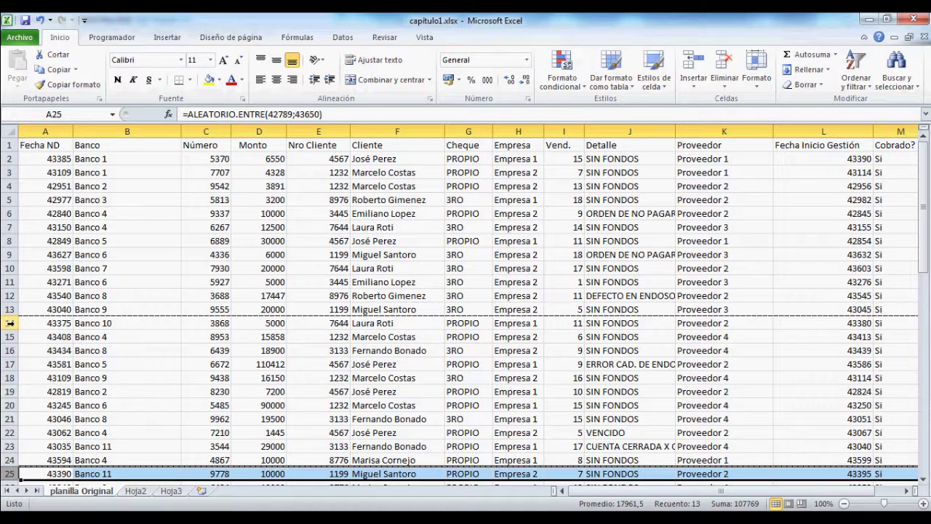
Step: Remove the manual page break above row 14 with Saltos > Quitar salto de página
left_click(10, 323)
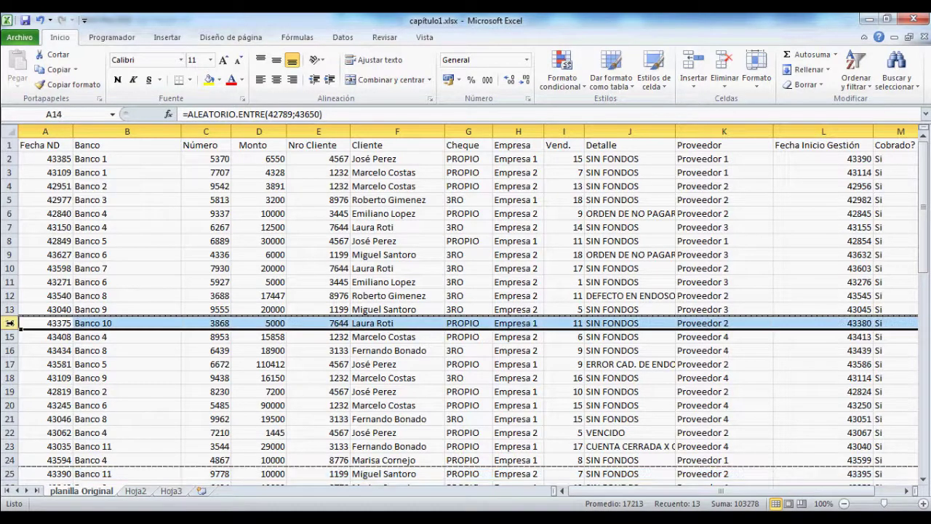
left_click(231, 37)
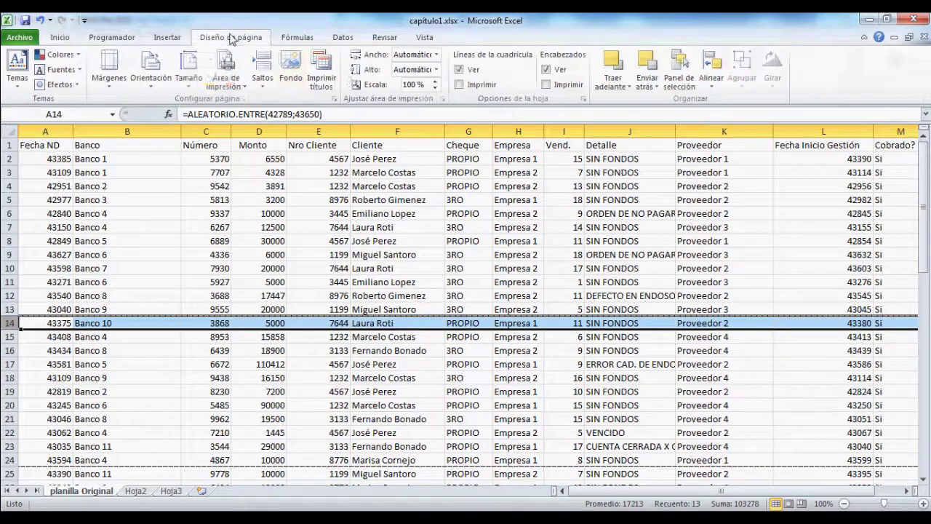
left_click(262, 73)
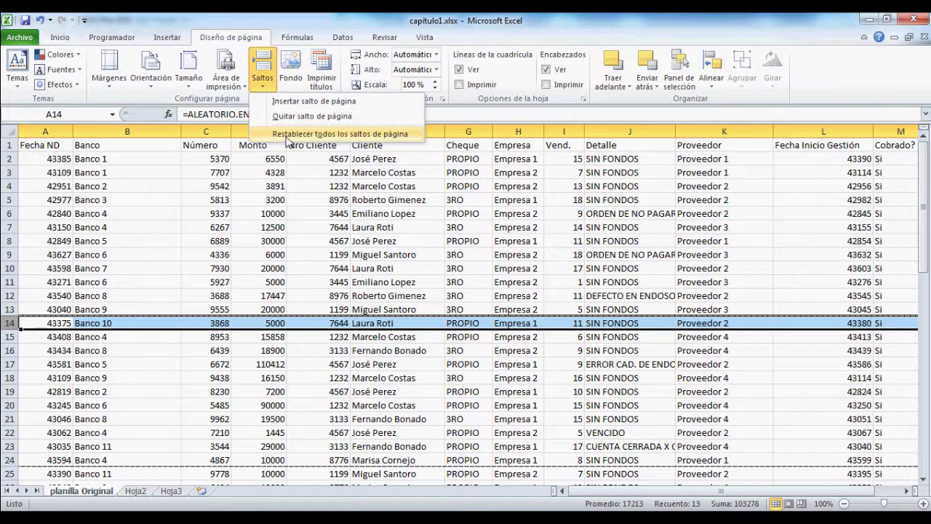
left_click(283, 121)
Step: Remove the page break above row 25 as well
left_click(9, 473)
left_click(265, 84)
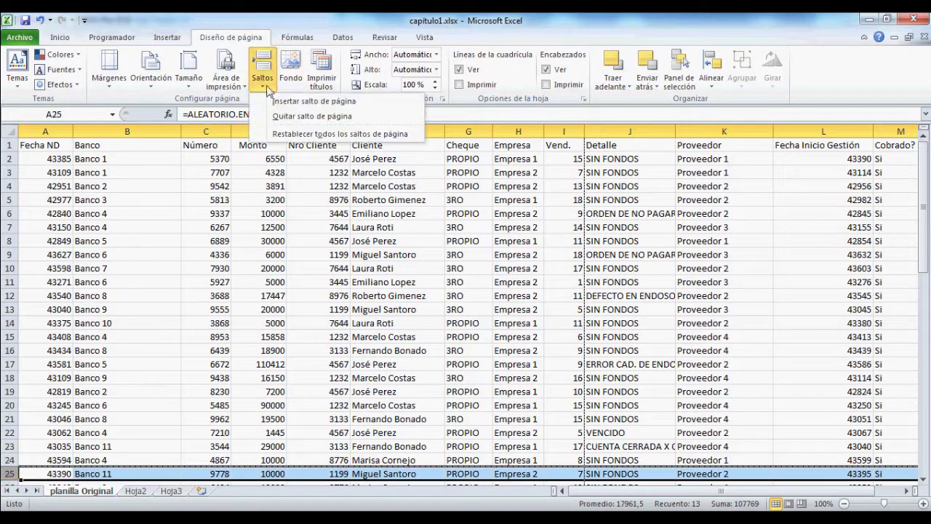
left_click(276, 116)
scroll(146, 335, "down", 3)
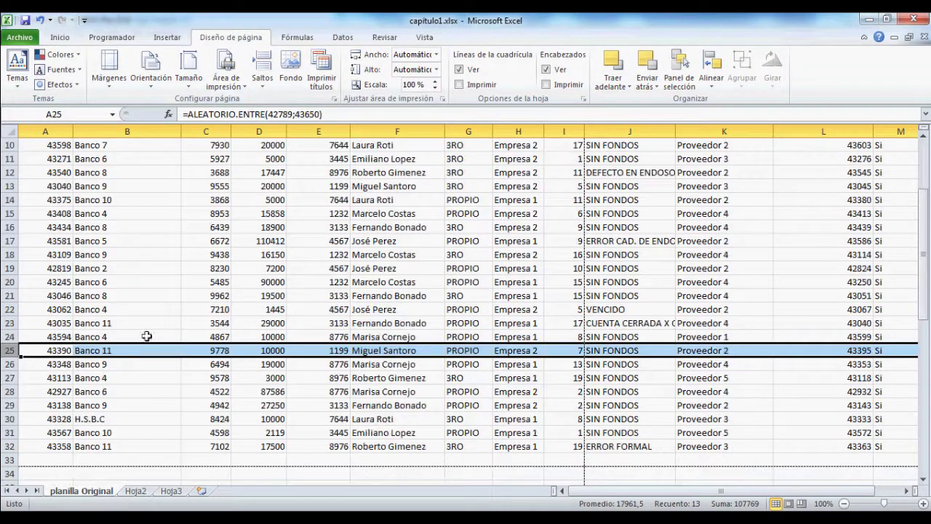
Step: In Imprimir títulos, pick row 1 so $1:$1 repeats atop each printed page
scroll(88, 347, "up", 3)
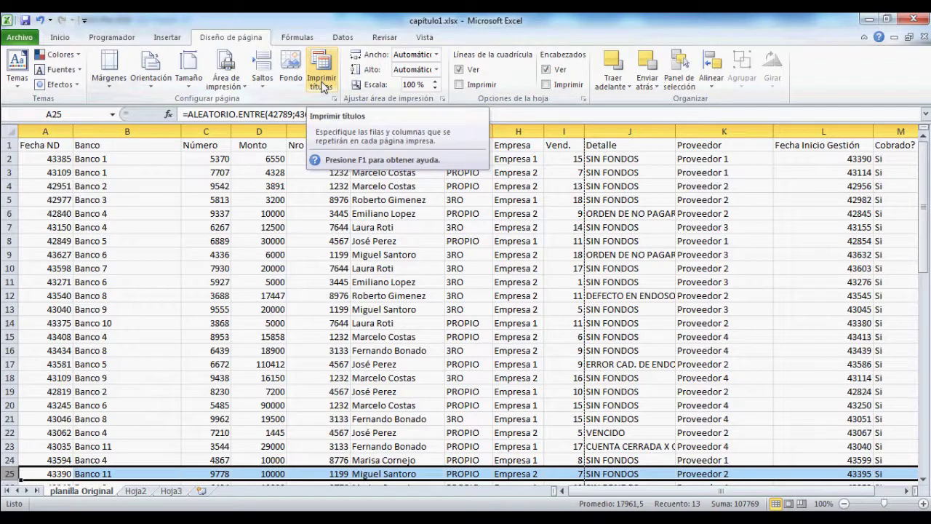
left_click(322, 85)
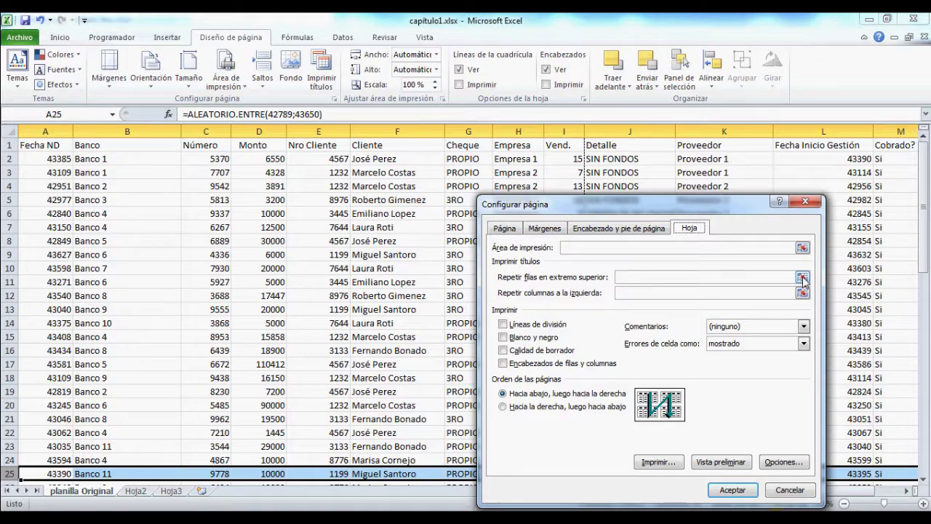
left_click(803, 278)
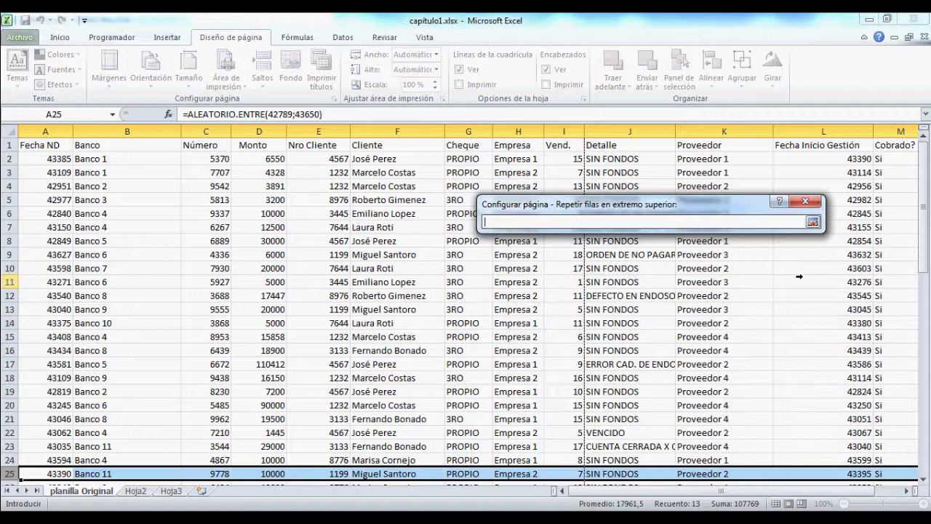
left_click(5, 145)
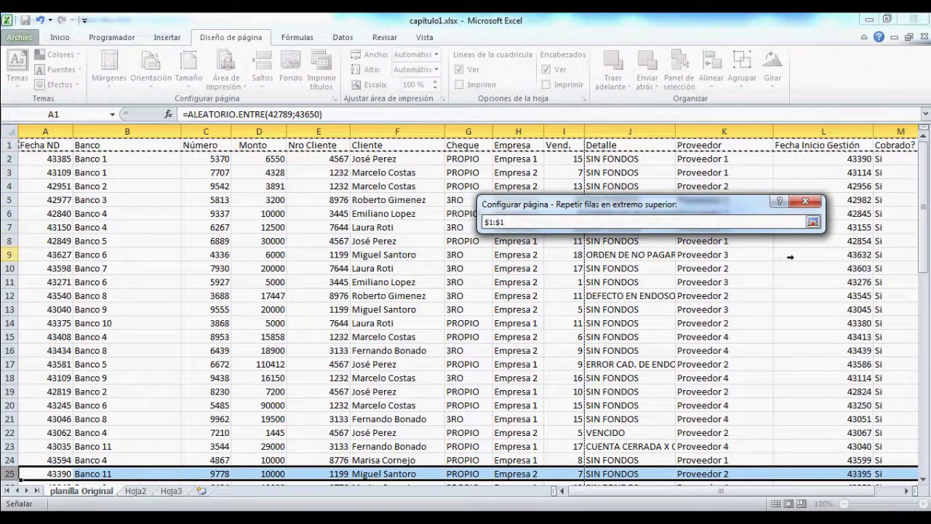
left_click(813, 222)
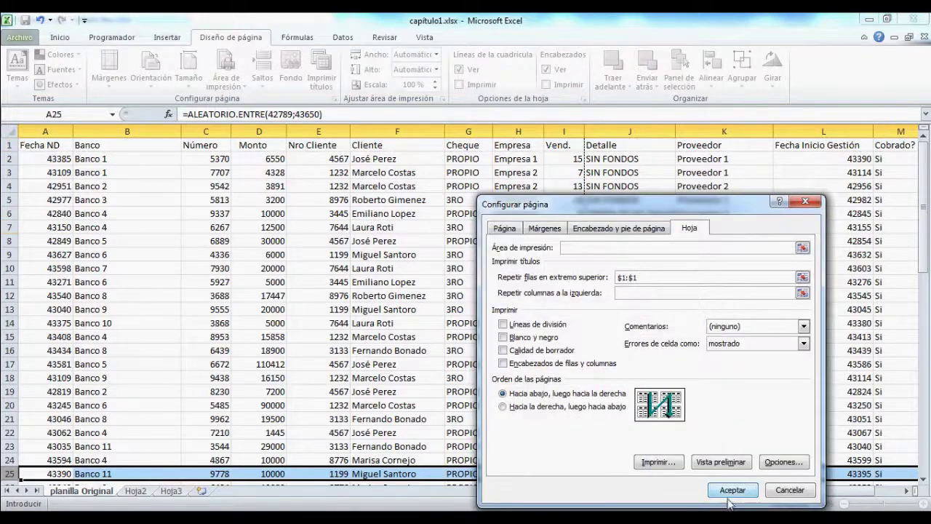
left_click(732, 489)
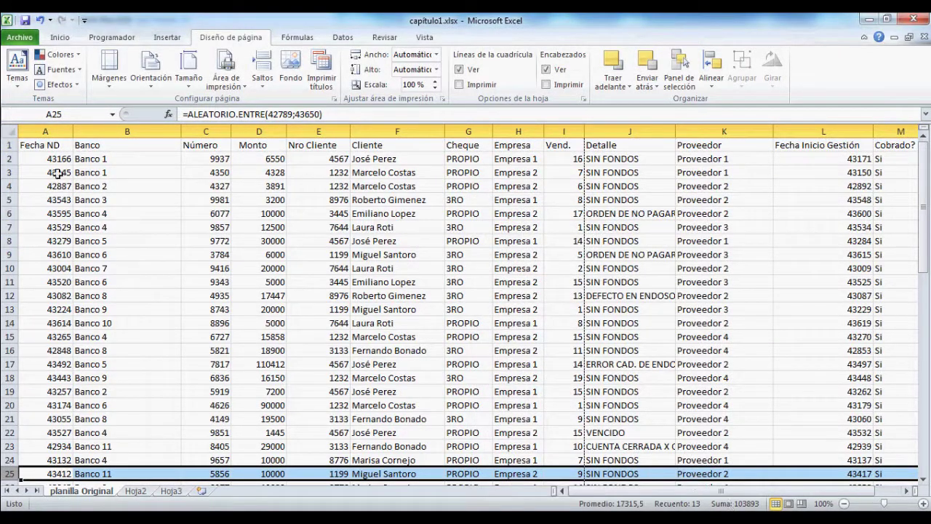
Step: Copy the records in A19:M32 and paste them at A33, filling rows 33–46
scroll(252, 331, "down", 4)
scroll(253, 328, "up", 4)
scroll(95, 208, "down", 4)
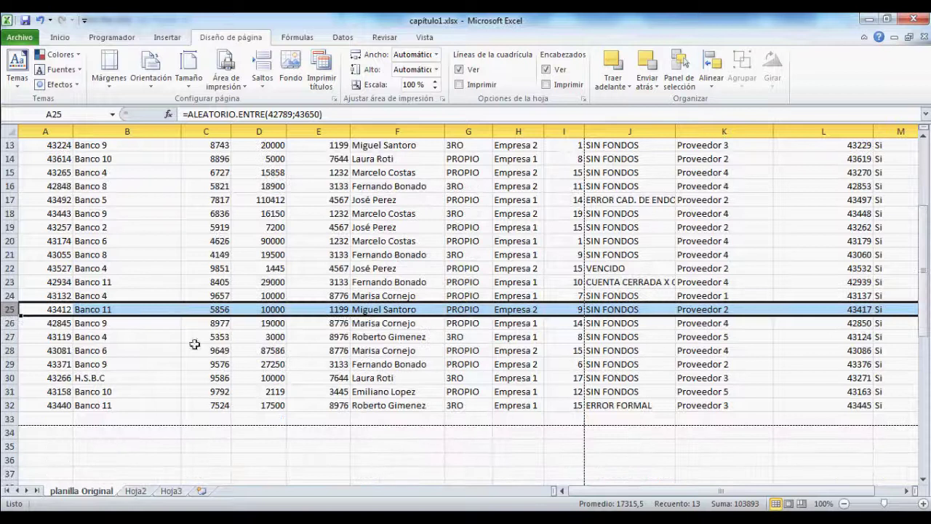
left_click(27, 227)
left_click_drag(26, 227, 837, 404)
key("ctrl+c")
left_click_drag(618, 492, 592, 492)
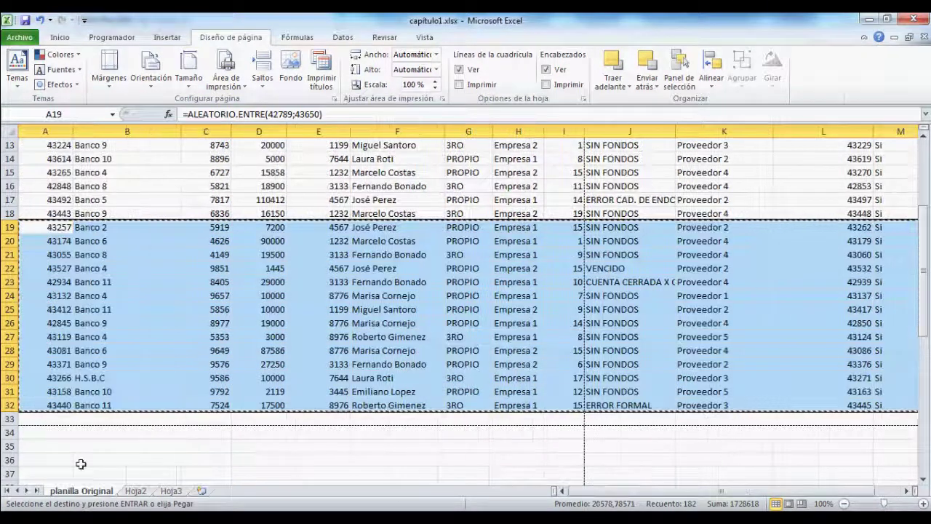
left_click(32, 420)
key("ctrl+v")
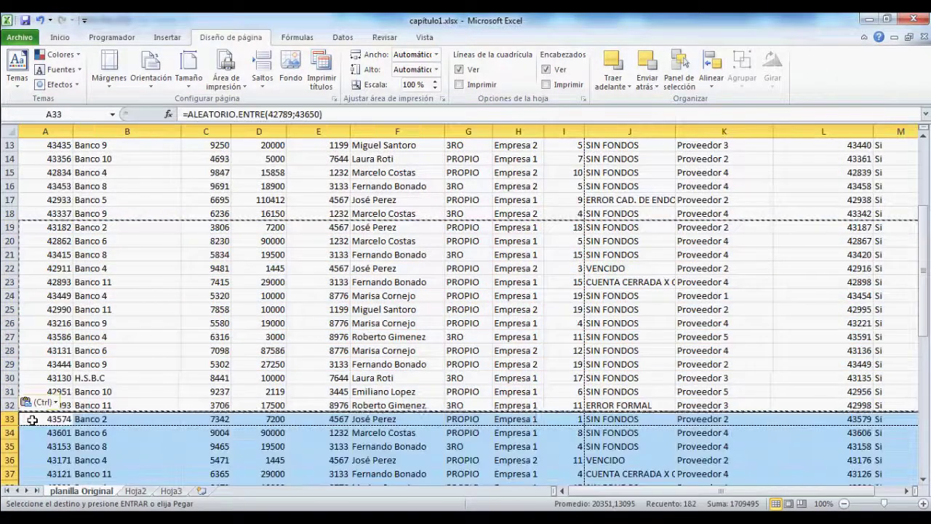
key("Escape")
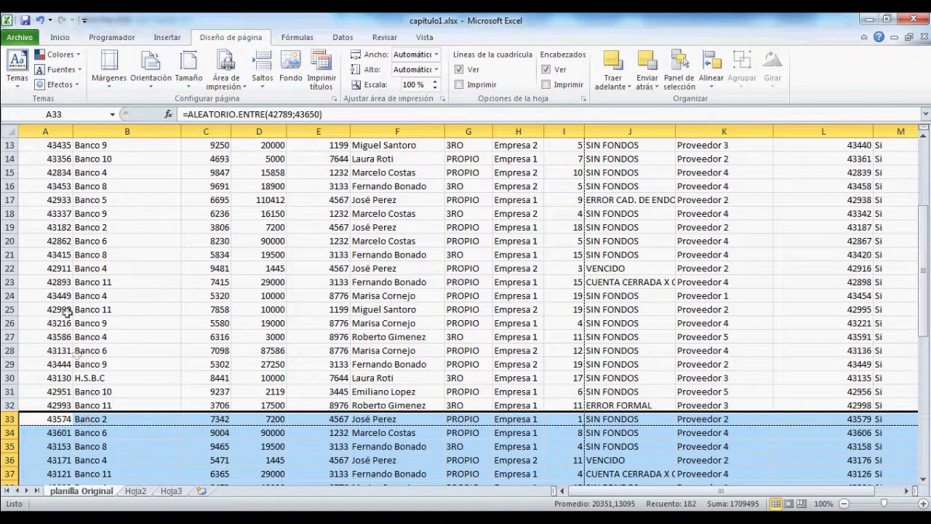
scroll(141, 349, "up", 4)
scroll(633, 457, "down", 7)
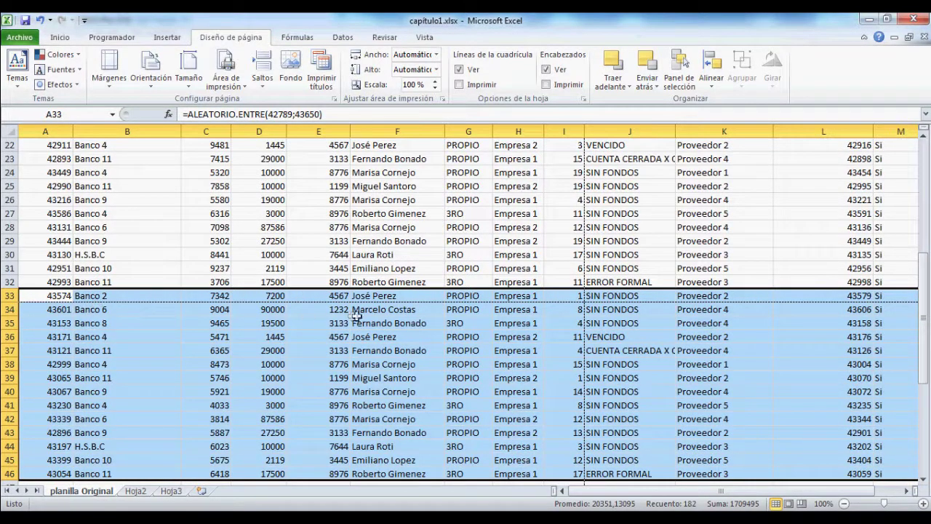
scroll(321, 350, "up", 7)
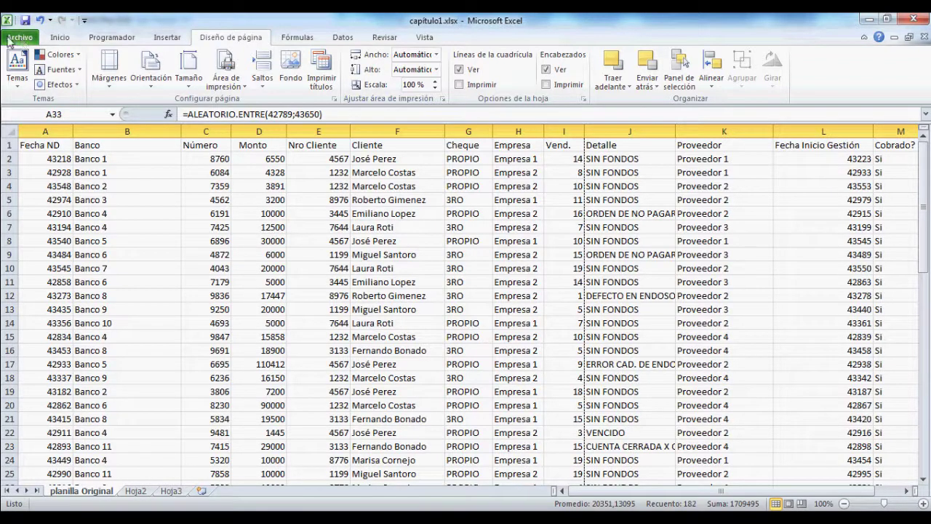
Step: Preview the printout, check page 2 of 4 repeats the Fecha ND title row, then return
left_click(15, 41)
left_click(41, 224)
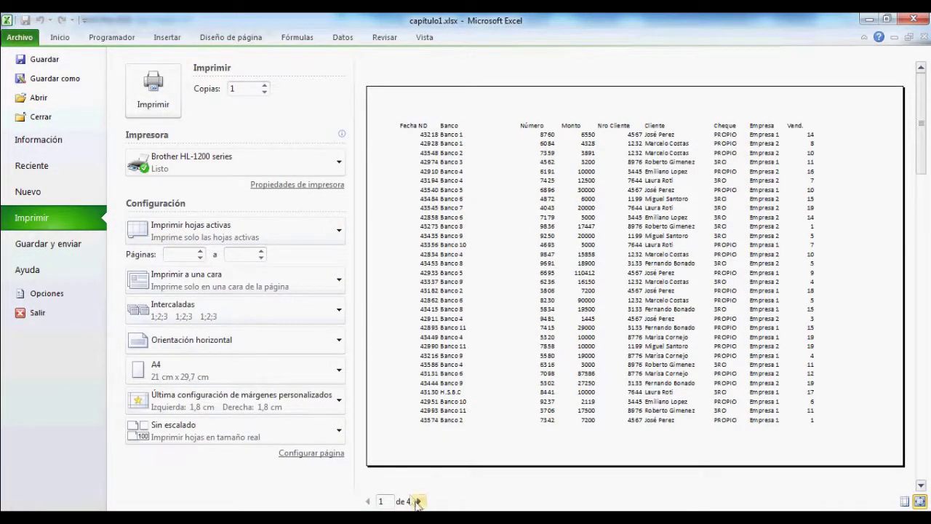
left_click(420, 502)
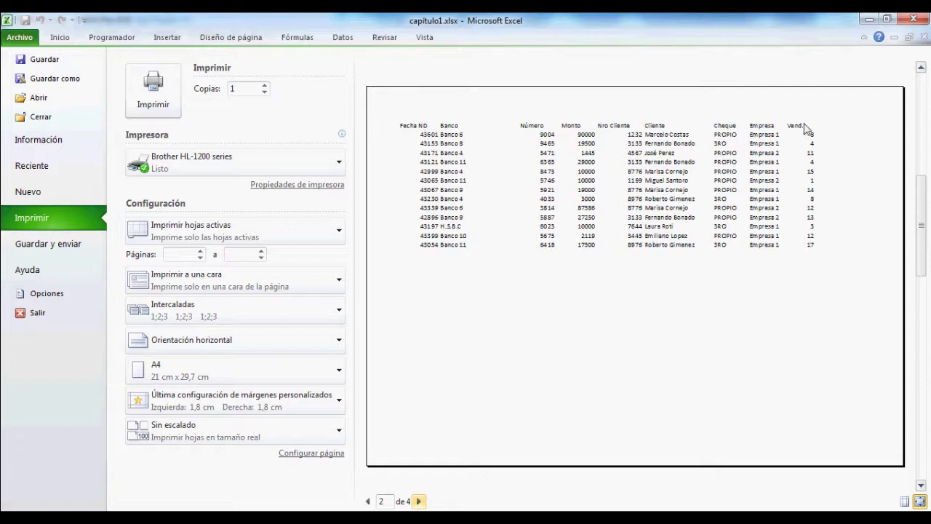
left_click(59, 39)
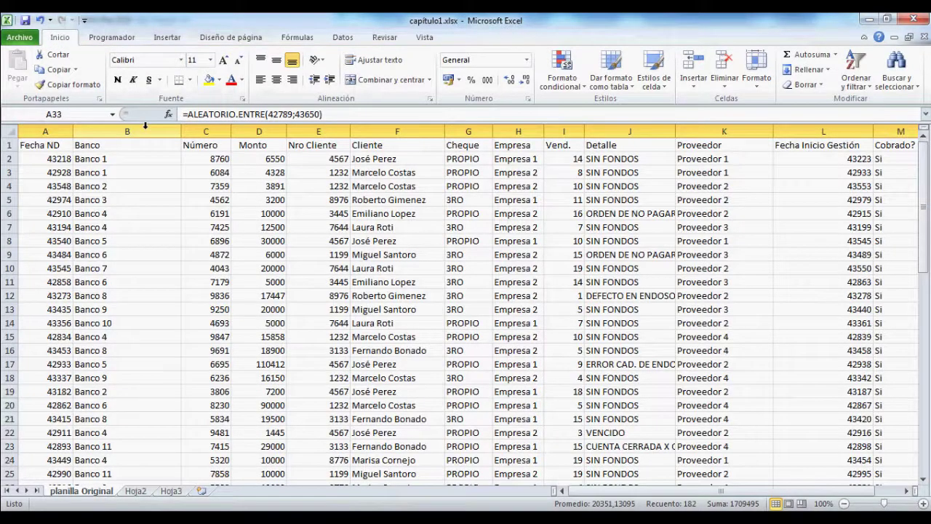
Step: Delete $1:$1 from Repetir filas en extremo superior and reopen the print preview
left_click(77, 160)
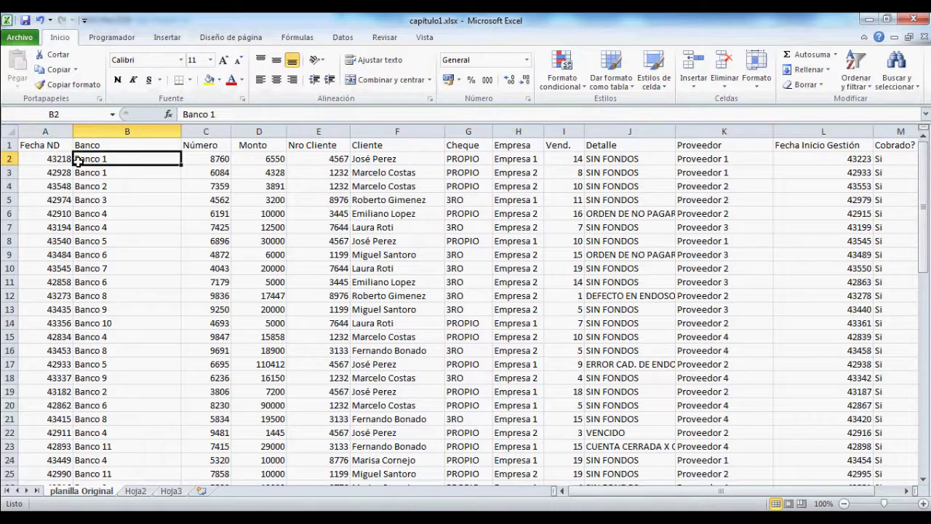
left_click_drag(45, 186, 45, 173)
left_click(206, 38)
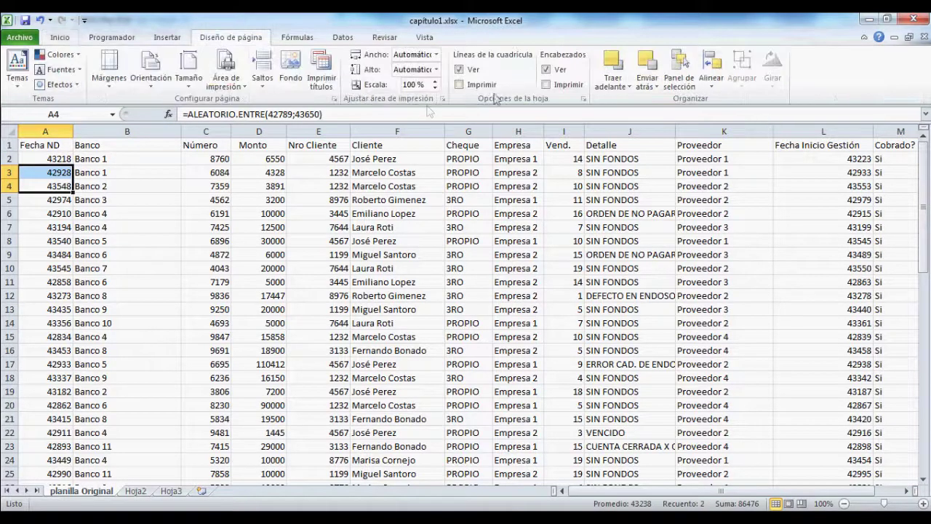
left_click(321, 73)
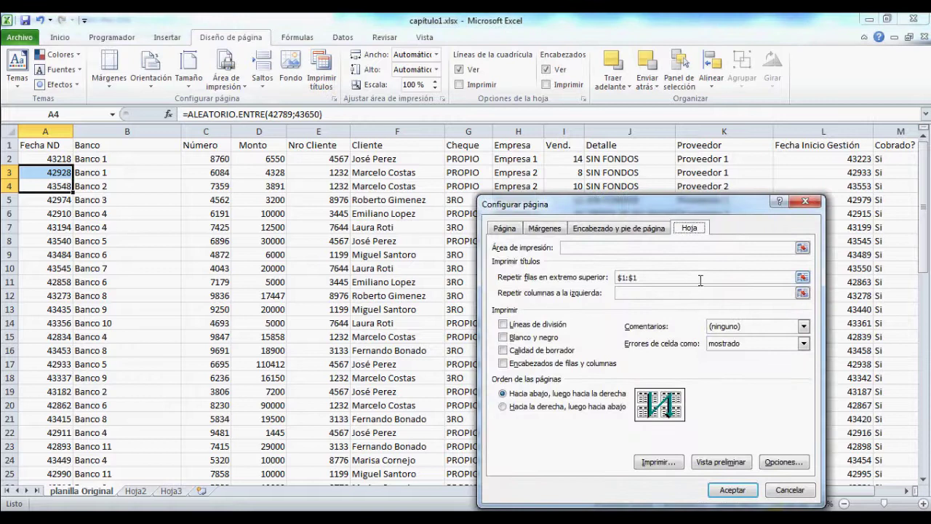
left_click_drag(742, 279, 428, 273)
key("Delete")
left_click(734, 489)
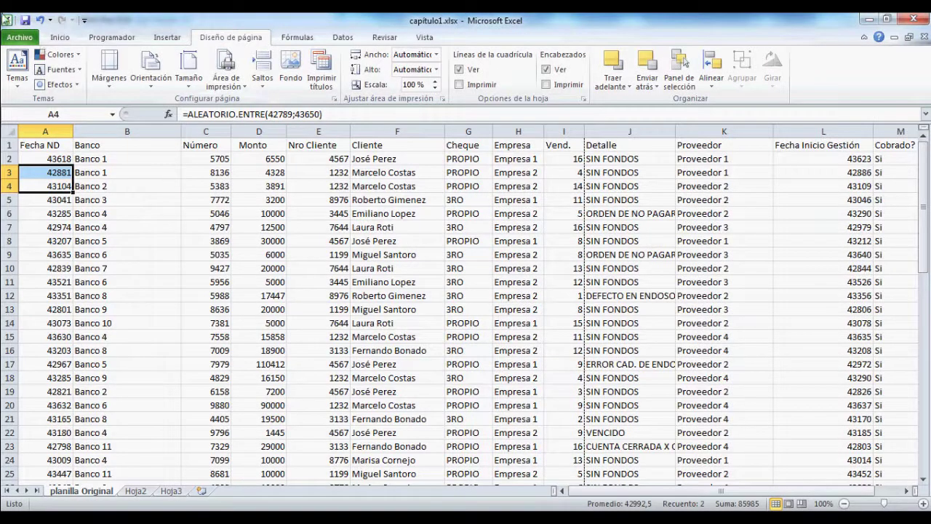
left_click(16, 38)
left_click(57, 216)
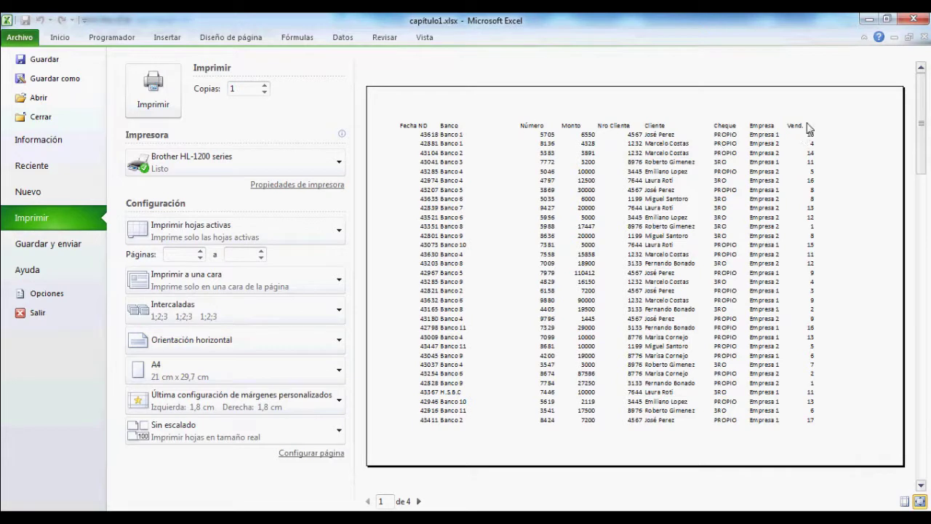
Step: Advance the print preview to page 2, then go back to the planilla Original worksheet
left_click(419, 502)
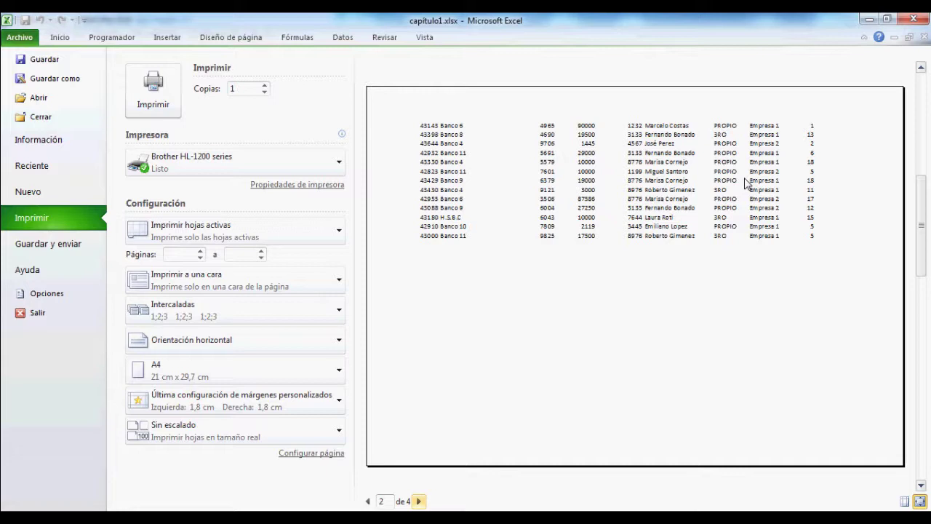
left_click(59, 39)
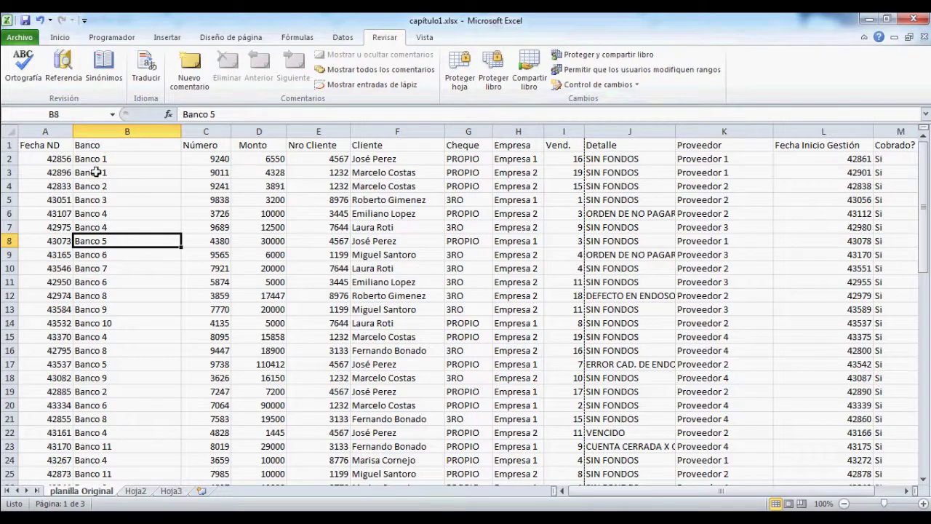
left_click(211, 159)
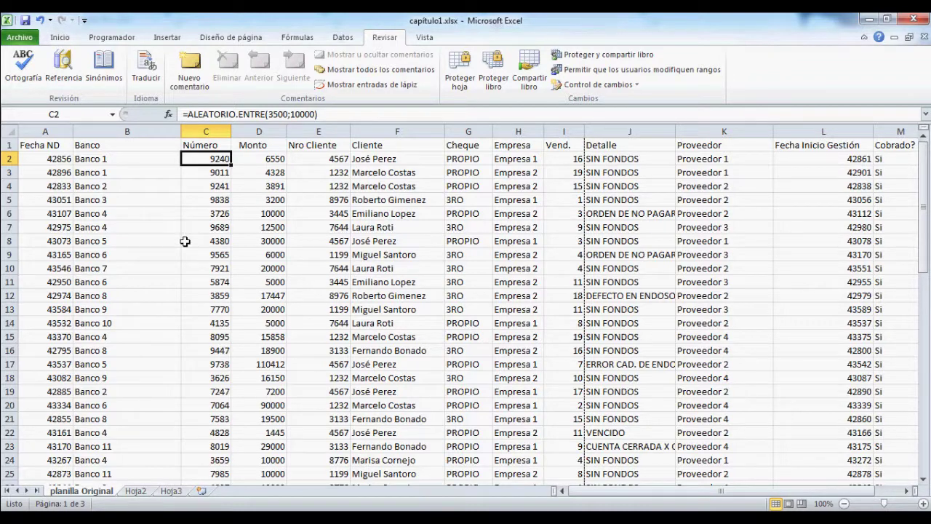
left_click(50, 163)
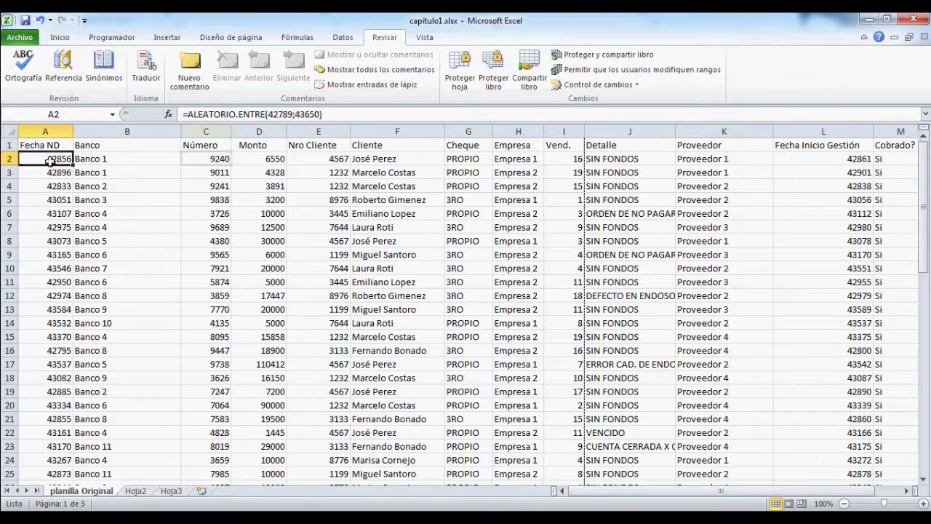
key("Down")
key("Down")
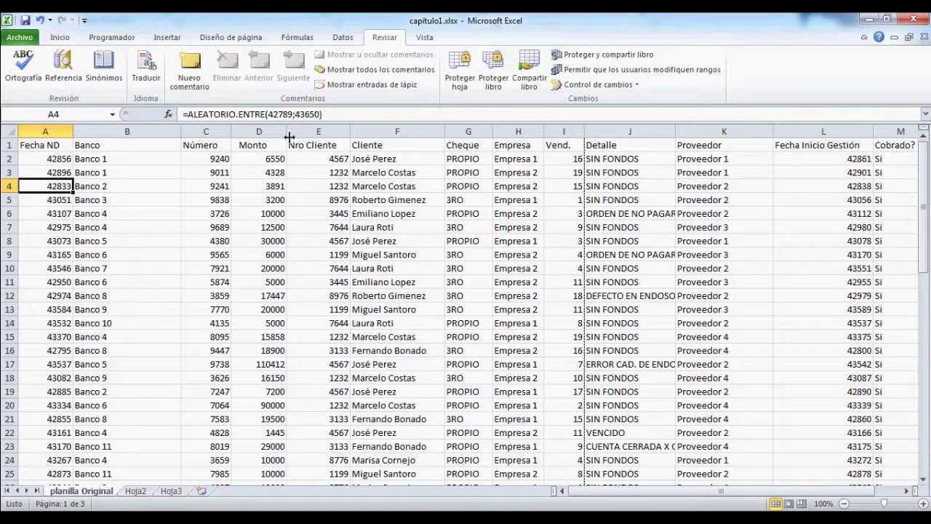
left_click(207, 158)
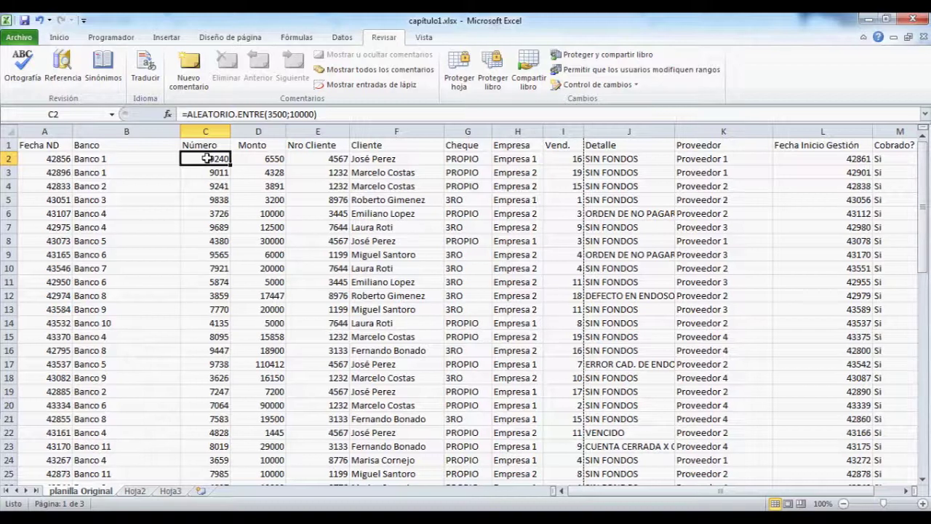
Step: Select the Número column data and confirm in Format Cells that Bloqueada stays checked
key("ctrl+shift+Down")
scroll(240, 257, "up", 2)
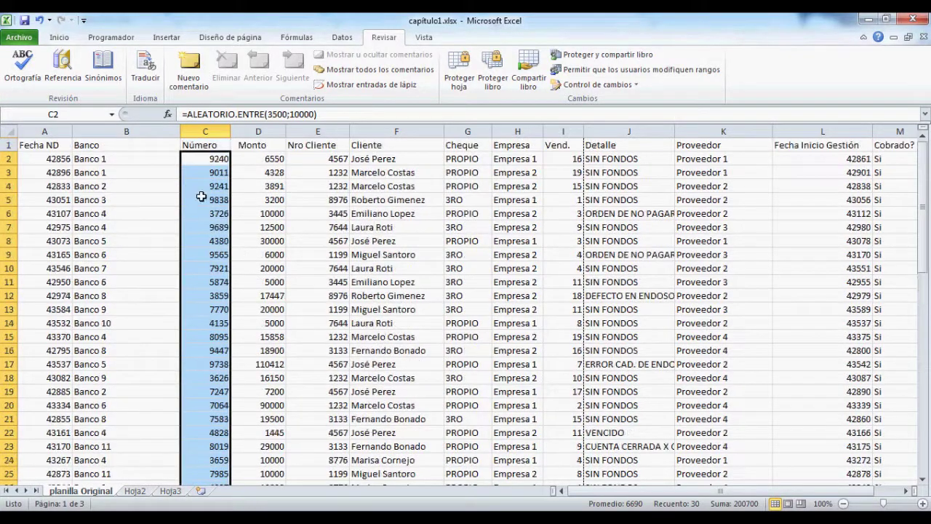
right_click(203, 198)
left_click(251, 383)
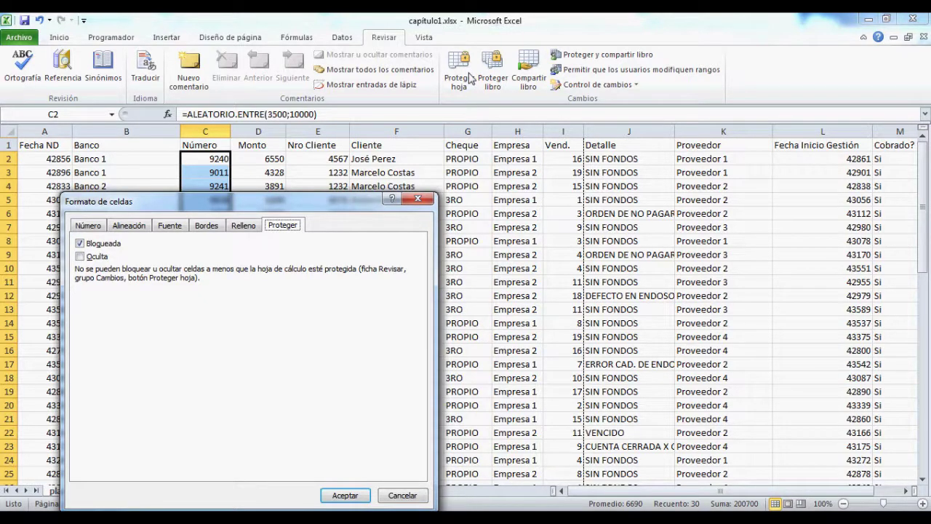
left_click(346, 496)
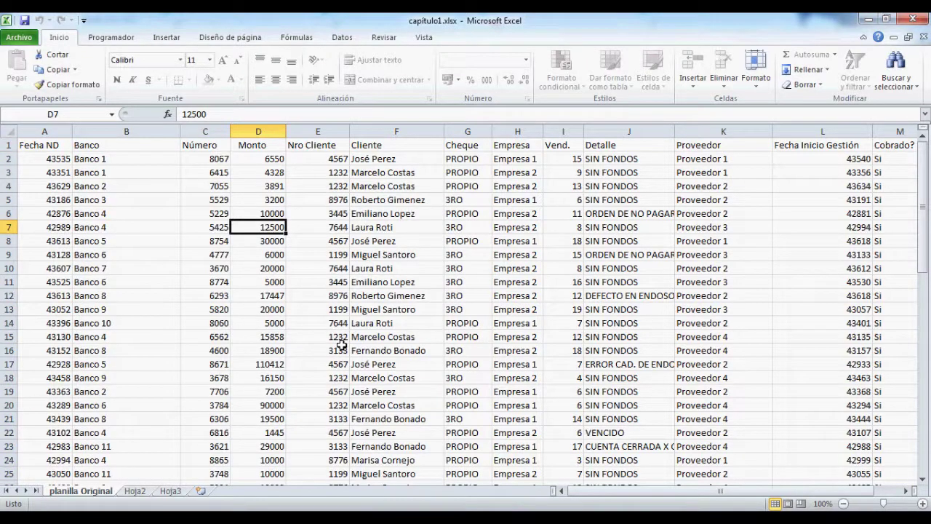
left_click(208, 196)
double_click(208, 196)
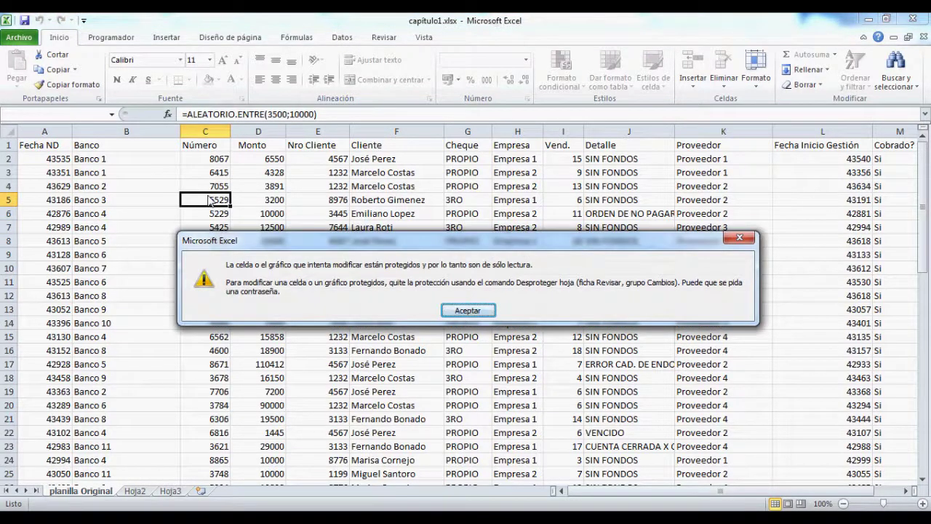
left_click(468, 311)
left_click(571, 228)
double_click(571, 228)
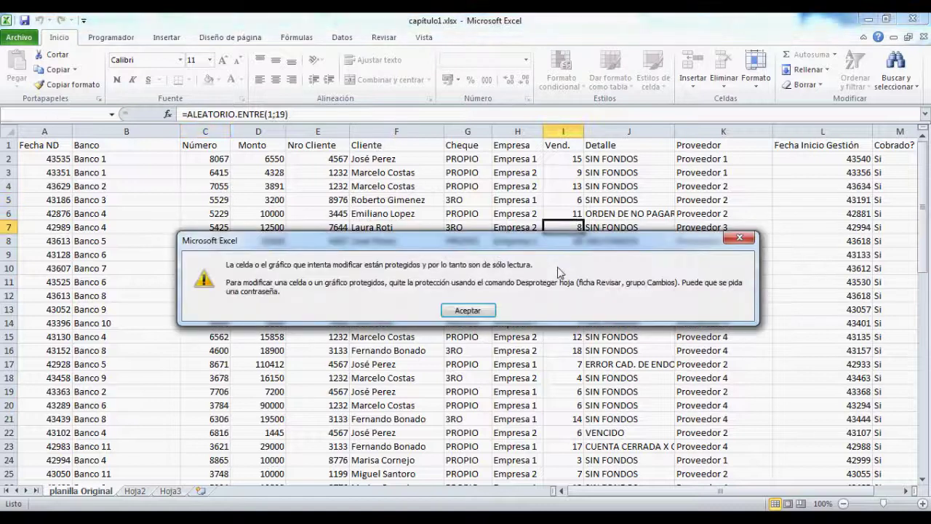
left_click(481, 313)
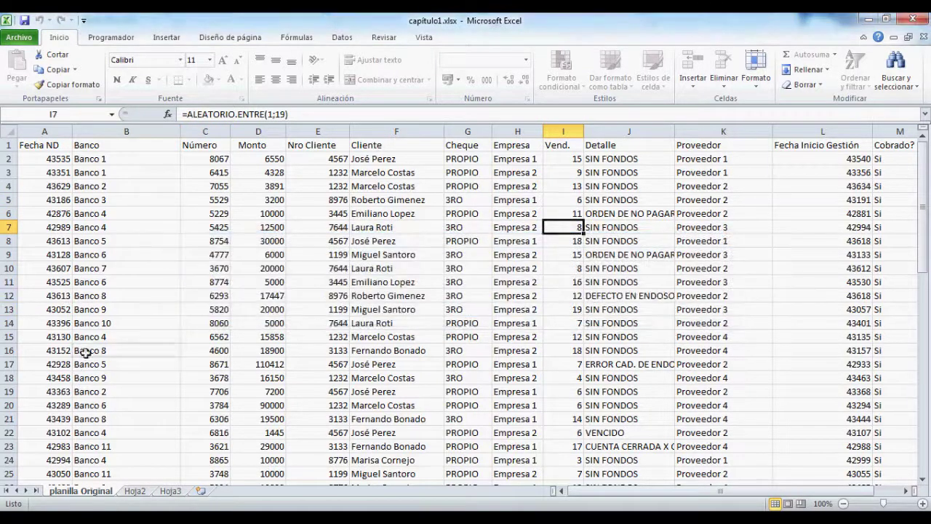
double_click(84, 353)
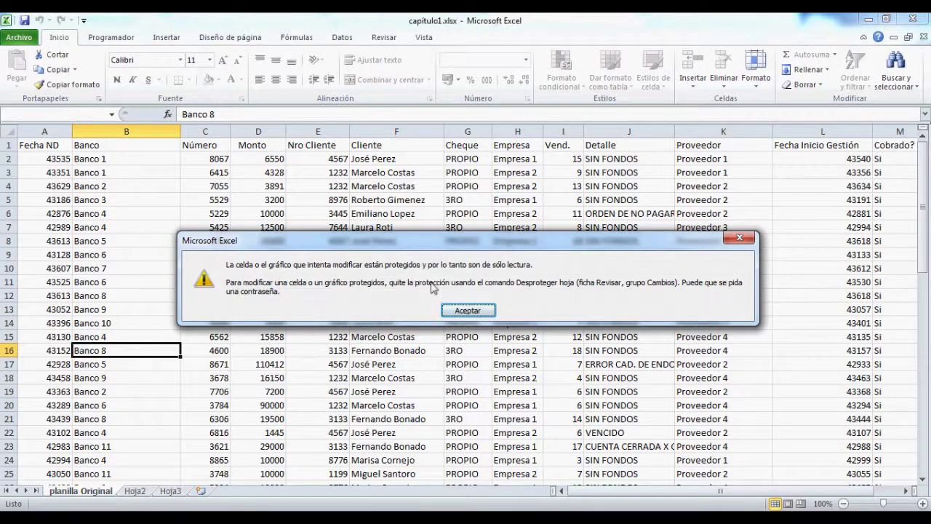
left_click(460, 311)
Step: Unprotect the planilla Original sheet with Desproteger hoja and its password
left_click(383, 37)
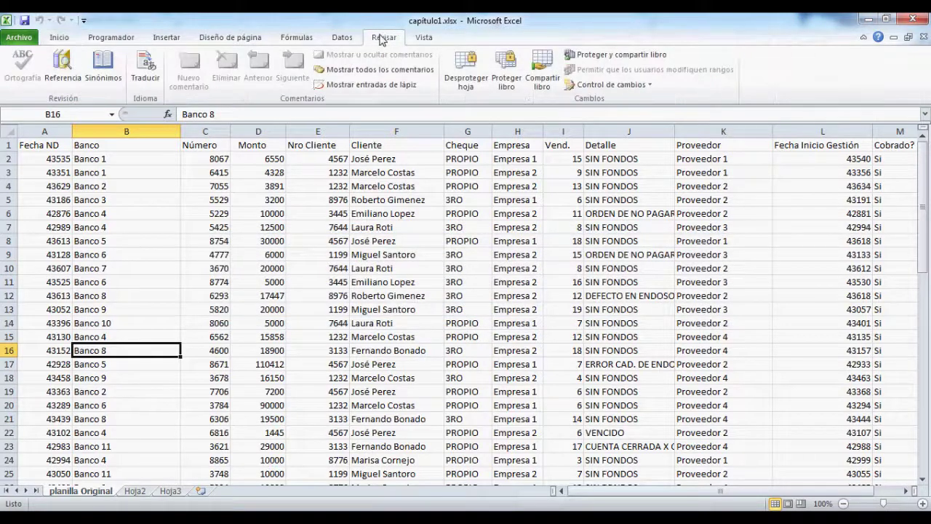
left_click(486, 85)
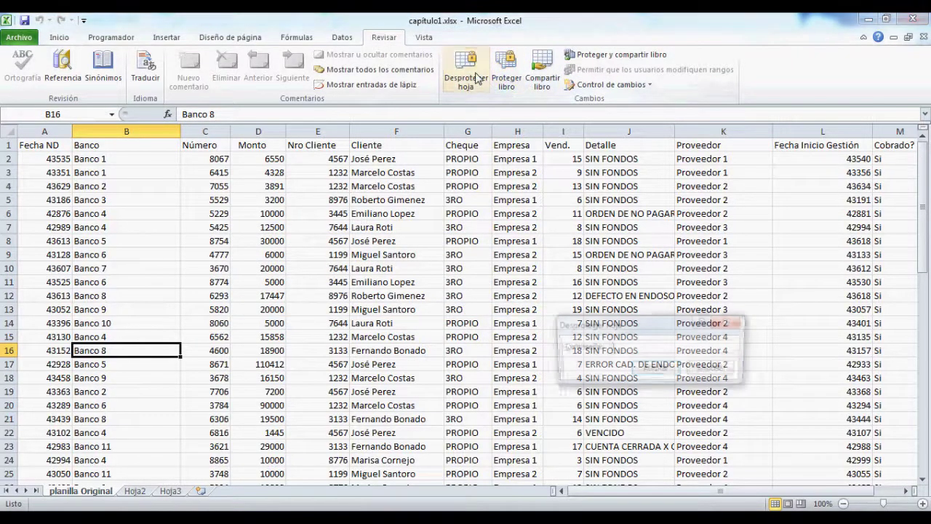
type("12345")
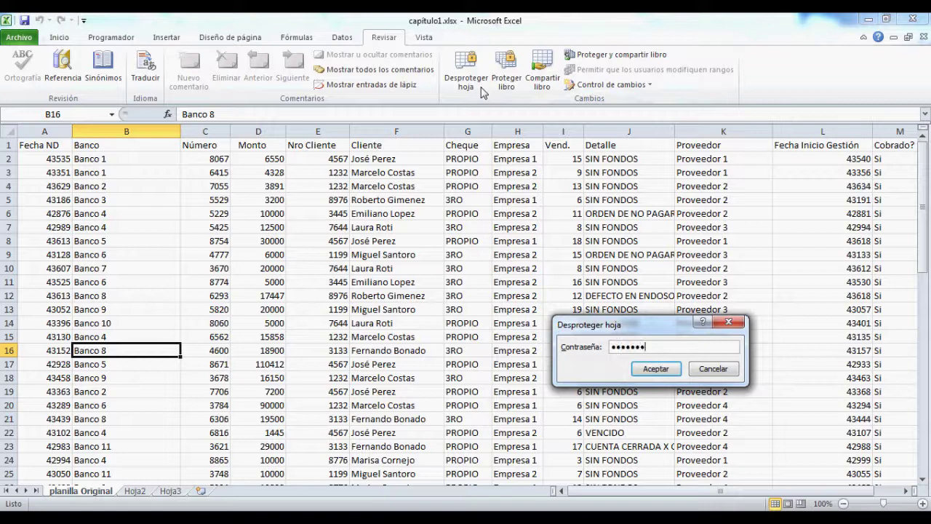
key("Return")
Step: Test-edit C13 by typing 'ff', then undo so it keeps its 5820 value
left_click(223, 311)
type("ff")
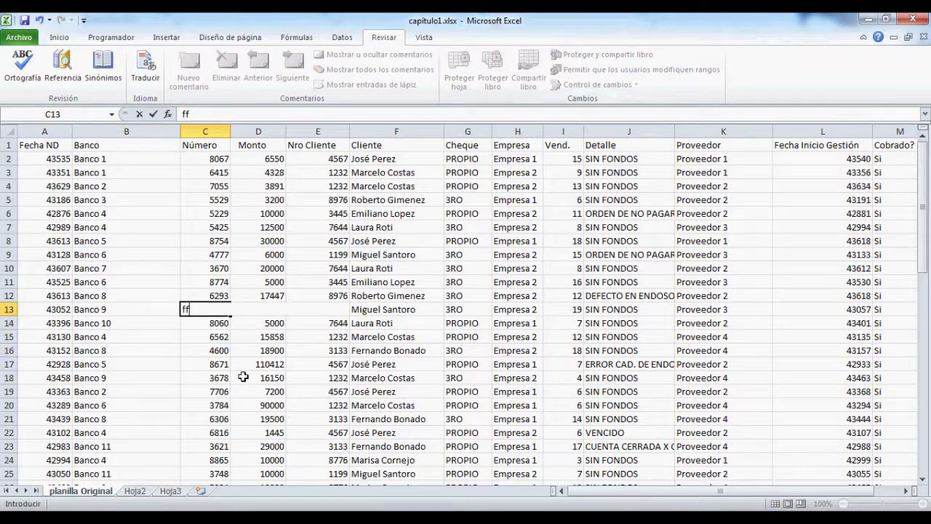
key("ctrl+z")
key("Escape")
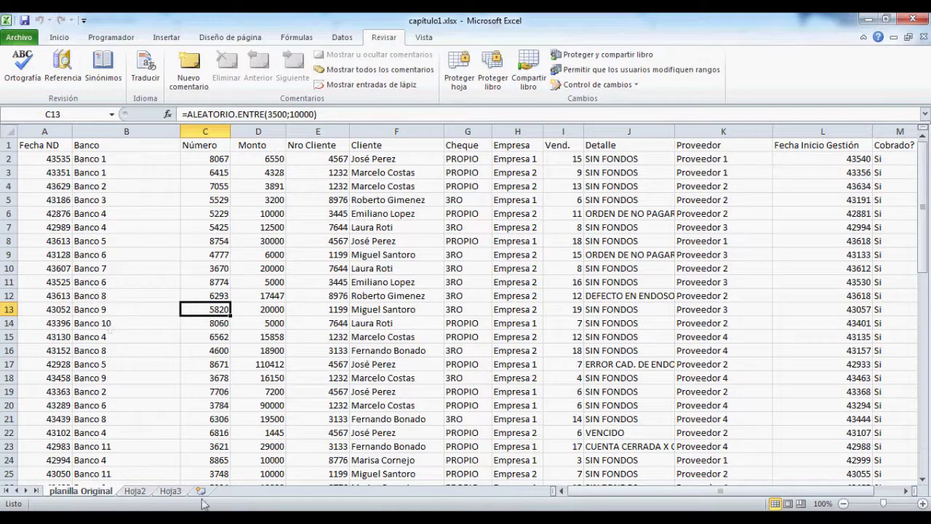
left_click(64, 158)
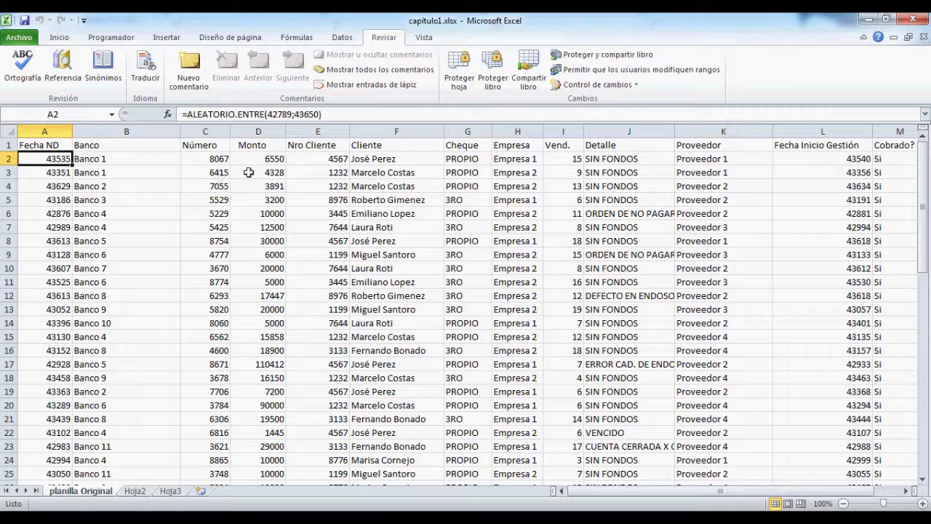
Step: Unlock the Nro Cliente column E cells by unchecking Bloqueada in Format Cells
left_click(317, 159)
left_click(333, 149)
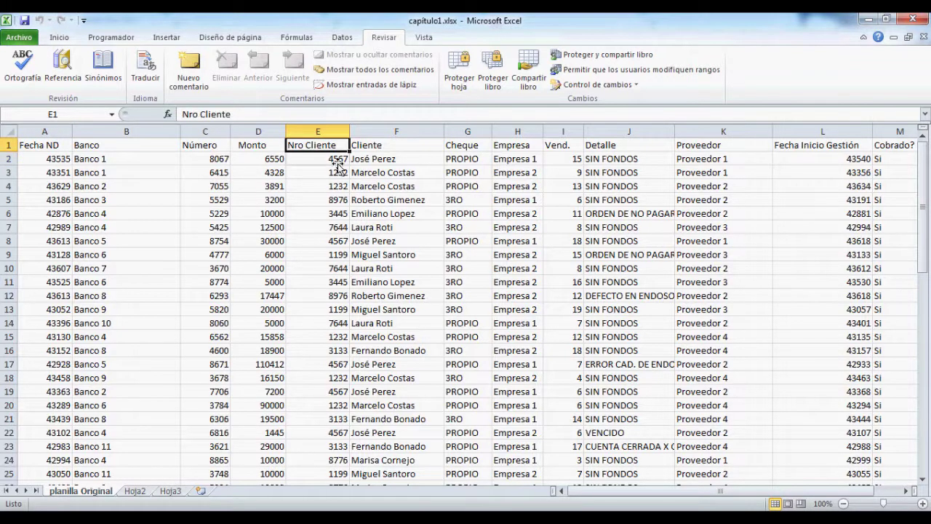
key("ctrl+shift+Down")
scroll(337, 175, "up", 2)
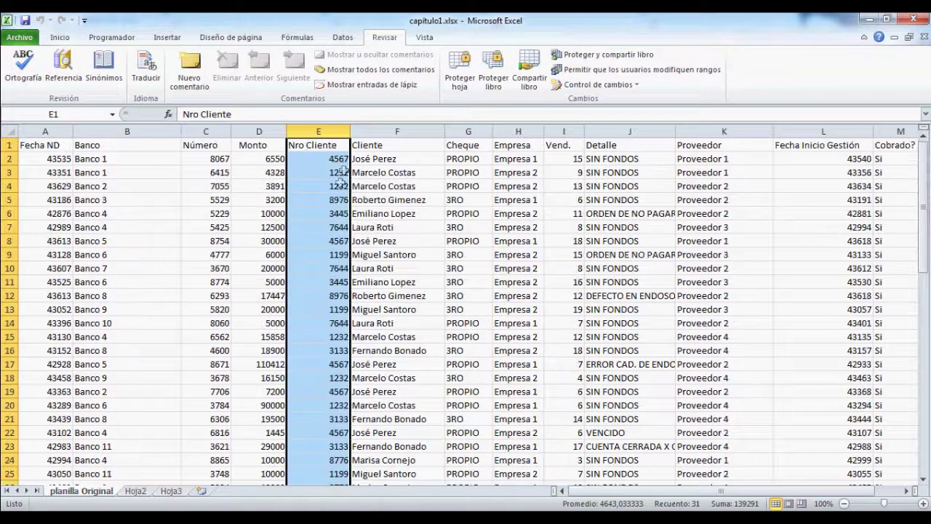
right_click(294, 171)
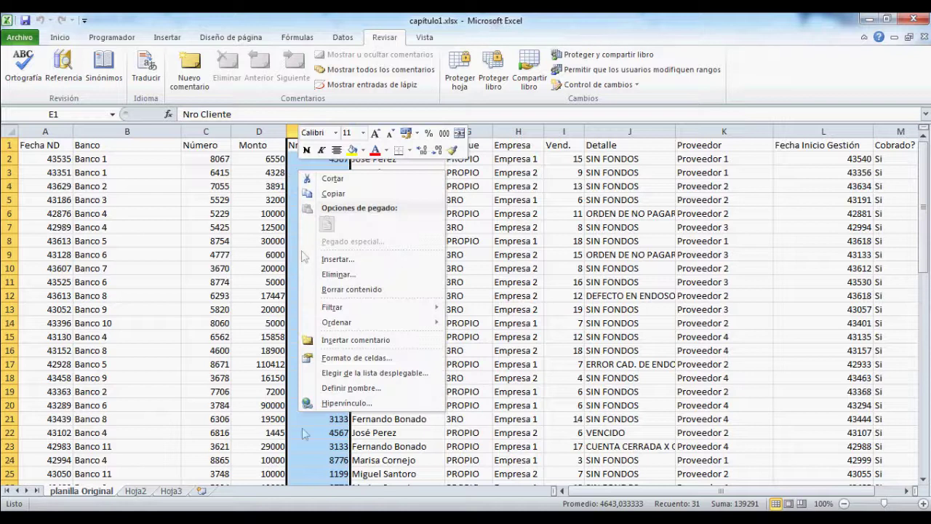
left_click(379, 359)
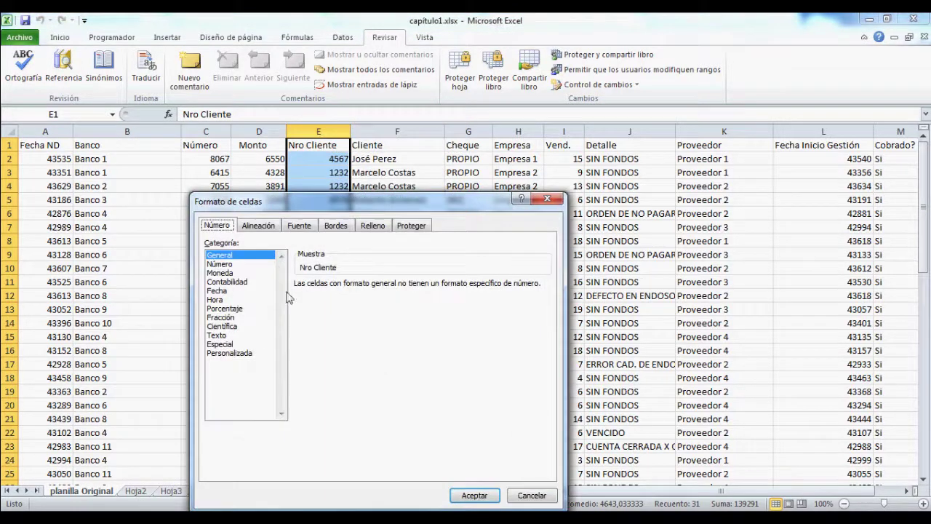
left_click(425, 227)
left_click(210, 243)
left_click(474, 496)
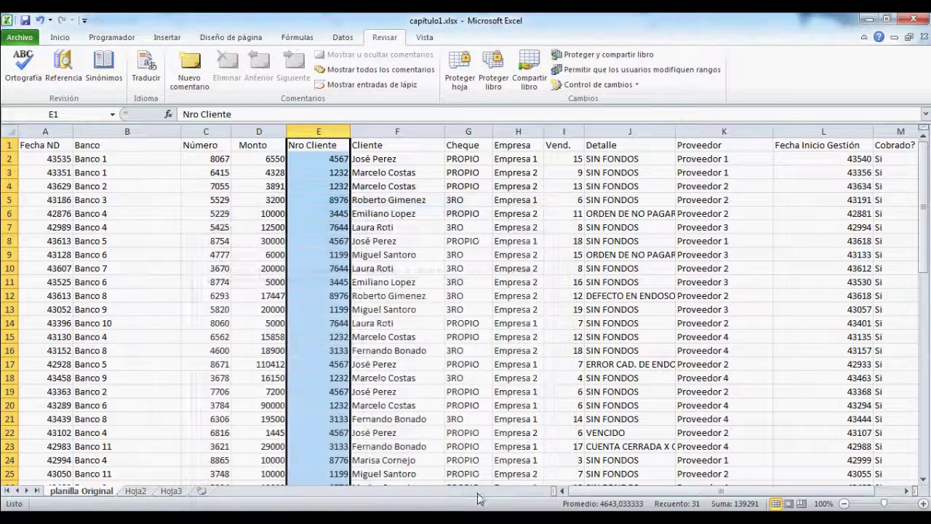
left_click(154, 171)
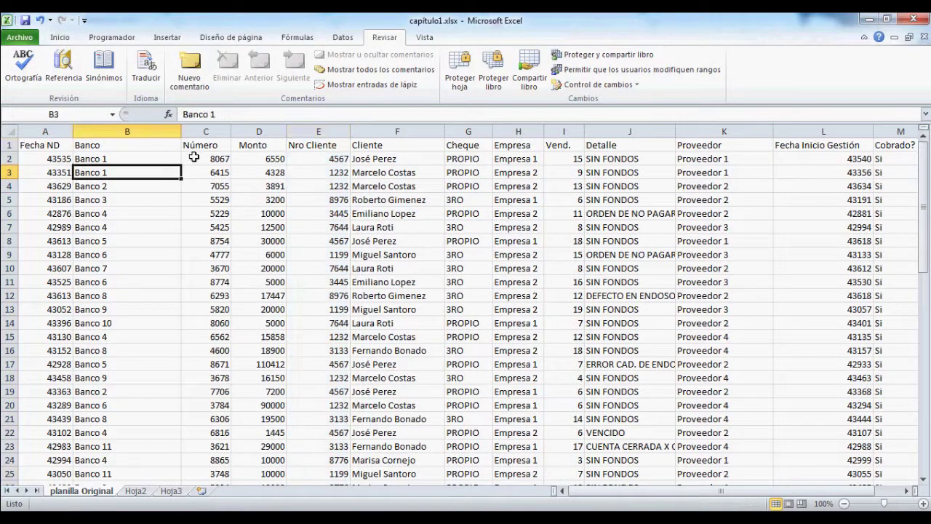
Step: Protect the sheet with a password, re-entering it after a confirmation mismatch
left_click(192, 162)
left_click(460, 75)
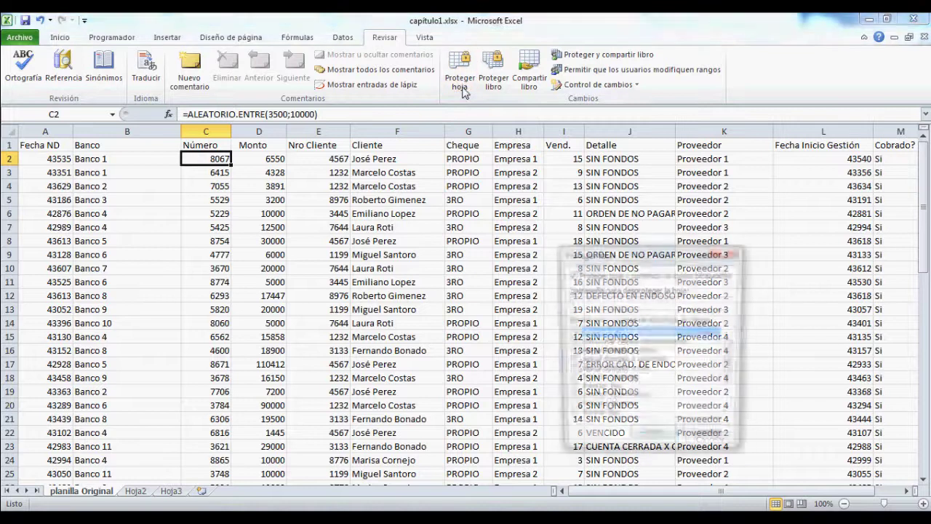
type("1234567")
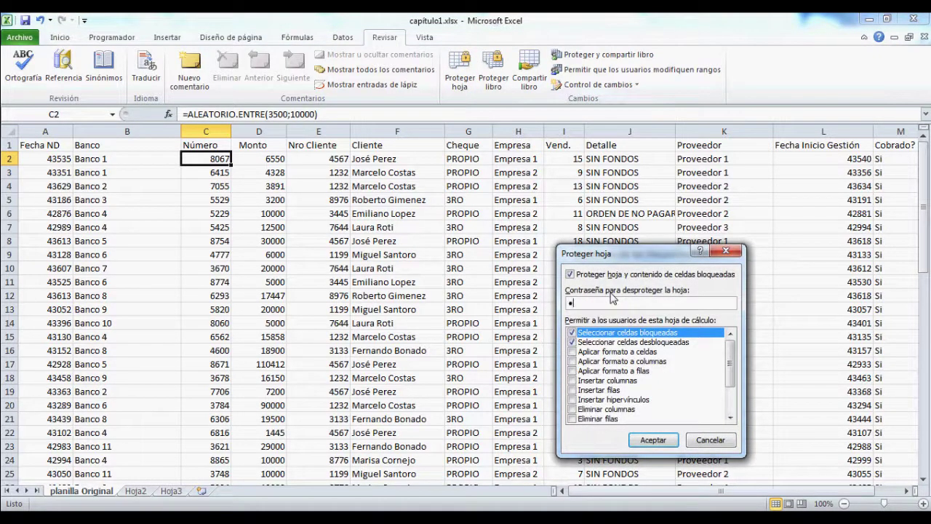
key("Return")
type("123456")
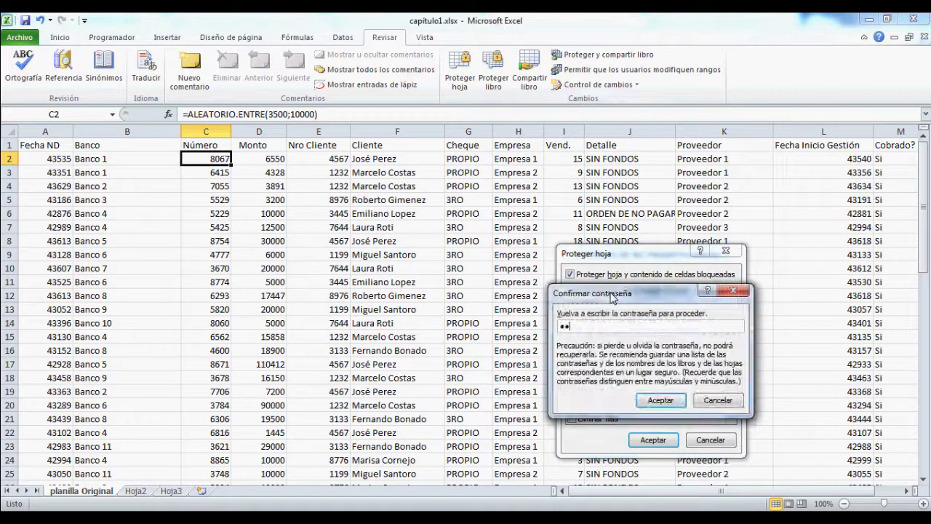
key("Return")
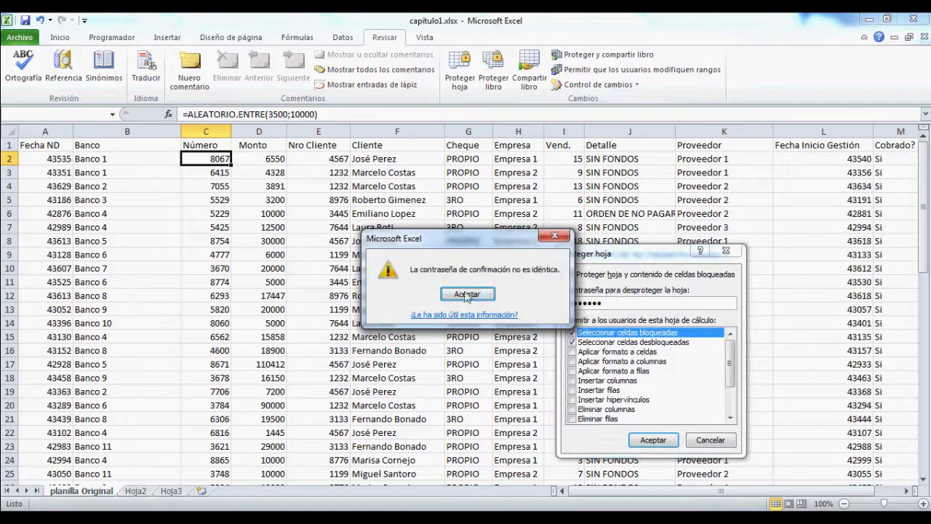
left_click(475, 295)
type("1234567")
key("Return")
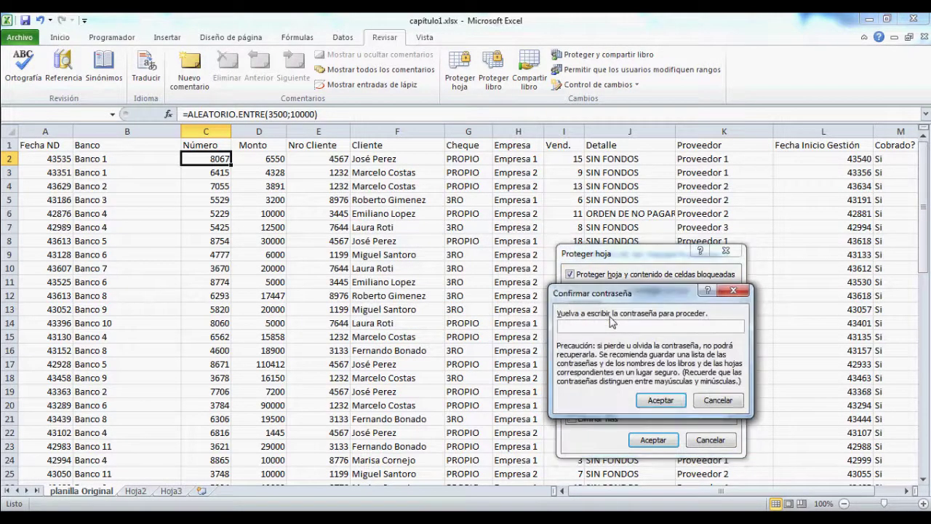
type("1234567")
key("Return")
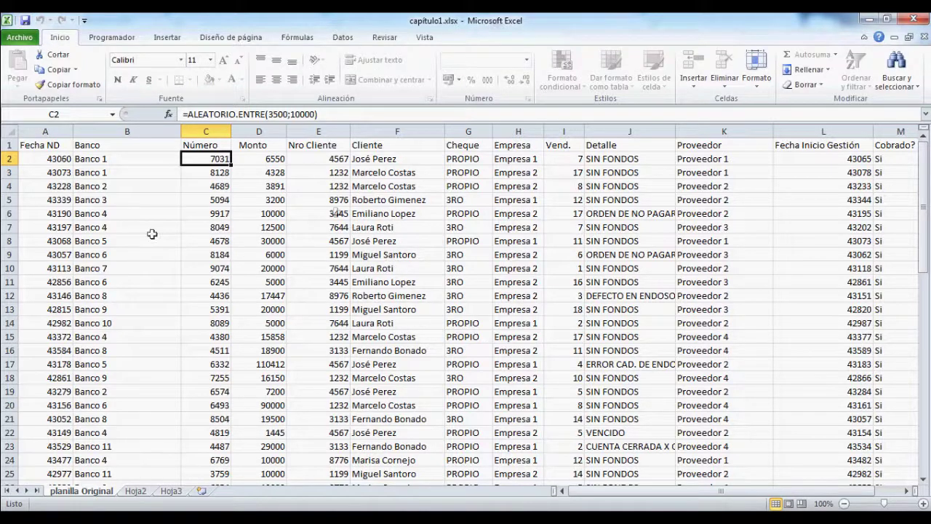
Step: Try editing locked Banco, Número and Monto cells, dismissing each read-only warning
left_click(122, 228)
double_click(121, 228)
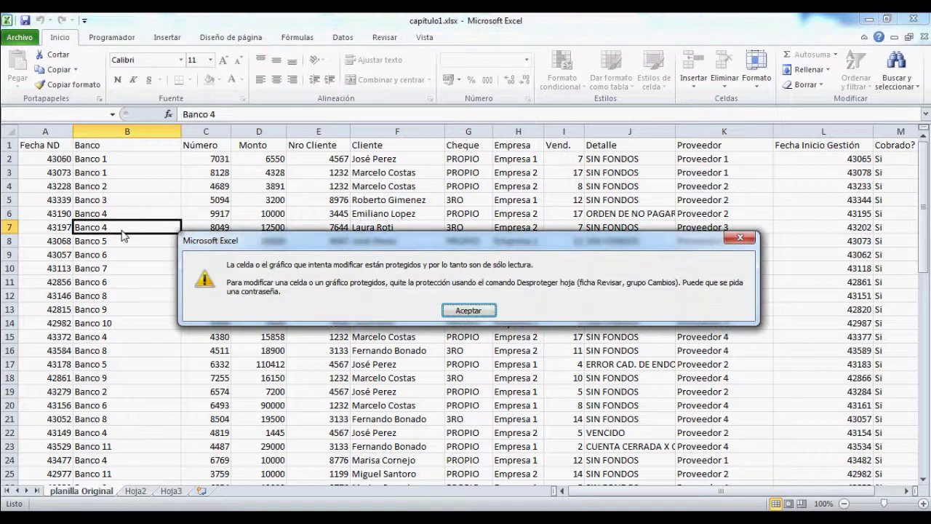
key("Return")
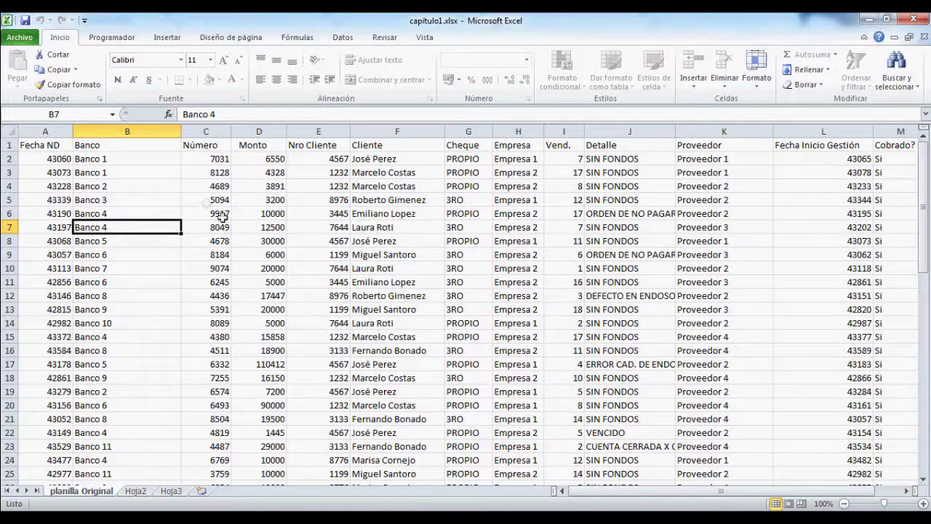
left_click(207, 214)
double_click(206, 214)
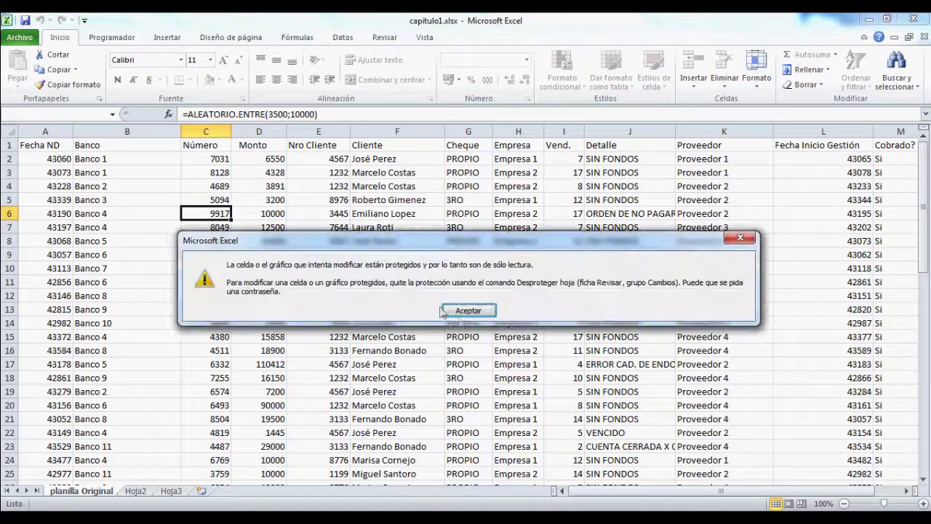
left_click(474, 313)
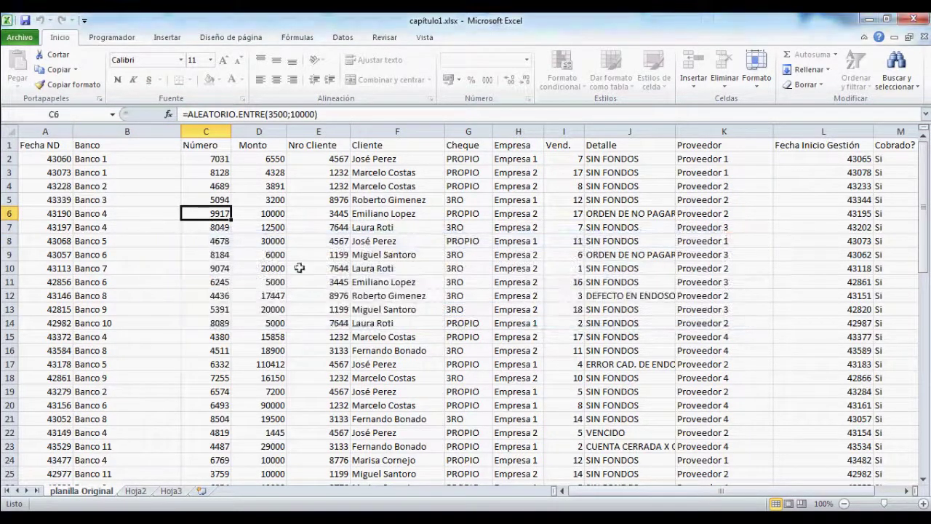
left_click(252, 157)
double_click(252, 158)
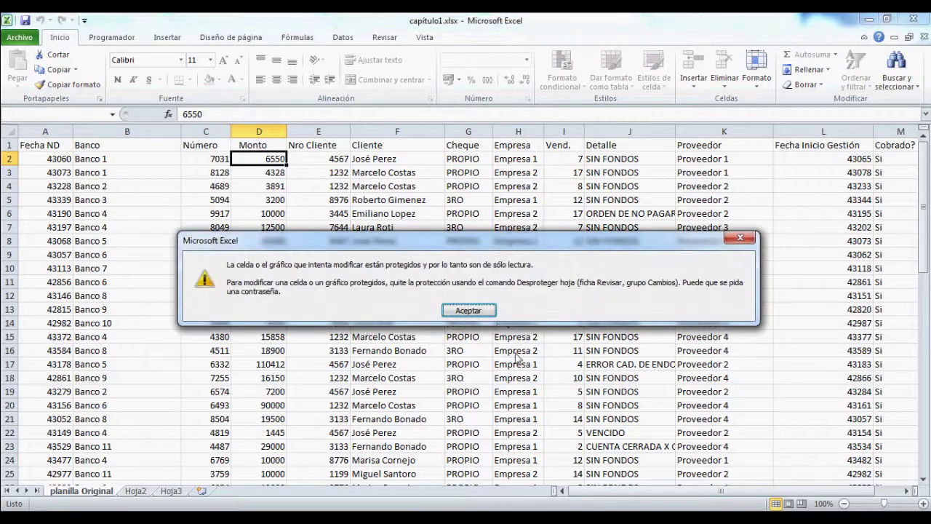
left_click(481, 309)
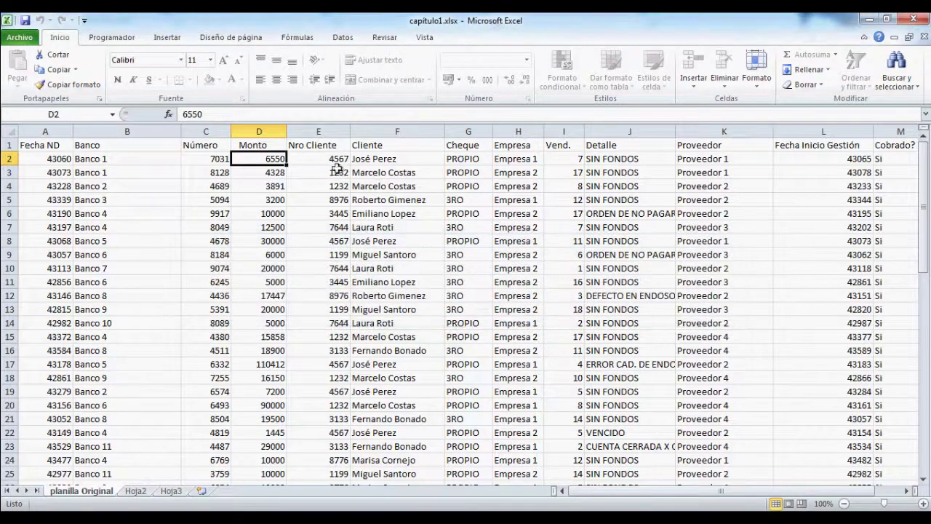
Step: Test editing the unlocked Nro Cliente cell E2 with 444, then select F12 and E1
left_click(312, 157)
type("444")
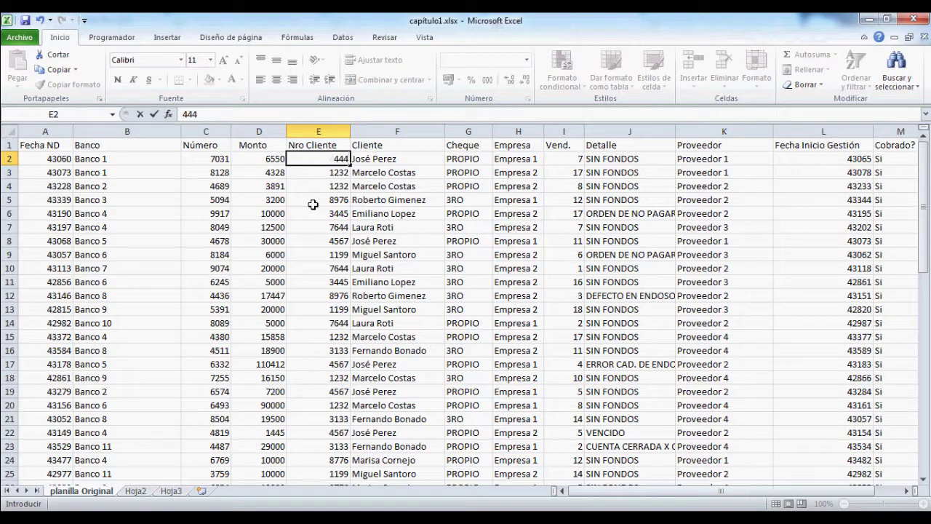
key("Return")
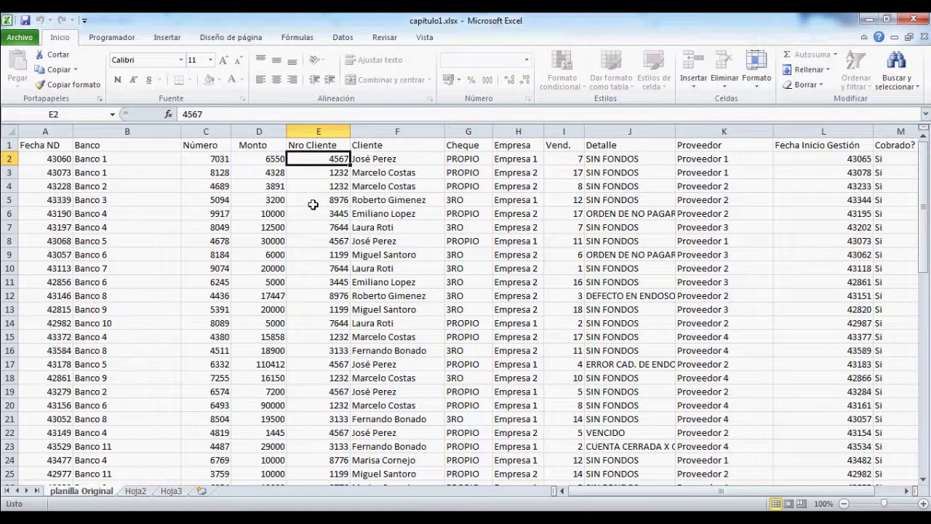
left_click(381, 296)
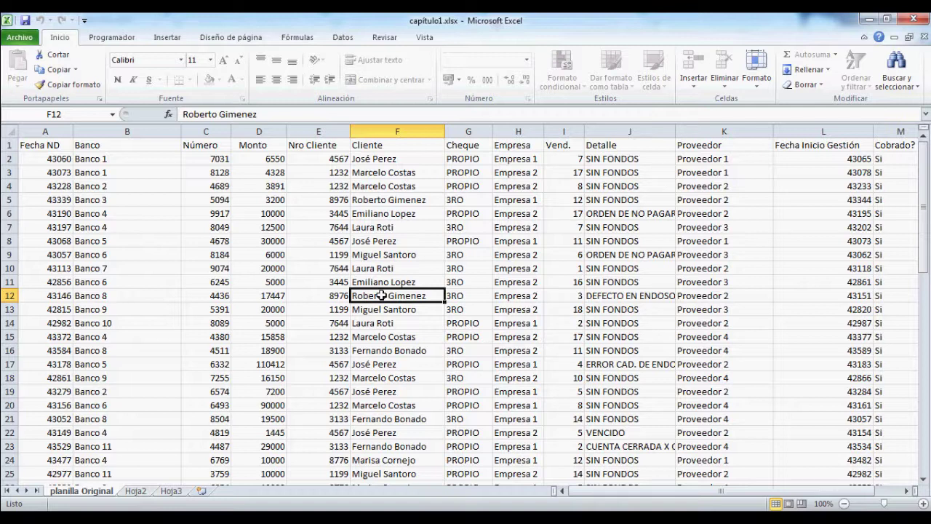
left_click(317, 148)
Step: Unprotect the planilla Original sheet by entering its password
left_click(384, 37)
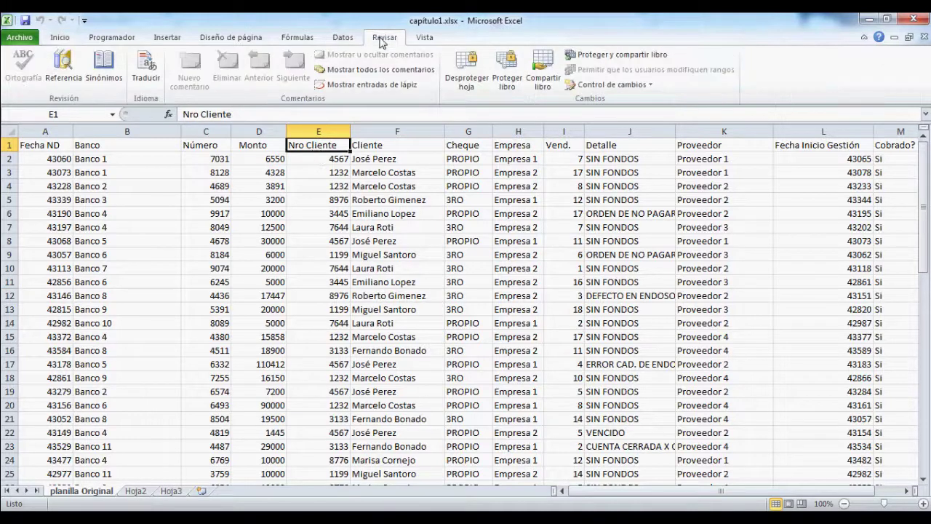
left_click(467, 80)
type("12345")
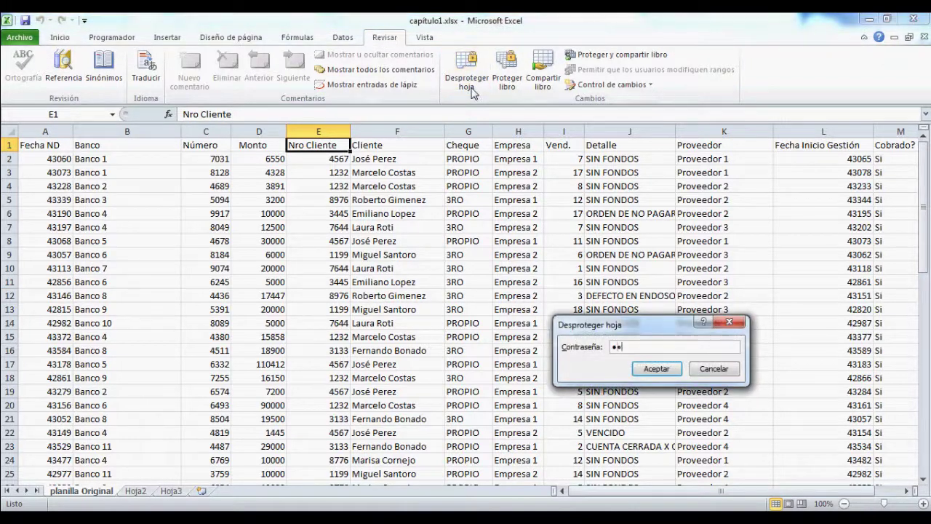
type("67")
key("Return")
Step: Mark the Nro Cliente cells E1:E31 as Bloqueada in Format Cells > Proteger
key("ctrl+shift+Down")
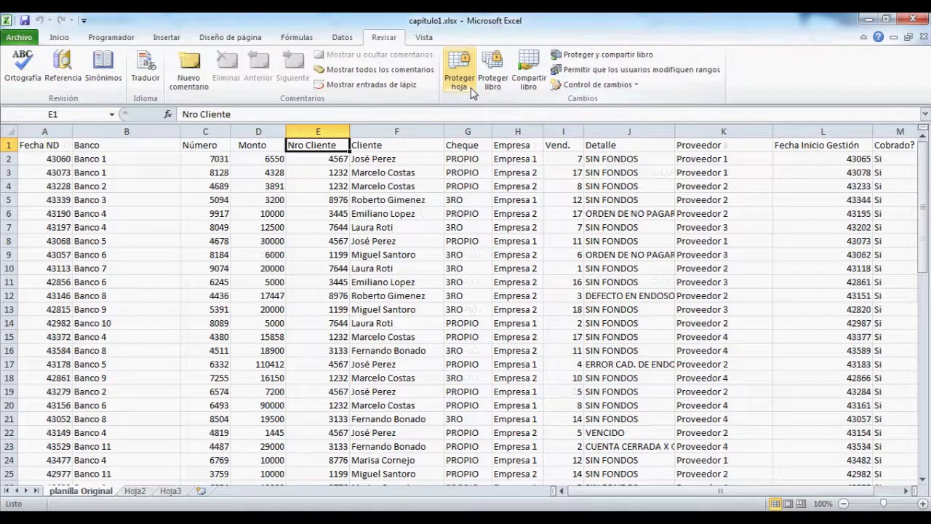
right_click(337, 203)
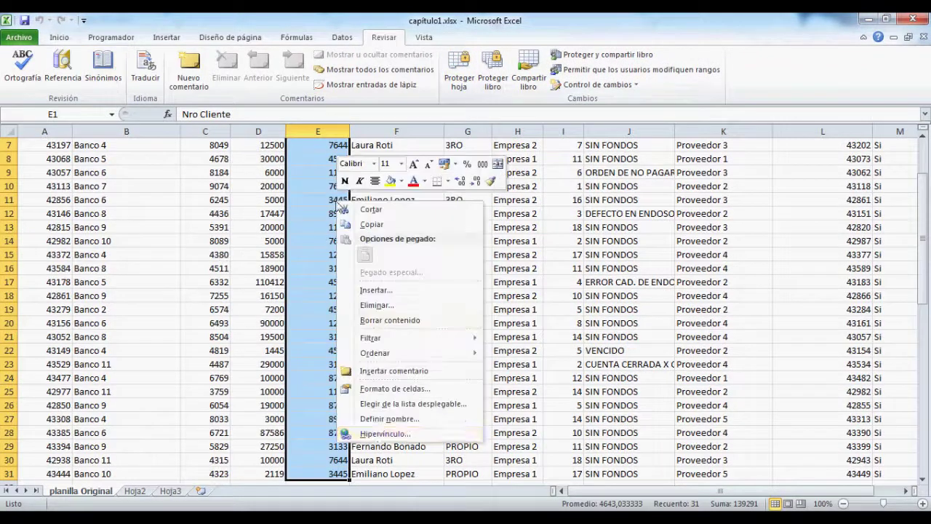
left_click(395, 388)
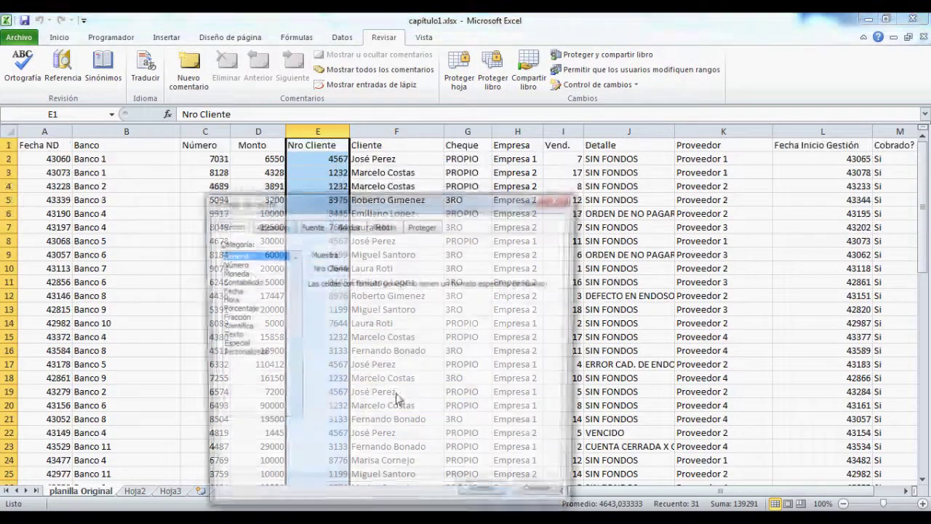
left_click(418, 226)
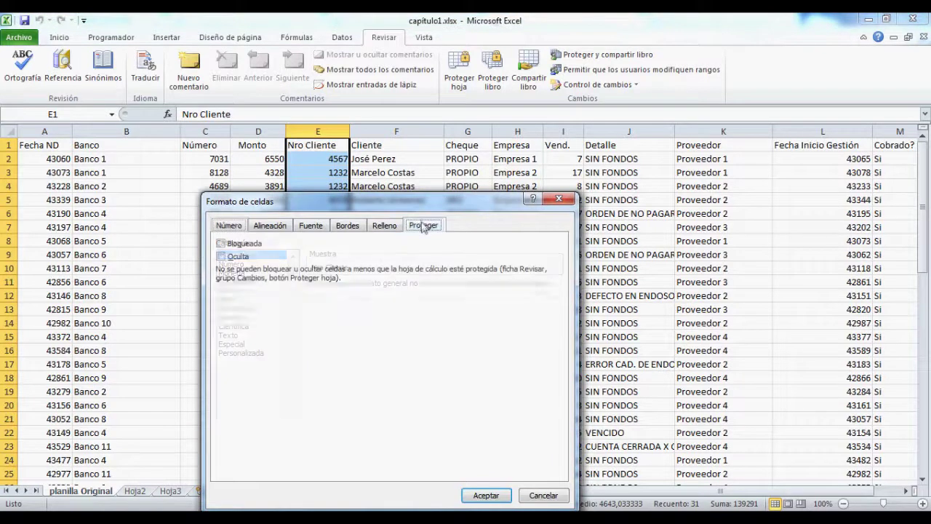
left_click(219, 244)
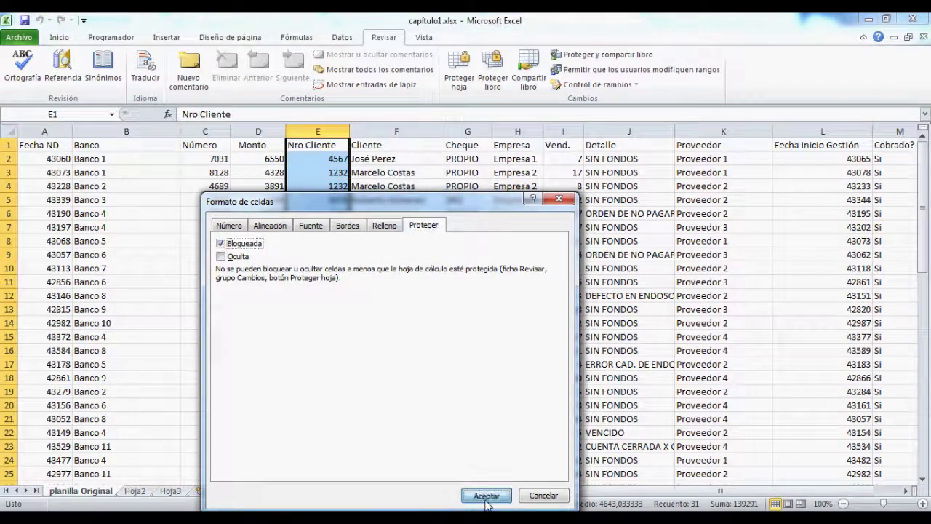
left_click(486, 495)
left_click(186, 172)
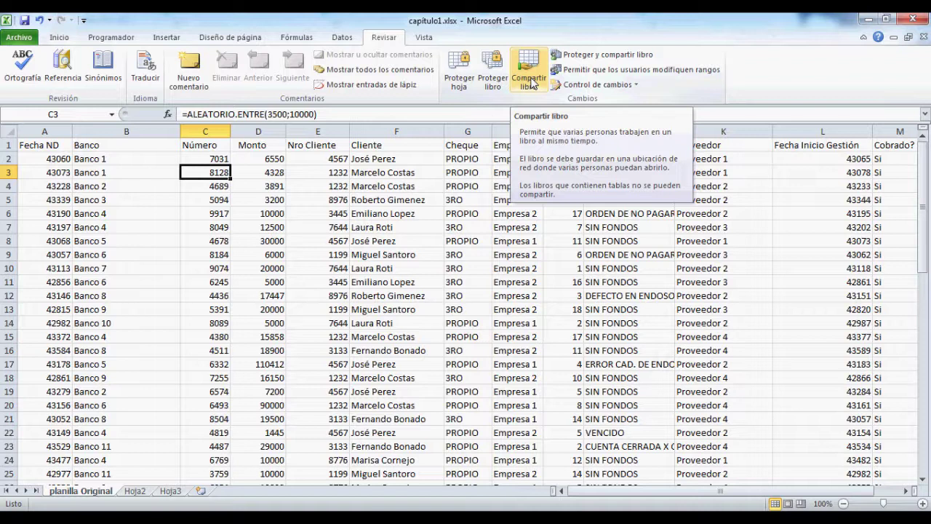
Step: Open and close the Control de cambios options on the Revisar tab
left_click(615, 91)
left_click(631, 86)
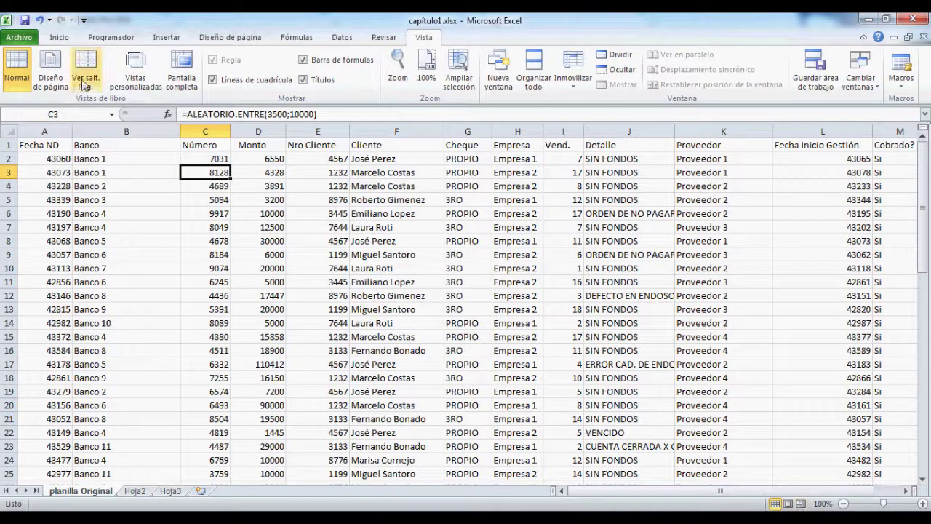
Step: Switch to Diseño de página view and scroll through the printed page layout
left_click(53, 85)
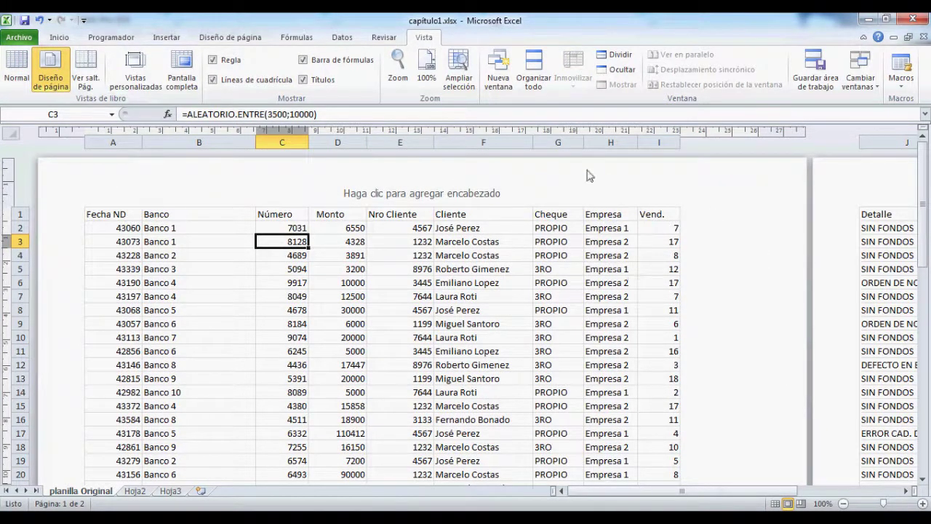
scroll(384, 202, "down", 10)
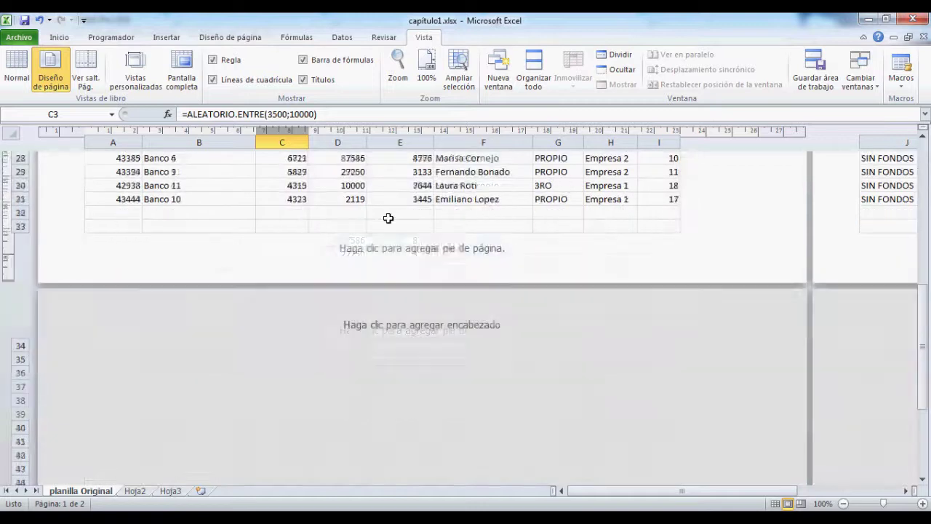
scroll(412, 264, "up", 10)
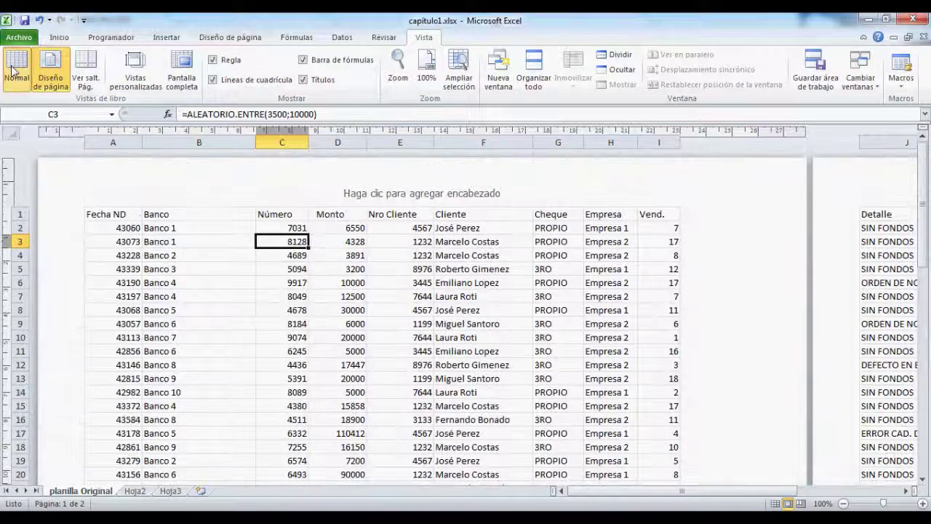
Step: Switch back to Normal view and scroll to see page breaks after column I and row 33
left_click(13, 71)
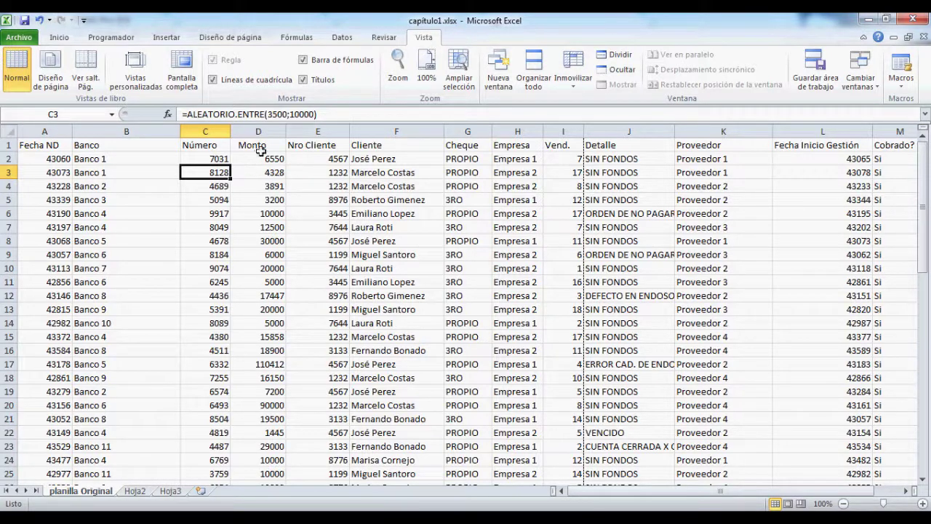
scroll(235, 305, "down", 6)
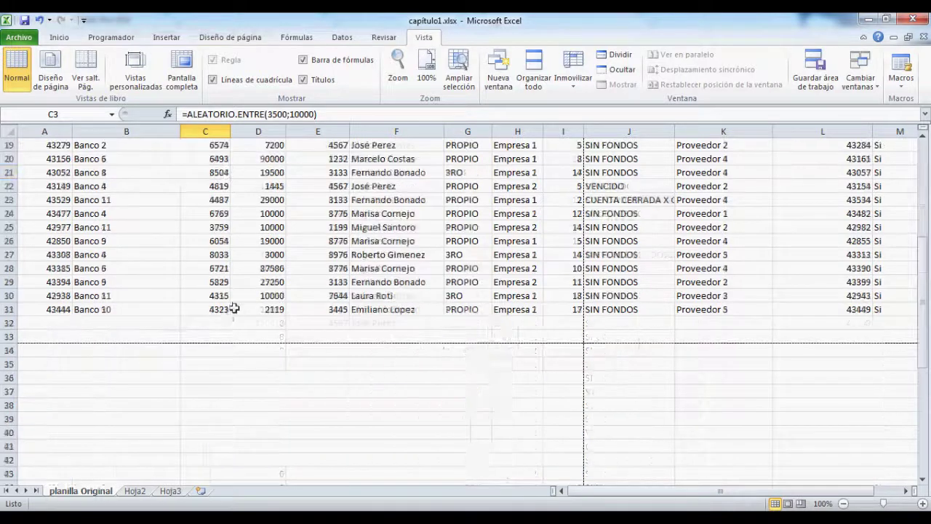
scroll(235, 306, "up", 5)
scroll(45, 324, "down", 2)
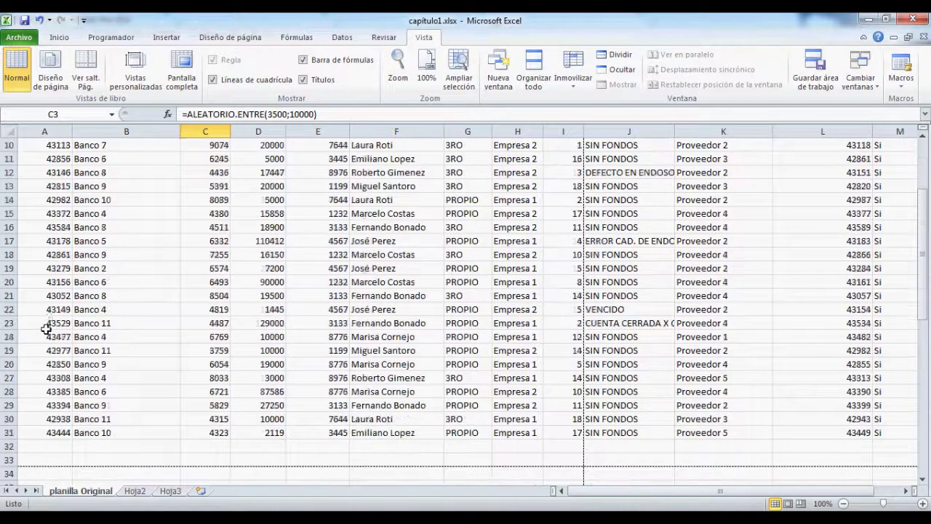
Step: Copy A21:M31 and paste it at A32 so rows 32–42 hold the copied data
left_click_drag(37, 295, 726, 430)
key("ctrl+c")
scroll(633, 422, "down", 7)
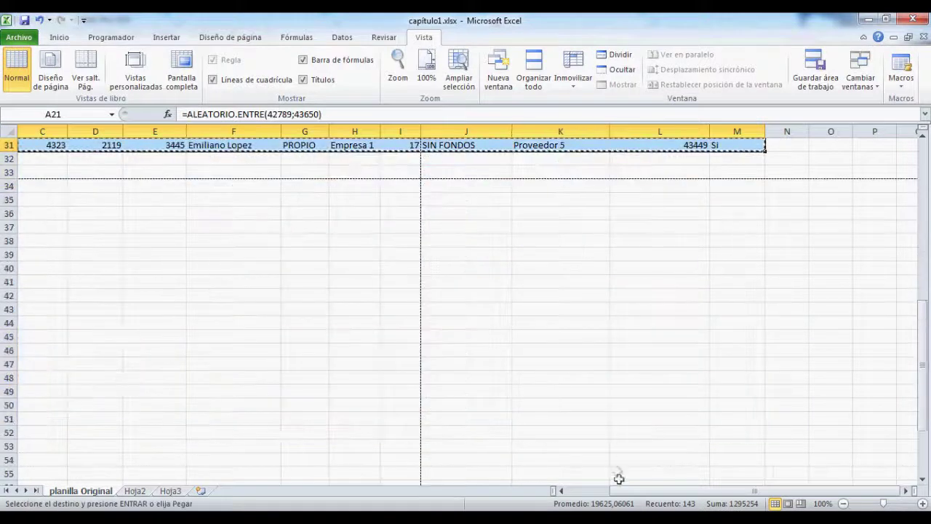
scroll(502, 473, "left", 2)
left_click(37, 160)
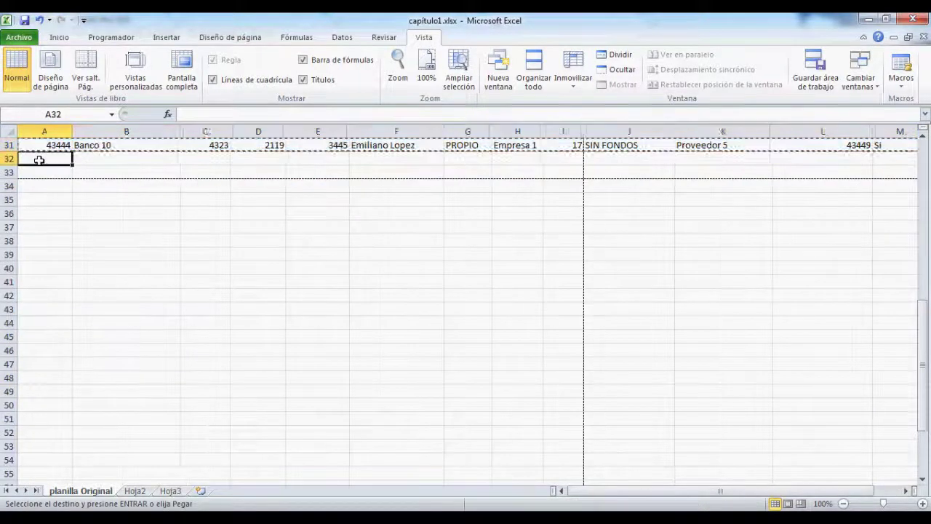
key("ctrl+v")
key("Escape")
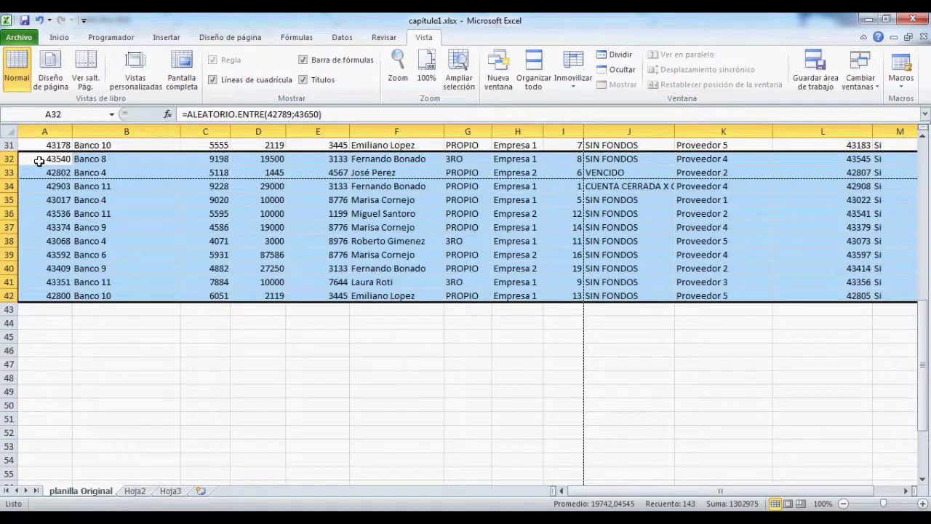
scroll(107, 291, "up", 4)
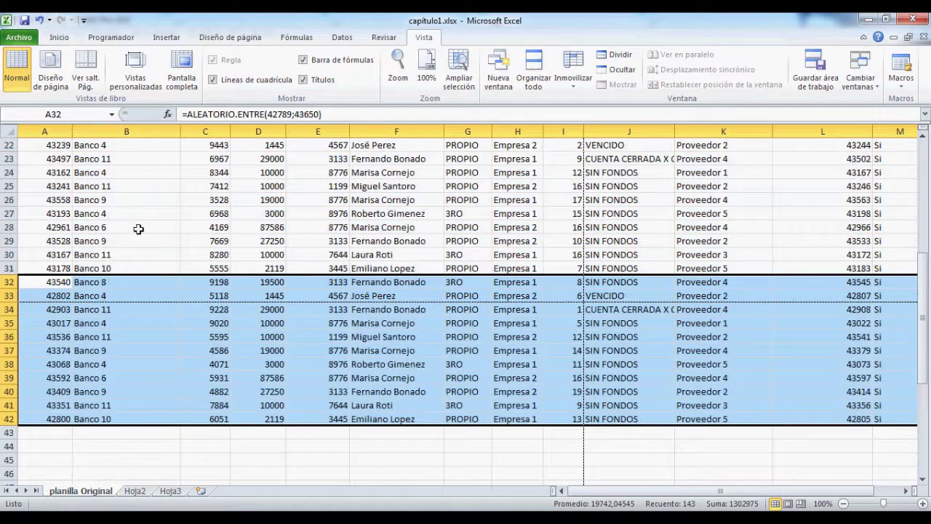
scroll(138, 230, "up", 4)
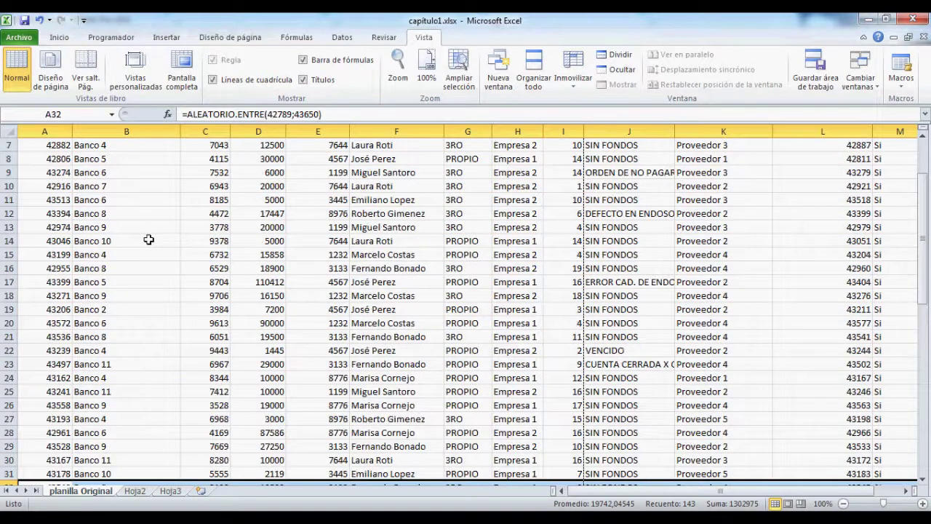
scroll(173, 259, "up", 2)
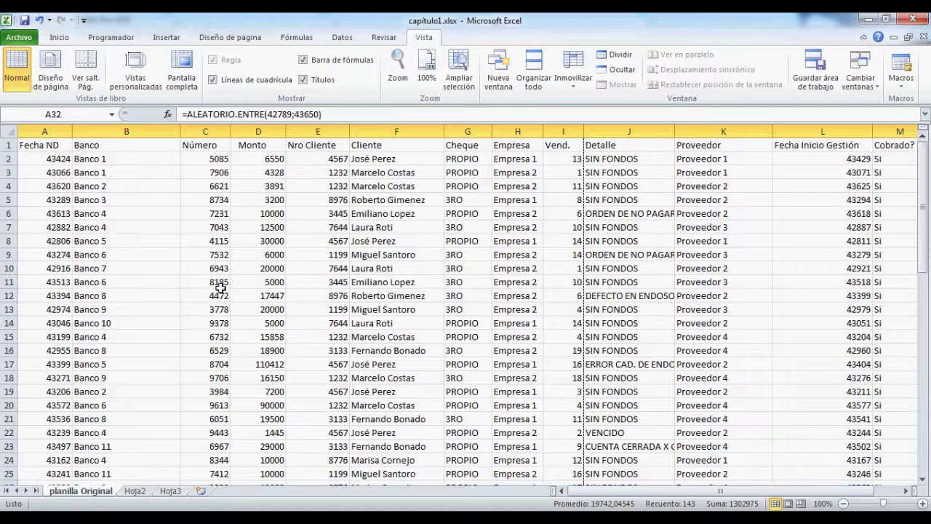
scroll(233, 260, "down", 19)
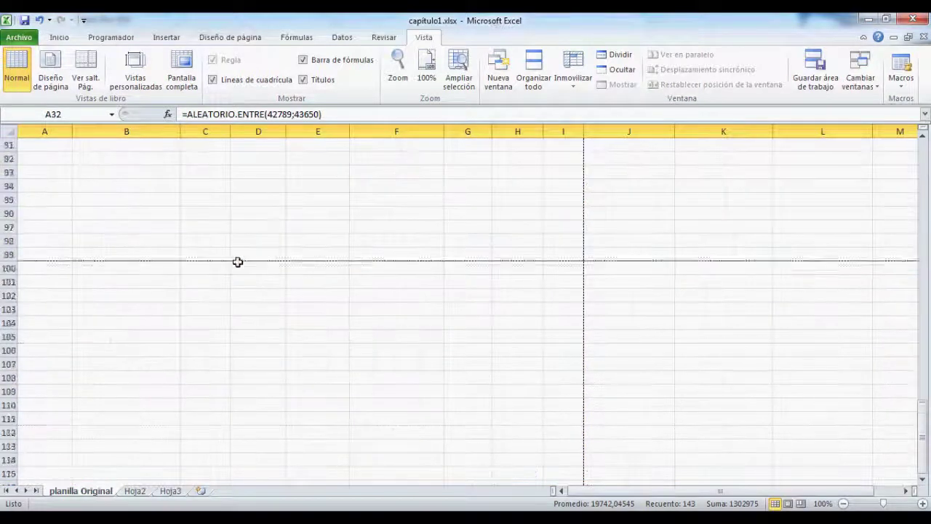
scroll(245, 262, "up", 10)
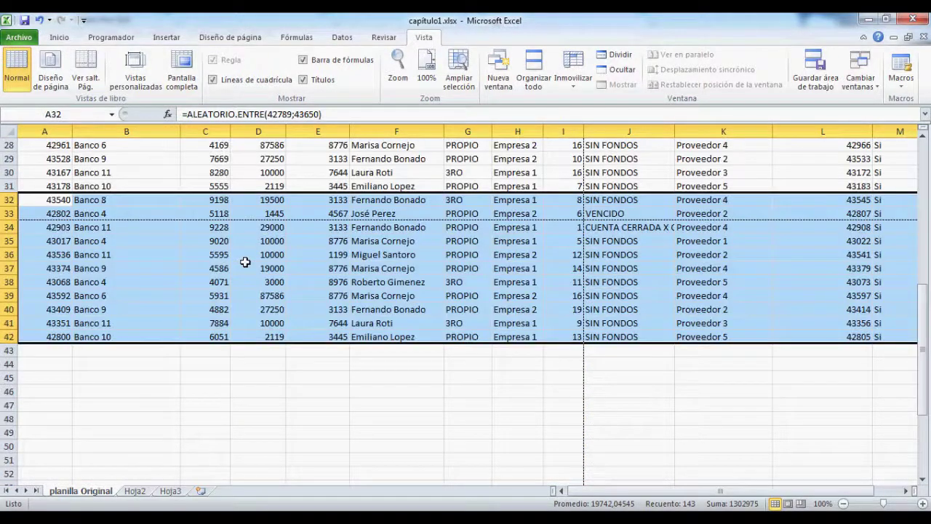
left_click(329, 269)
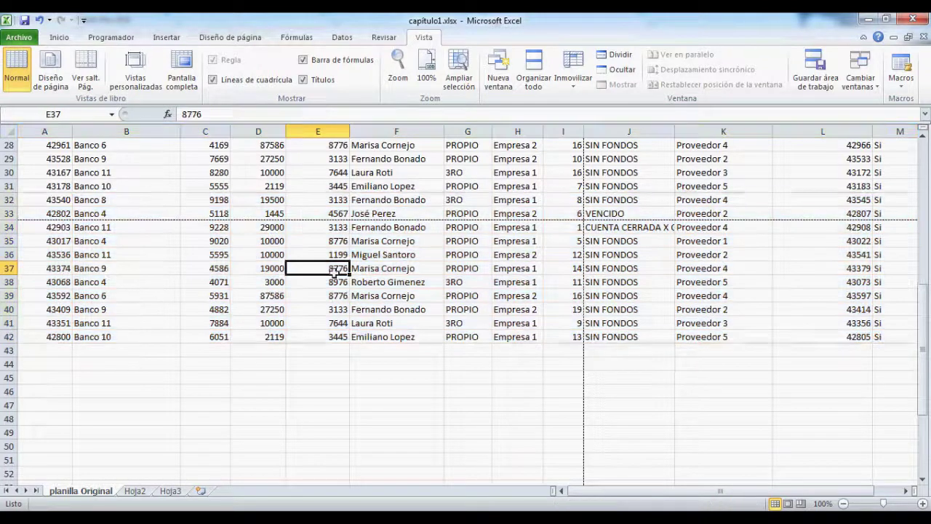
left_click(405, 269)
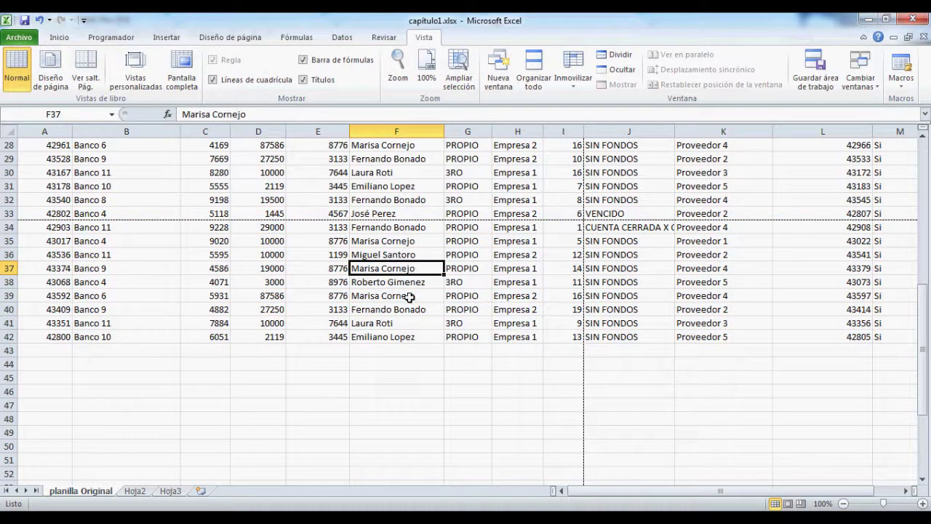
scroll(410, 296, "up", 9)
scroll(410, 202, "down", 11)
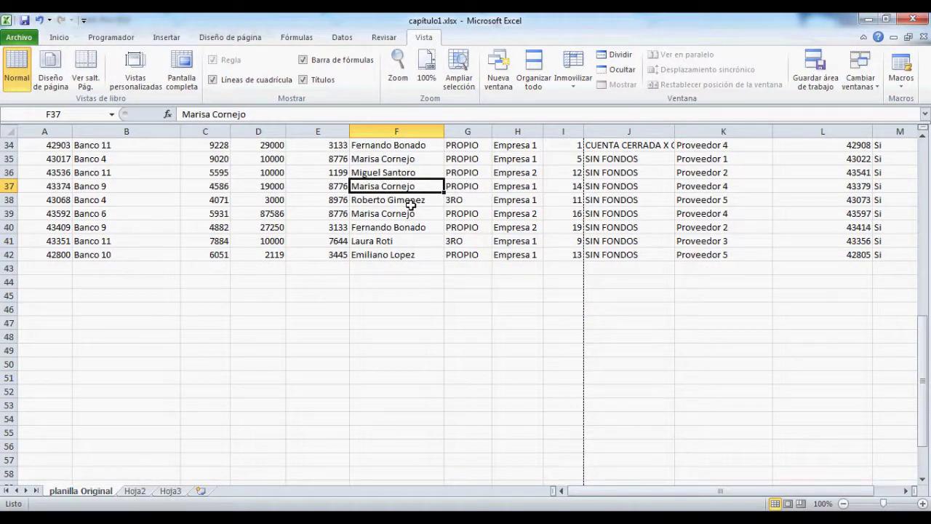
scroll(412, 203, "up", 11)
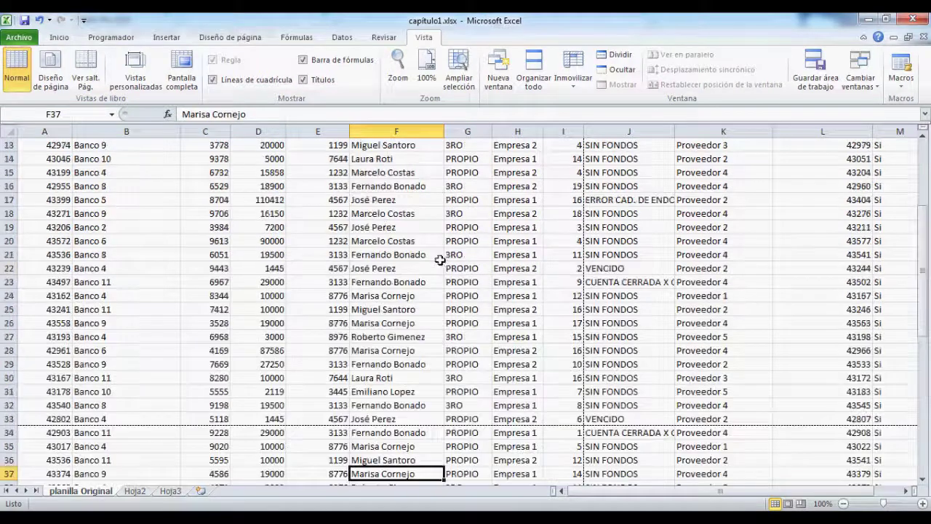
scroll(420, 199, "down", 9)
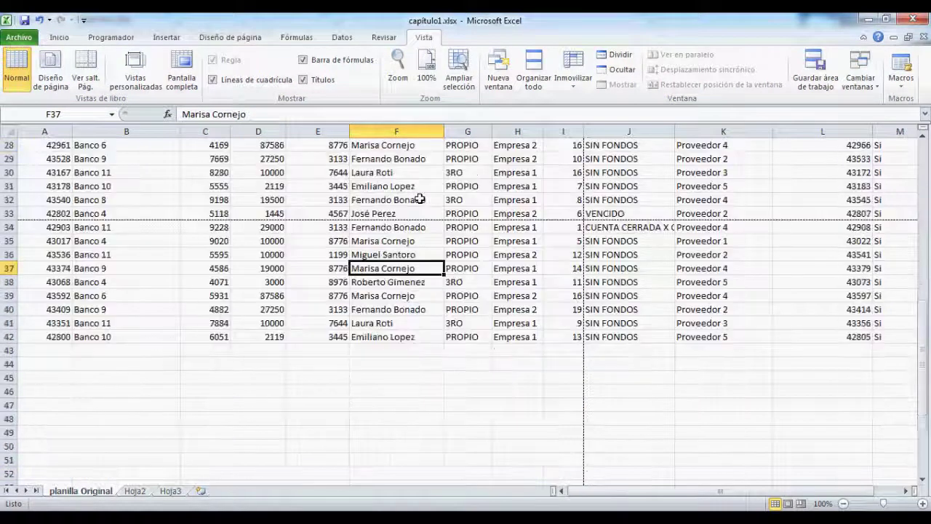
scroll(420, 199, "down", 4)
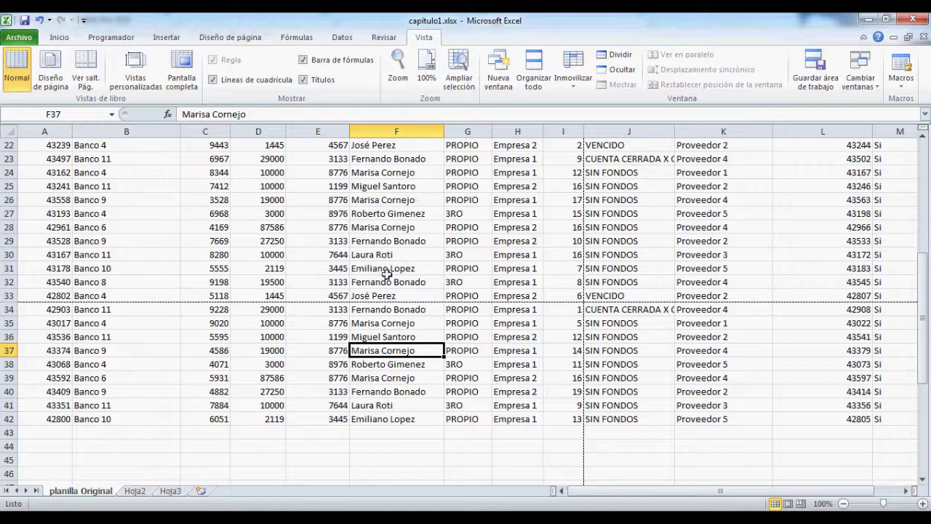
scroll(386, 275, "up", 7)
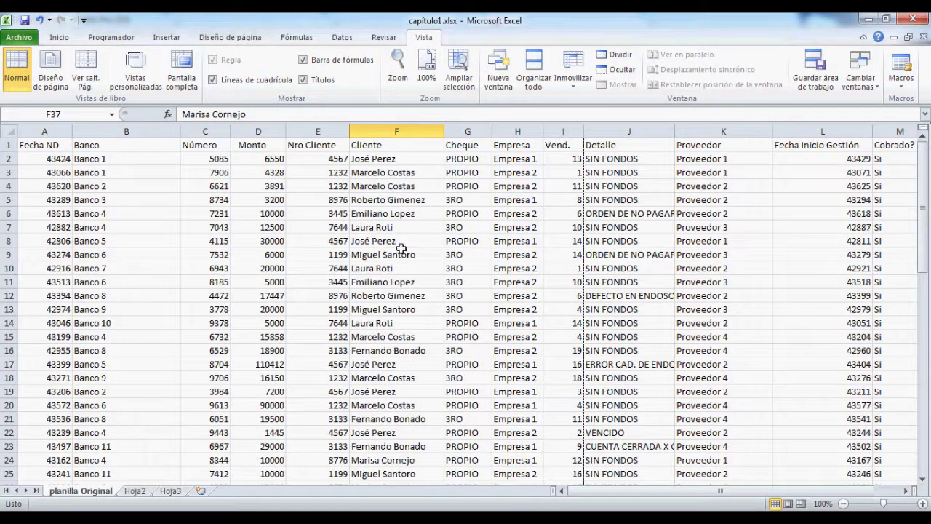
scroll(399, 258, "down", 10)
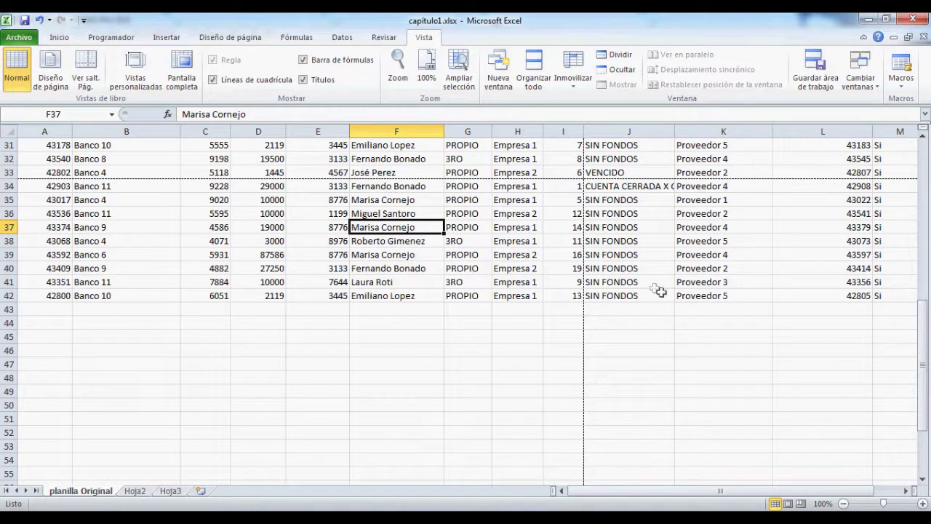
scroll(663, 293, "up", 2)
left_click(811, 333)
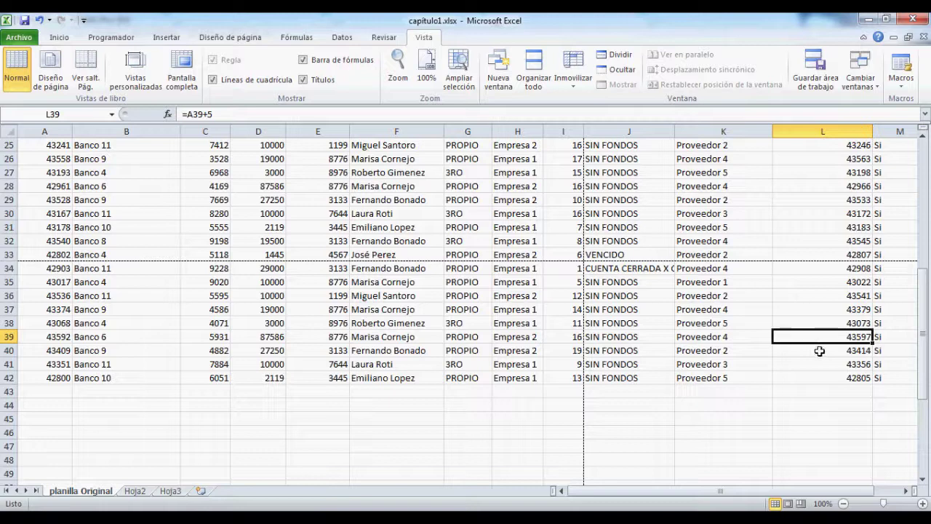
scroll(823, 291, "up", 8)
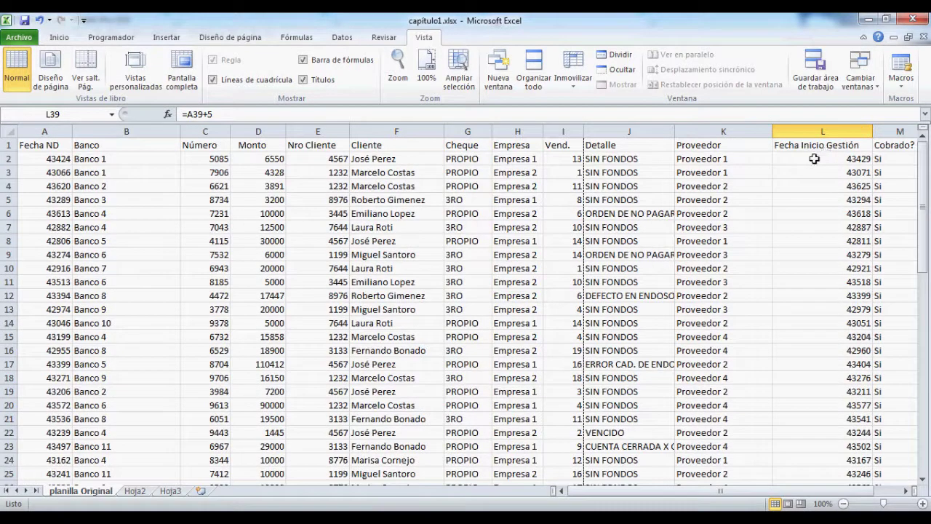
scroll(832, 227, "down", 9)
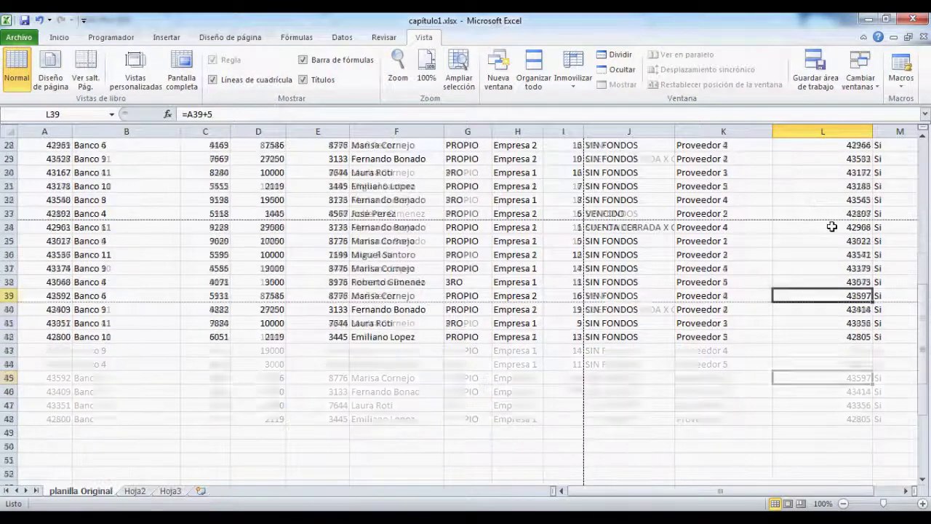
scroll(528, 260, "down", 9)
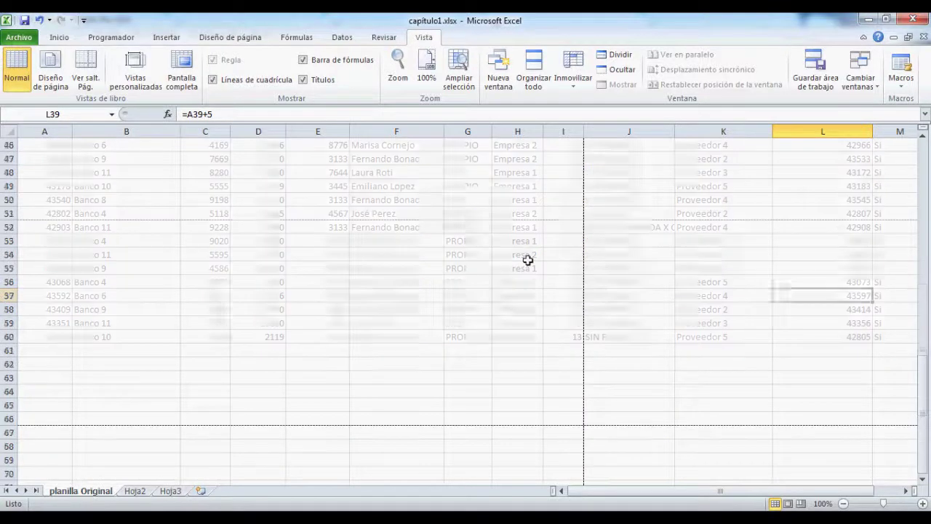
scroll(538, 262, "up", 18)
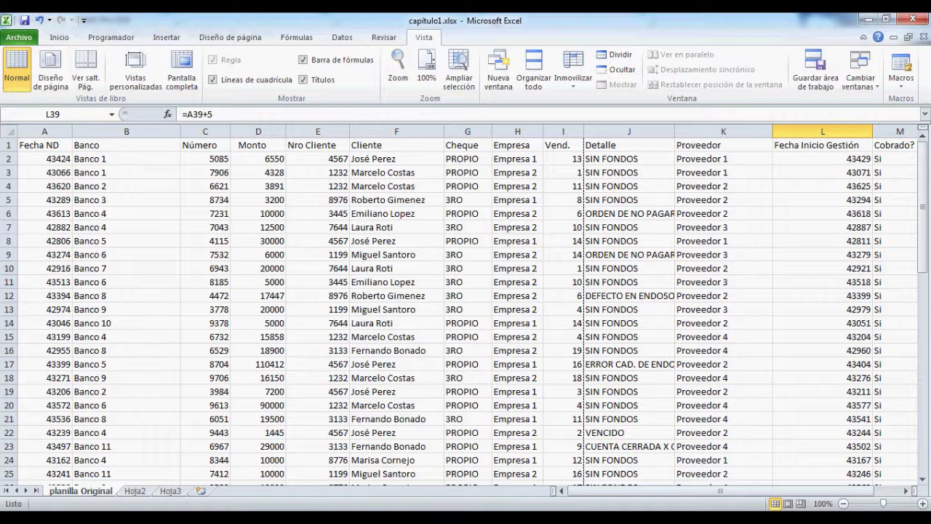
Step: From B5, apply Inmovilizar fila superior and scroll to confirm the headers stay visible
left_click(211, 240)
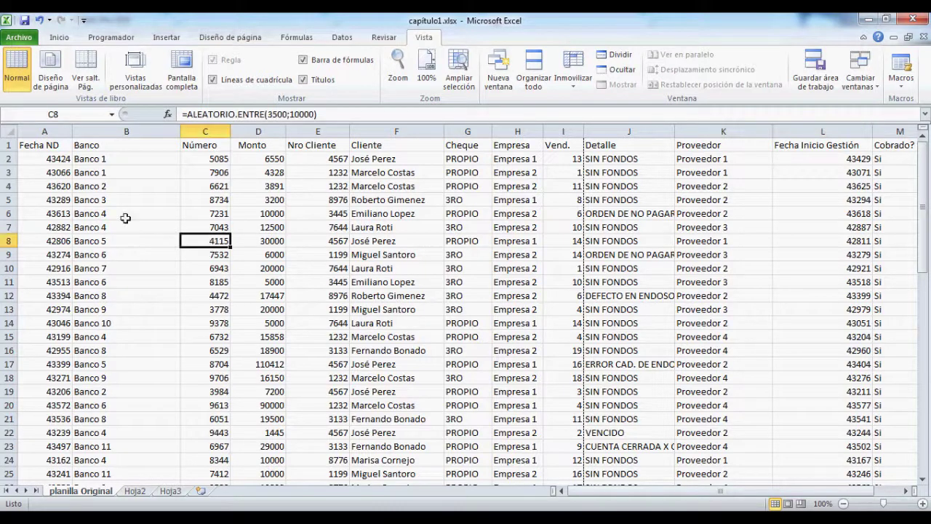
left_click(98, 195)
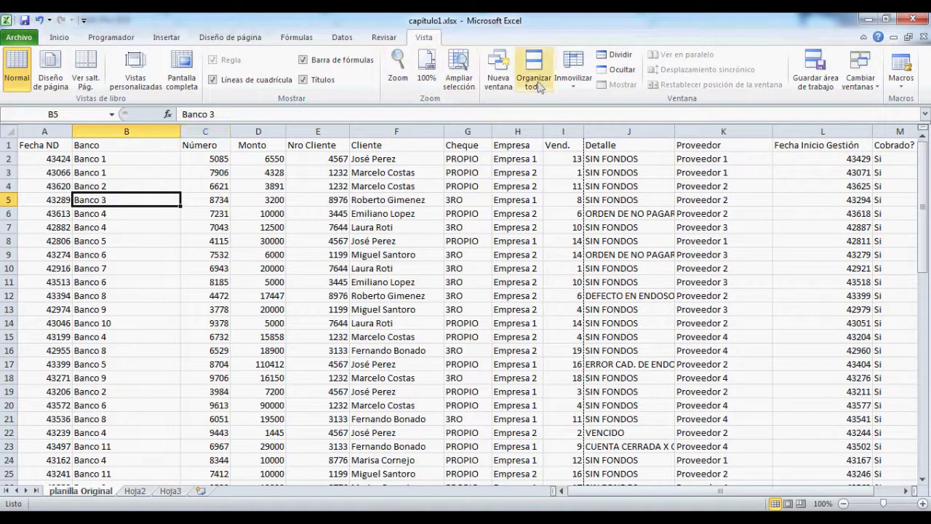
left_click(576, 85)
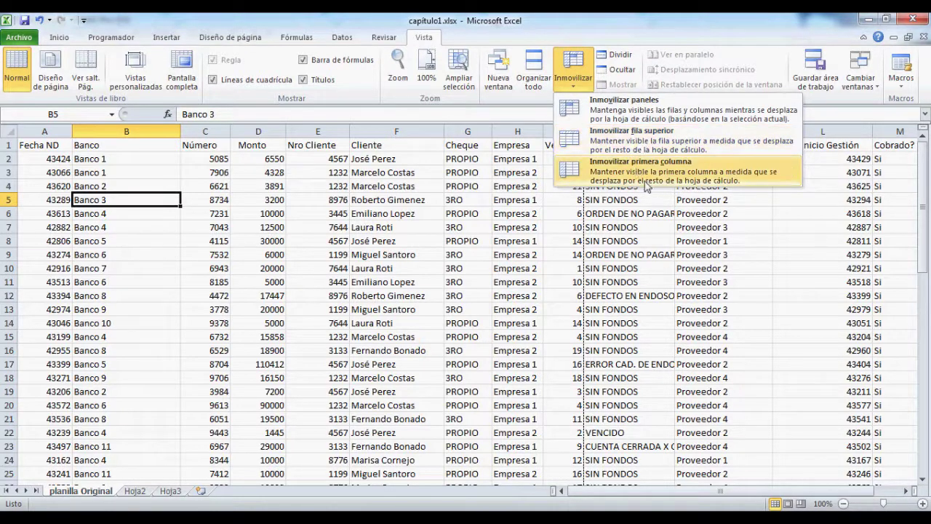
left_click(640, 146)
scroll(495, 217, "down", 20)
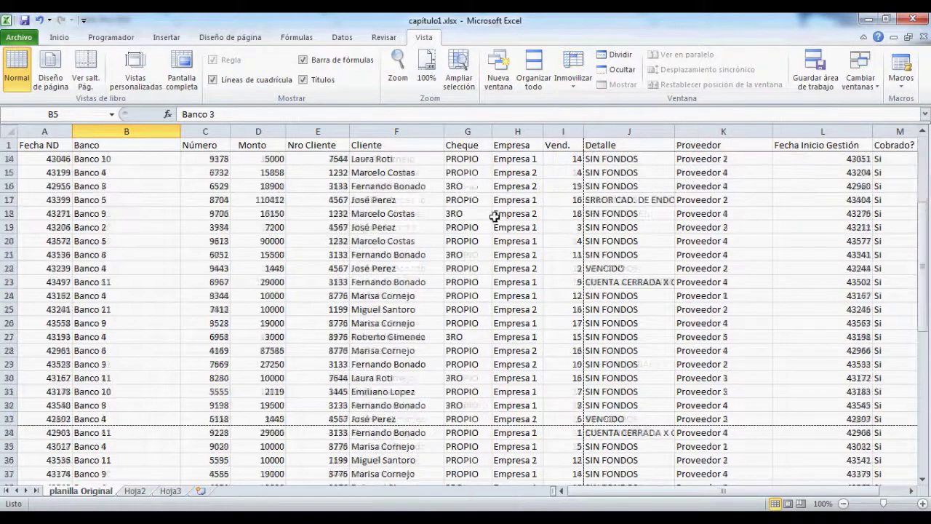
scroll(495, 217, "down", 20)
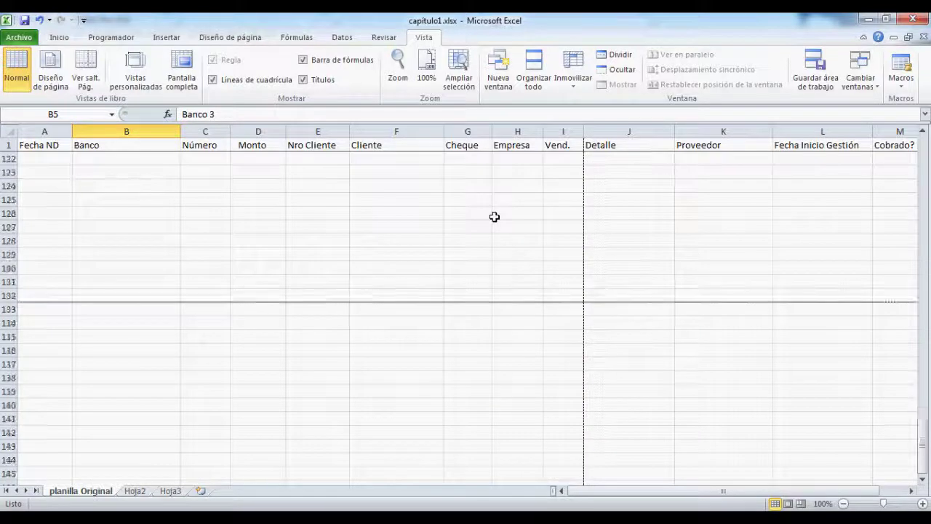
scroll(495, 216, "up", 20)
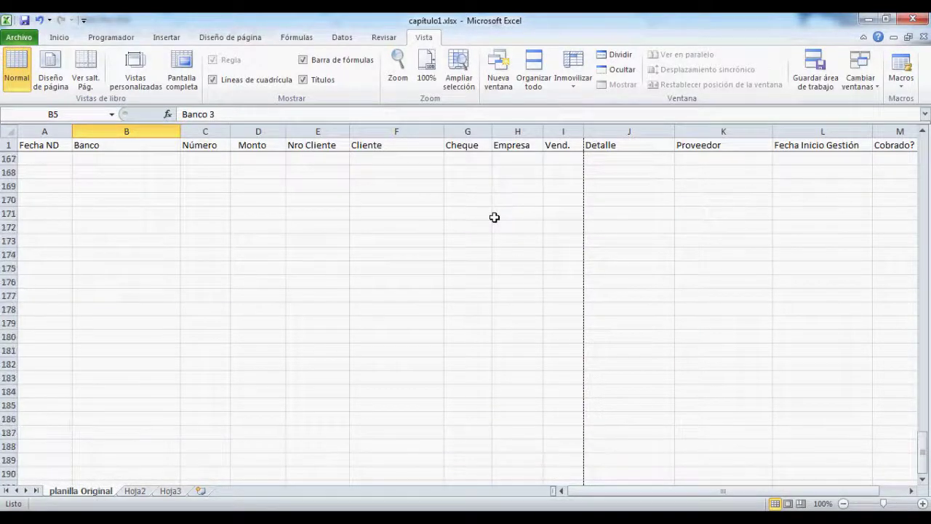
scroll(495, 217, "up", 20)
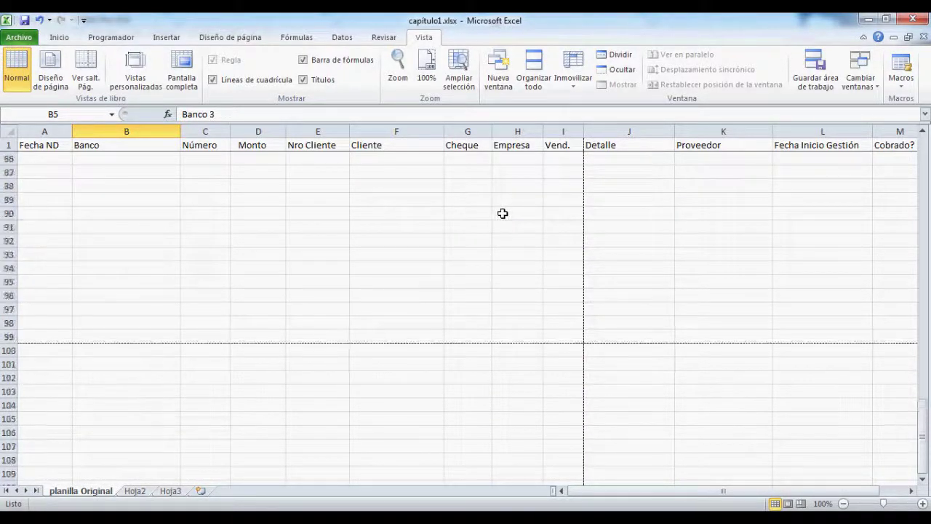
scroll(654, 285, "down", 3)
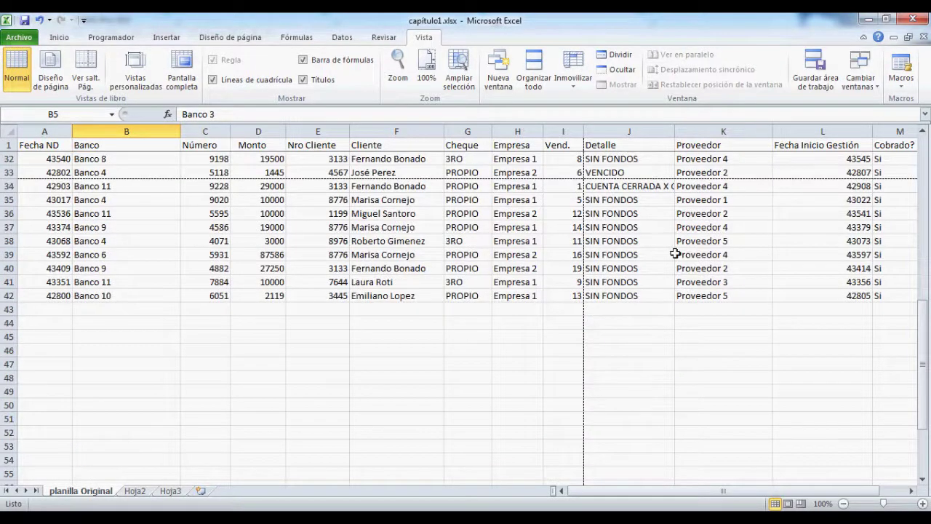
scroll(675, 253, "up", 10)
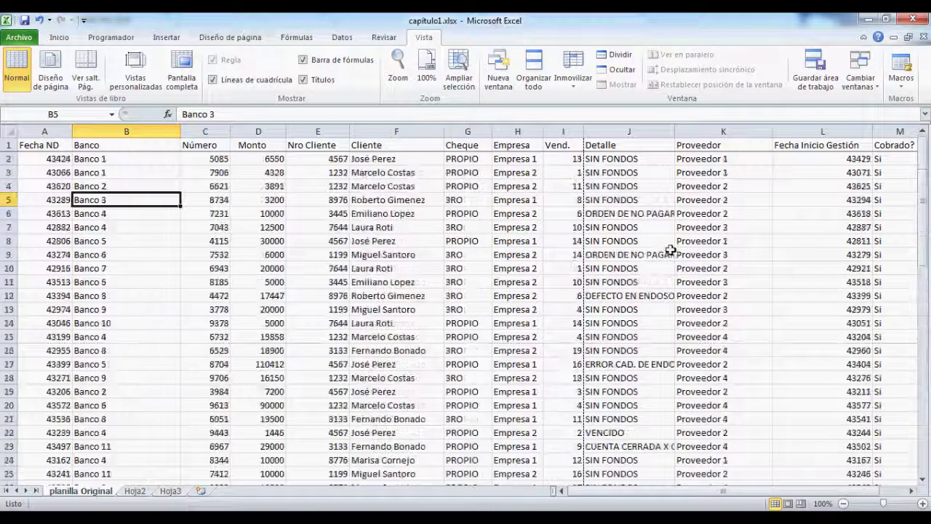
Step: Unfreeze the header row and freeze the first column instead
left_click(582, 81)
left_click(601, 109)
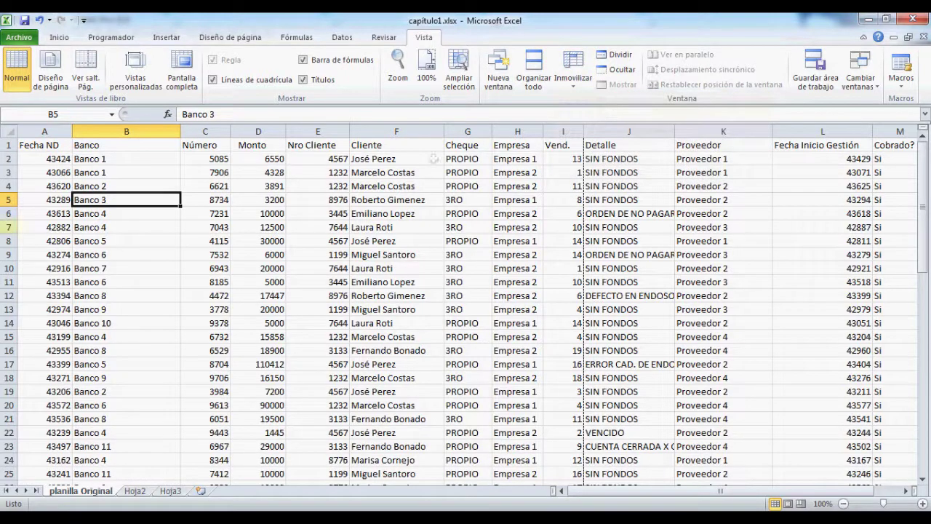
left_click(574, 73)
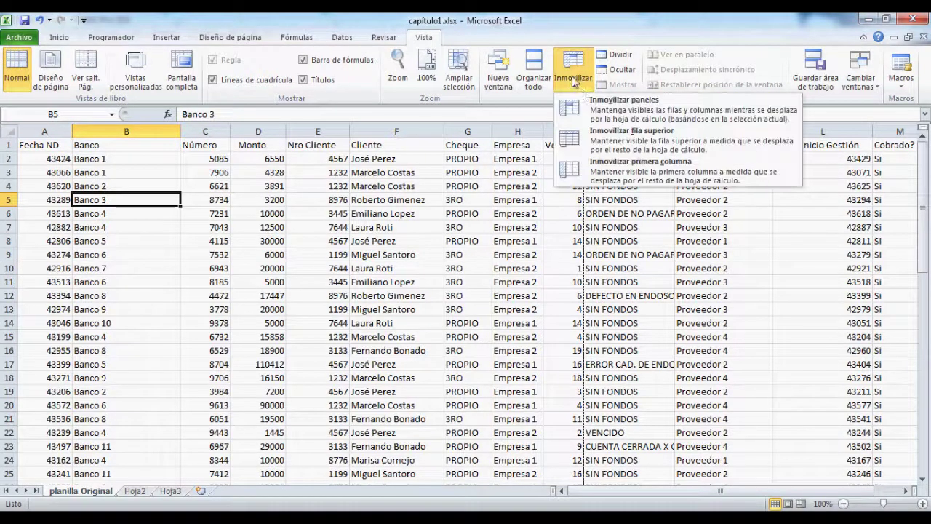
left_click(646, 175)
Step: Test the frozen column and select the Fecha ND values in column A down to row 42
key("Right")
key("Right")
key("Right")
key("Right")
key("Right")
key("Right")
key("Right")
key("Right")
key("Right")
key("Right")
key("Right")
key("Right")
key("Right")
key("Right")
key("Right")
key("Right")
key("Right")
key("Right")
key("Right")
key("Right")
key("Right")
key("Right")
key("Right")
key("Right")
key("Right")
key("Right")
key("Right")
key("Right")
key("Right")
key("Right")
key("Right")
key("Right")
key("Right")
key("Right")
key("Right")
key("Right")
key("Left")
key("Left")
key("Left")
key("Left")
key("Left")
key("Left")
key("Left")
key("Left")
key("Left")
key("Left")
key("Left")
key("Left")
key("Left")
key("Left")
key("Left")
key("Left")
key("Left")
key("Left")
key("Left")
key("Left")
key("Left")
key("Left")
key("Left")
key("Left")
key("Left")
key("Left")
key("Left")
key("Left")
key("Left")
key("Left")
key("Left")
key("Left")
key("Left")
key("Left")
key("Left")
key("Left")
key("Left")
key("Left")
key("Left")
key("Left")
key("Up")
key("Up")
key("shift+Down")
key("shift+Down")
key("shift+Down")
key("shift+Down")
key("shift+Down")
key("shift+Down")
key("shift+Down")
key("shift+Down")
key("shift+Down")
key("shift+Down")
key("shift+Down")
key("shift+Down")
key("shift+Down")
key("shift+Down")
key("shift+Down")
key("shift+Down")
key("shift+Down")
key("shift+Down")
key("shift+Down")
key("shift+Down")
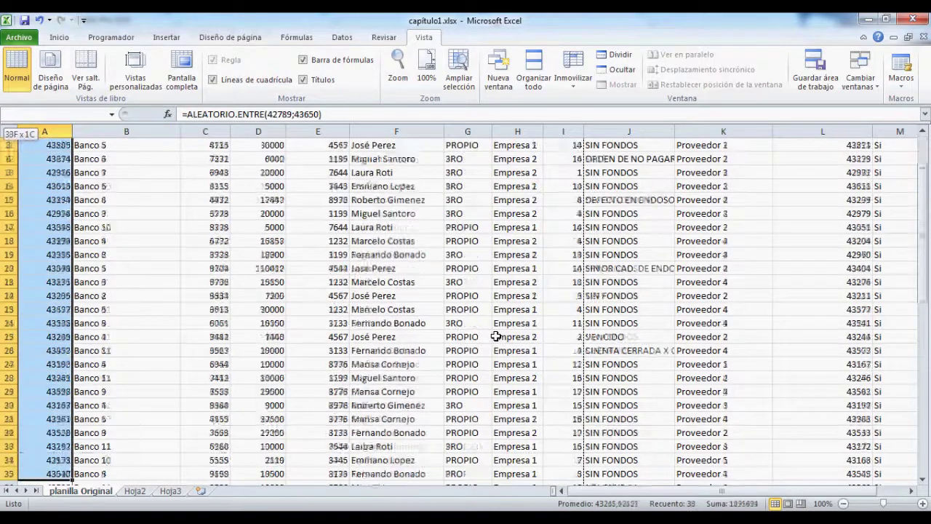
scroll(496, 337, "down", 3)
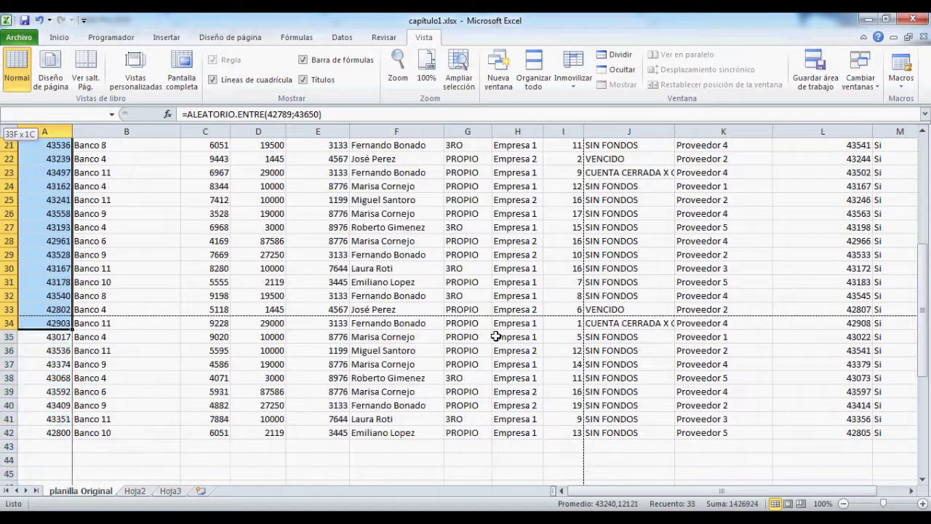
key("shift+Down")
key("shift+Down")
key("shift+Down")
key("shift+Down")
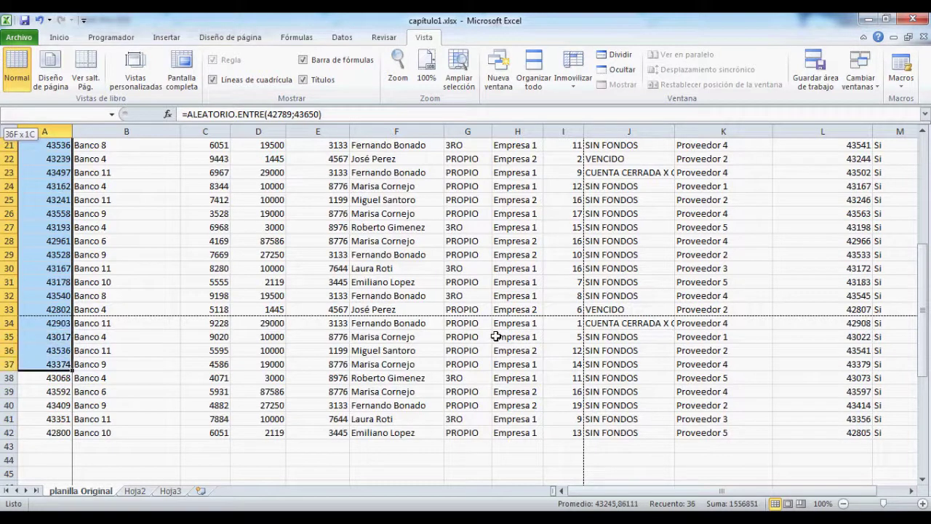
key("shift+Down")
key("shift+Down")
key("shift+Down")
key("shift+Down")
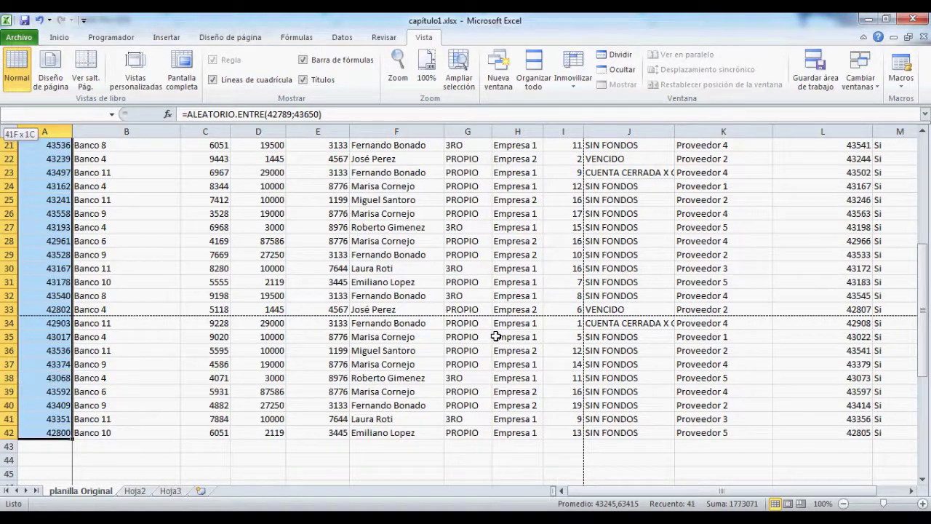
key("Up")
key("Down")
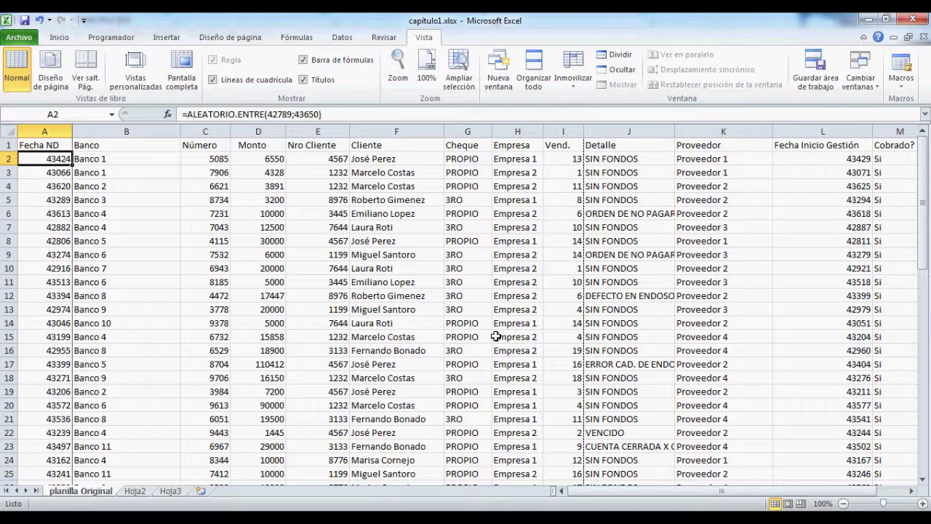
Step: Confirm column A stays fixed across row 2, then remove all frozen panes
key("Right")
key("Right")
key("Right")
key("Right")
key("Right")
key("Right")
key("Right")
key("Right")
key("Right")
key("Right")
key("Right")
key("Right")
key("Right")
key("Right")
key("Right")
key("Right")
key("Right")
key("Right")
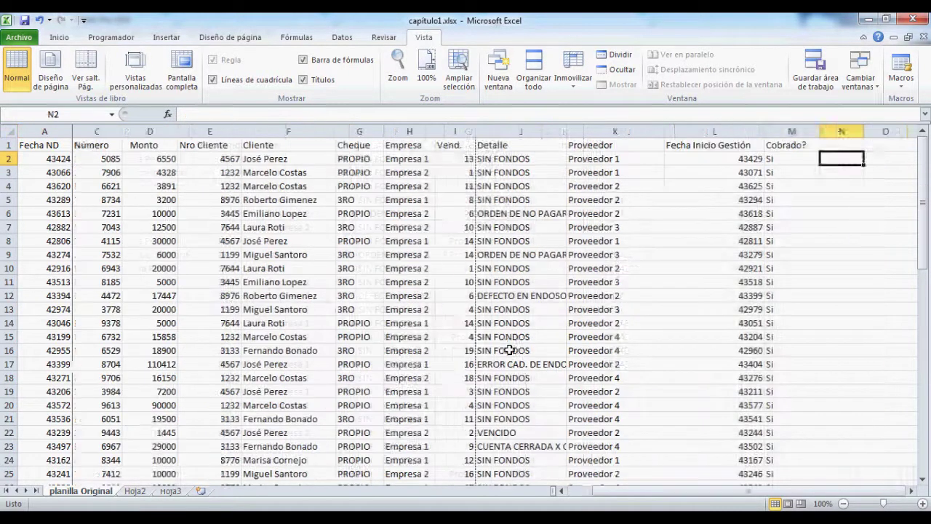
key("Right")
key("Right")
key("Right")
key("Right")
key("Right")
key("Right")
key("Left")
key("Left")
key("Left")
key("Left")
key("Left")
key("Left")
key("Left")
key("Left")
key("Left")
key("Left")
key("Left")
key("Left")
key("Left")
key("Left")
key("Left")
key("Left")
key("Left")
key("Left")
key("Left")
key("Left")
key("Left")
key("Right")
key("Right")
key("Right")
key("Right")
key("Right")
key("Right")
key("Right")
key("Right")
key("Right")
key("Right")
key("Right")
key("Right")
key("Right")
key("Right")
key("Right")
key("Right")
key("Right")
key("Right")
key("Right")
key("Right")
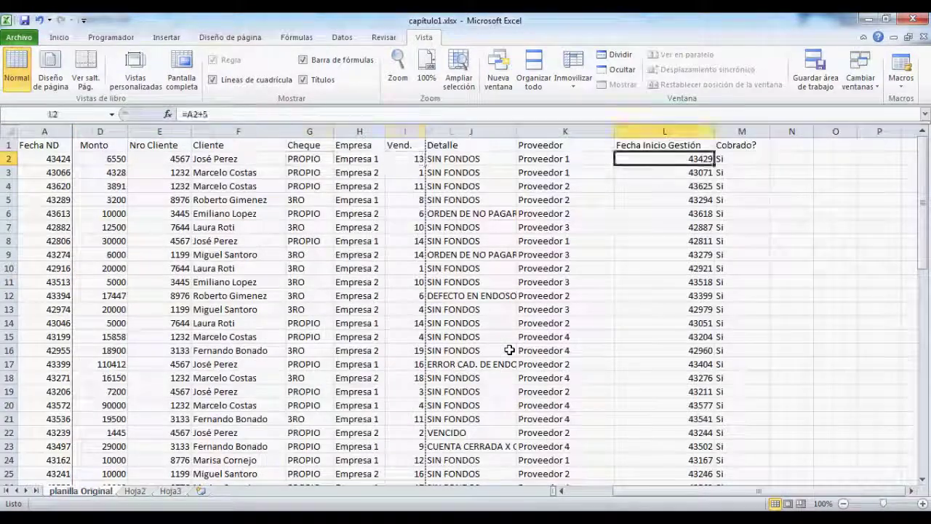
key("Left")
key("Left")
key("Left")
key("Left")
key("Left")
key("Left")
key("Left")
key("Left")
key("Left")
key("Left")
key("Left")
key("Left")
key("Left")
key("Left")
key("Left")
key("Left")
key("Left")
key("Left")
key("Left")
key("Left")
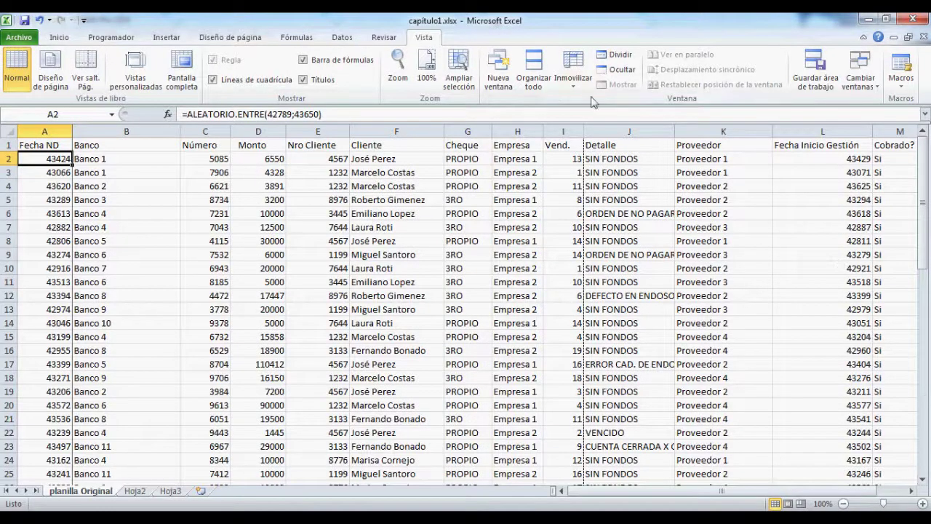
left_click(567, 91)
left_click(608, 108)
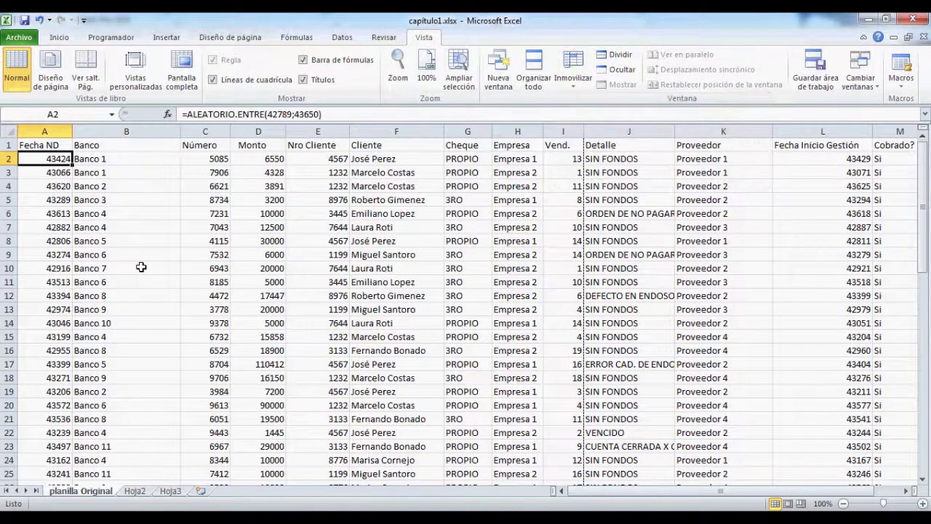